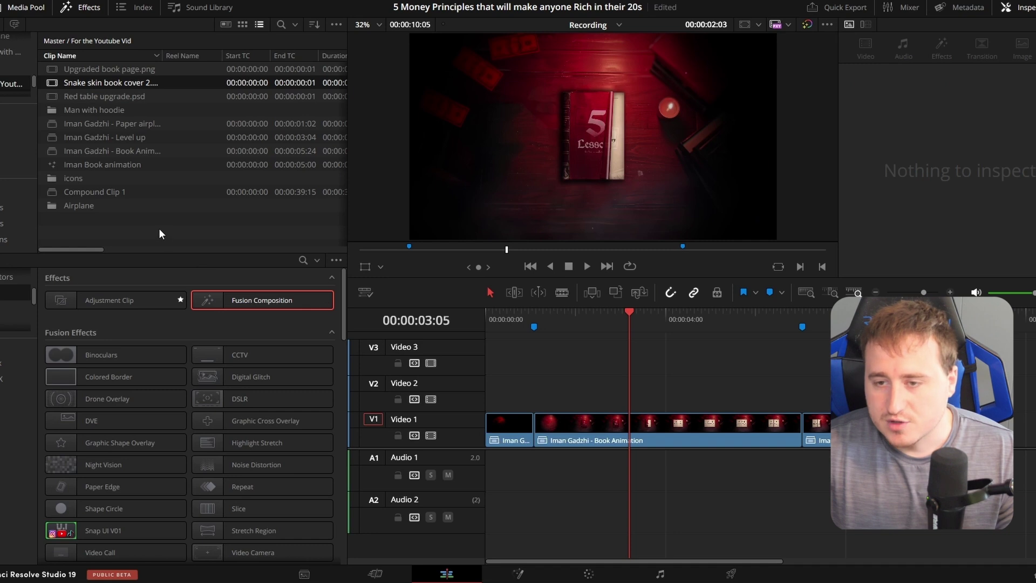
Step: Check the frame rate and metadata of the Book Animation and Paper airplane clips on Video 1
click(596, 422)
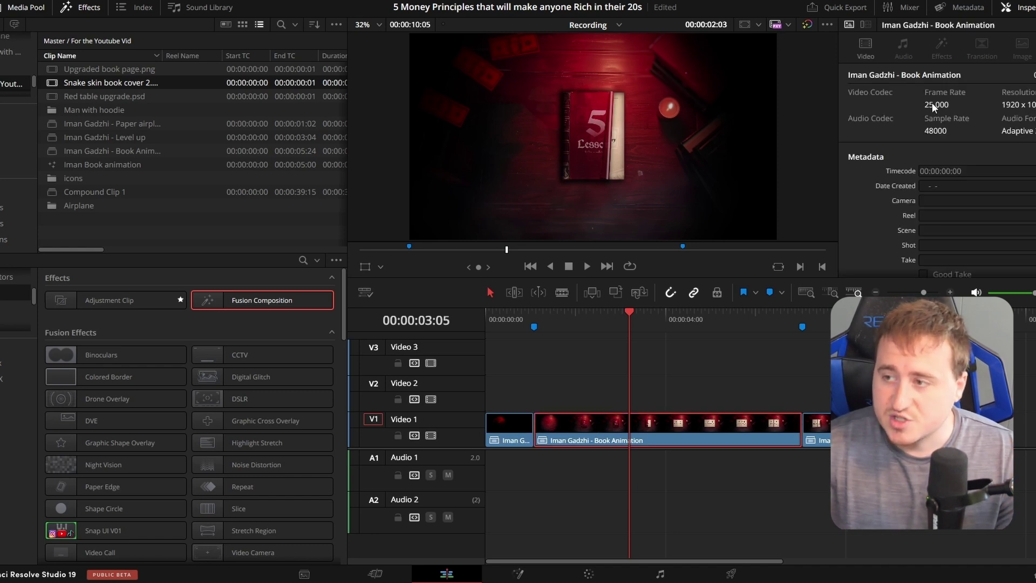
click(510, 428)
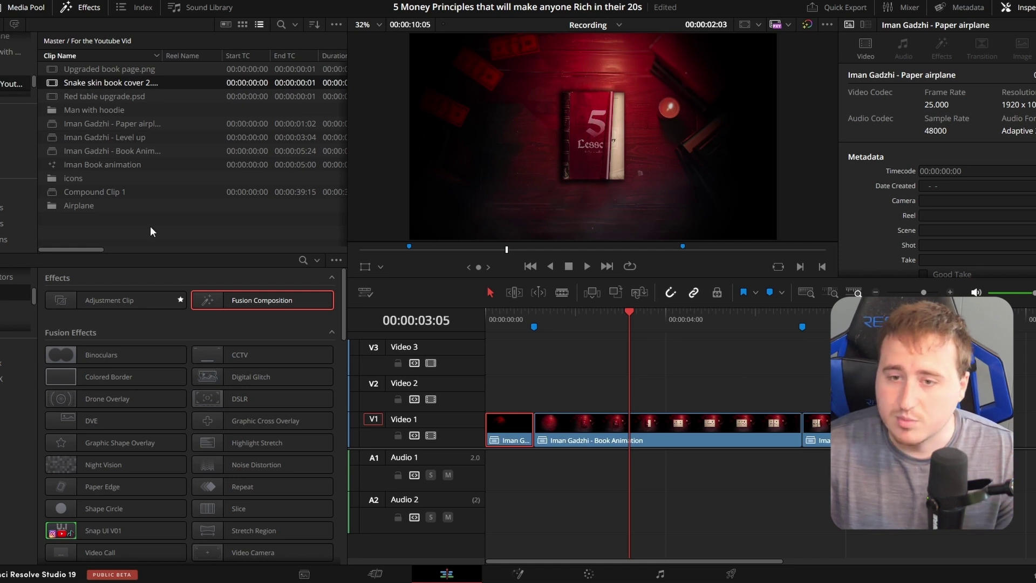
click(588, 394)
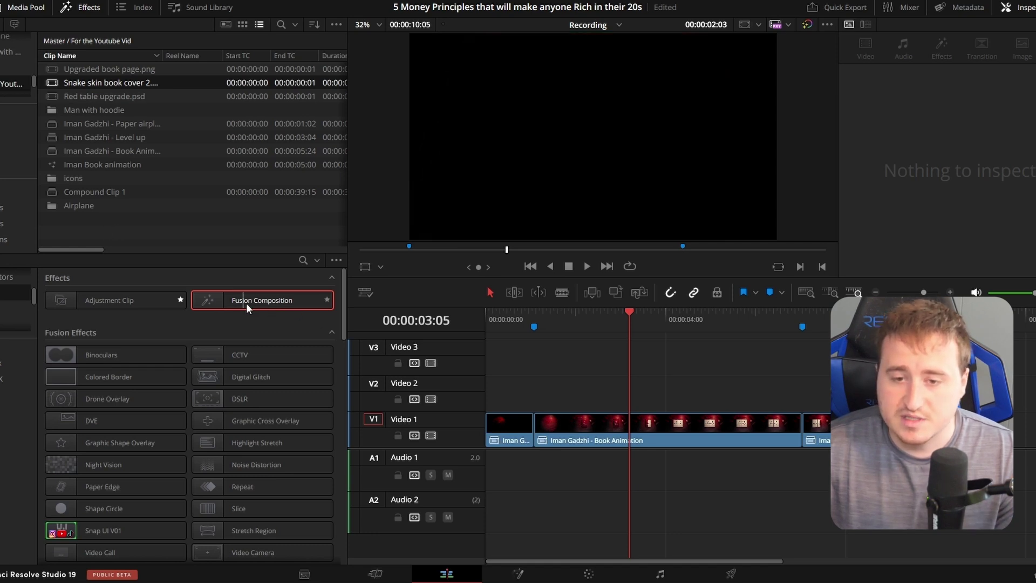
click(83, 222)
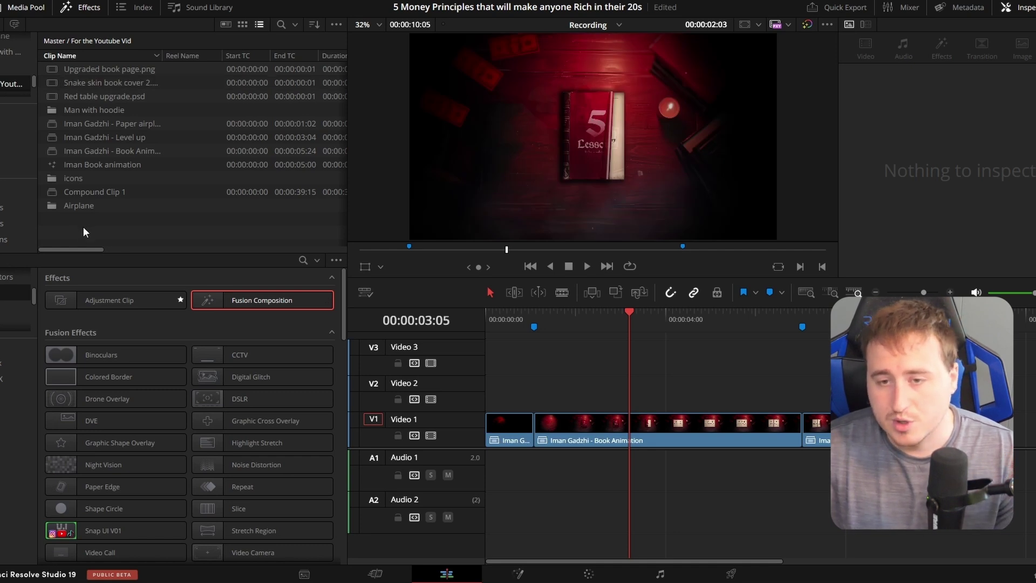
right_click(83, 226)
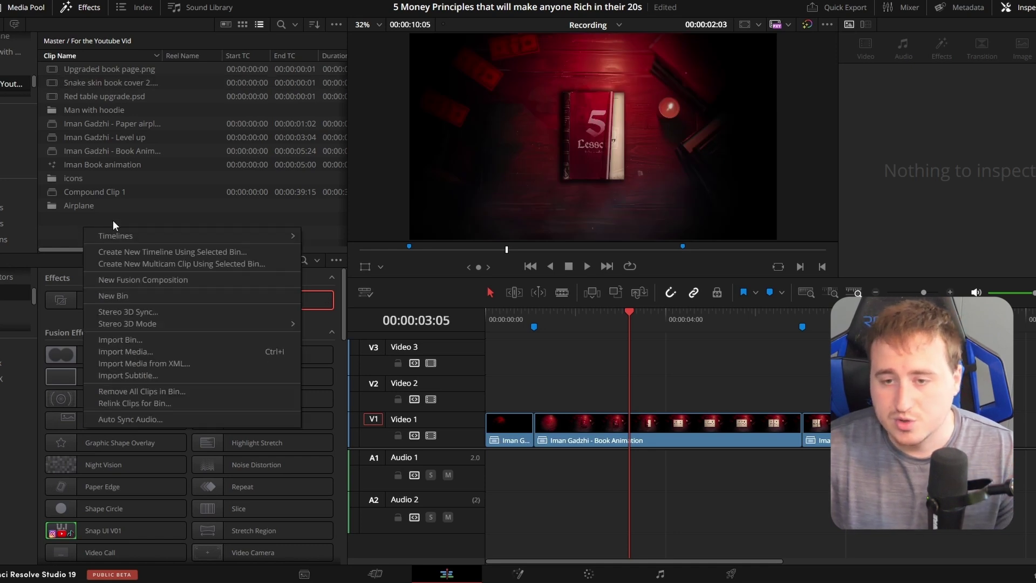
click(132, 279)
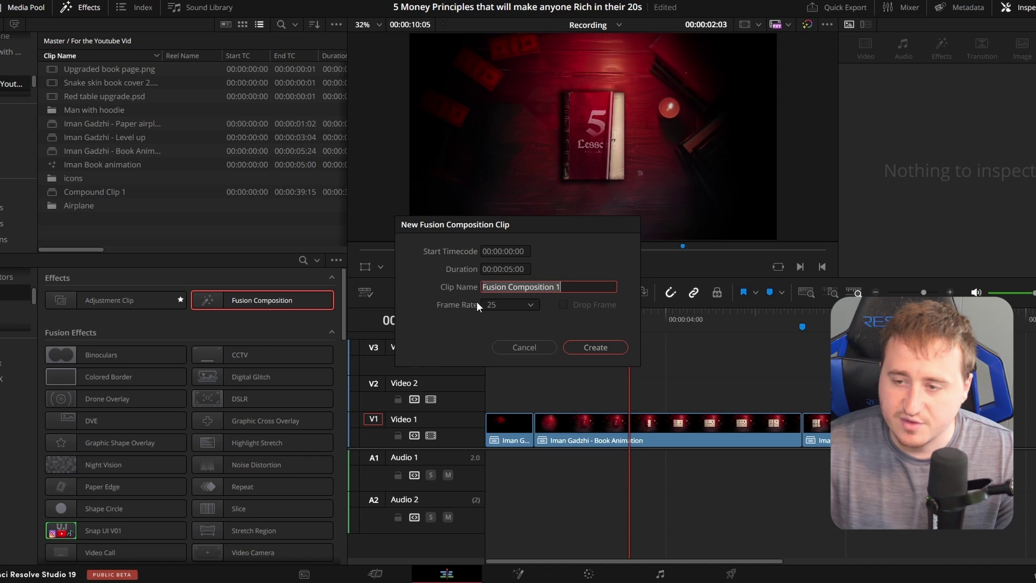
click(531, 347)
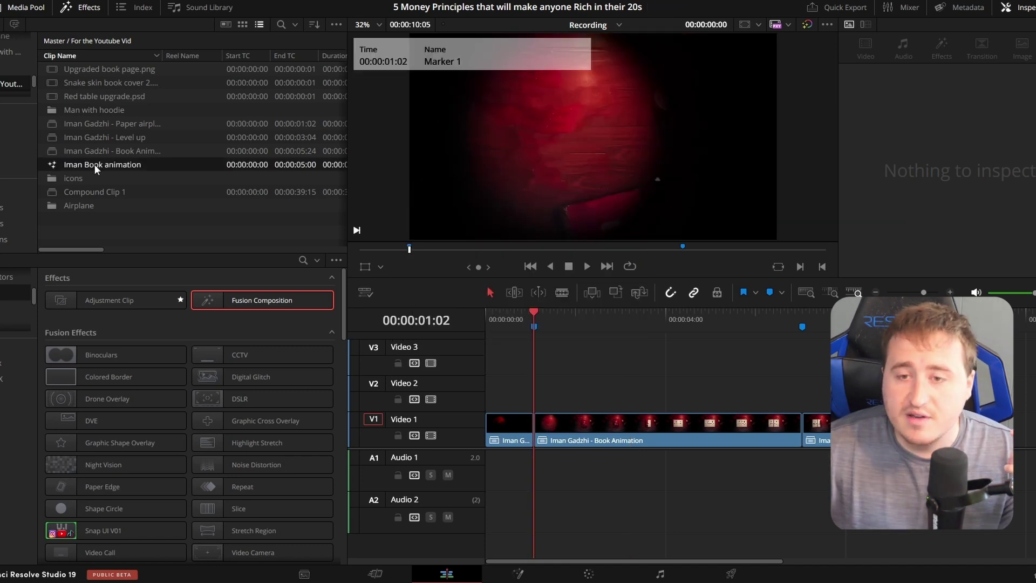
Step: Place the Iman Book animation composition at the start of Video 2 and extend it over the clips on Video 1
drag(94, 164, 488, 397)
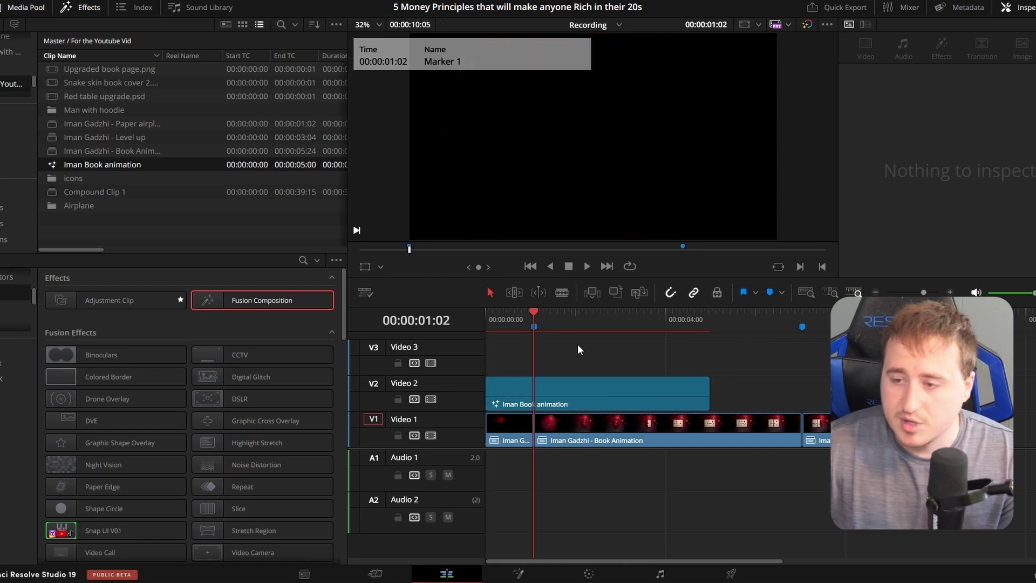
drag(709, 395, 944, 396)
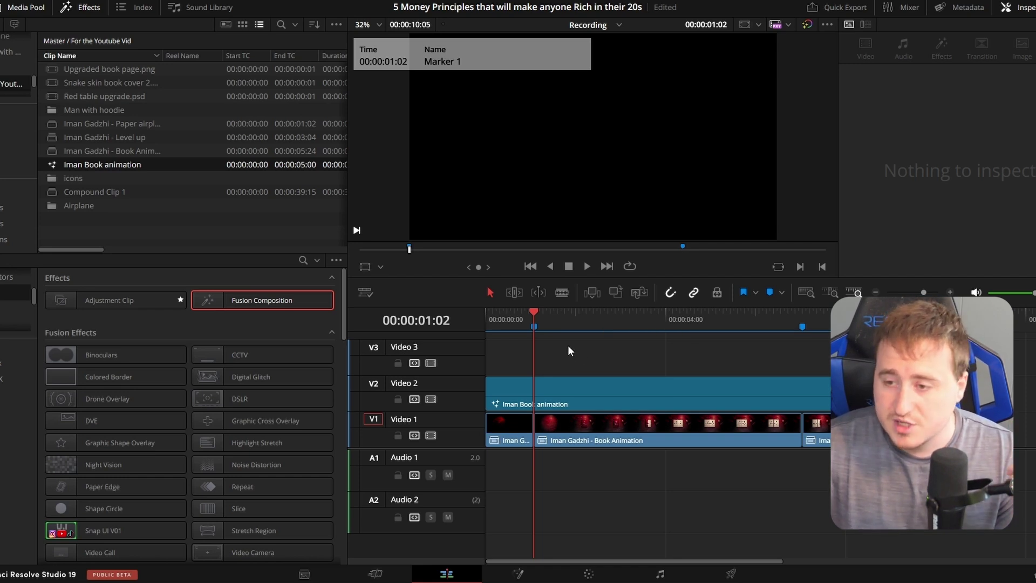
drag(533, 308, 801, 337)
click(841, 355)
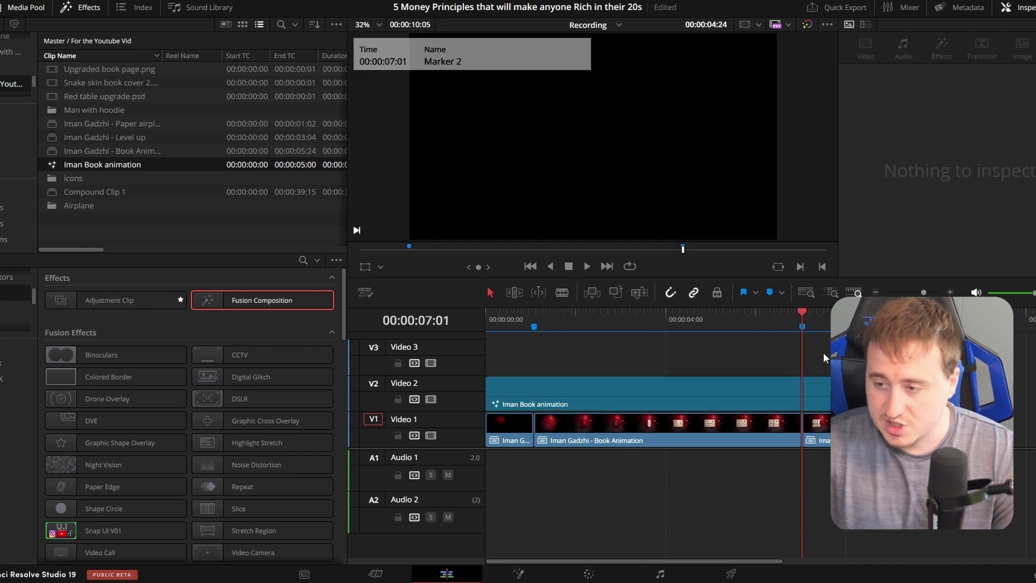
Step: Add a timeline marker at 00:00:04:03 and remove it again
click(671, 316)
click(704, 359)
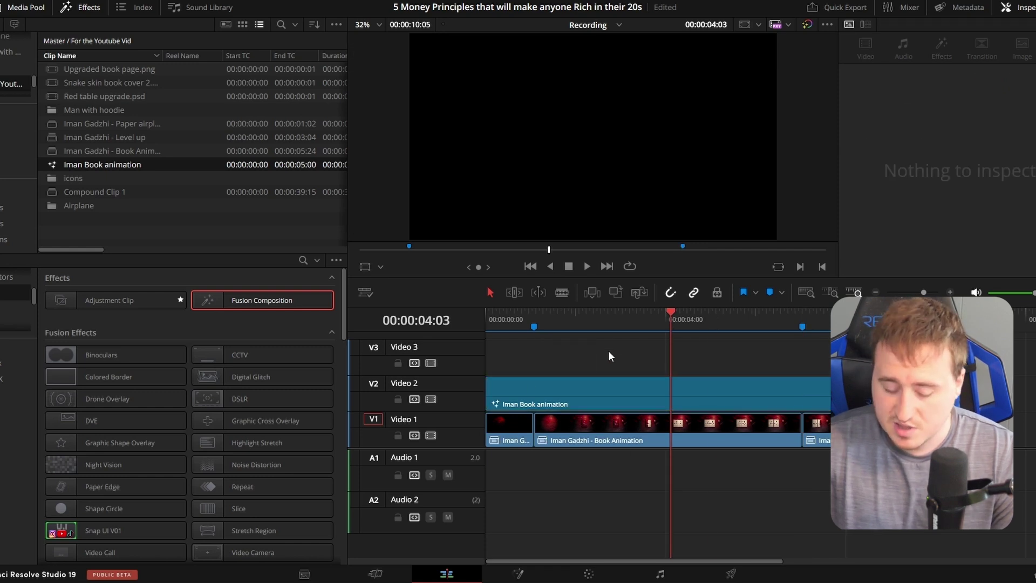
key(m)
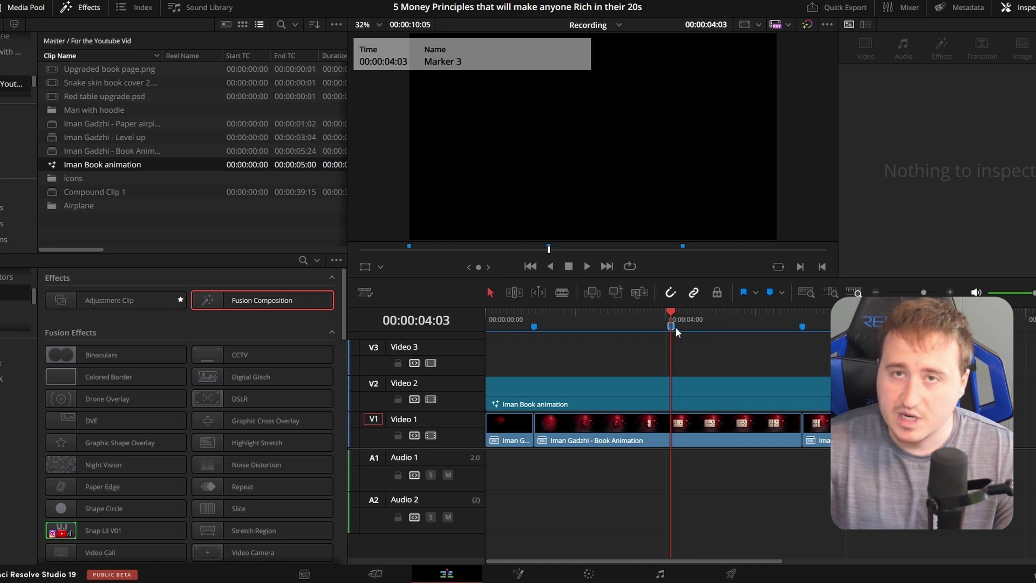
double_click(672, 326)
Step: Open the Iman Book animation clip from Video 2 in the Fusion page
click(596, 386)
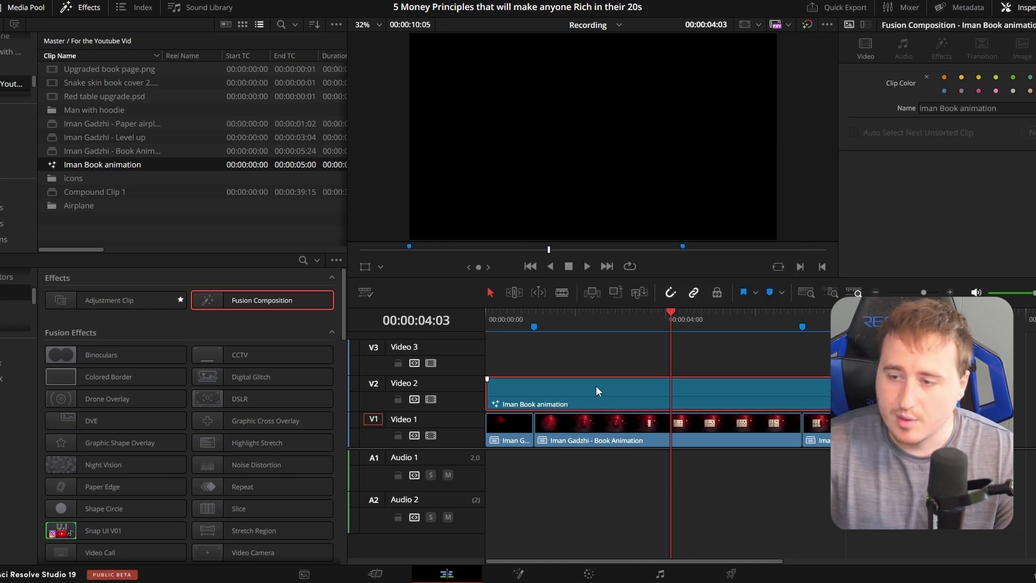
right_click(595, 385)
click(630, 372)
drag(737, 268, 617, 341)
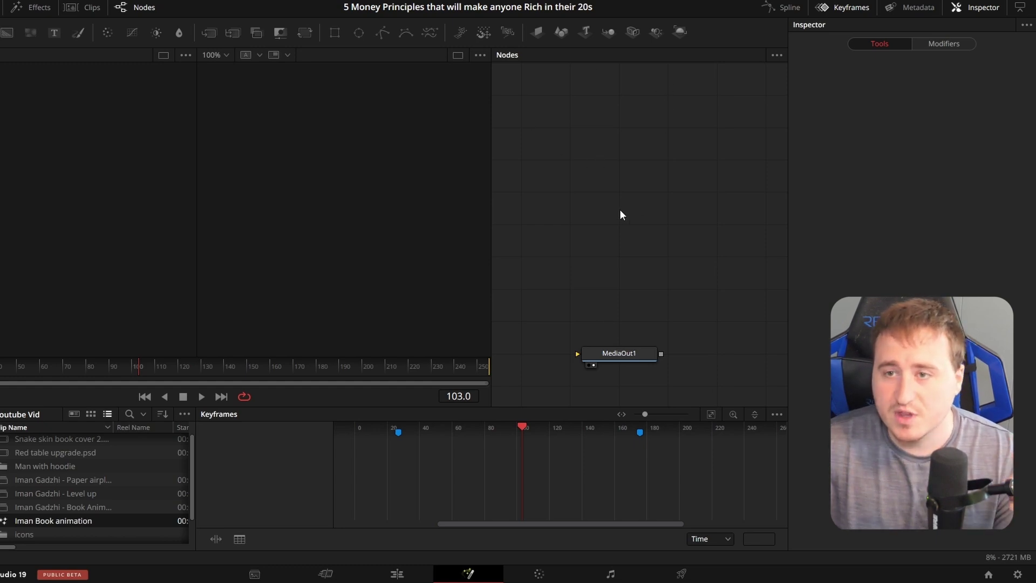
Step: Apply the Mid Flow Fusion layout preset to the workspace
click(305, 1)
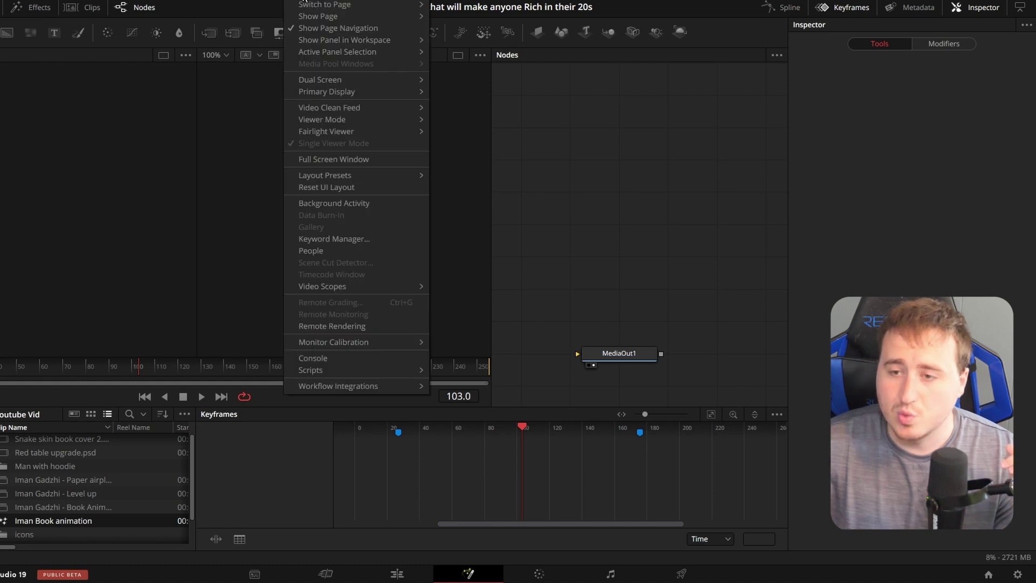
mouse_move(324, 174)
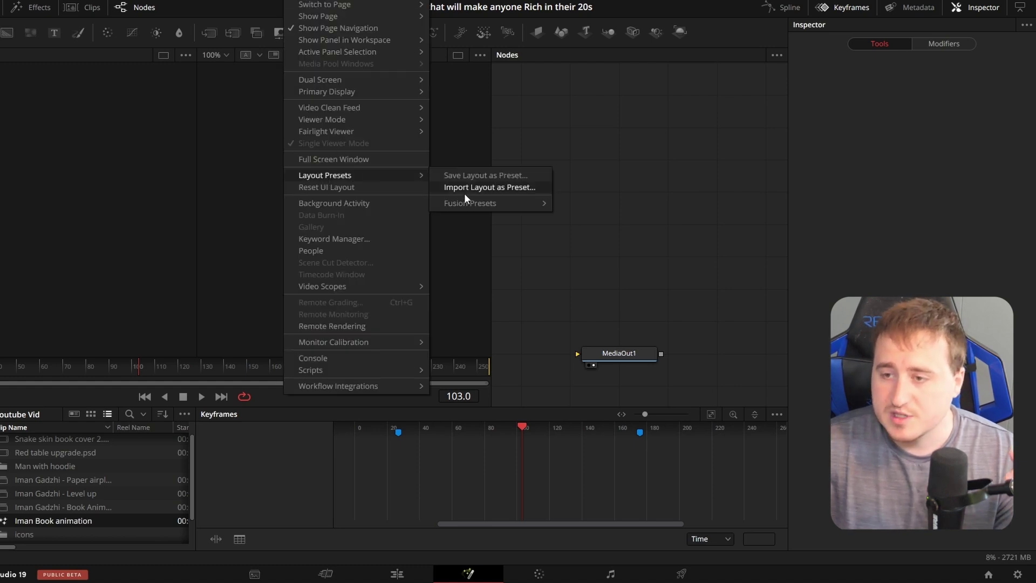
mouse_move(522, 205)
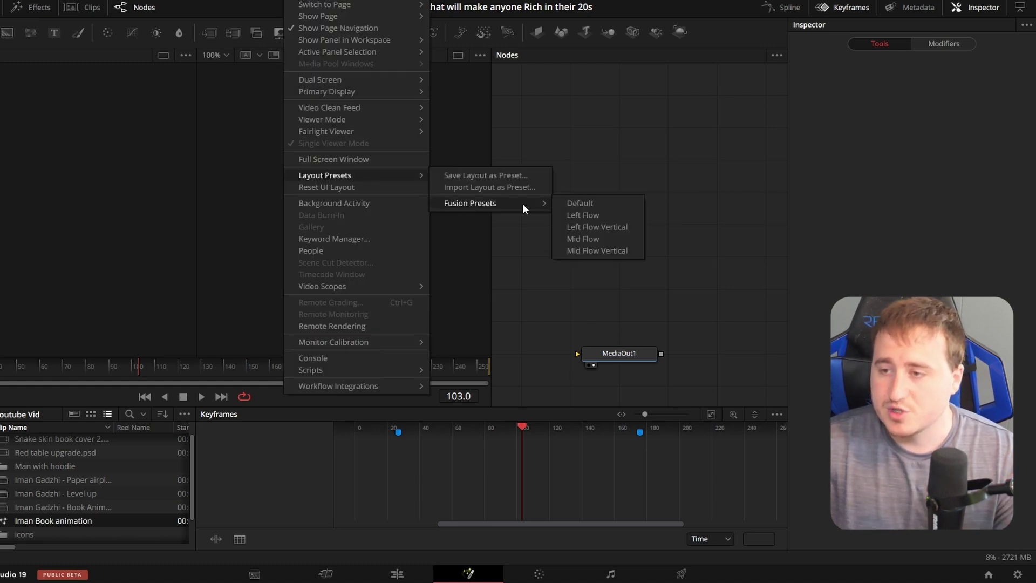
click(591, 238)
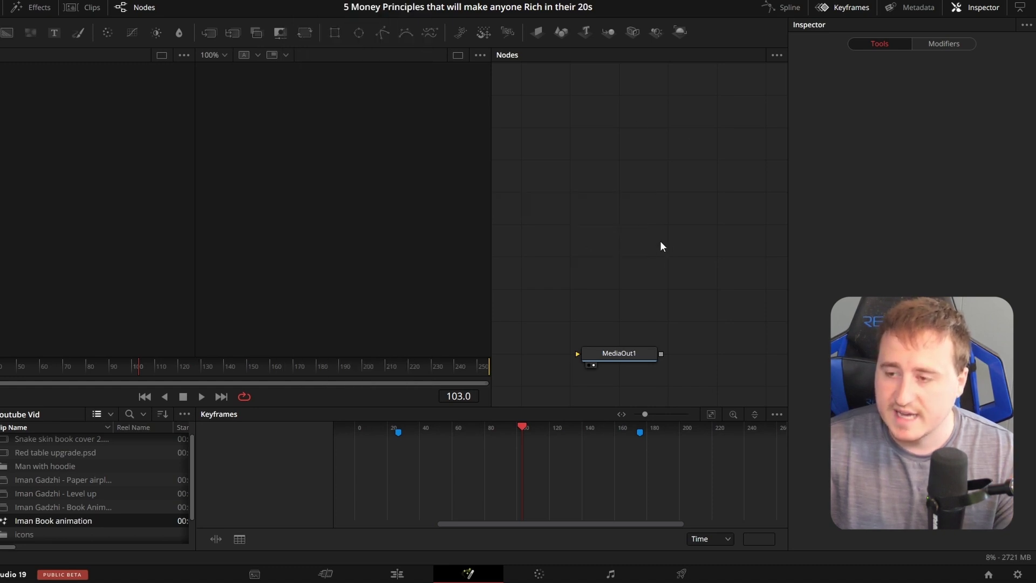
Step: Add a Media In node above MediaOut1 and connect its output to MediaOut1
drag(638, 115, 594, 90)
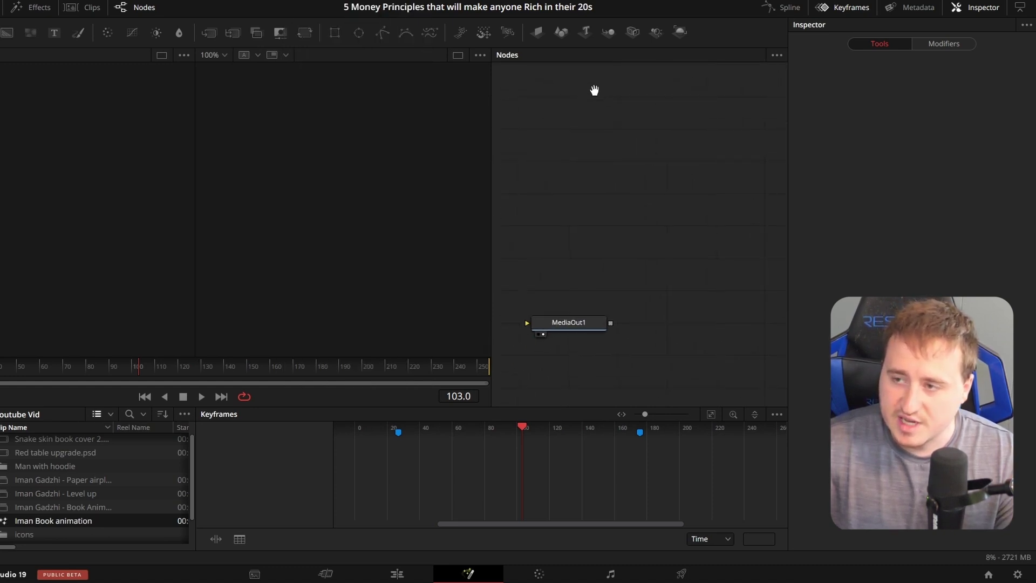
drag(502, 190, 611, 158)
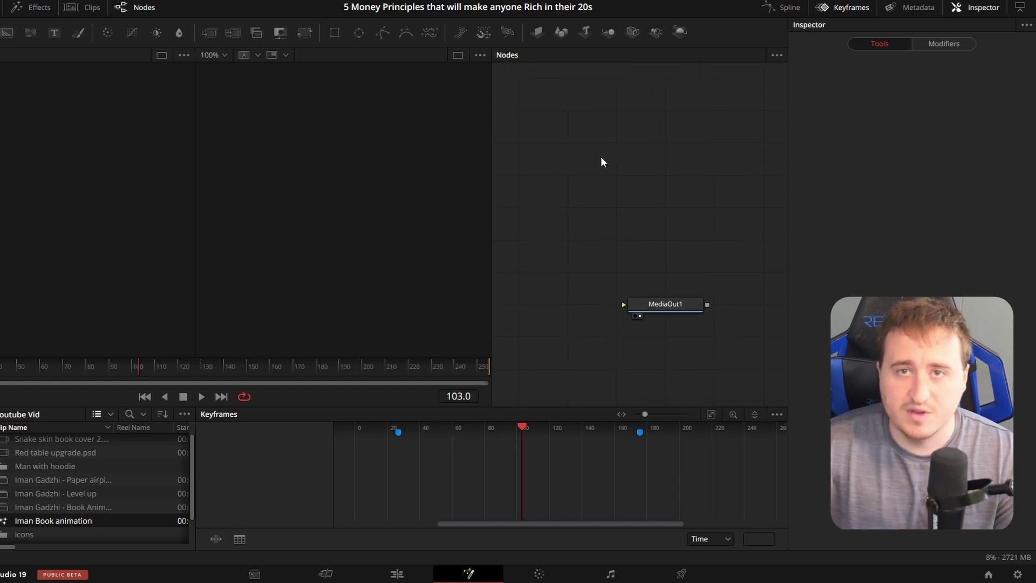
drag(602, 160, 644, 145)
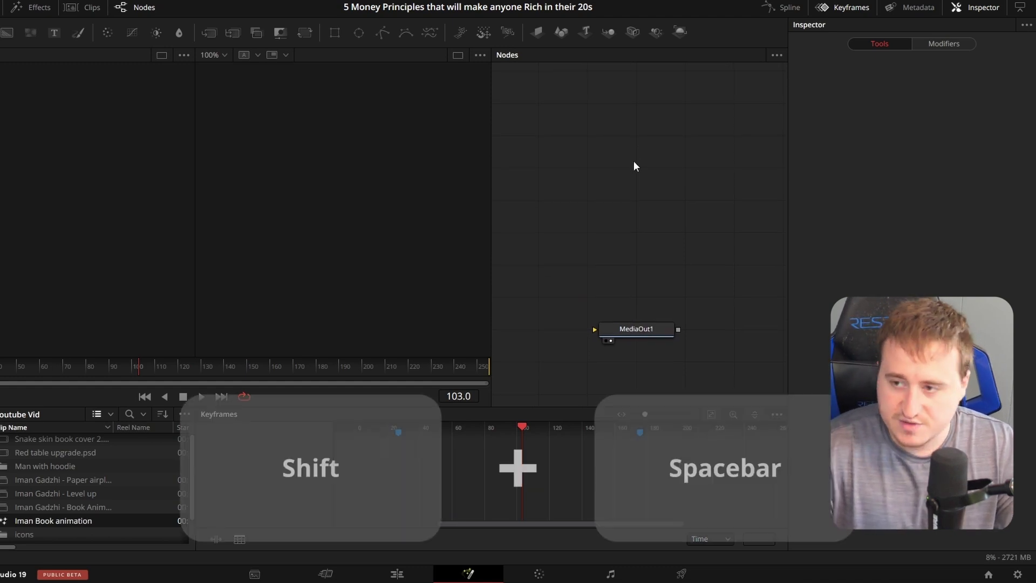
key(shift+space)
text(trans)
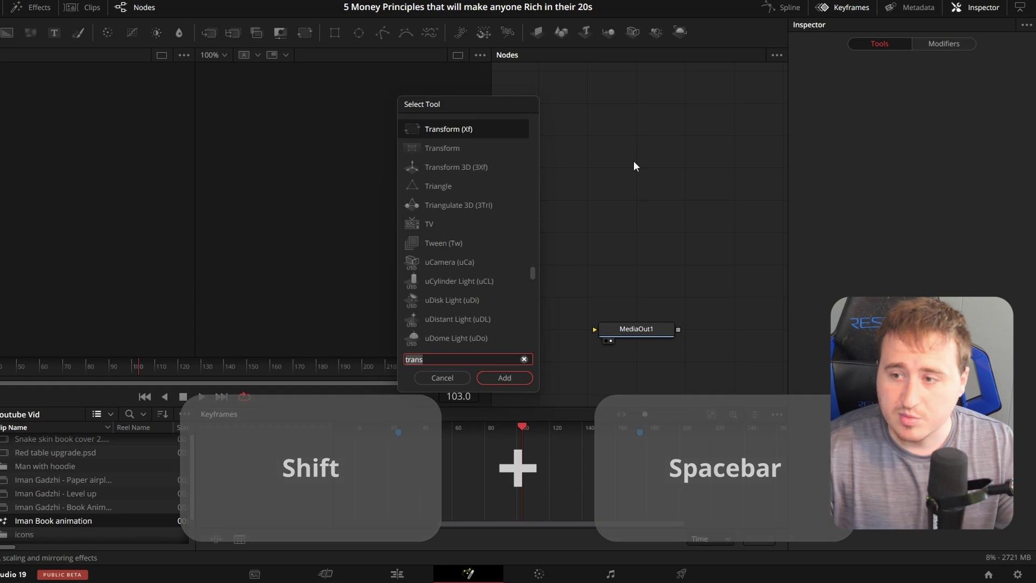
key(BackSpace)
key(BackSpace)
key(BackSpace)
key(BackSpace)
key(BackSpace)
text(media)
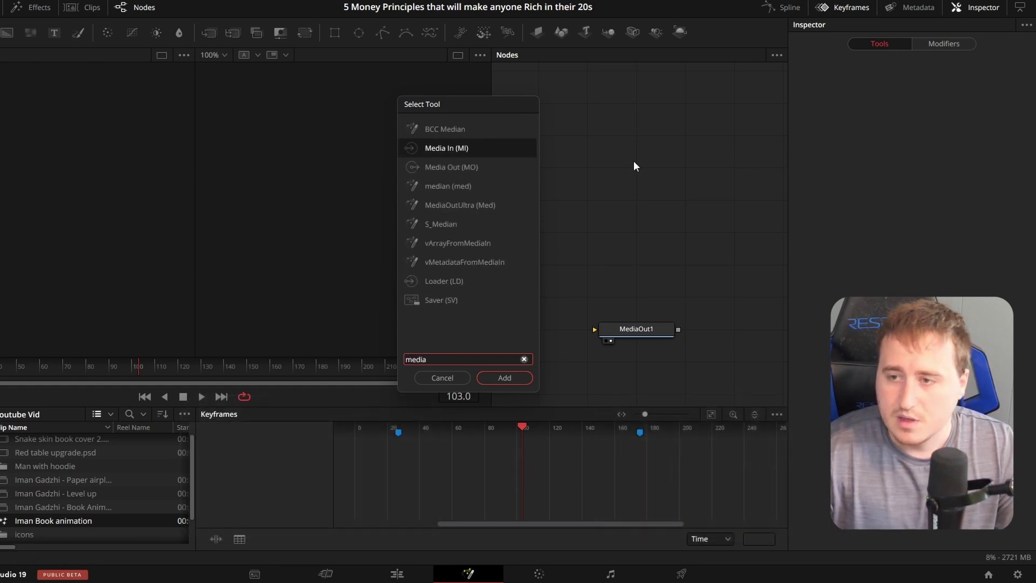
key(Return)
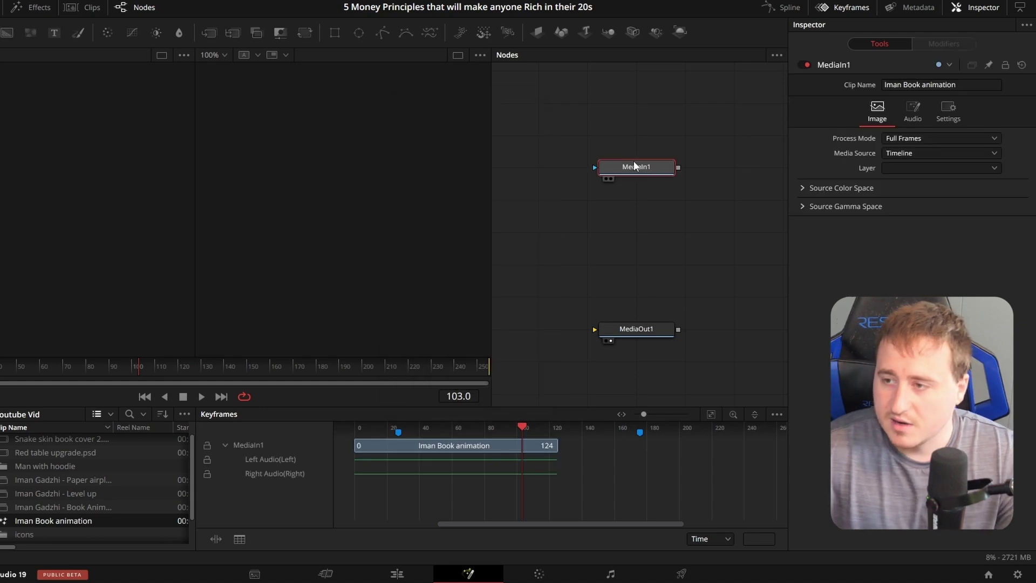
drag(679, 168, 635, 330)
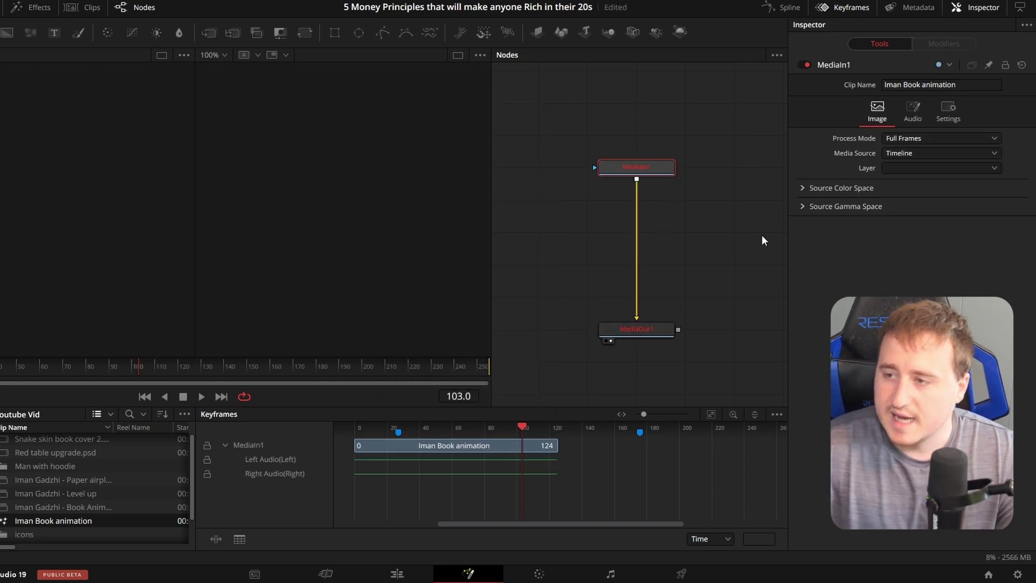
Step: Set the MediaIn1 node's media source to Background
click(910, 156)
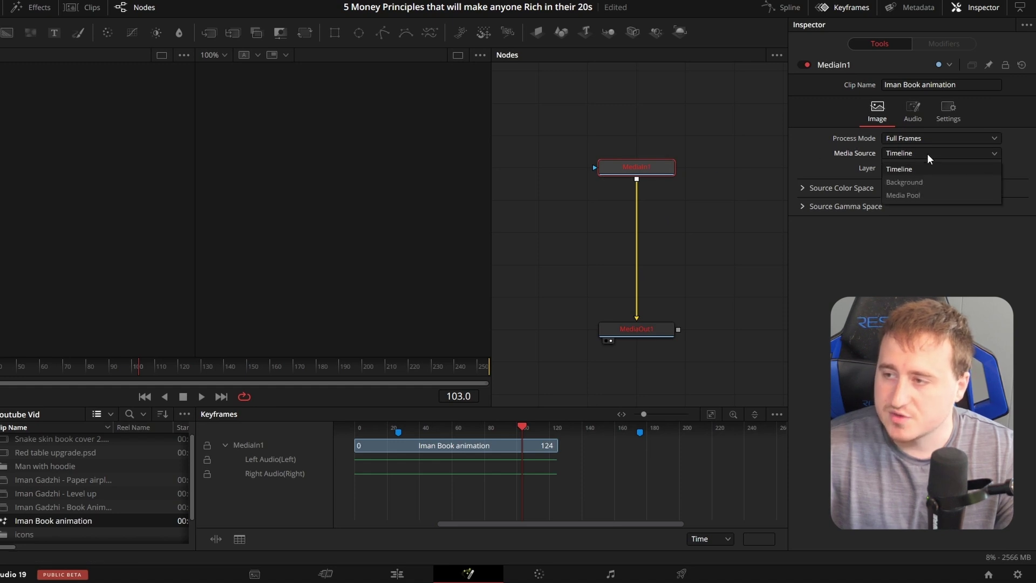
click(909, 178)
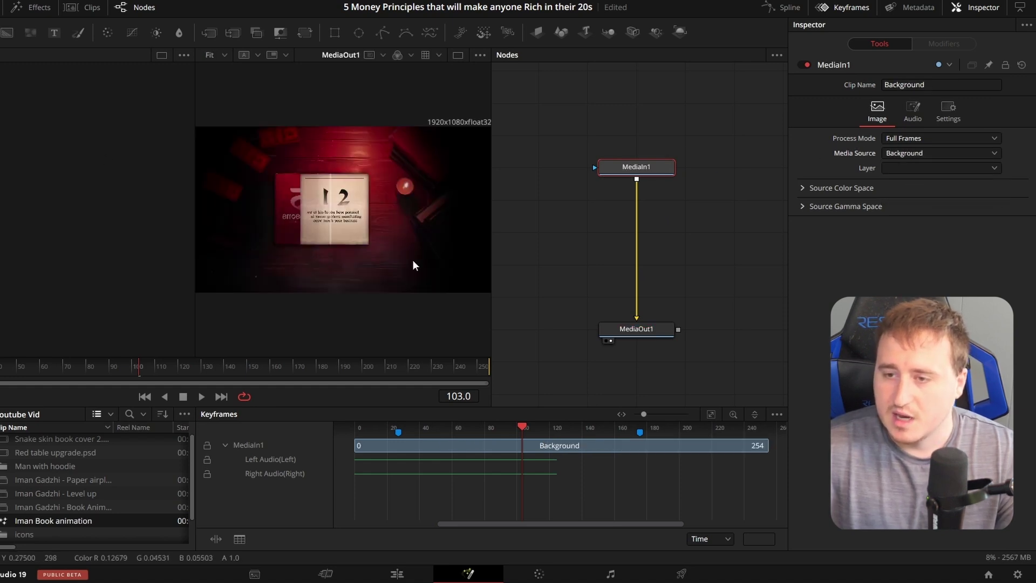
click(572, 225)
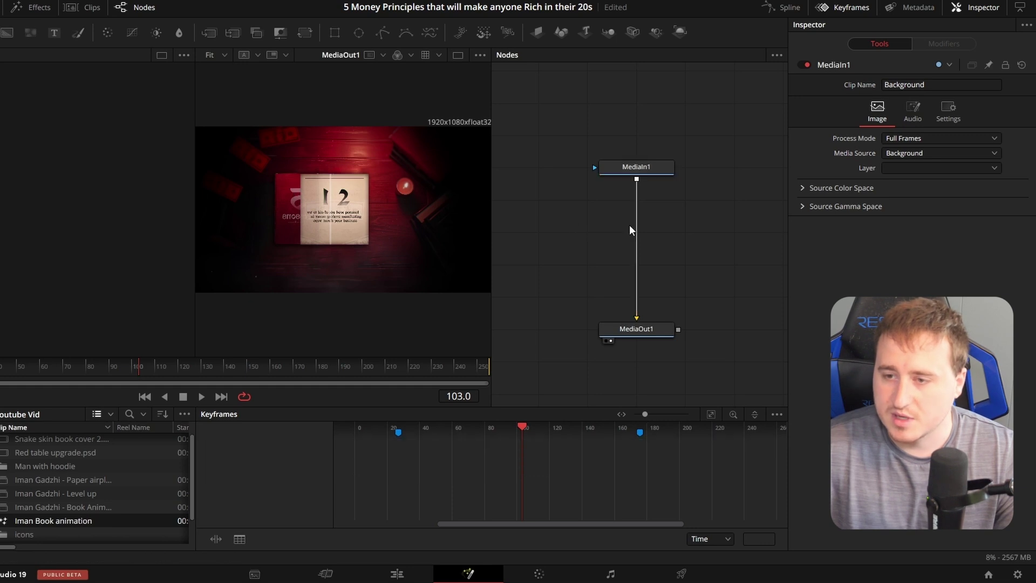
Step: Review the composition over the clips on the Edit page timeline and reopen the Iman Book animation clip in Fusion
click(398, 574)
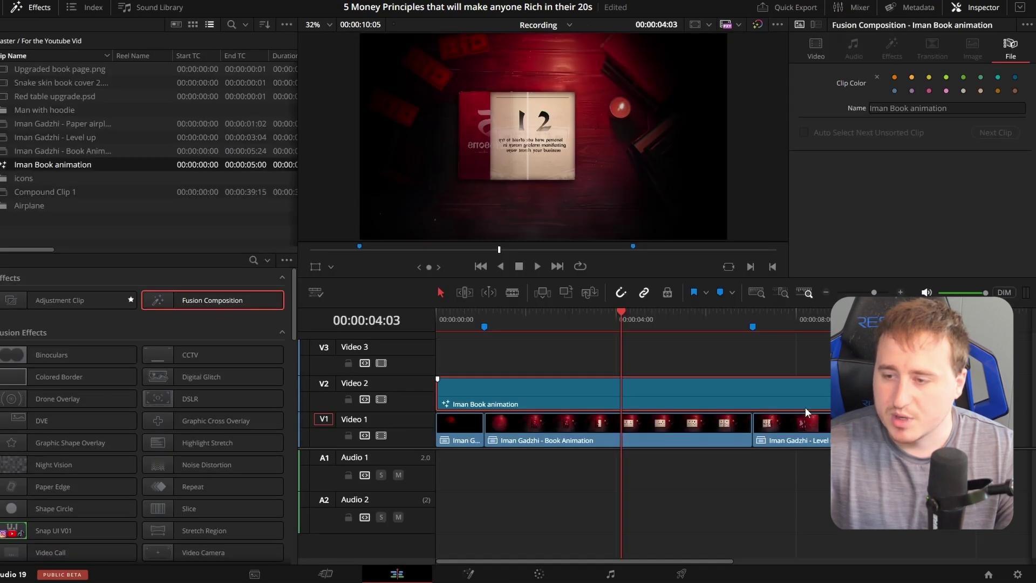
click(530, 512)
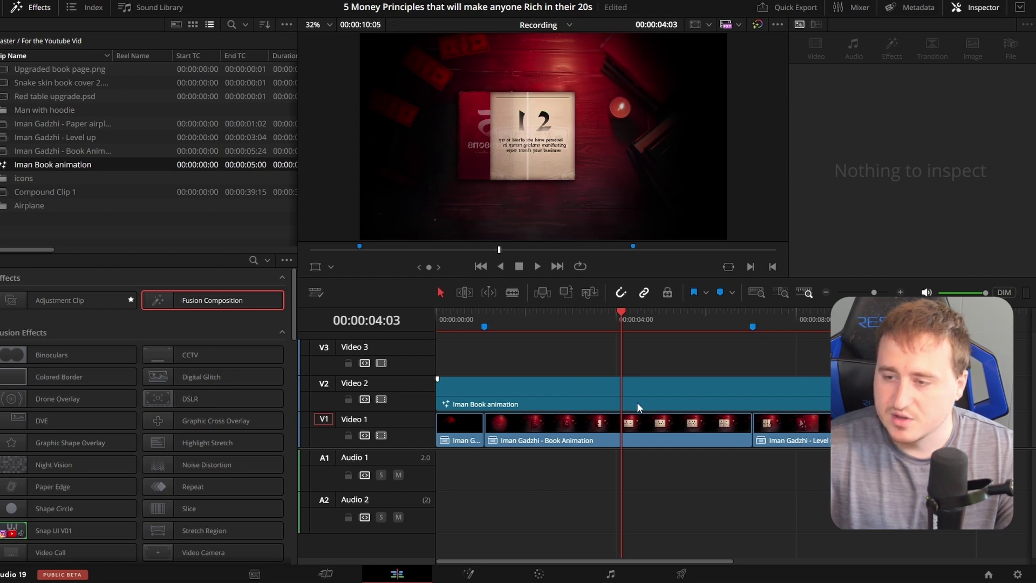
click(546, 395)
right_click(557, 391)
click(604, 309)
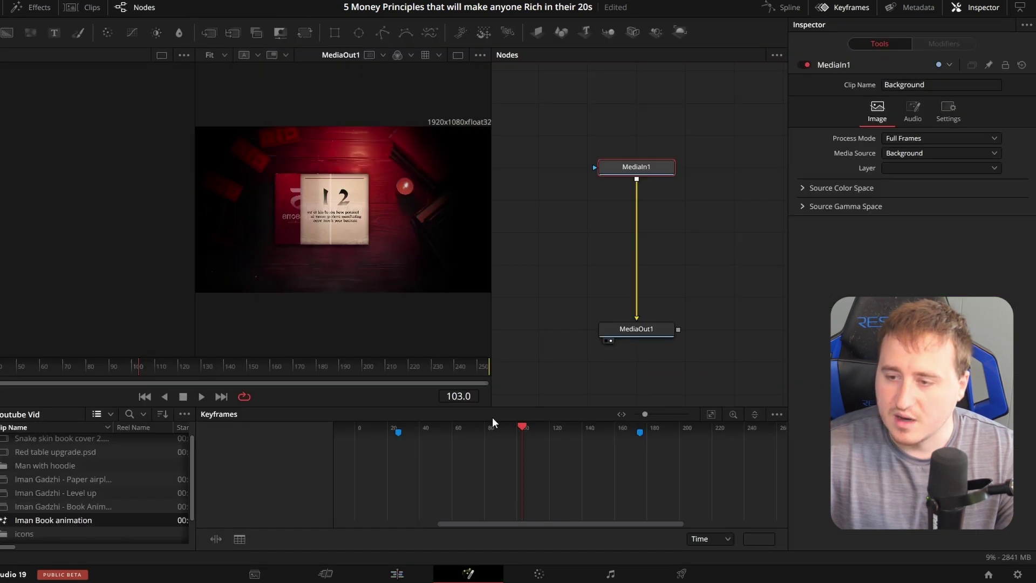
click(689, 275)
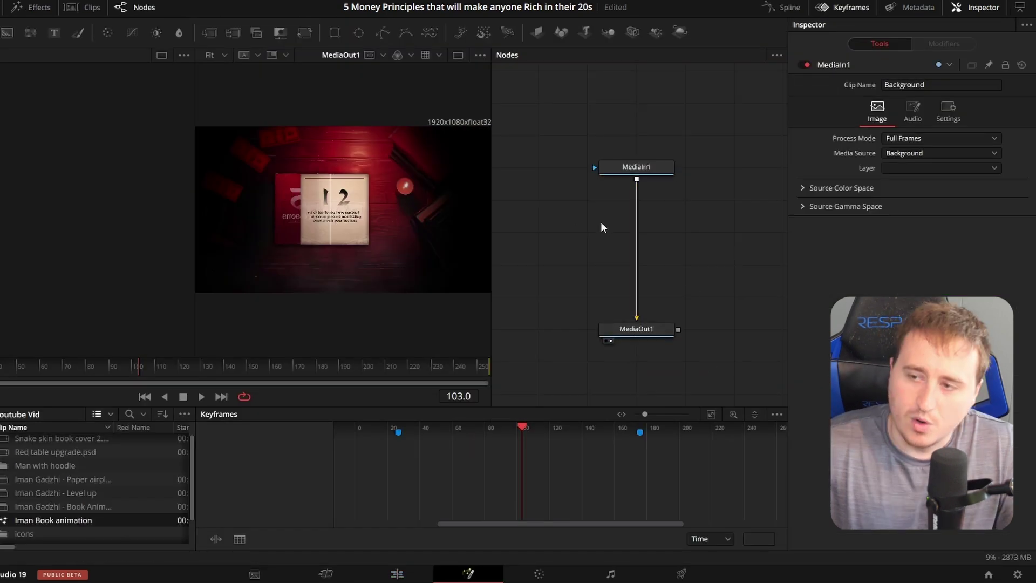
Step: Rename the MediaIn1 node as Iman Clip
click(632, 167)
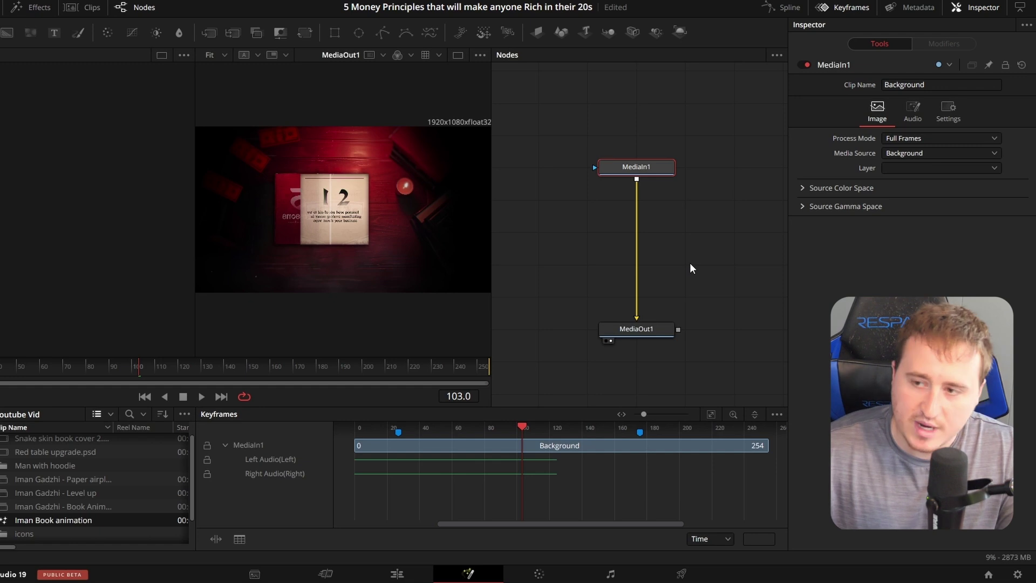
key(F2)
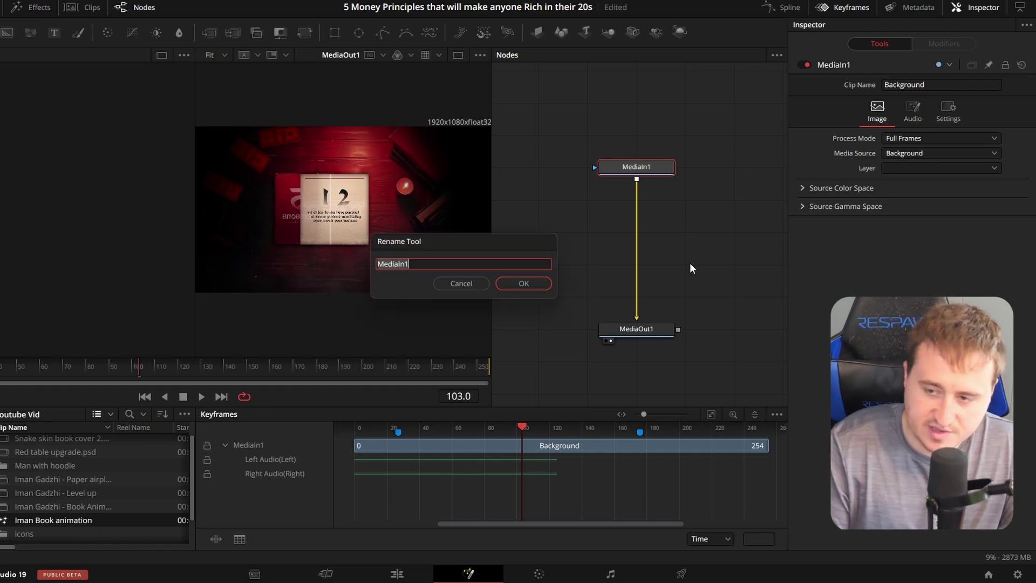
key(BackSpace)
text(Iman Clip)
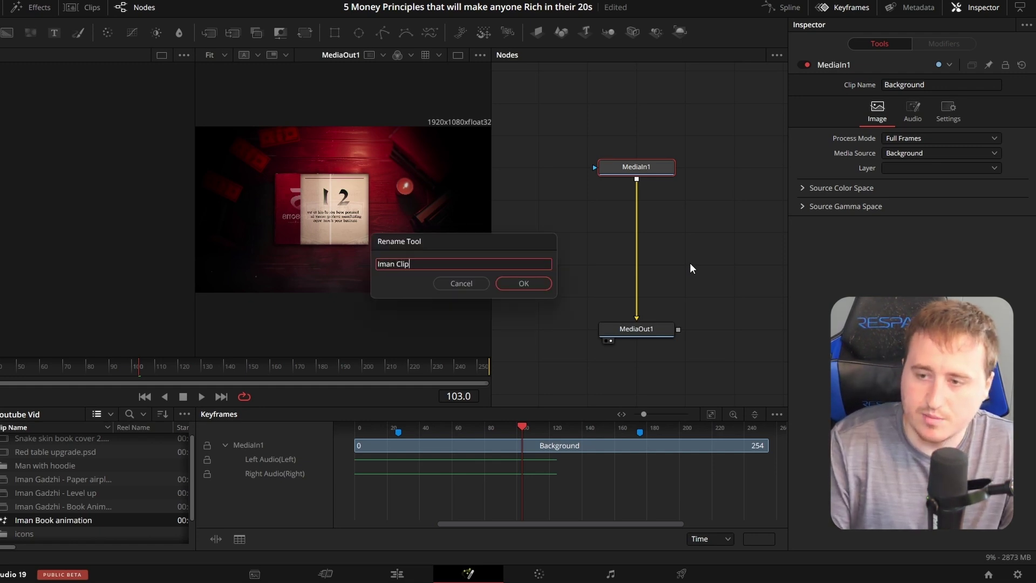
key(Return)
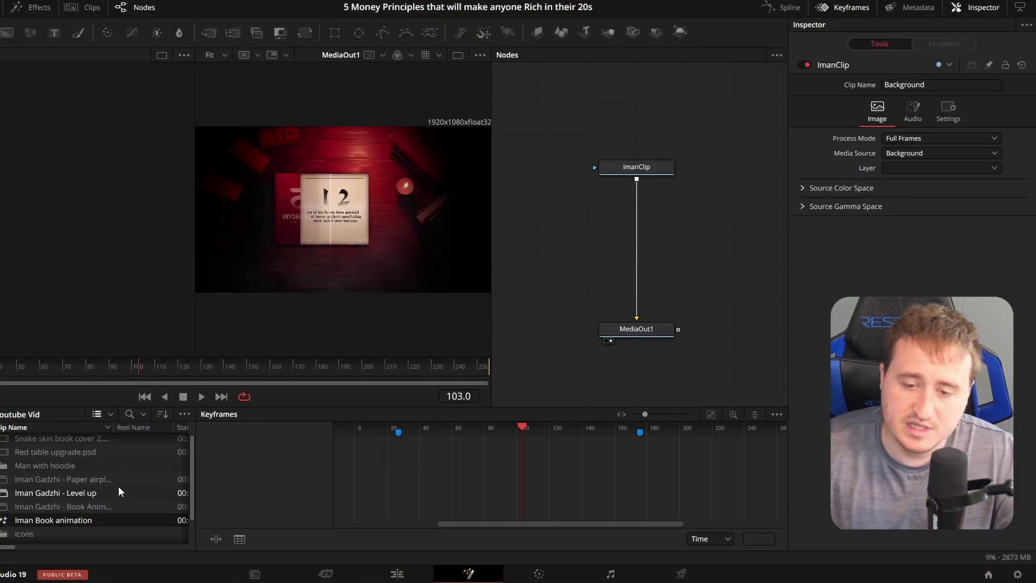
Step: Merge Snake skin book cover 2.png from the media pool over ImanClip and name its node FrontCover
scroll(103, 477, up, 1)
drag(44, 453, 648, 182)
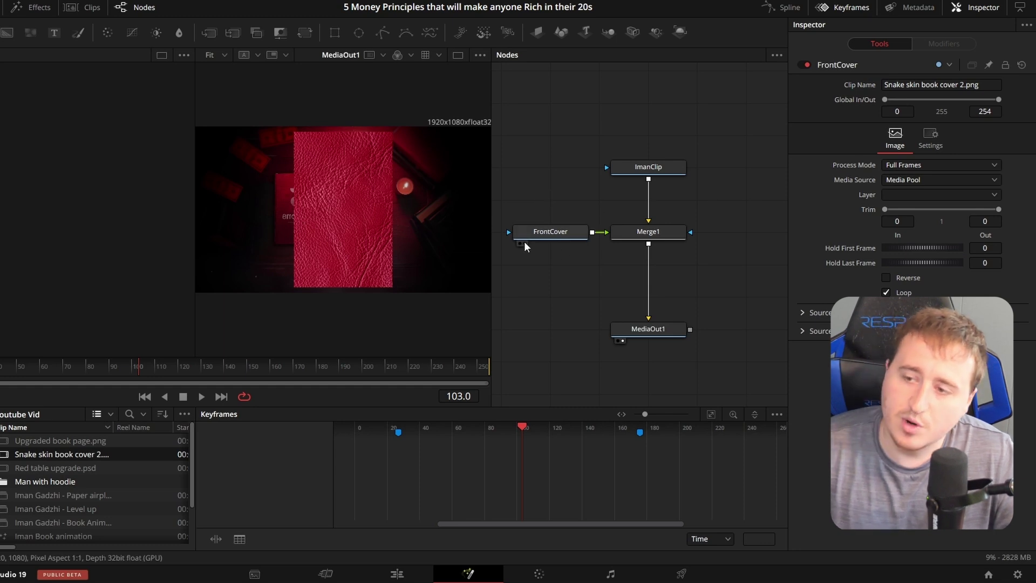
Step: Insert a Transform node between FrontCover and Merge1 and make room for it in the node graph
click(555, 233)
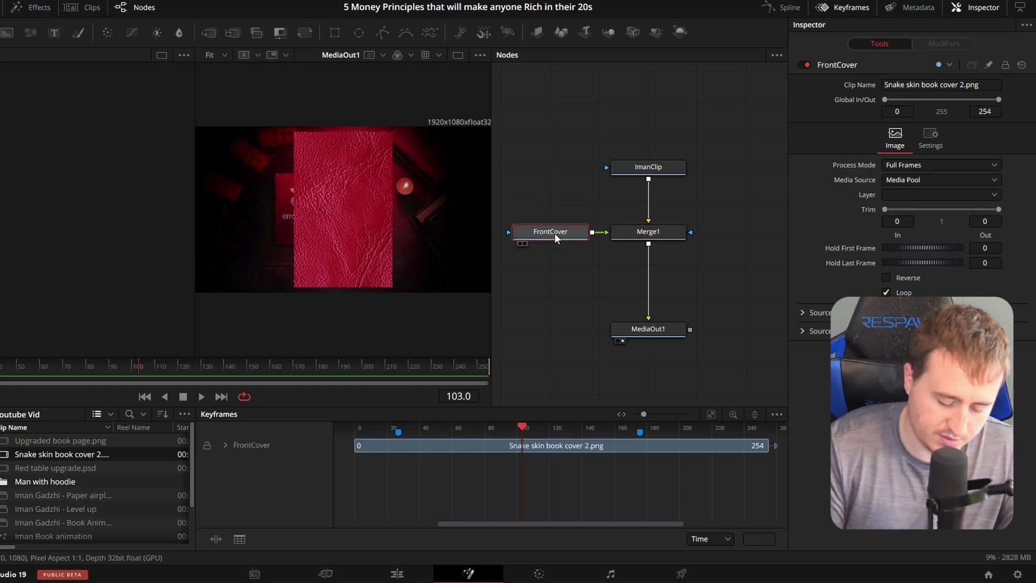
key(shift+space)
text(tran)
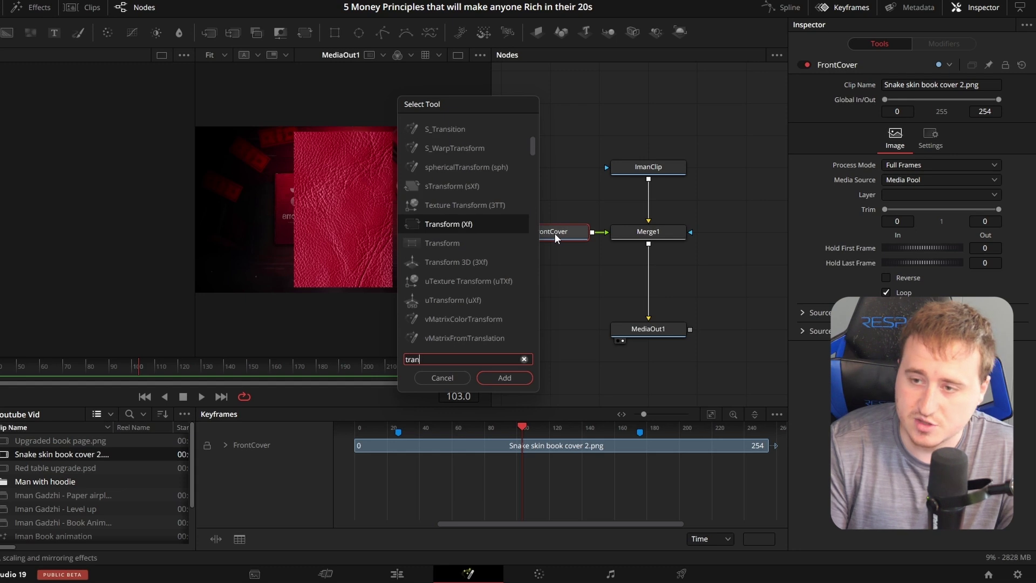
key(Return)
drag(559, 235, 497, 235)
drag(696, 232, 668, 232)
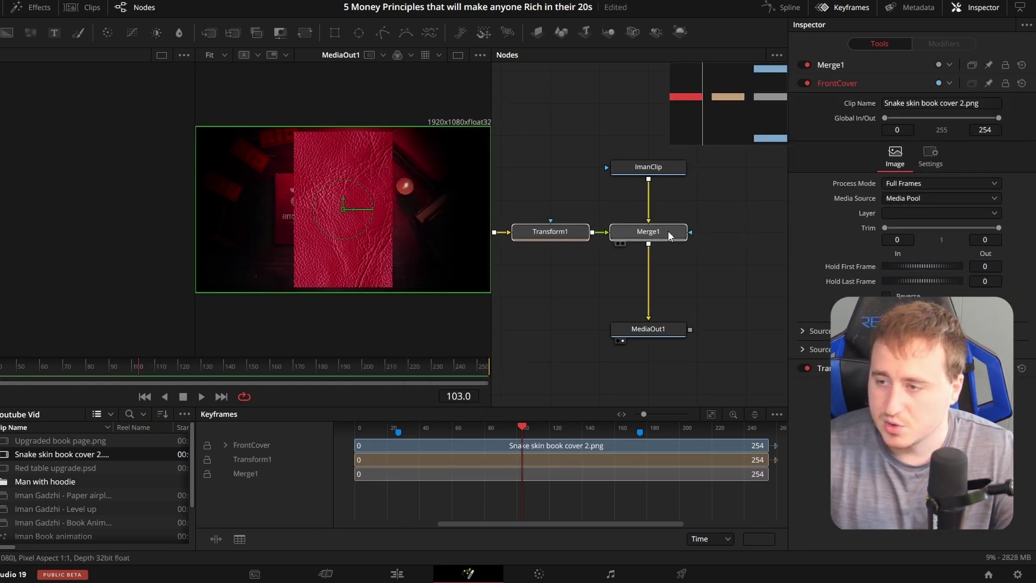
click(668, 232)
click(550, 209)
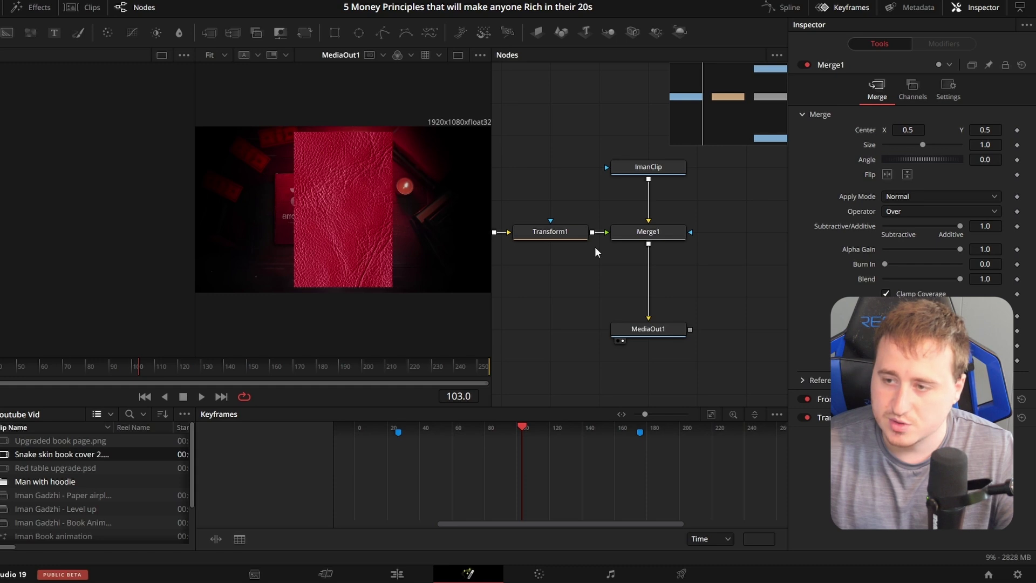
Step: Disable Merge1 temporarily to park the playhead at frame 65 on the closed reference book, and re-enable it
click(648, 237)
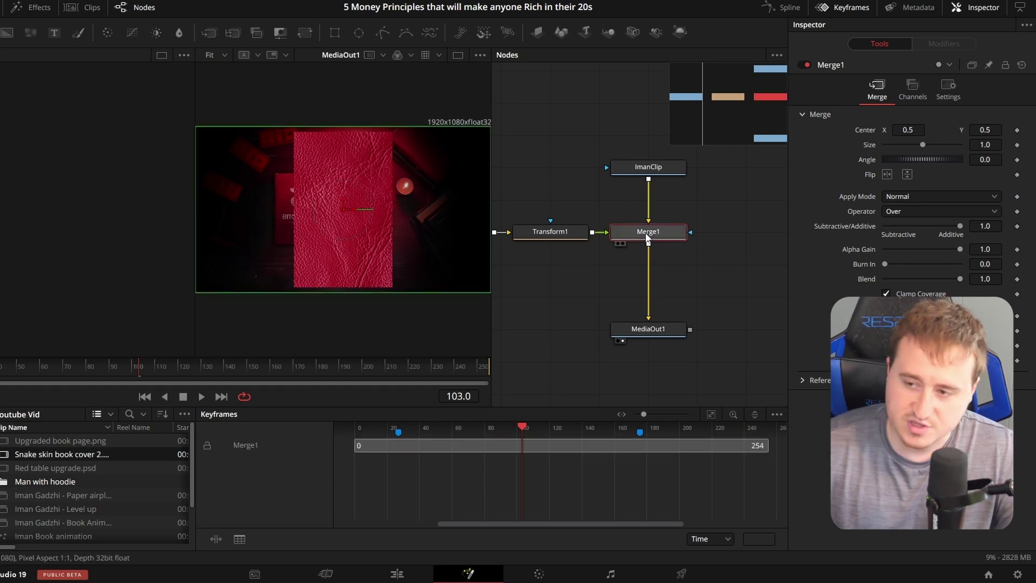
key(ctrl+p)
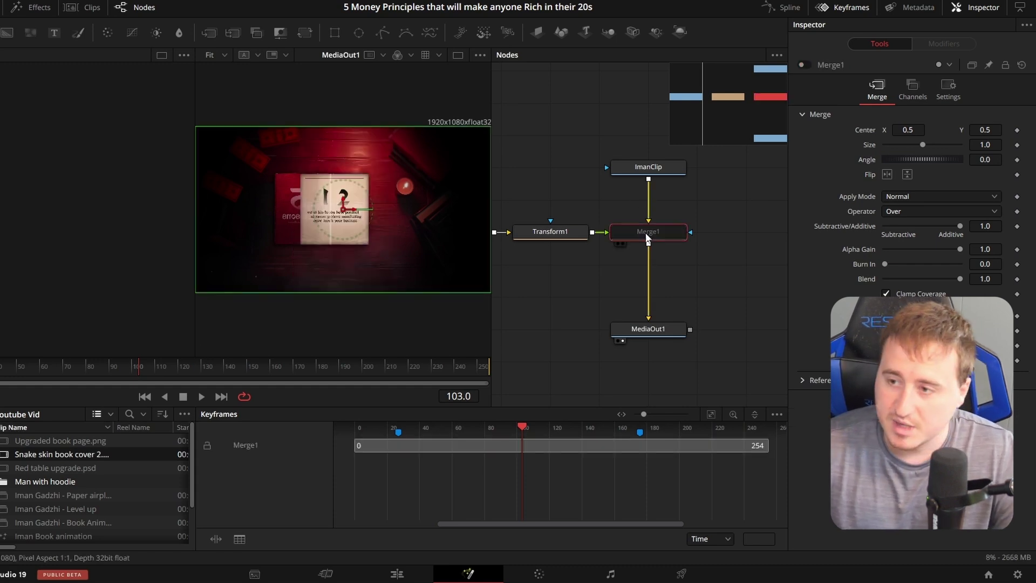
click(578, 295)
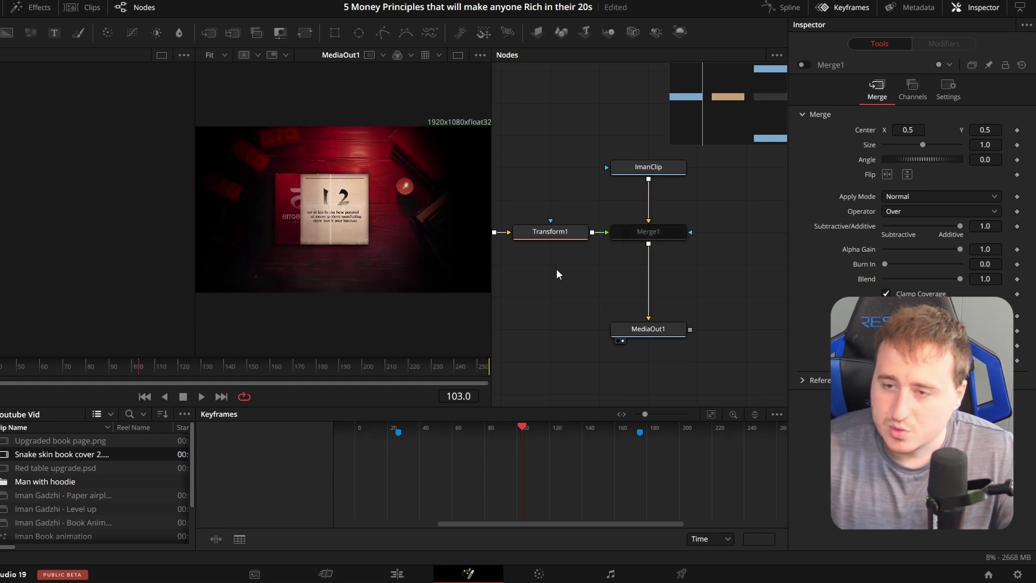
drag(137, 368, 60, 367)
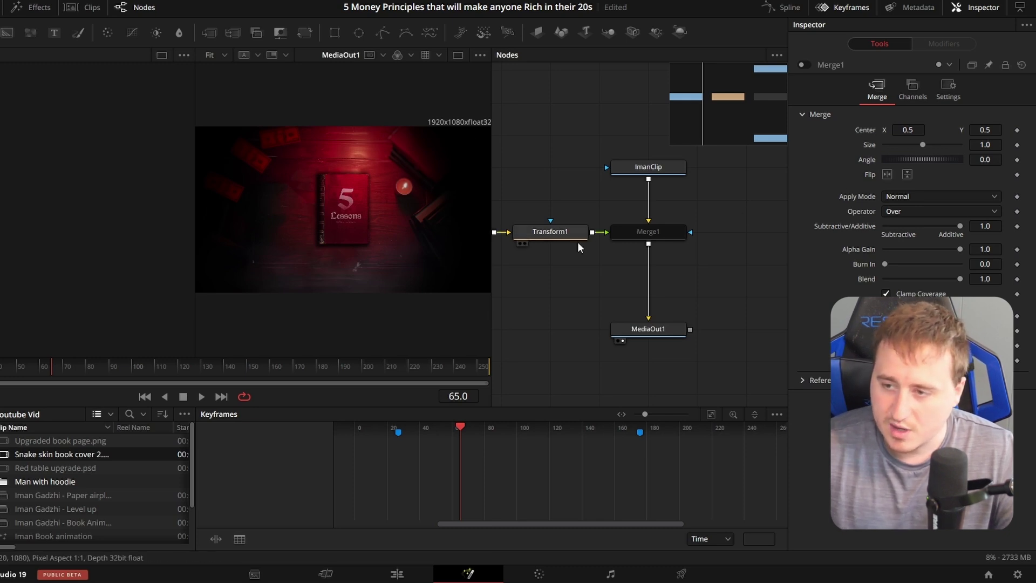
click(650, 231)
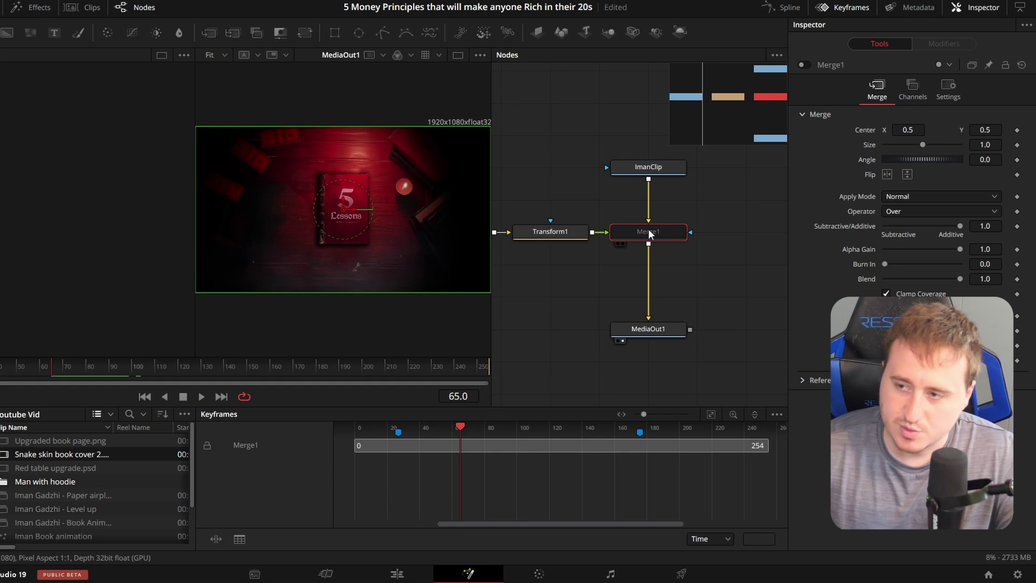
click(804, 64)
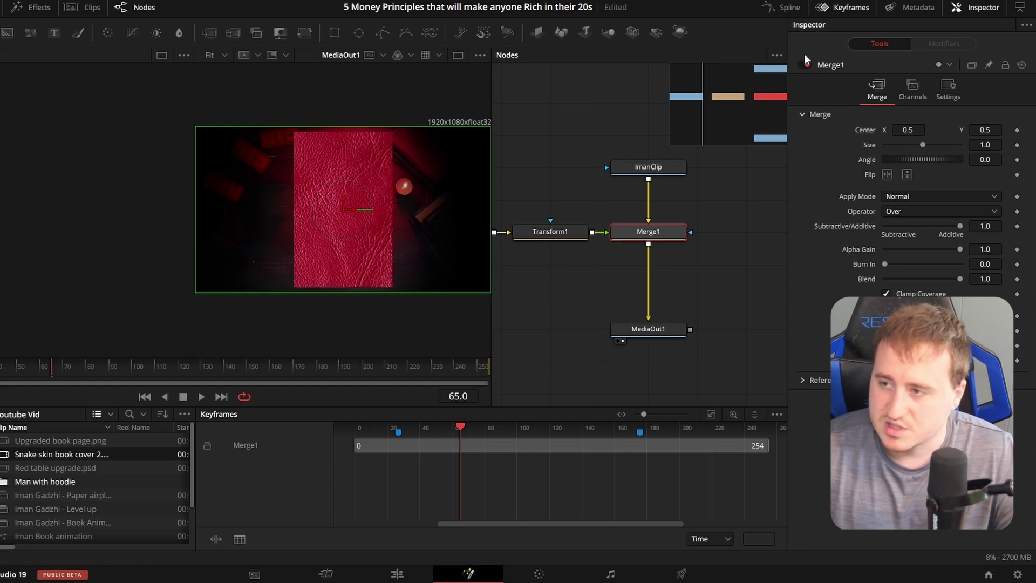
Step: Scale the front cover in Transform1 to a size of 0.5 with Center X at 0.505
click(550, 231)
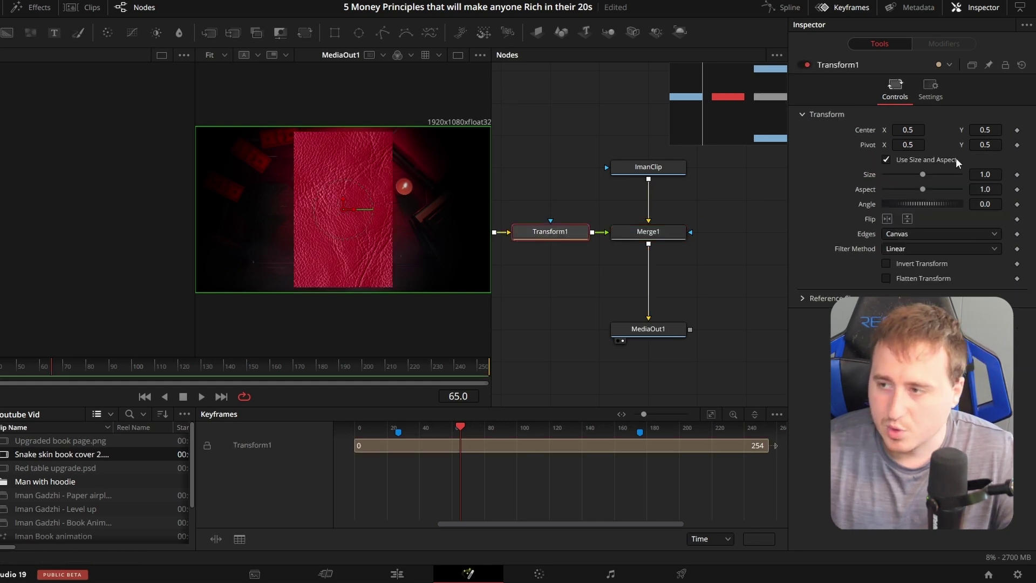
double_click(985, 174)
text(0.85)
key(Return)
drag(986, 174, 961, 175)
Step: Lower Merge1's Blend to about 0.331 and match the cover to the reference book with a Transform1 size of 0.471
click(652, 234)
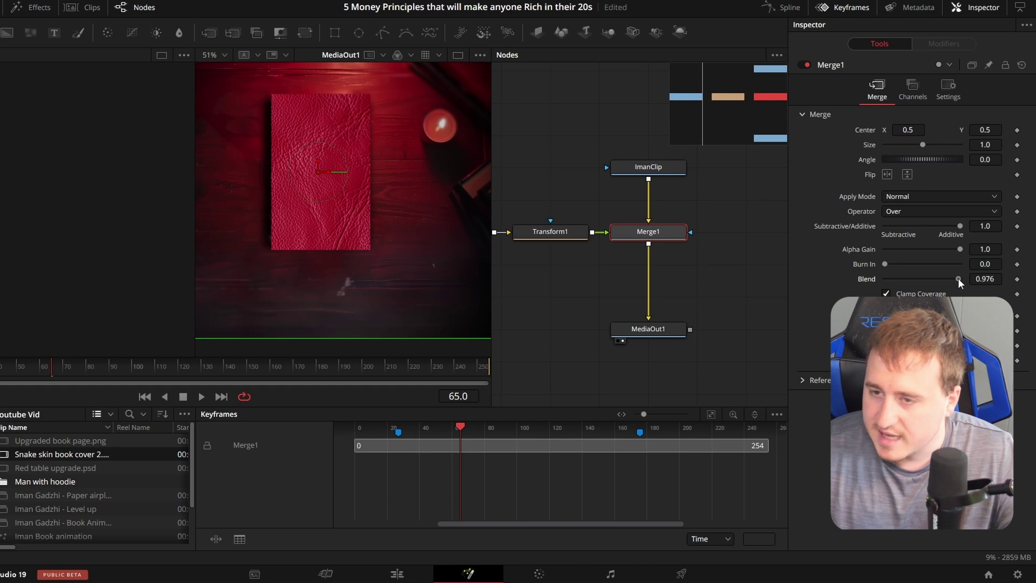
drag(960, 278, 910, 275)
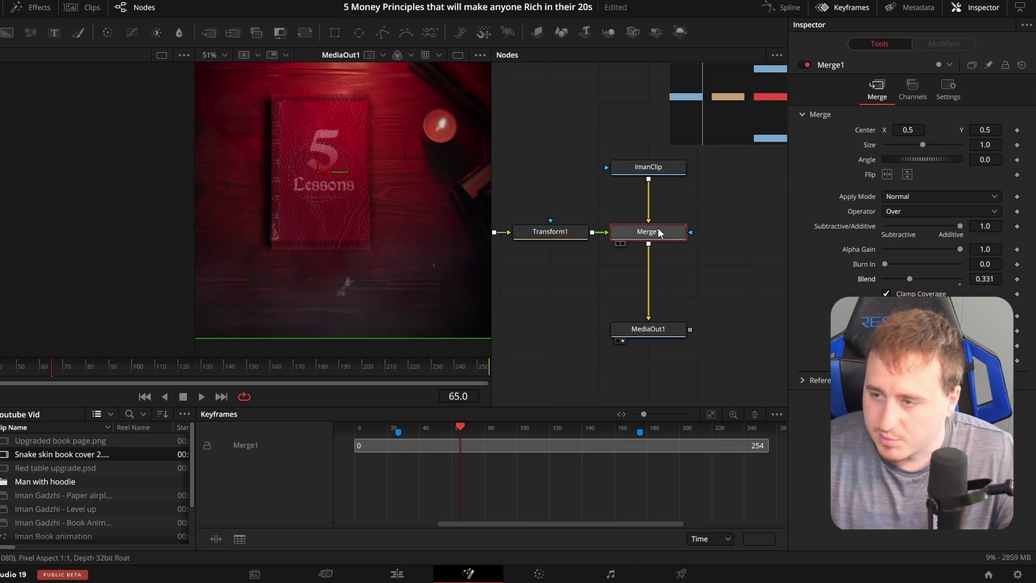
click(561, 231)
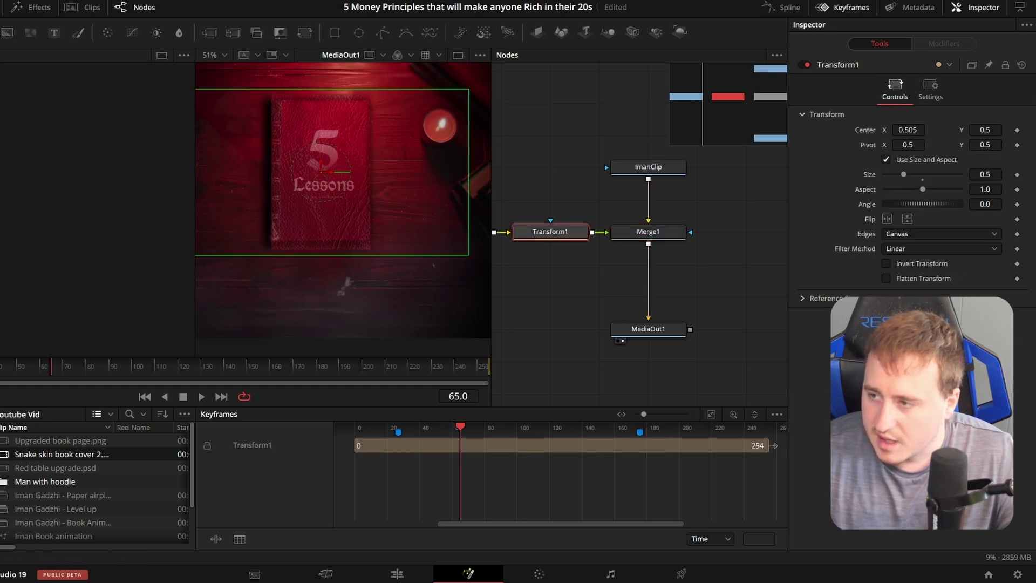
mouse_move(989, 175)
mouse_down()
mouse_move(958, 175)
mouse_move(968, 175)
mouse_up()
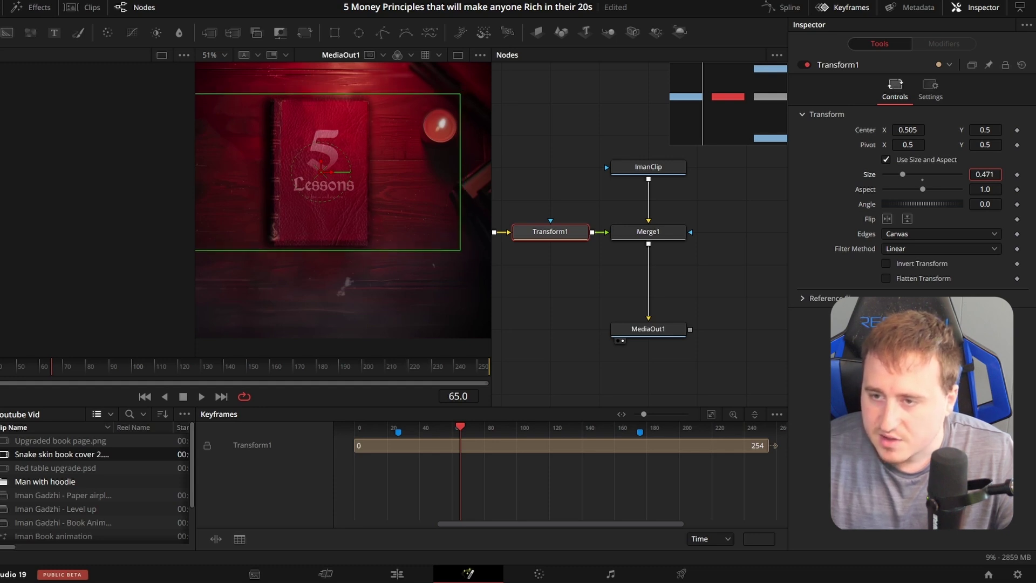
click(273, 154)
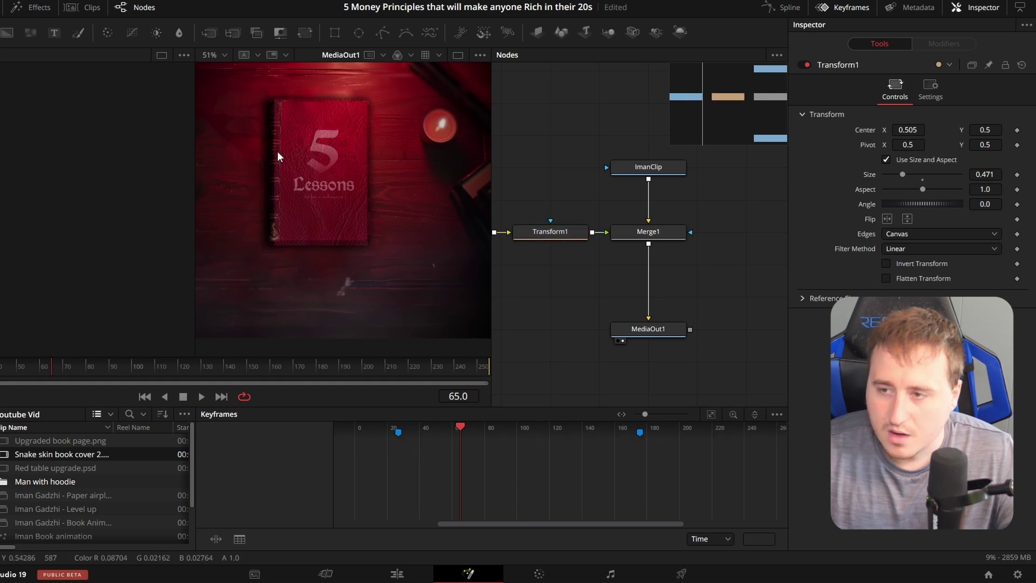
Step: Restore Merge1's Blend to 1.0 and set Transform1's size to 0.52
click(659, 231)
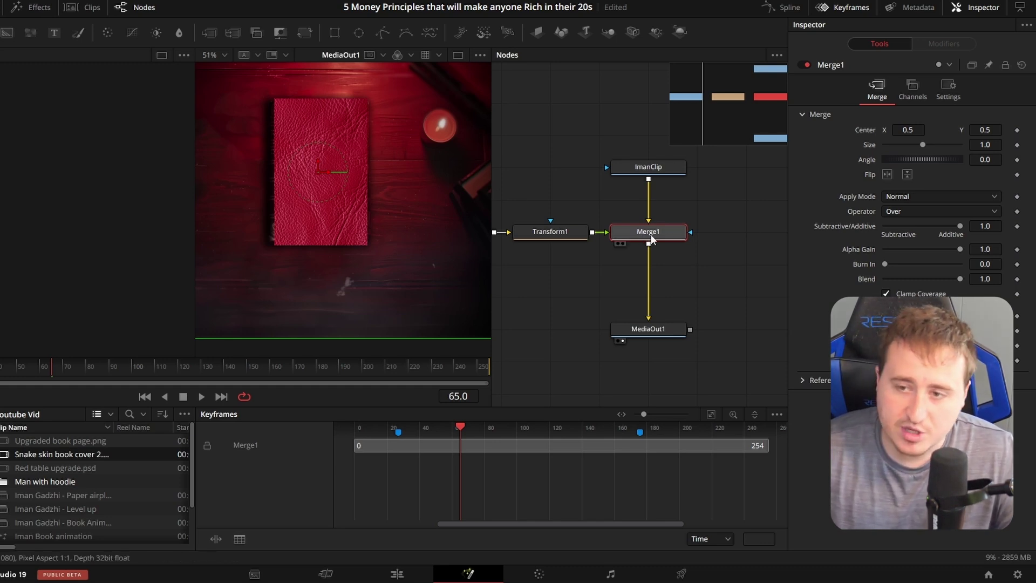
click(544, 231)
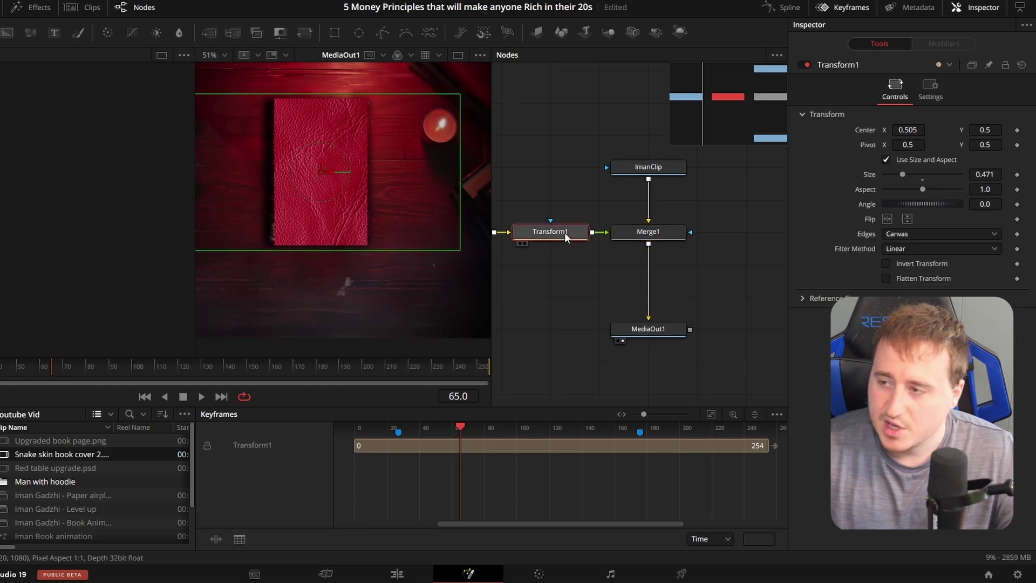
drag(977, 175, 1004, 175)
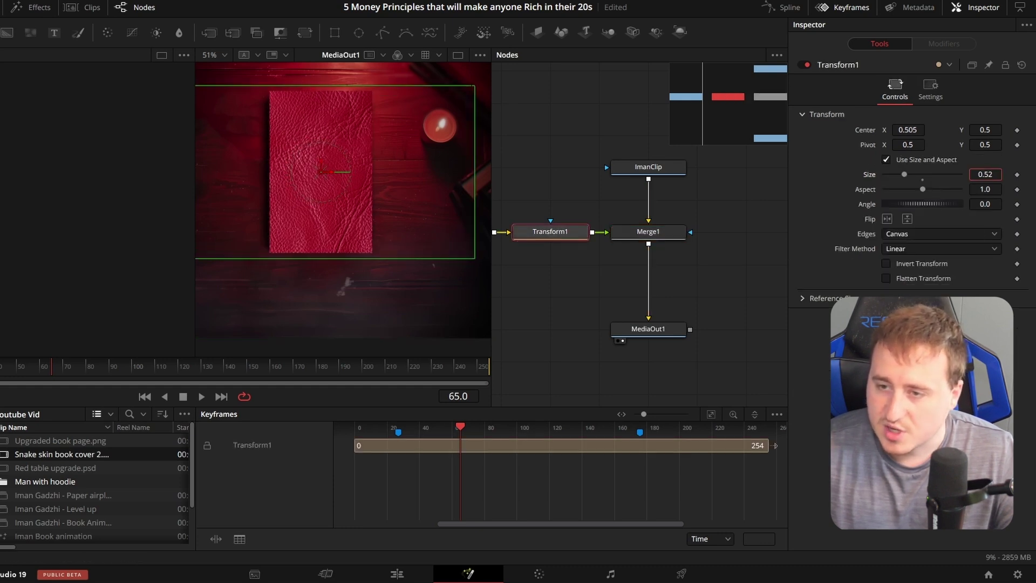
click(684, 210)
Step: Mask FrontCover with a Rectangle of width 0.316, height 0.808 and Center Y 0.513 to crop it to the reference book
drag(565, 195, 738, 198)
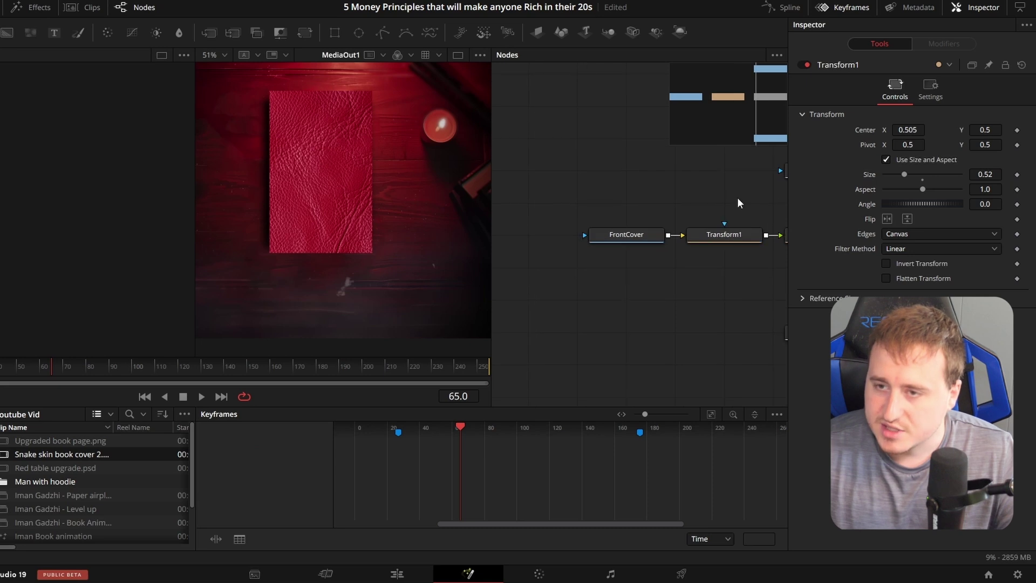
drag(335, 33, 626, 234)
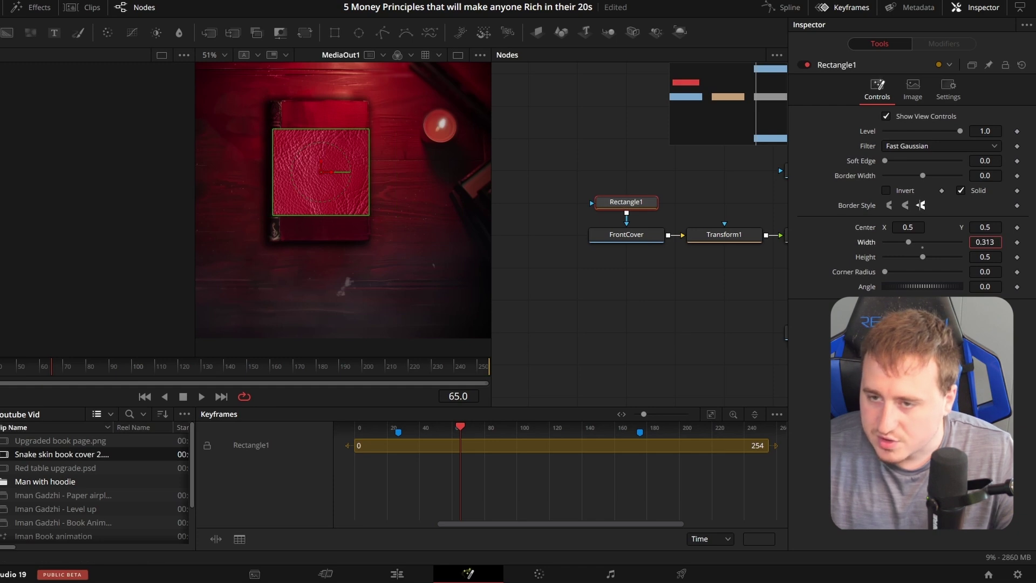
drag(985, 242, 1030, 258)
drag(986, 228, 994, 258)
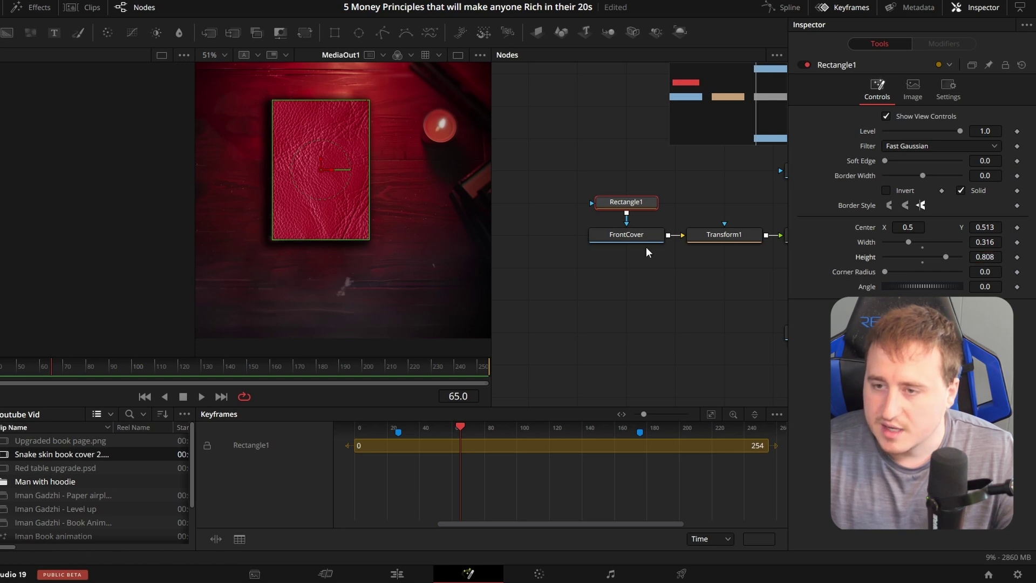
right_click(339, 126)
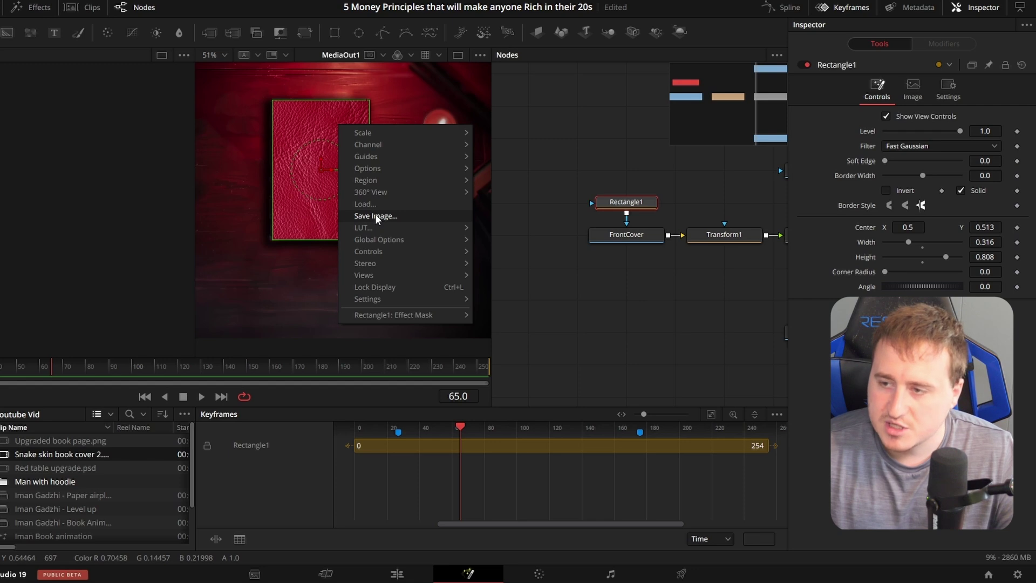
click(568, 291)
drag(568, 292, 633, 207)
Step: Save the viewer image as the PNG file Snake skin book cover 3.png in the Ai generated leather background book page folder
right_click(323, 149)
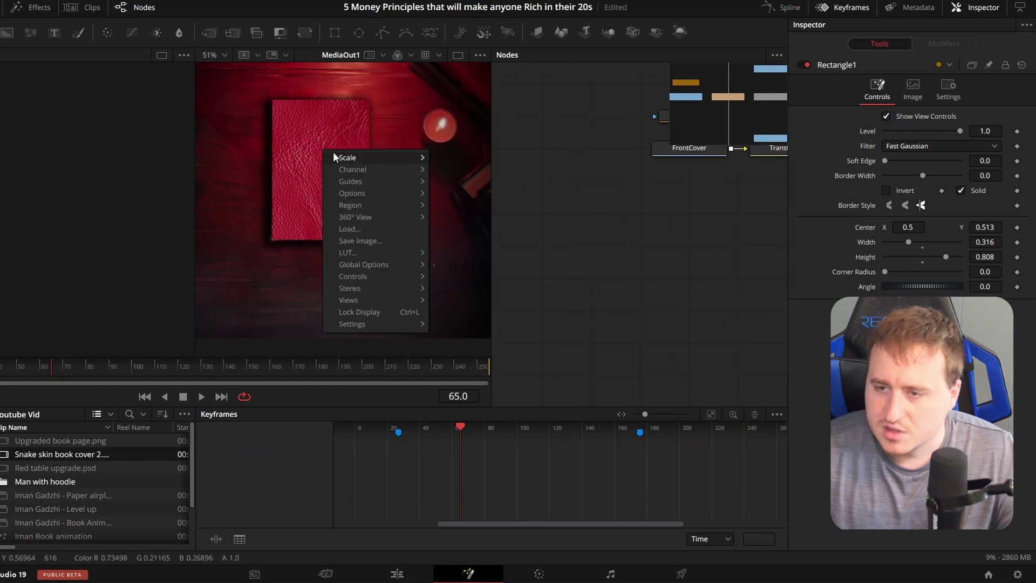
click(369, 241)
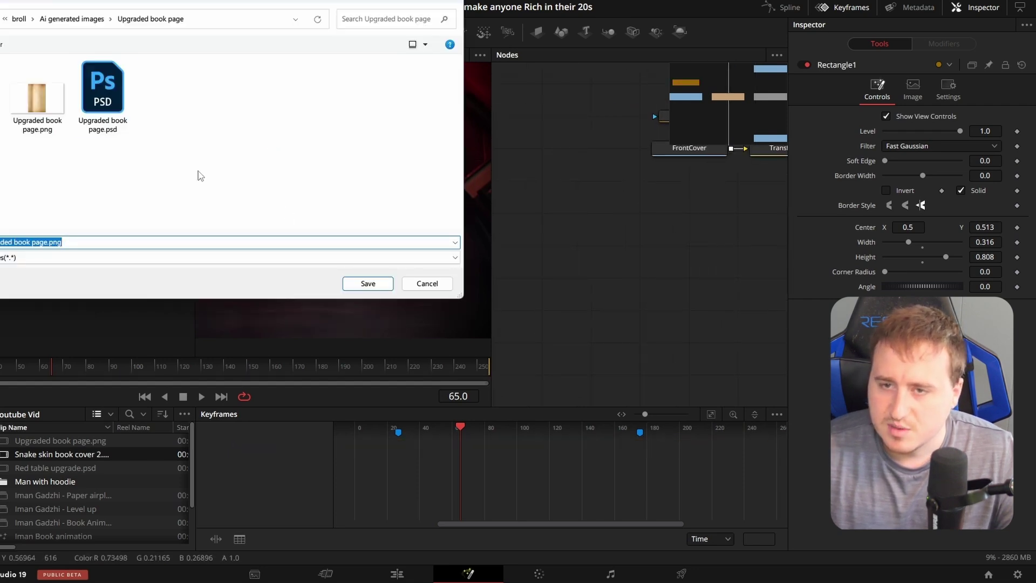
click(59, 20)
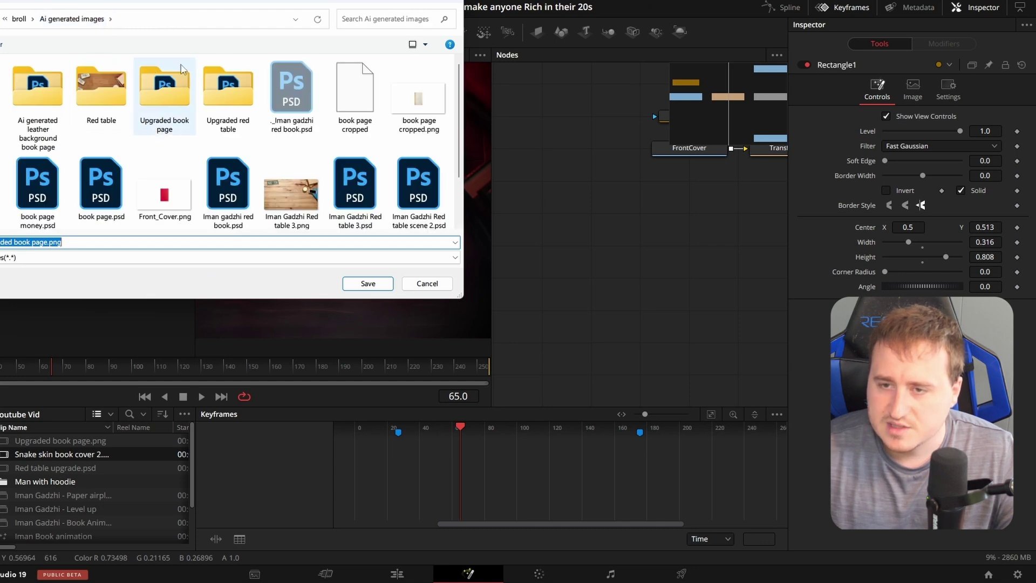
double_click(39, 84)
click(34, 100)
click(136, 243)
key(Left)
key(Left)
key(Left)
key(Left)
key(BackSpace)
text(3)
click(162, 258)
click(299, 297)
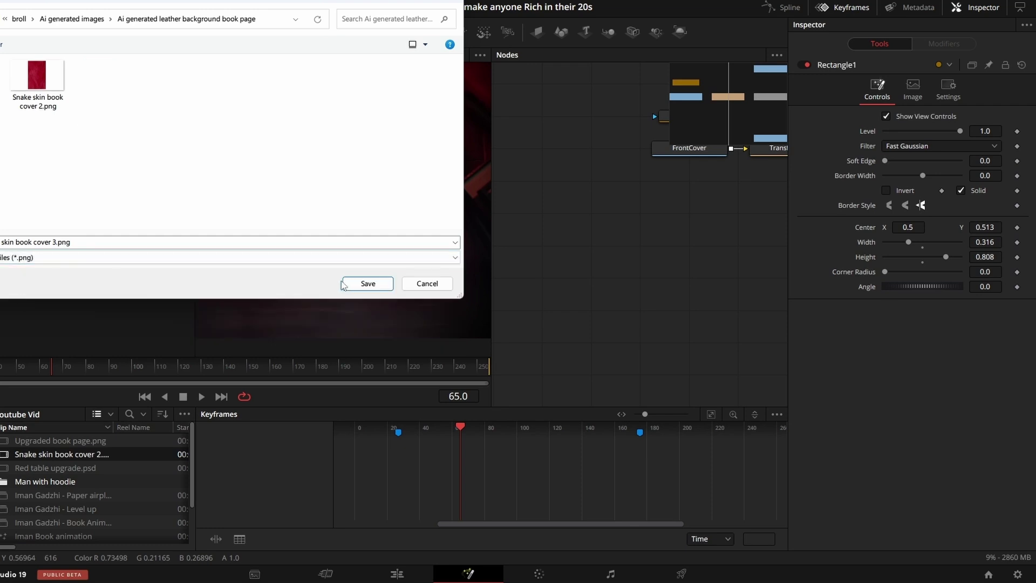
click(368, 283)
Step: Disable the ImanClip node and merge a Background node over it, feeding into Merge1 behind the front cover
drag(692, 229, 646, 224)
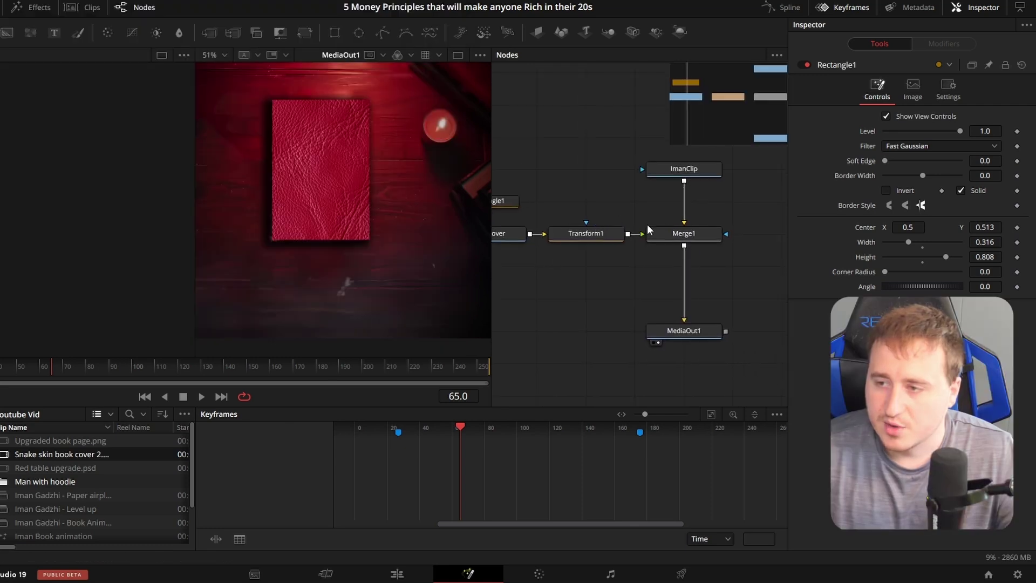
click(670, 167)
key(ctrl+p)
scroll(589, 171, down, 3)
drag(7, 33, 655, 183)
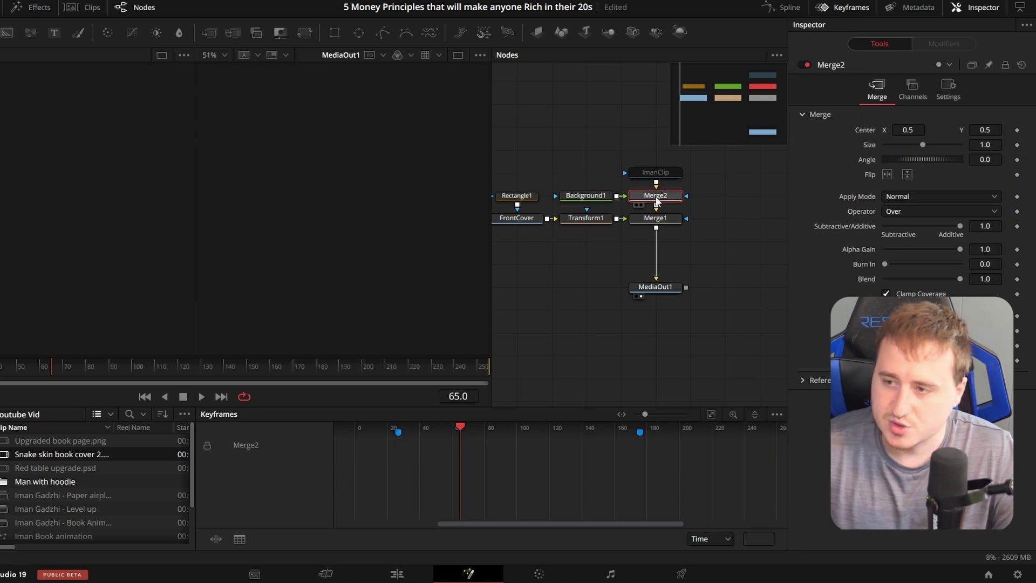
click(575, 145)
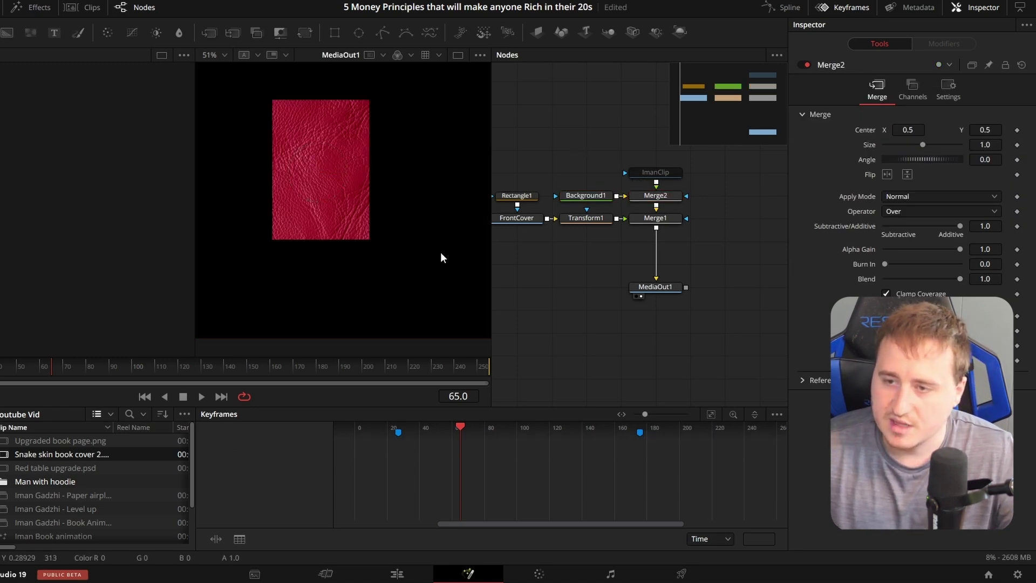
Step: Set Background1's Alpha to 0.0 to make the area behind the front cover transparent
drag(319, 157, 351, 198)
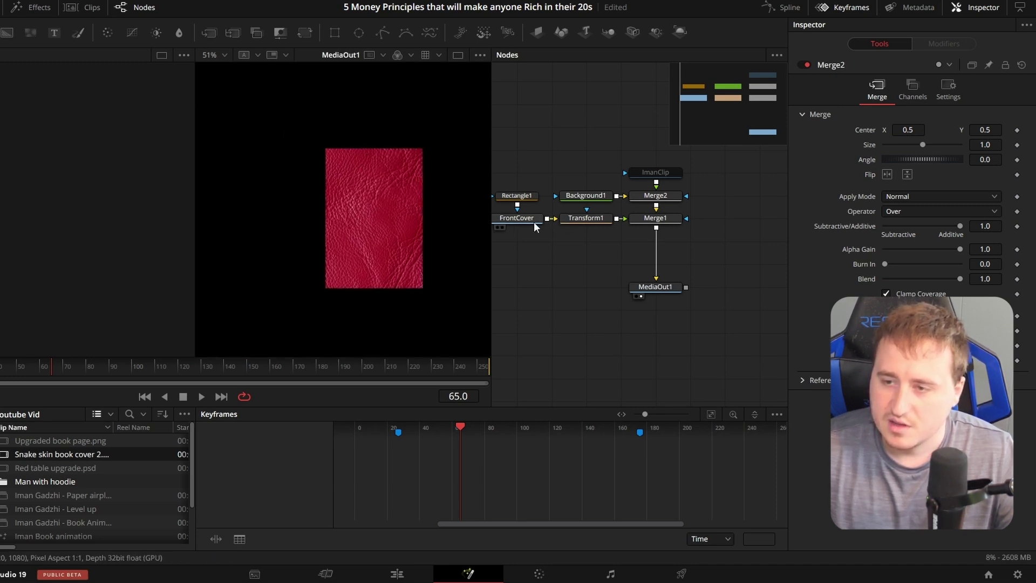
click(595, 198)
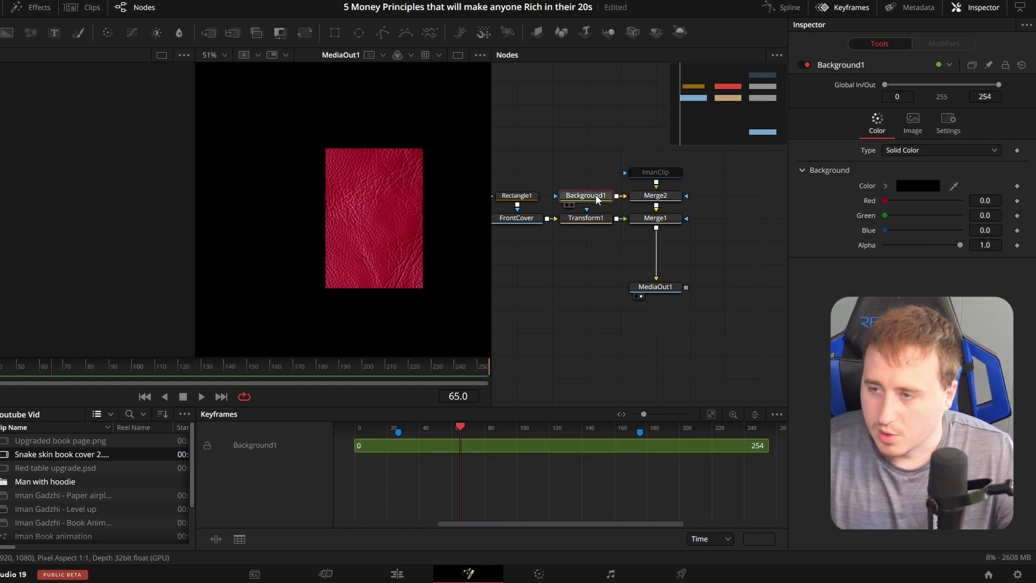
drag(957, 245, 795, 233)
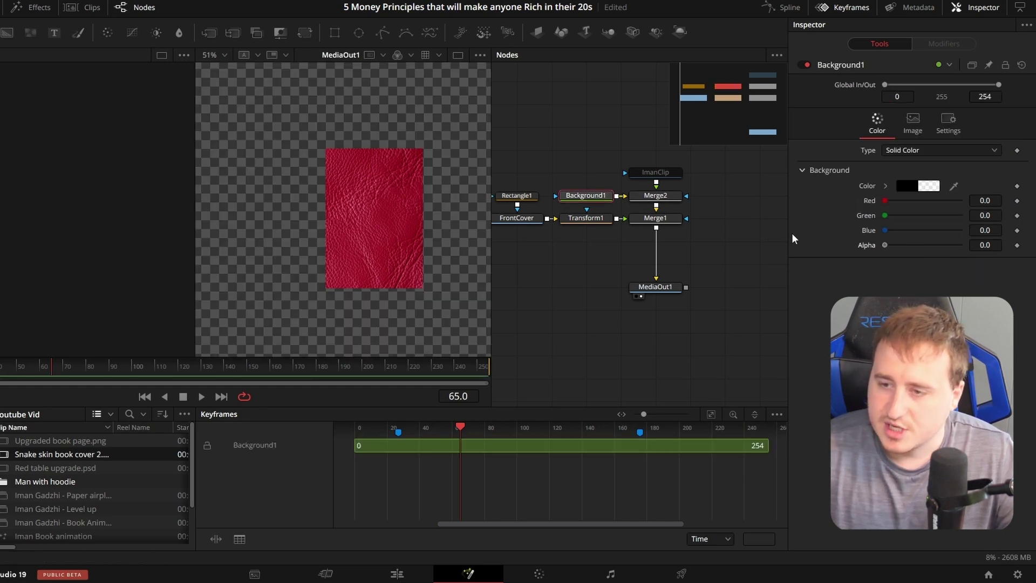
click(753, 192)
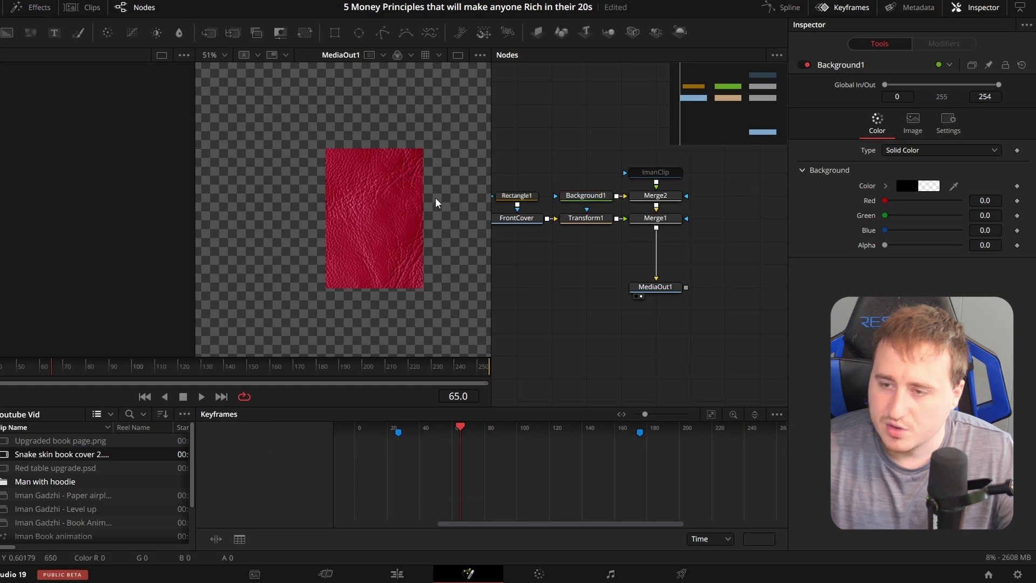
Step: Save the viewer image as Snake skin book cover 4.png in the Ai generated leather background book page folder
right_click(371, 194)
click(406, 286)
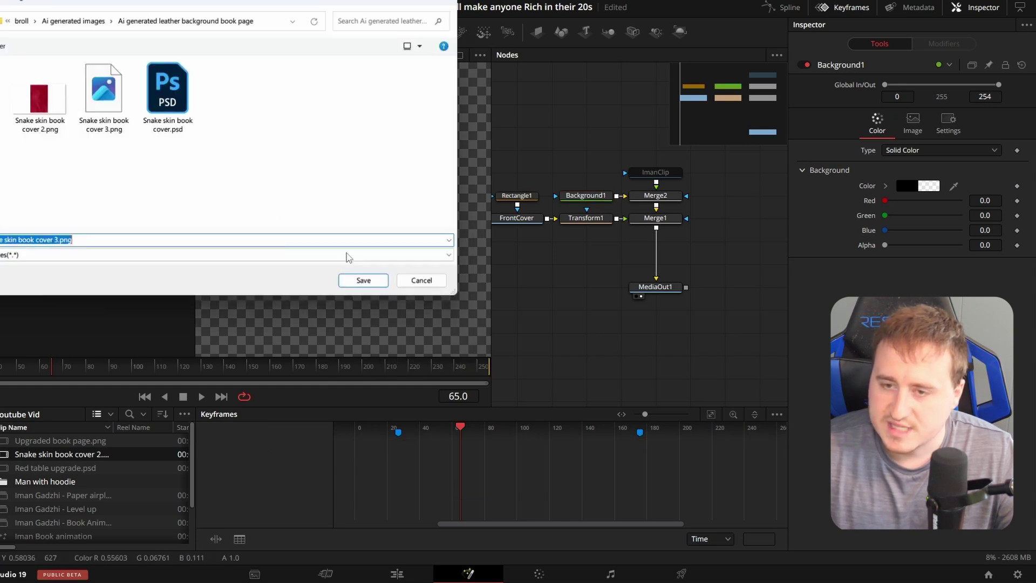
click(249, 192)
click(99, 94)
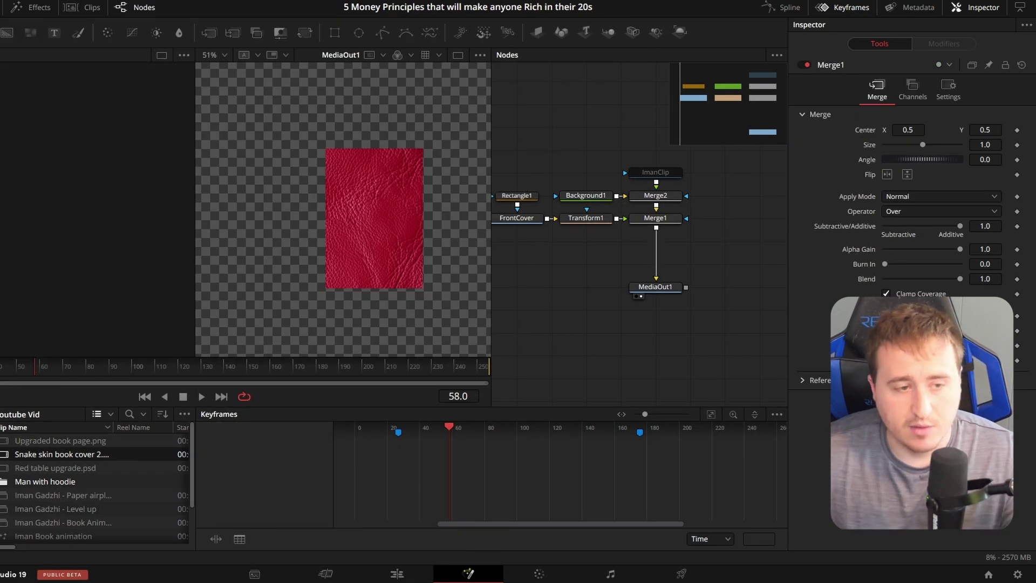
Step: Import Snake skin book cover 4.png into the node graph and delete the Snake skin book cover 2 clip from the media pool
drag(593, 400, 548, 287)
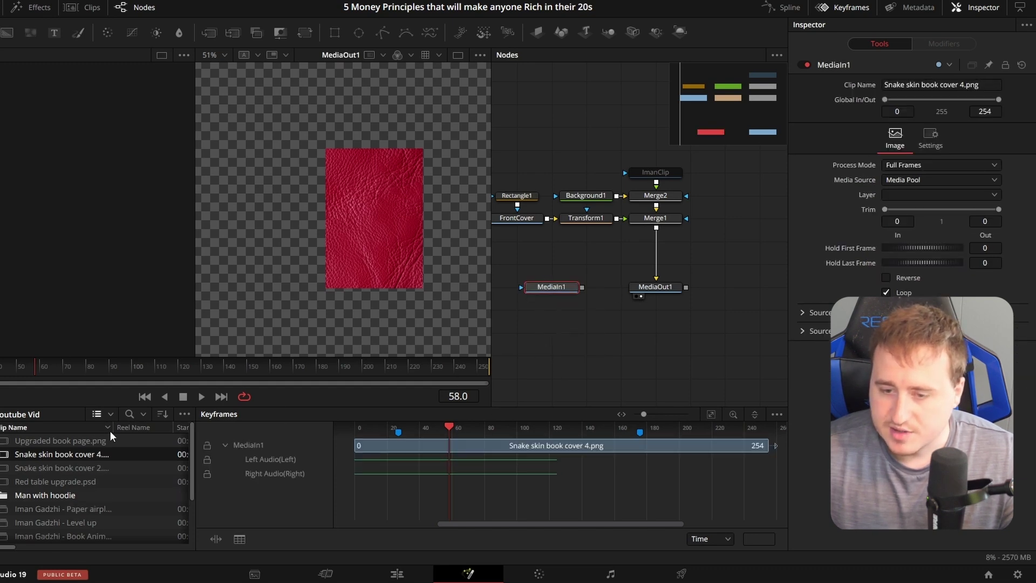
click(80, 470)
key(Delete)
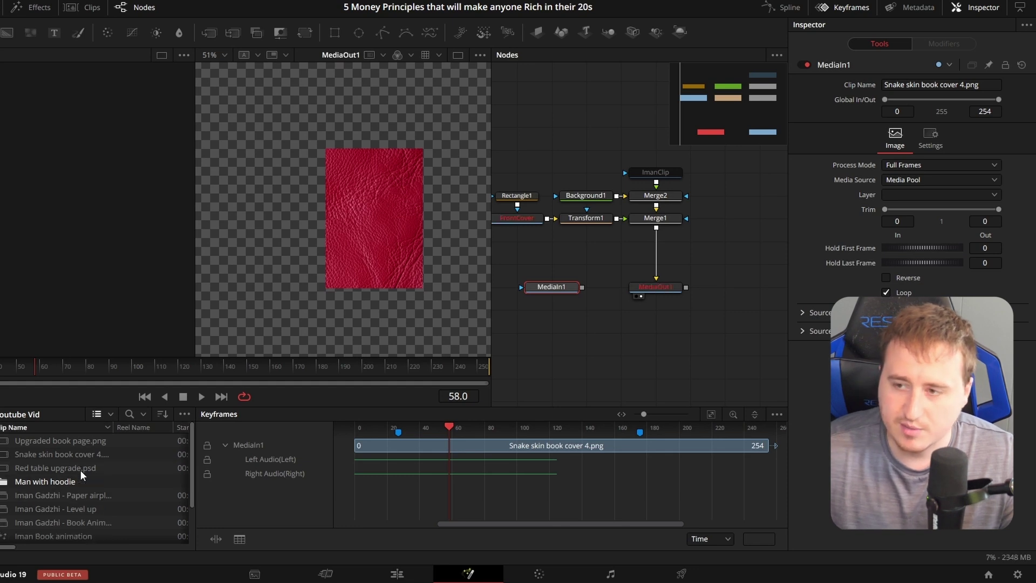
Step: Delete the MediaIn1 and FrontCover nodes and connect Snake skin book cover 4.png from the media pool to Transform1
click(526, 221)
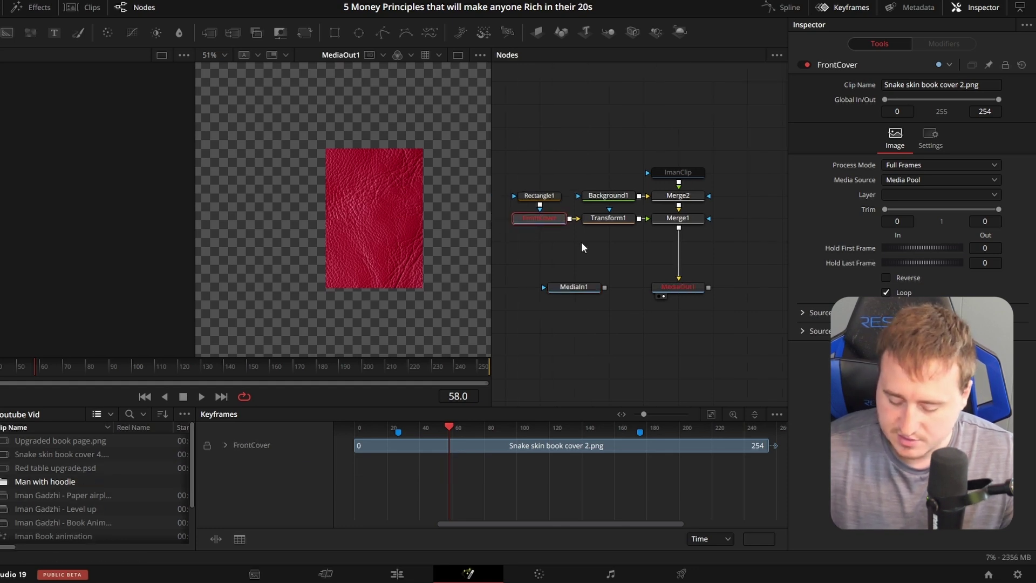
key(Delete)
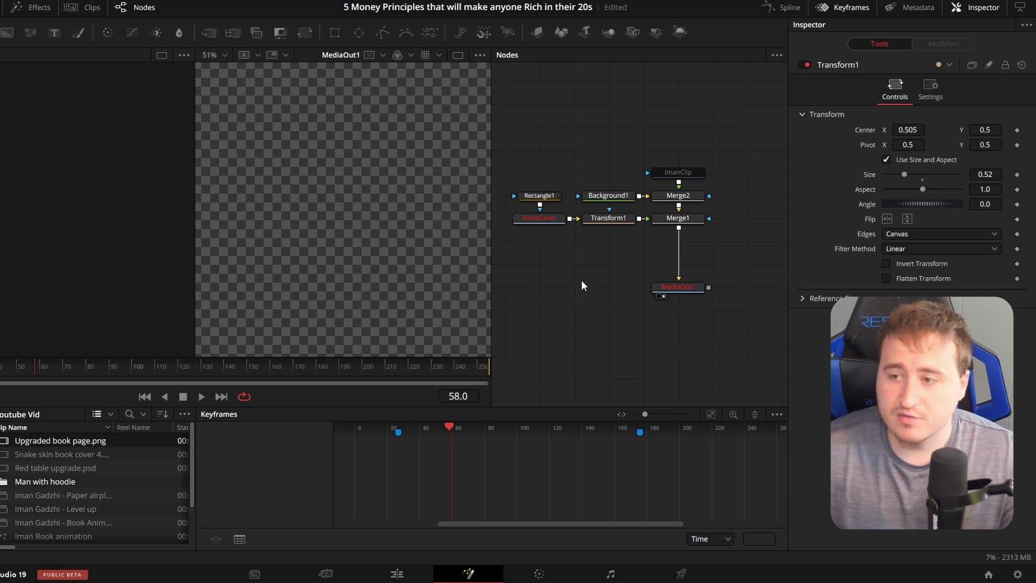
drag(1, 481, 50, 492)
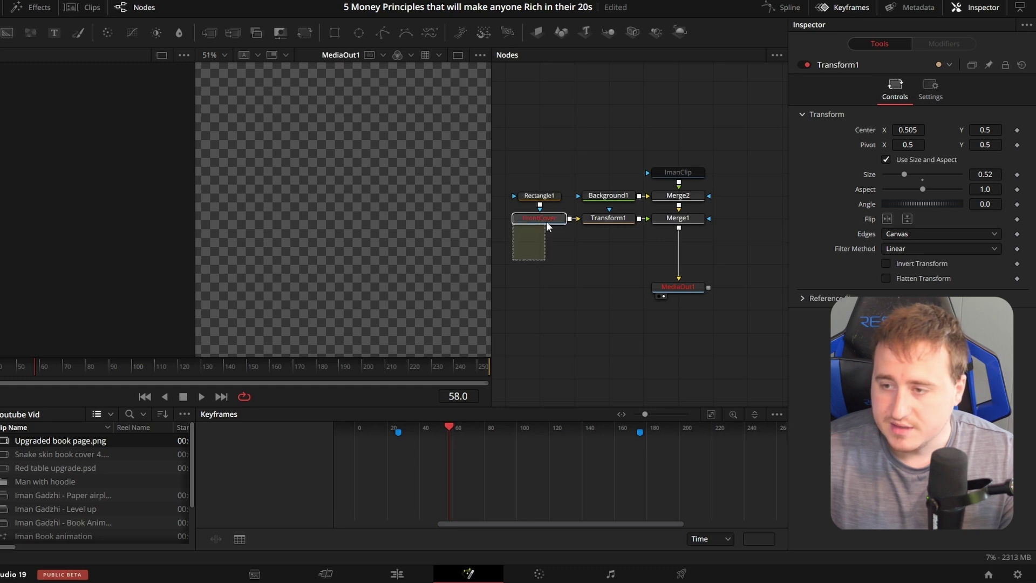
drag(541, 225, 546, 220)
key(Delete)
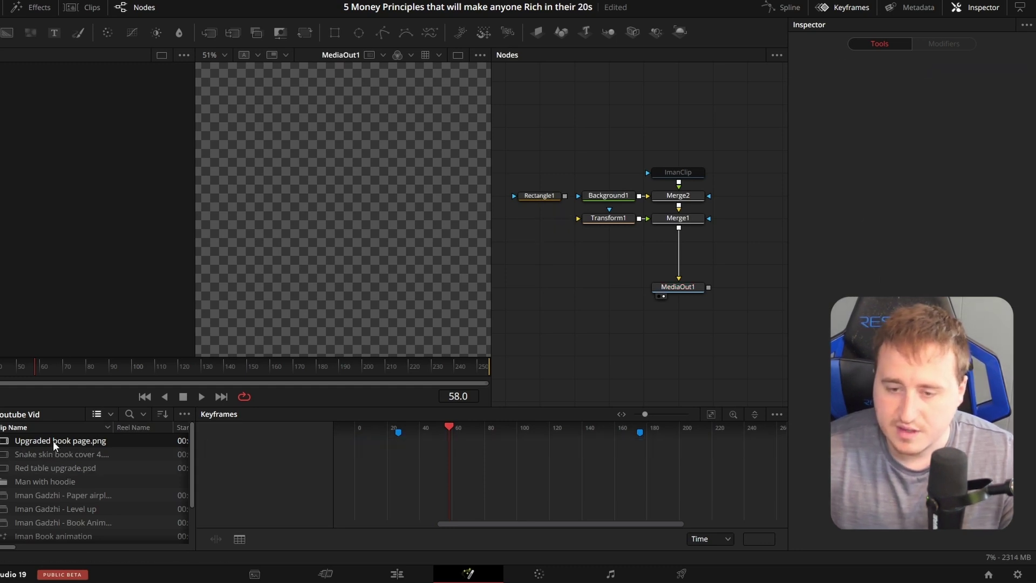
drag(43, 454, 610, 218)
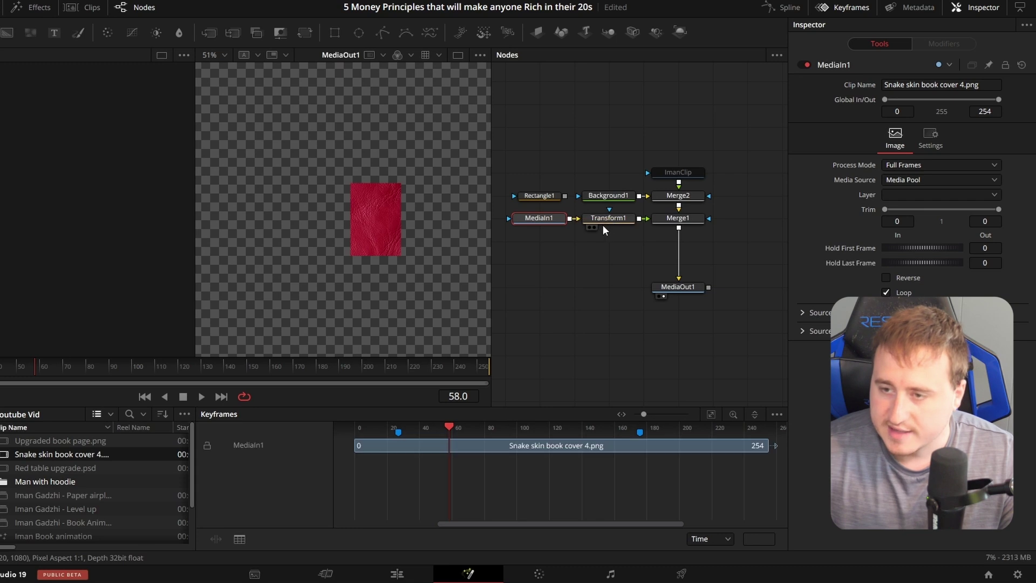
Step: Pull Transform1 out of the chain so the new cover image feeds directly into Merge1
click(606, 217)
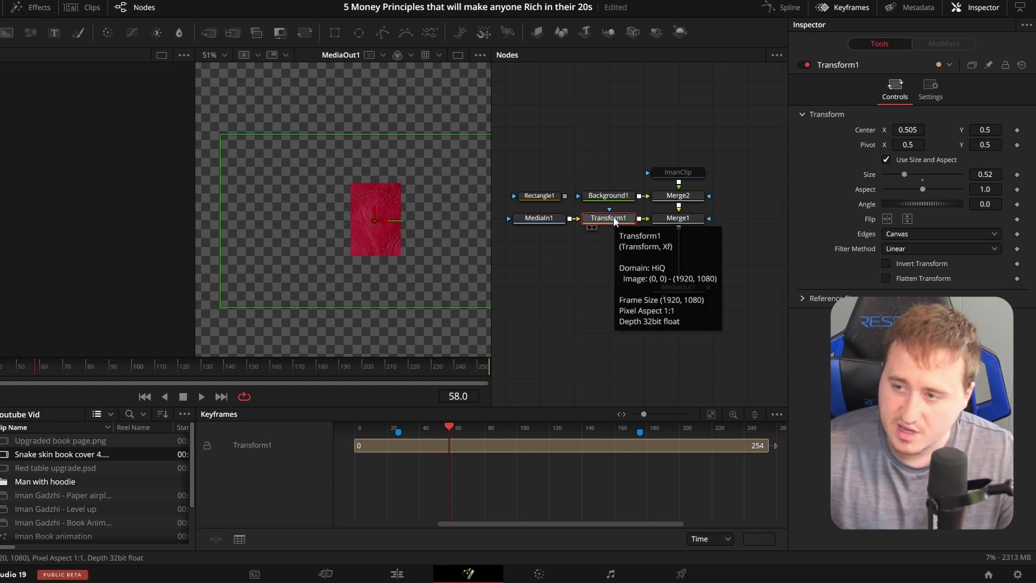
drag(613, 215, 587, 294)
click(582, 332)
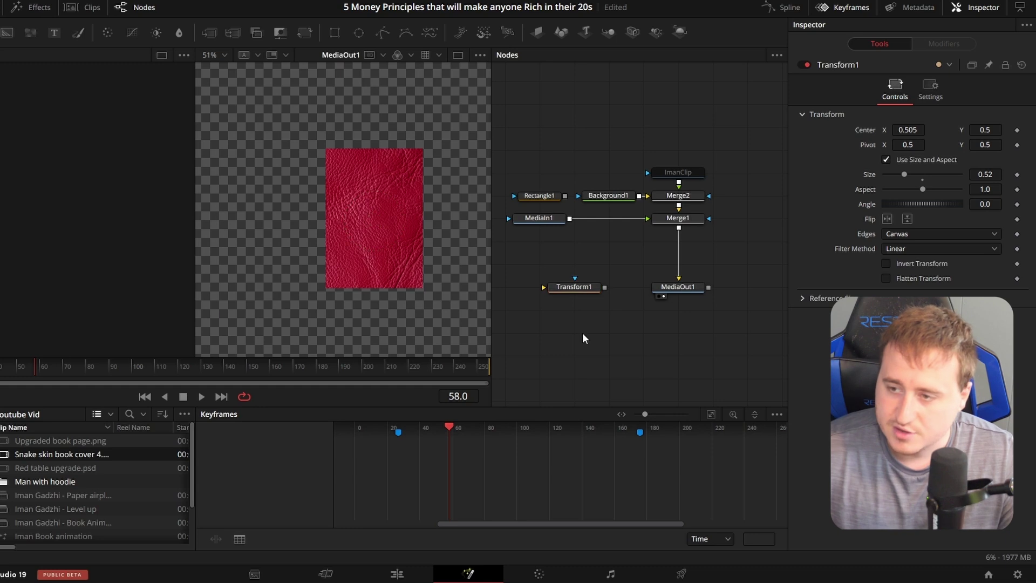
Step: Rename the cover's media node to Book_Cover and save the project
click(546, 219)
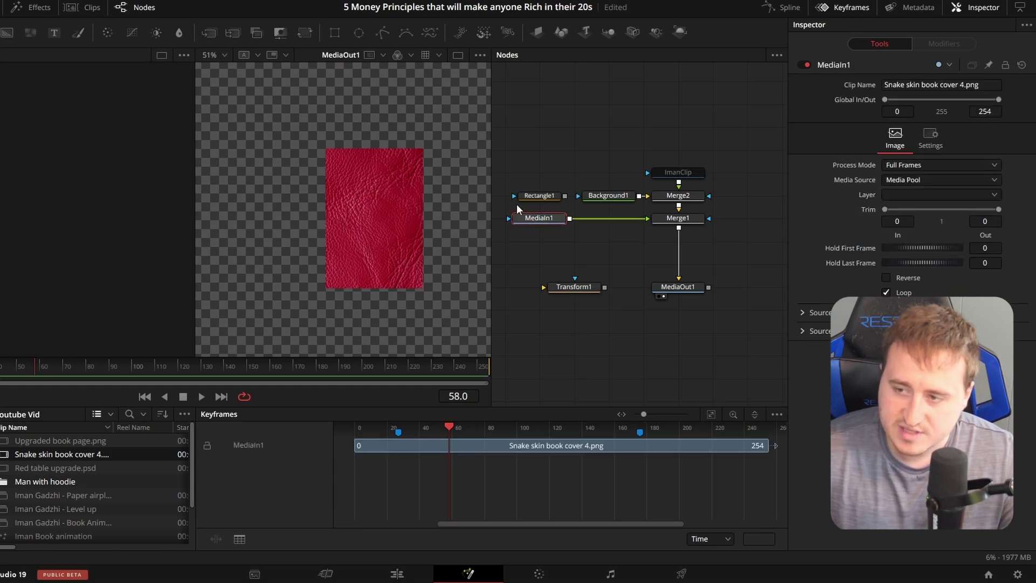
key(F2)
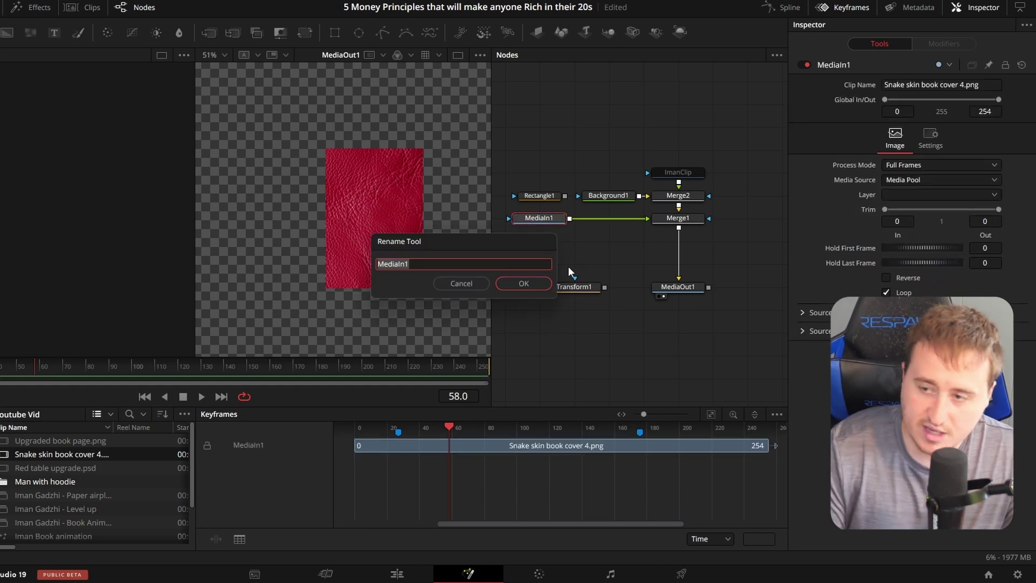
text(Book_Cover)
key(Return)
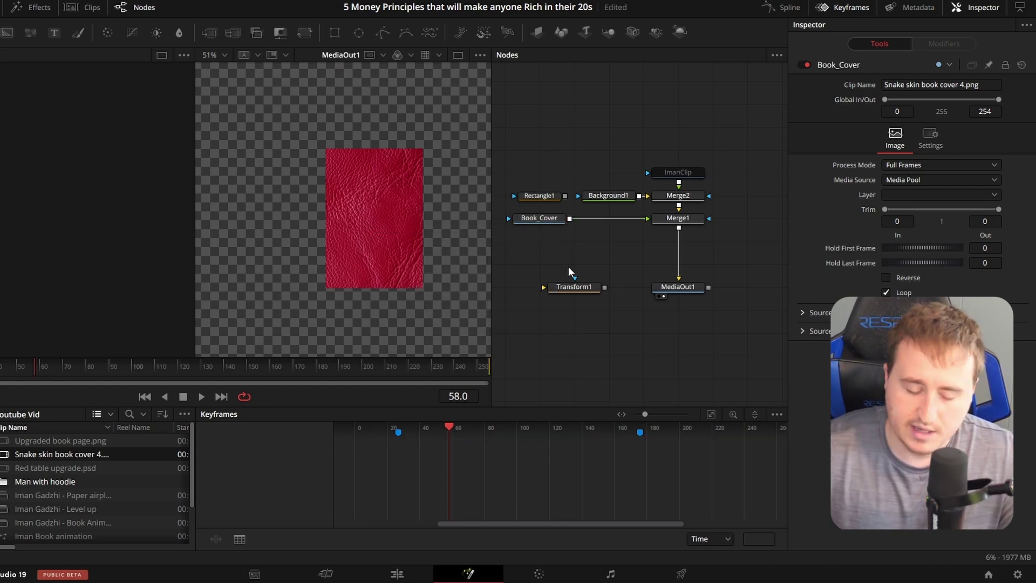
key(ctrl+s)
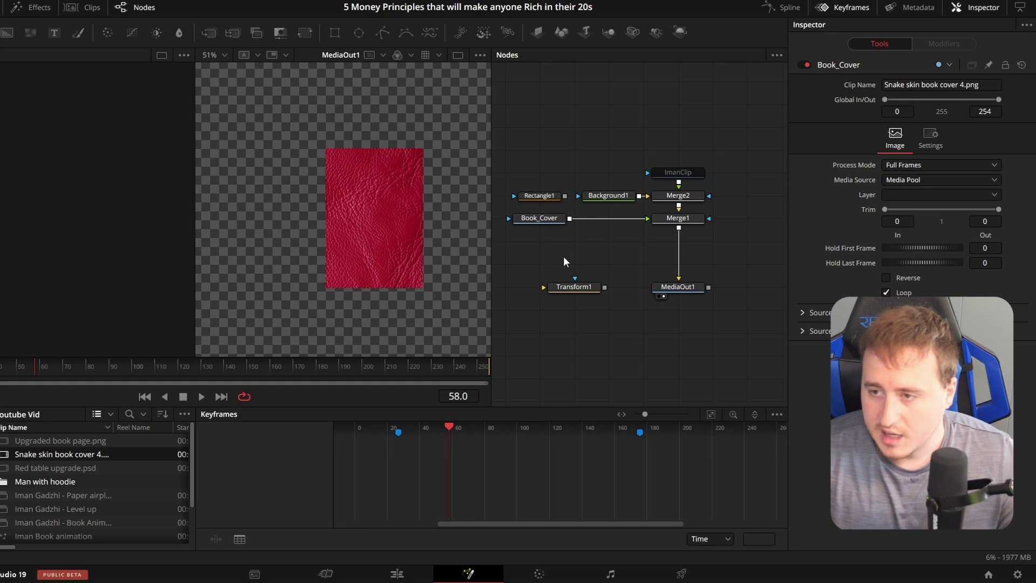
Step: Move Rectangle1 aside and merge Upgraded book page.png over the cover after Merge1, aligning its node under Book_Cover
drag(540, 198, 529, 274)
click(607, 254)
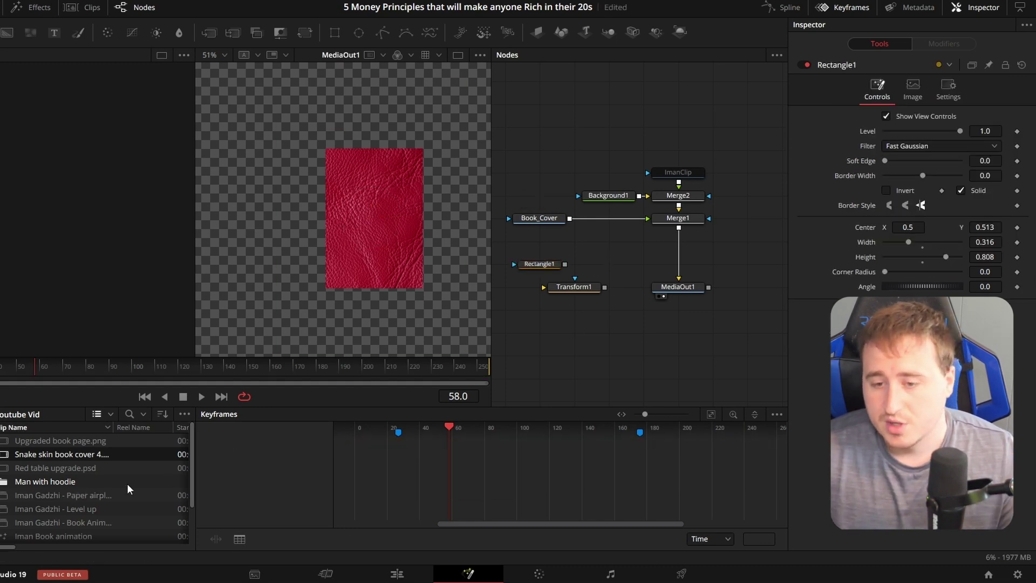
click(60, 442)
drag(60, 442, 599, 250)
drag(638, 242, 678, 228)
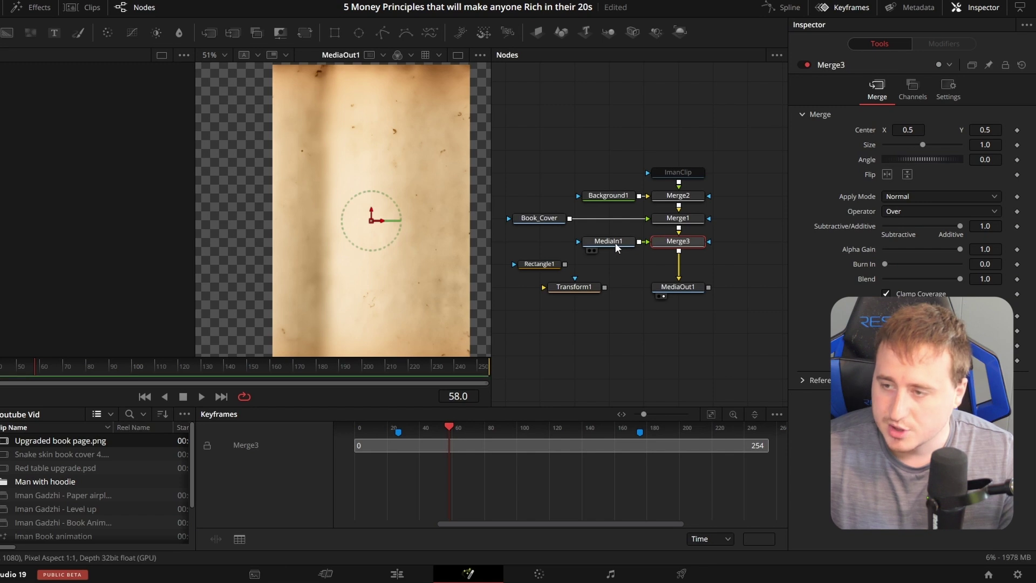
drag(615, 242, 546, 243)
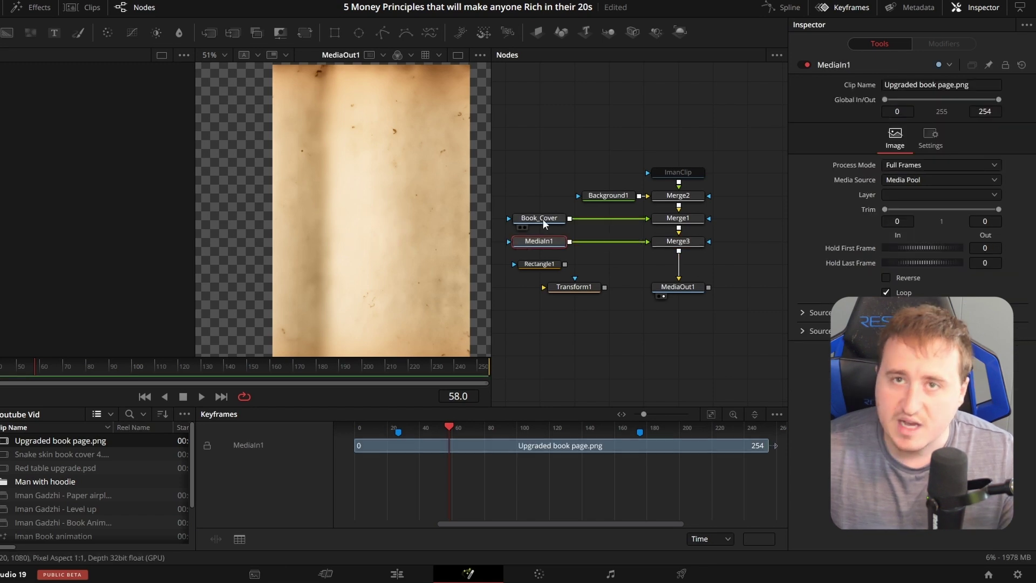
Step: Insert Transform1 between the page node and Merge3, and mask the page with Rectangle1
drag(577, 290, 610, 247)
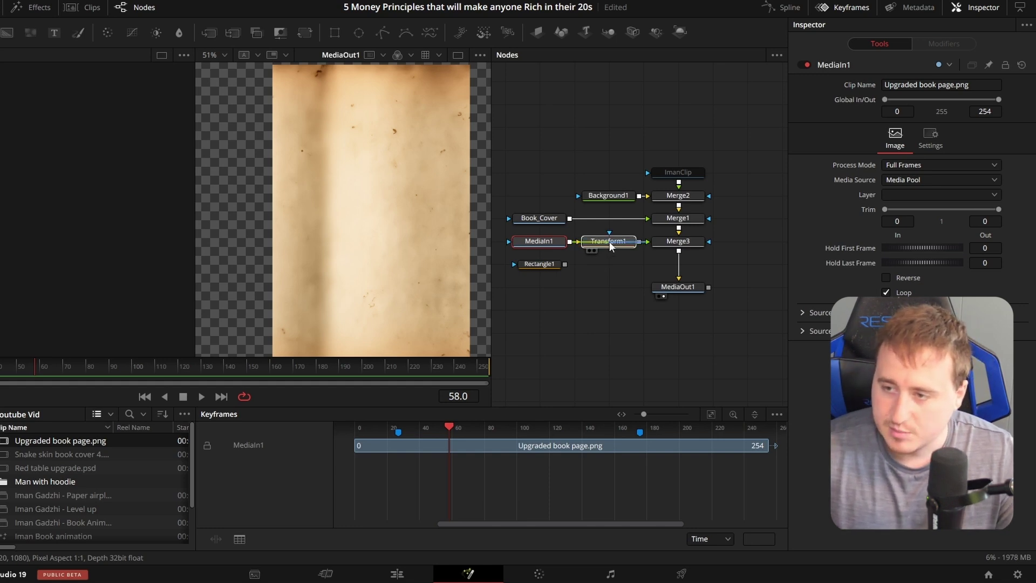
click(610, 242)
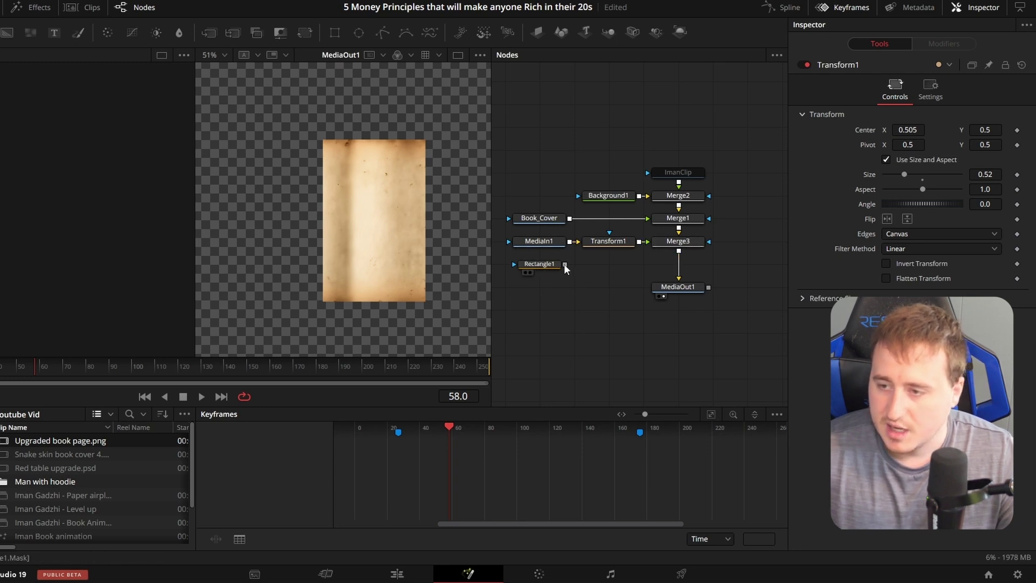
drag(565, 264, 509, 245)
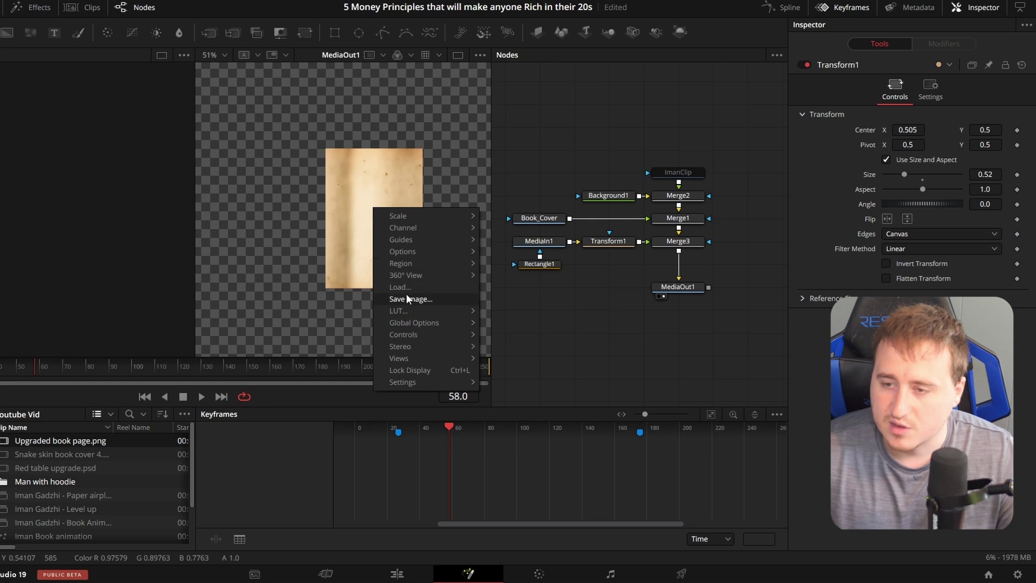
Step: Save the viewer image as Upgraded book page 2.png in the Upgraded book page folder
click(406, 294)
click(72, 19)
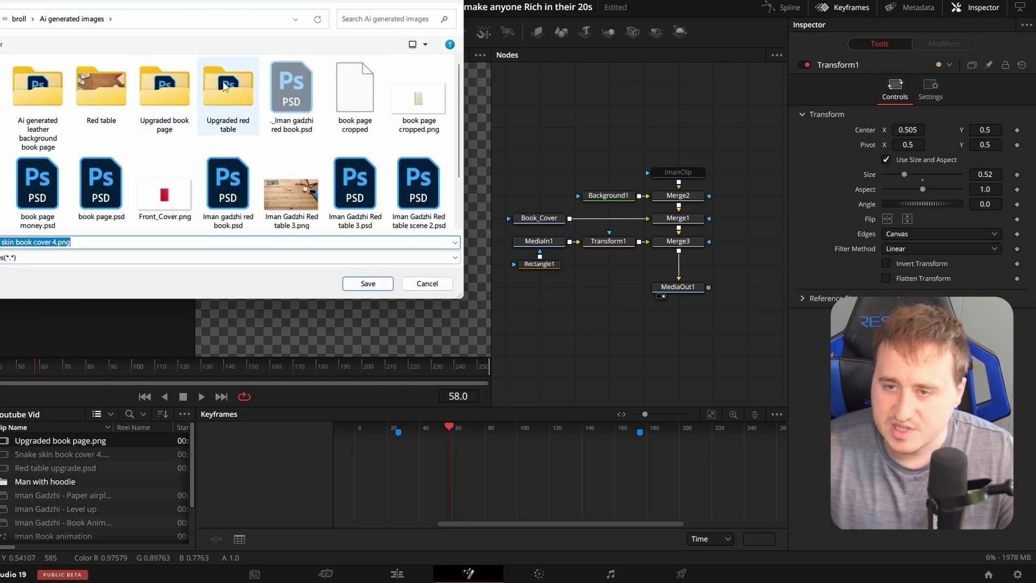
double_click(164, 86)
click(35, 97)
double_click(47, 242)
click(46, 241)
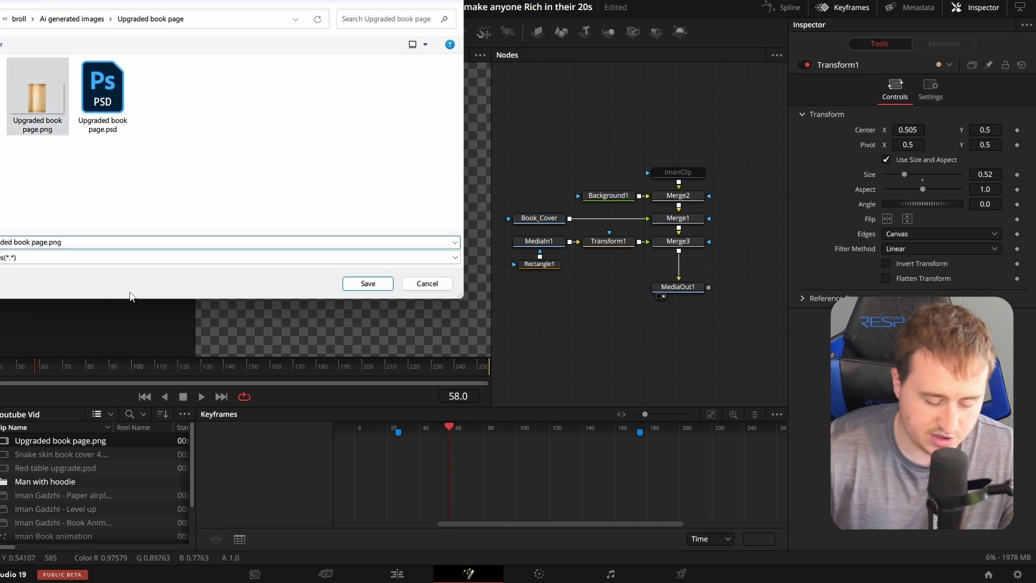
text(2)
click(54, 258)
click(31, 306)
click(366, 283)
Step: Delete the Transform1 and Rectangle1 nodes from the page branch
click(604, 241)
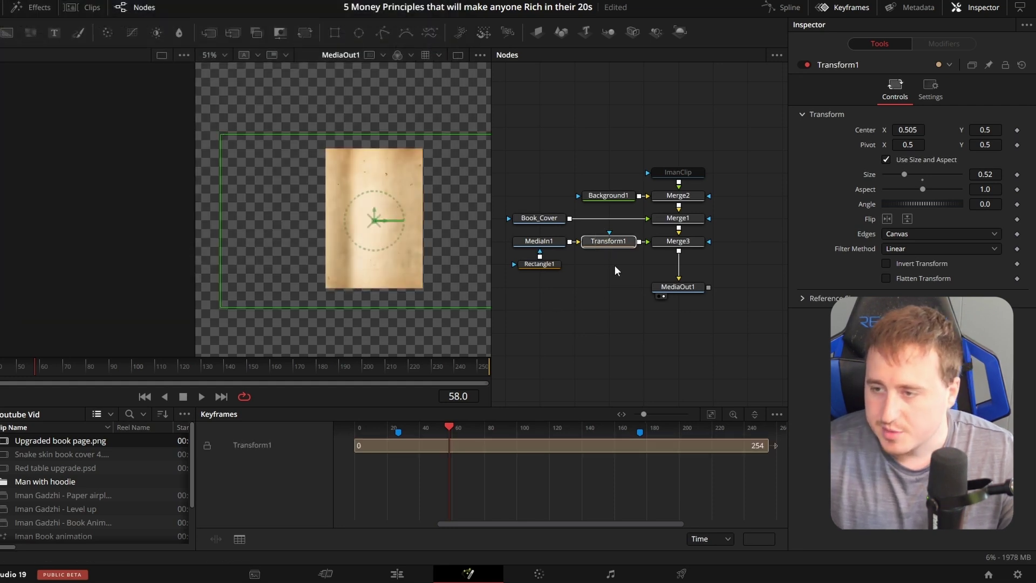
key(Delete)
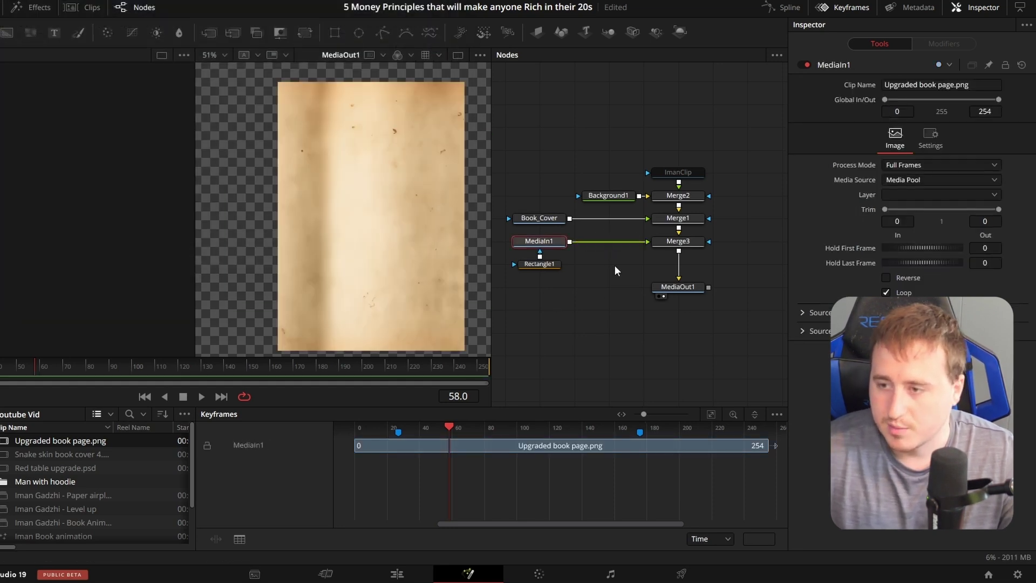
click(549, 268)
key(Delete)
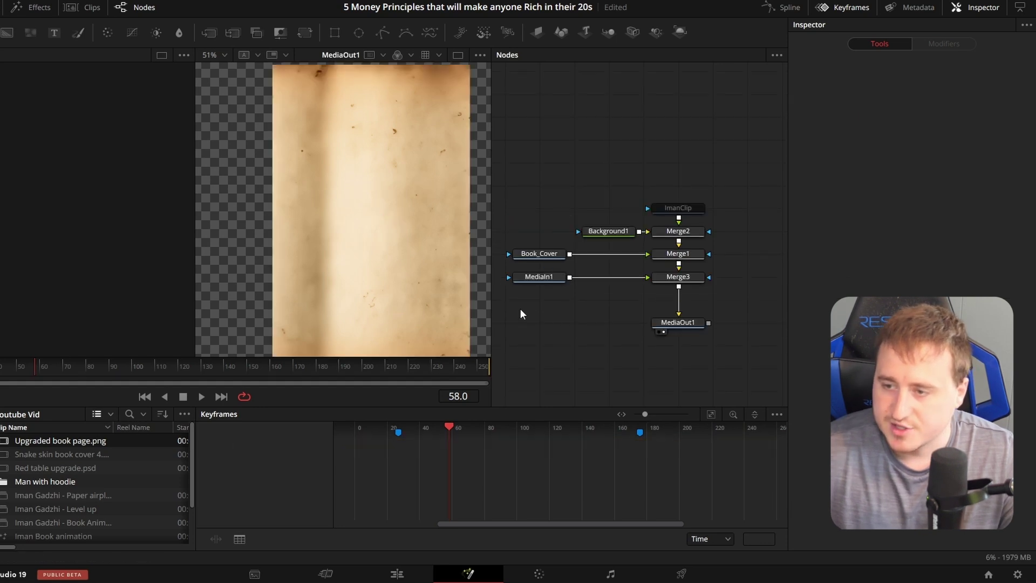
Step: Replace the old page node with Upgraded book page 2.png as the foreground of Merge3
click(555, 277)
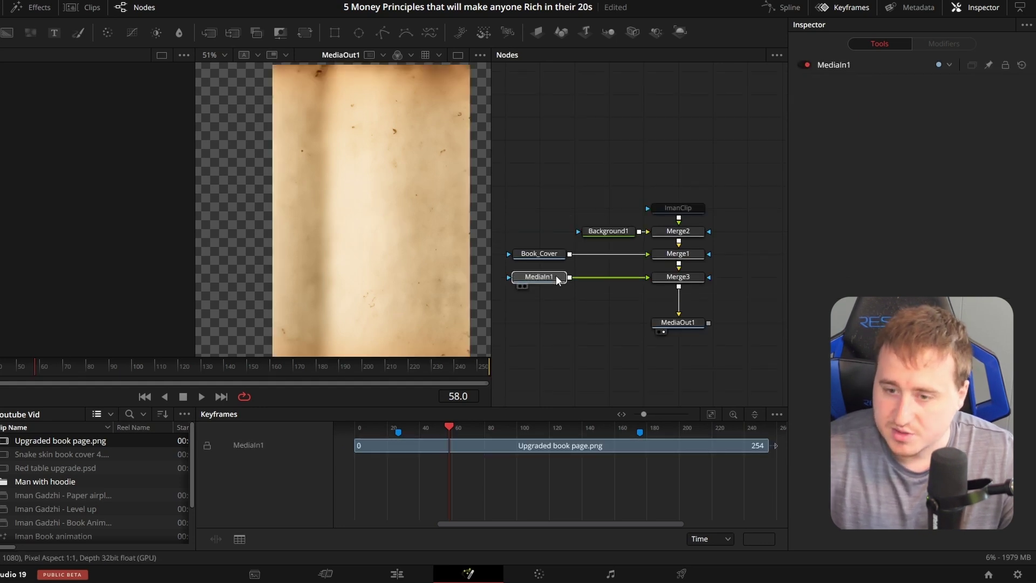
key(Delete)
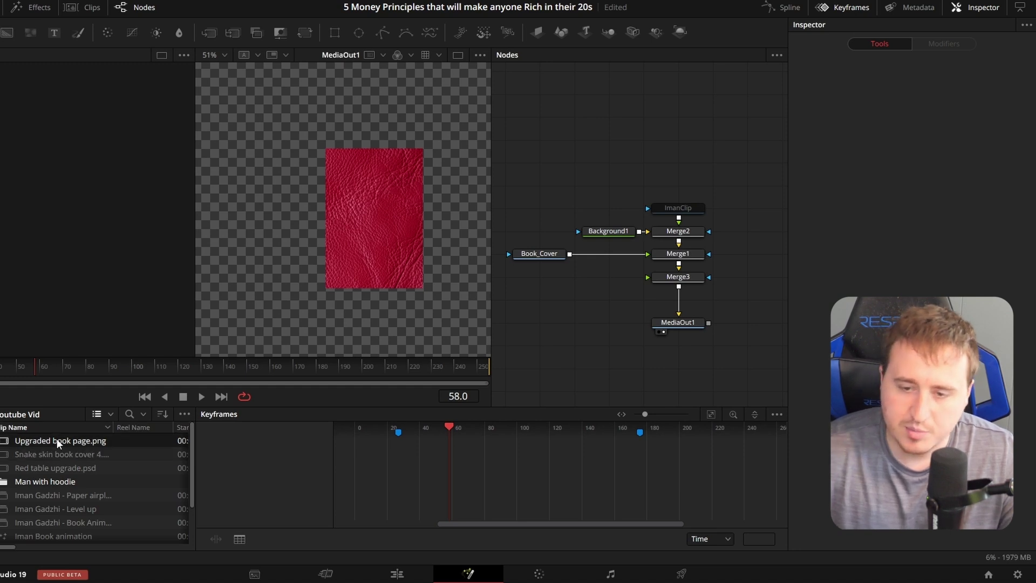
scroll(57, 440, down, 1)
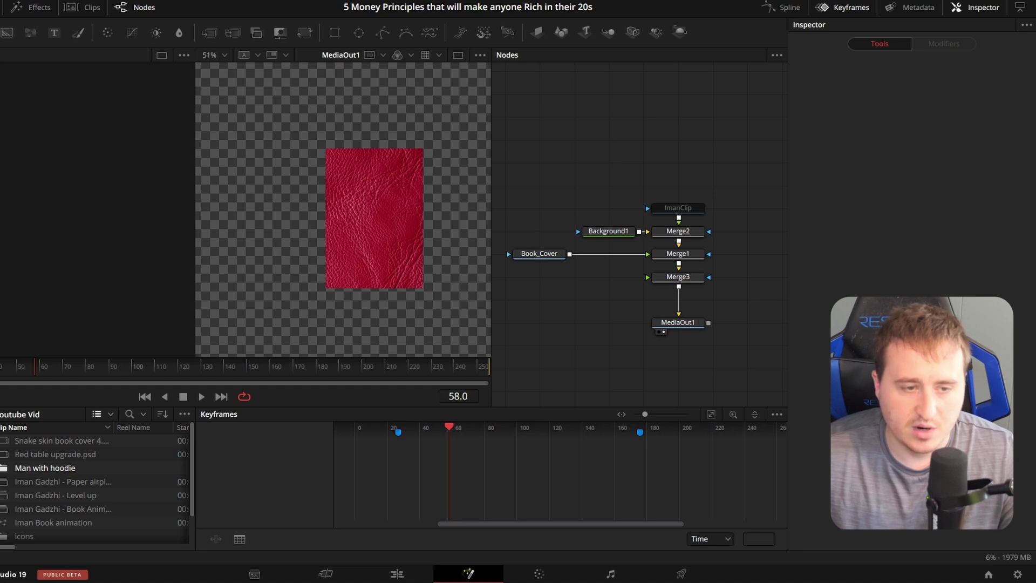
drag(159, 423, 668, 277)
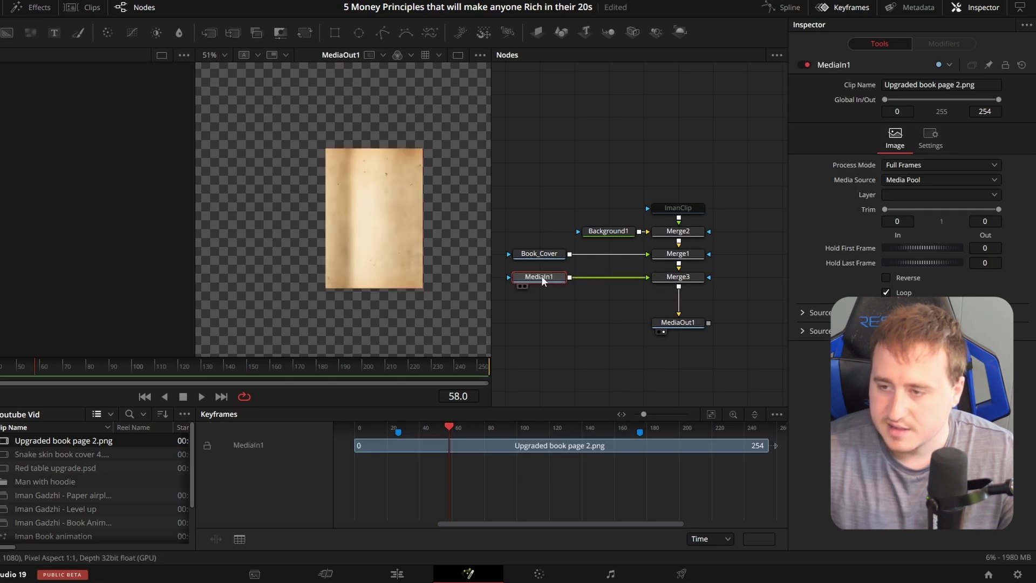
Step: Rename the Upgraded book page 2.png node as Book_Page
key(F2)
text(Book)
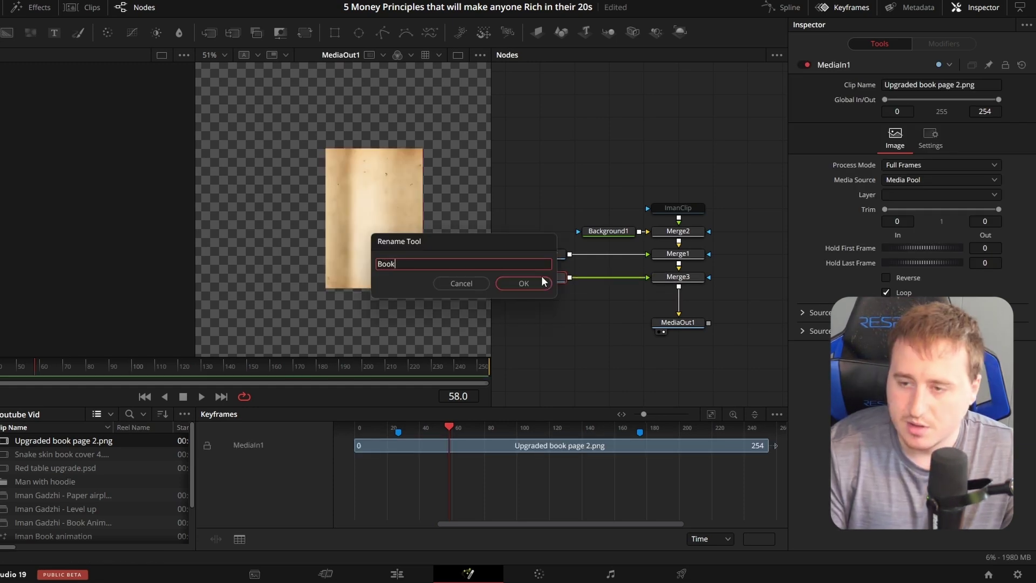
text(_Page)
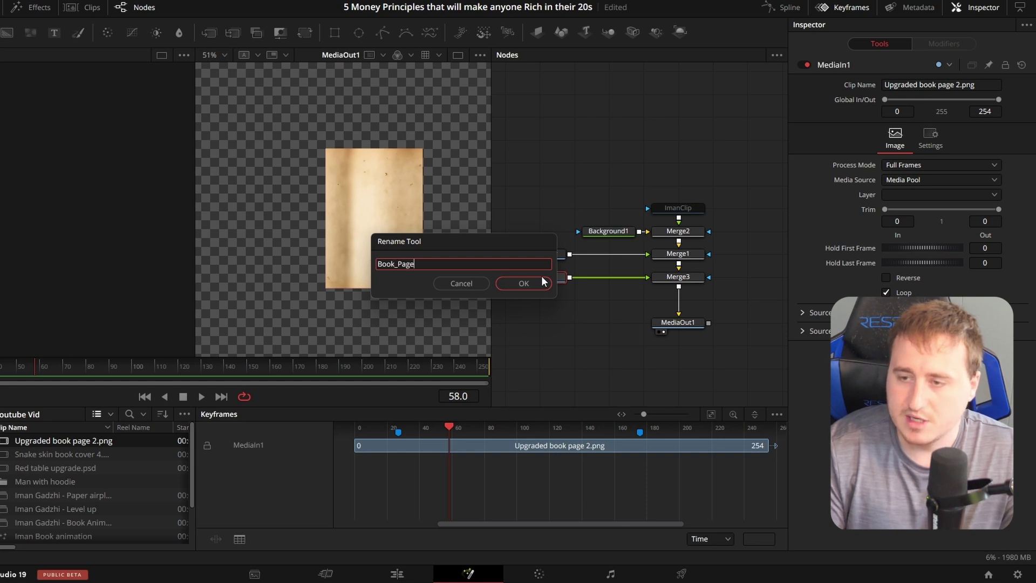
click(542, 278)
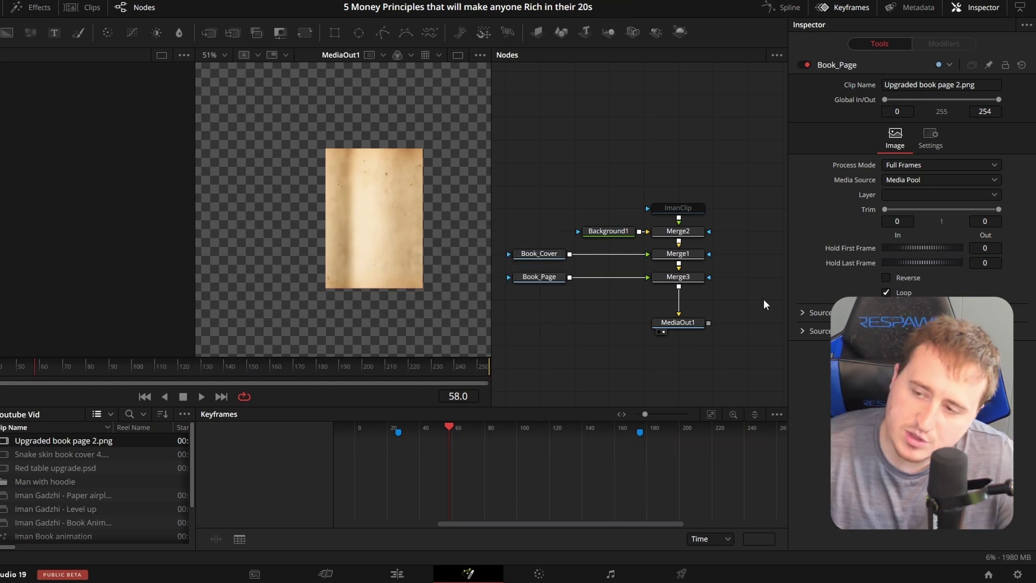
Step: Detach Book_Page and Merge3 from the main chain, park them above it with MediaOut1 moved lower, and save the project
click(678, 322)
drag(678, 323, 623, 339)
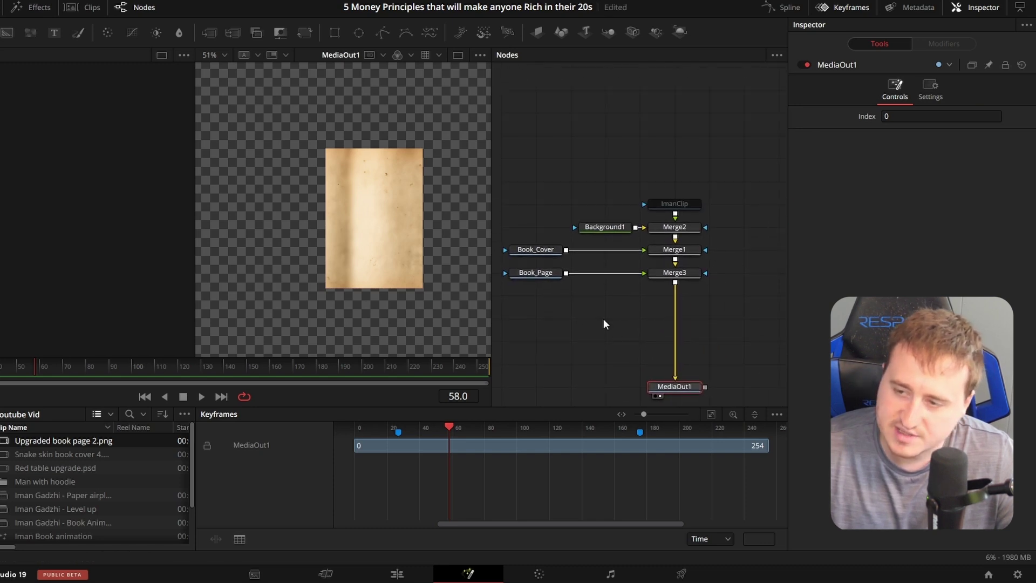
click(547, 274)
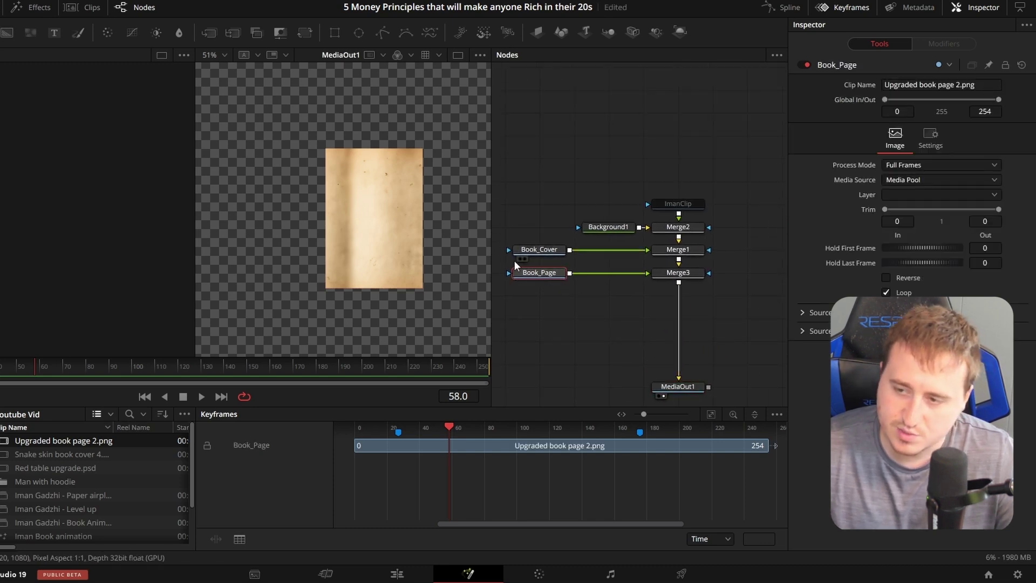
drag(508, 260, 701, 296)
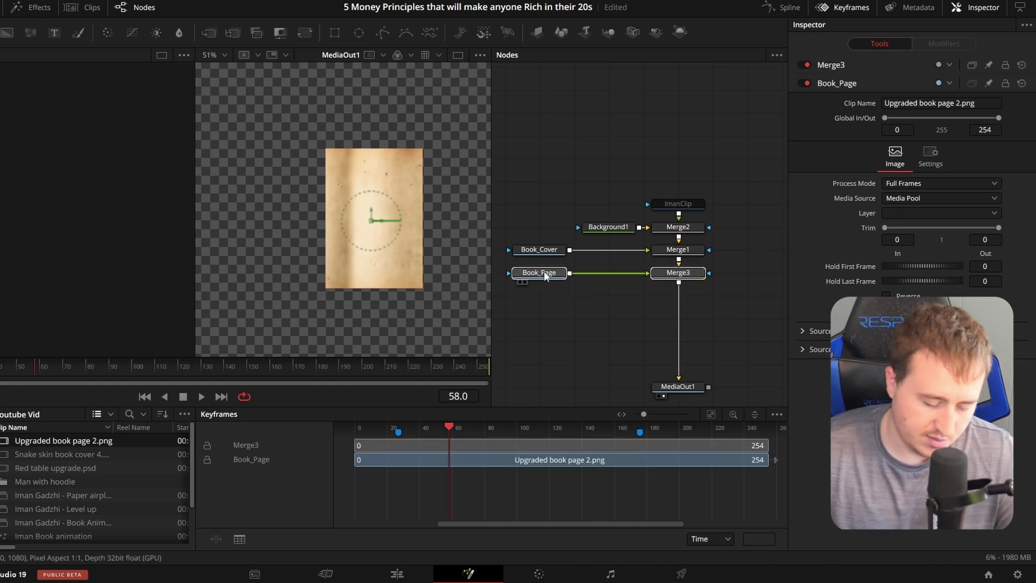
drag(546, 276, 556, 140)
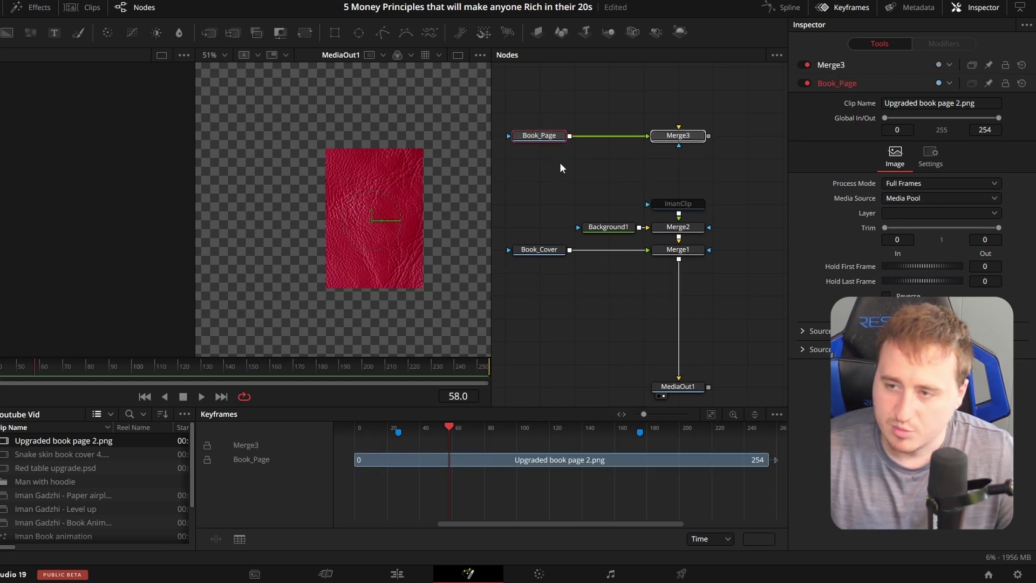
key(ctrl+s)
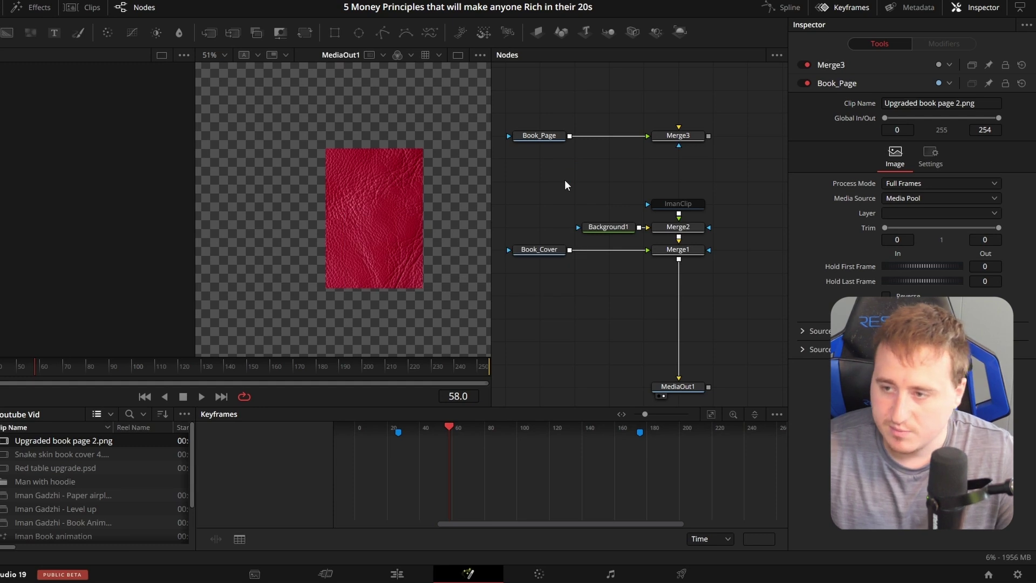
Step: Re-enable the bypassed ImanClip background node
click(681, 204)
key(ctrl+p)
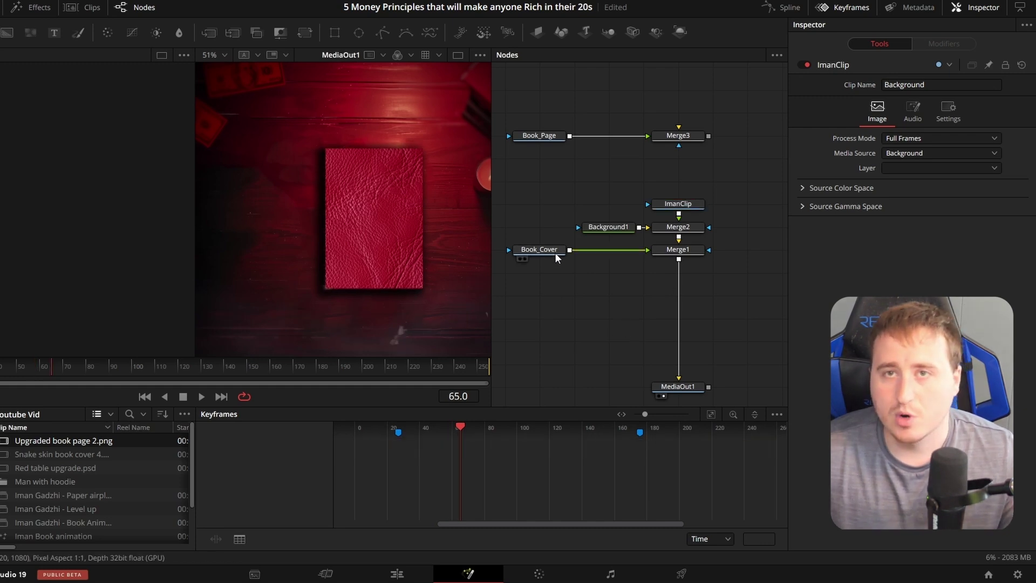
Step: Duplicate the Book_Cover and Merge1 nodes and insert the copies between Merge1 and MediaOut1
mouse_move(554, 255)
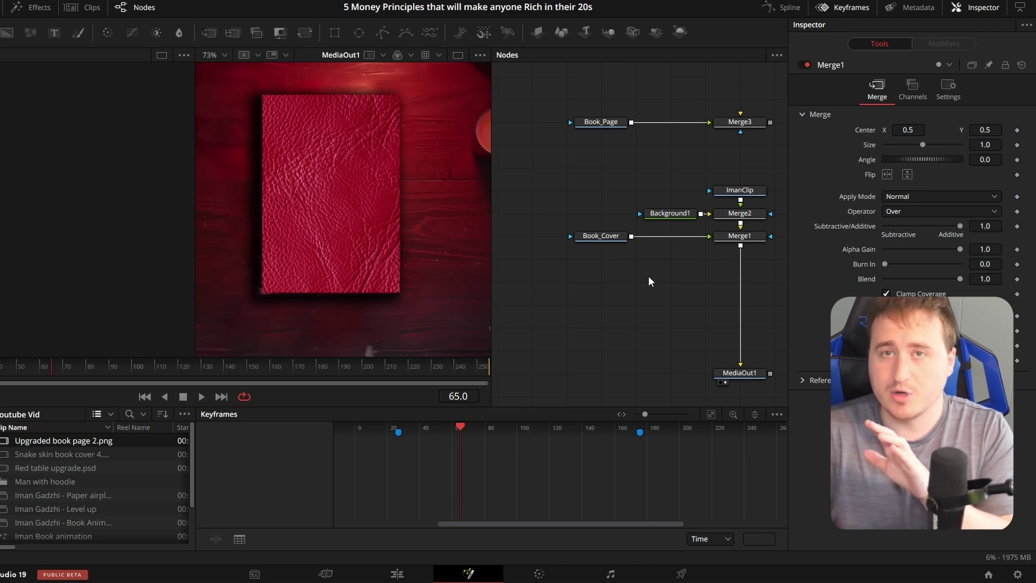
drag(549, 226, 766, 261)
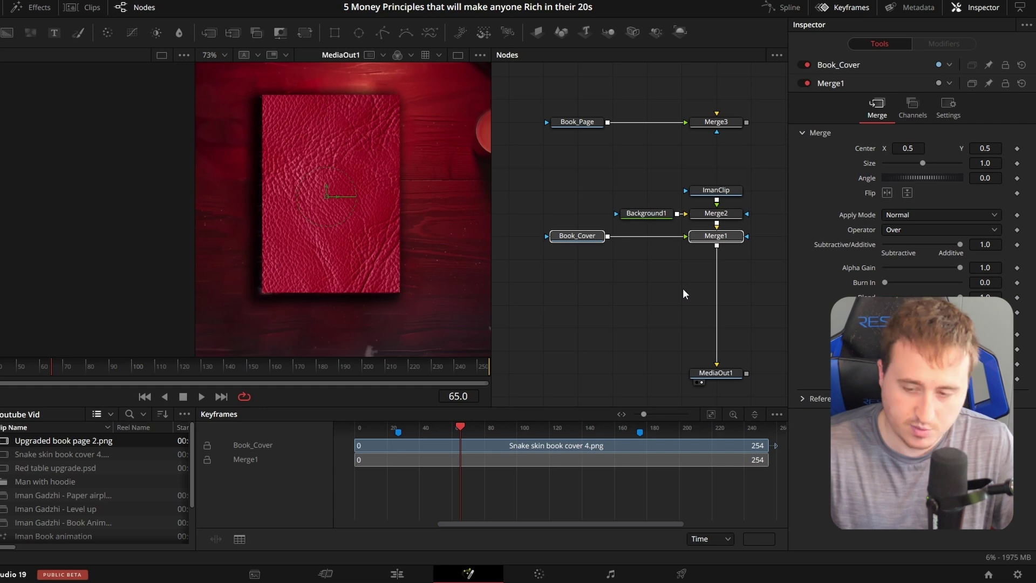
key(ctrl+c)
key(ctrl+v)
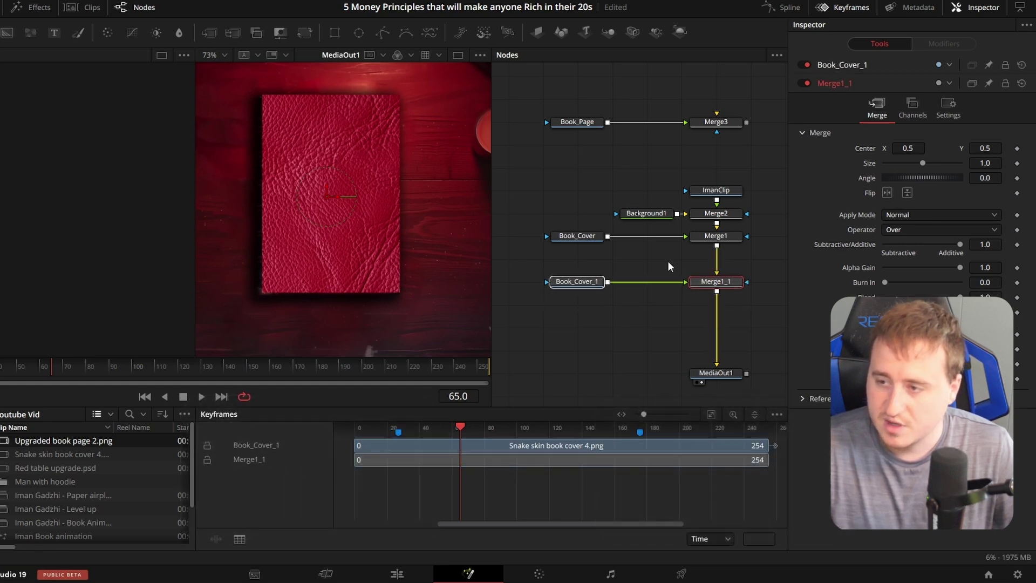
click(649, 257)
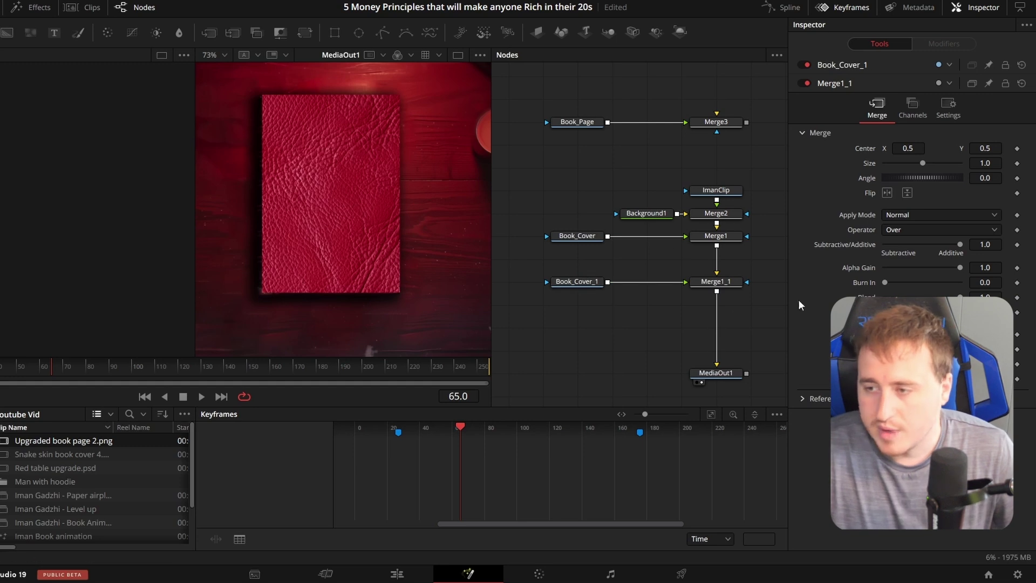
Step: Rename the duplicated cover node as Book_Cover_Back
click(587, 283)
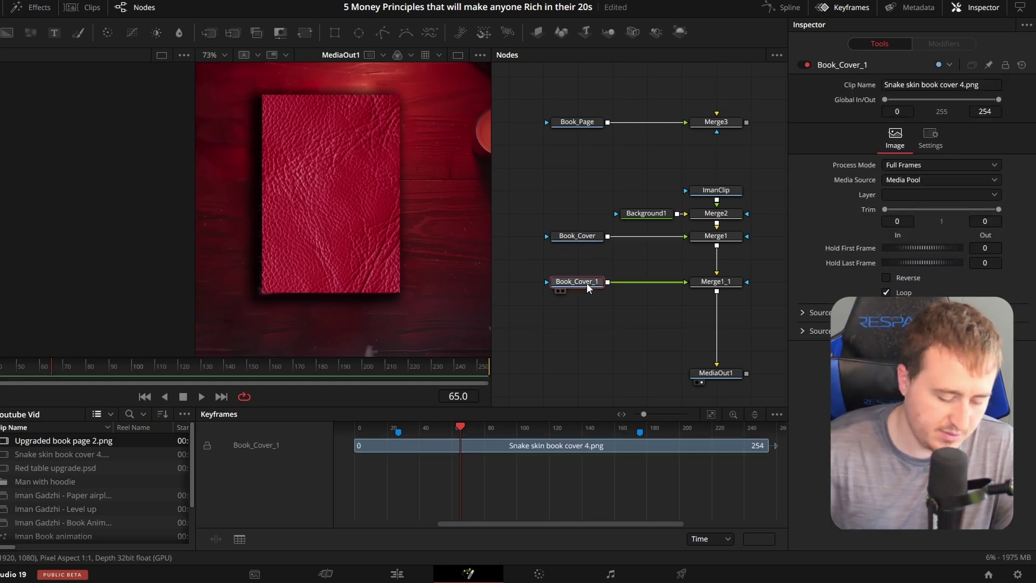
key(F2)
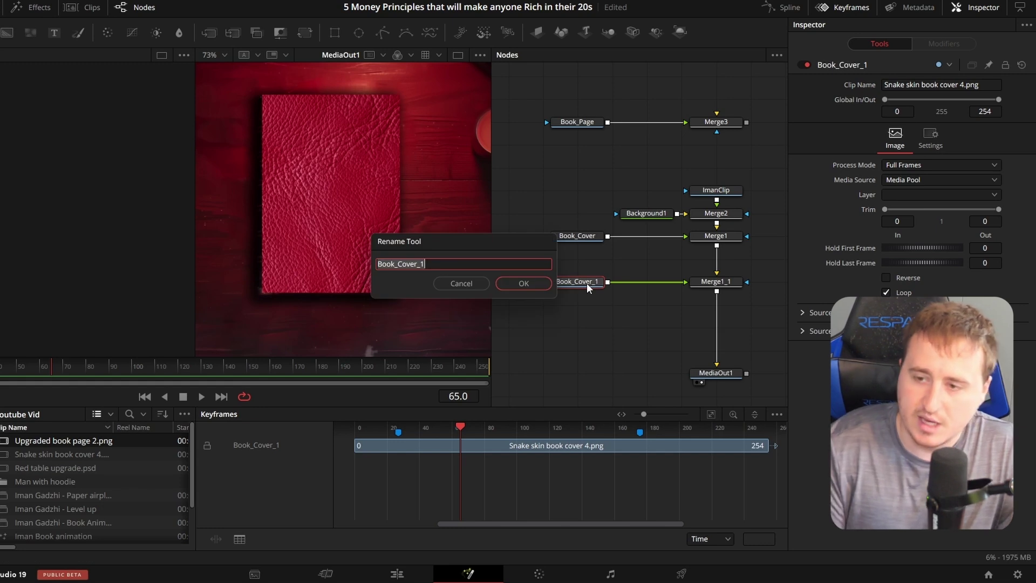
text(B)
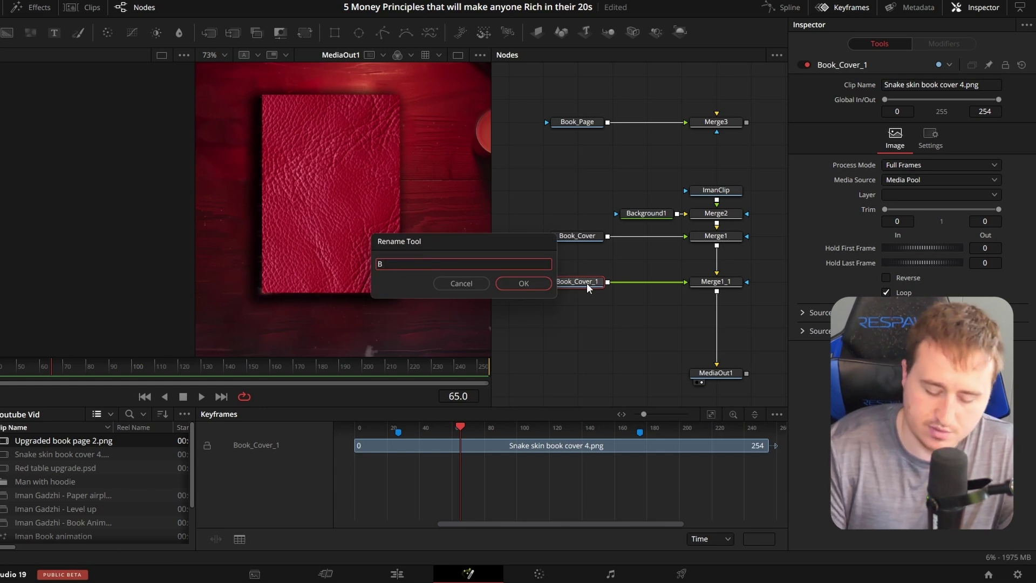
text(ook)
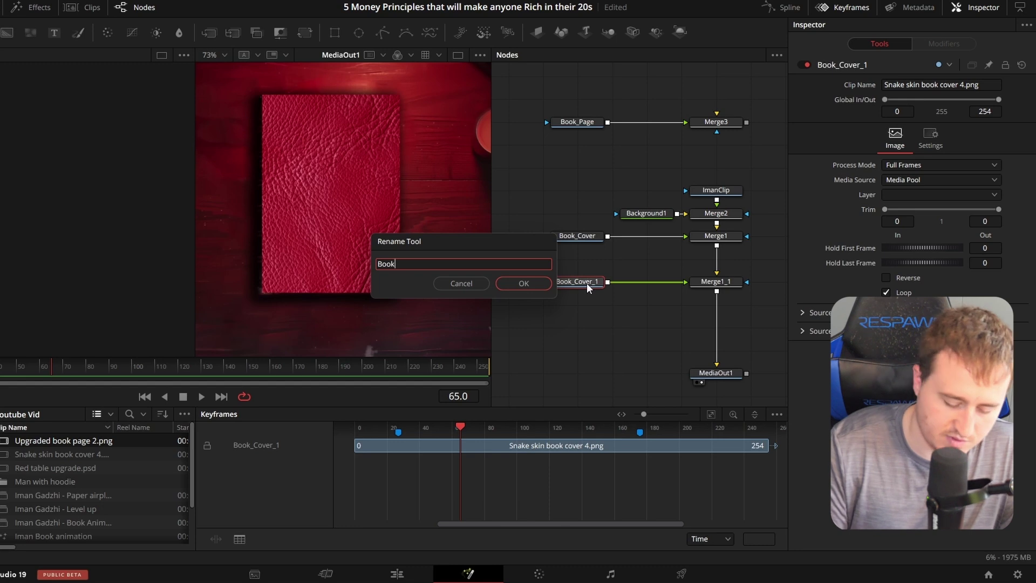
text(_)
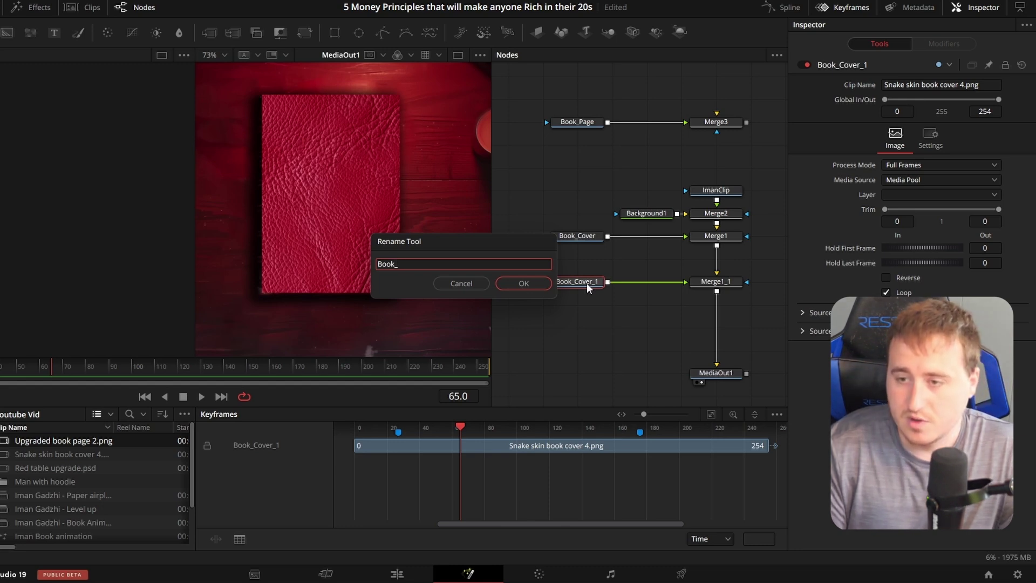
text(Cover_)
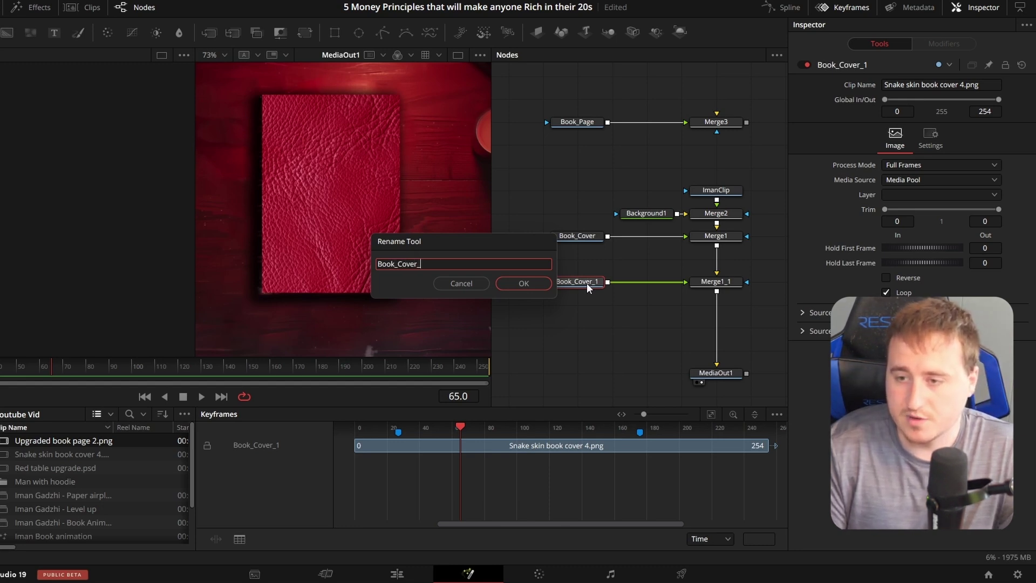
text(Back)
key(Return)
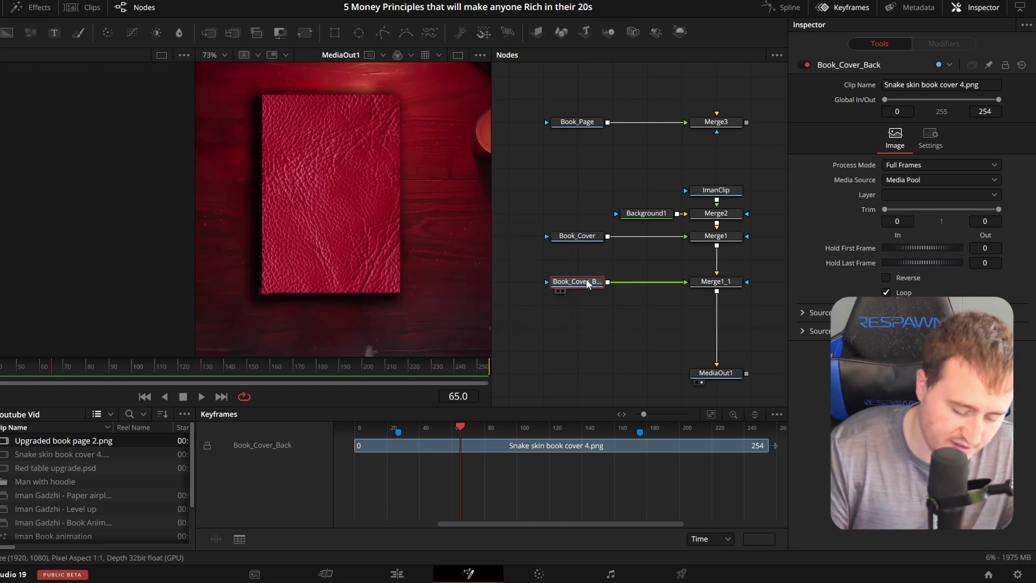
Step: Insert a Transform node after Book_Cover_Back and flip the back cover horizontally
key(shift+space)
text(trans)
key(Return)
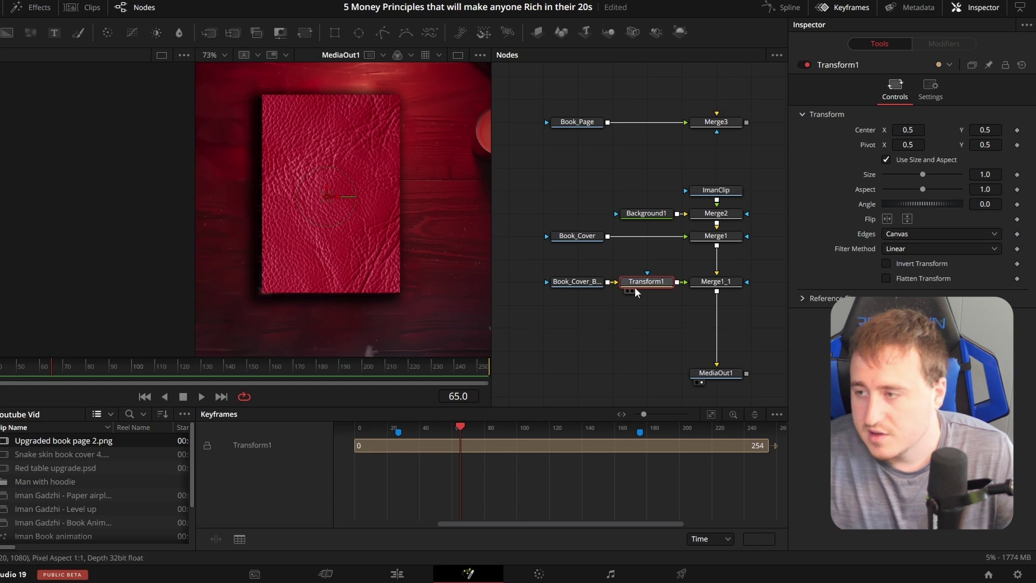
click(887, 219)
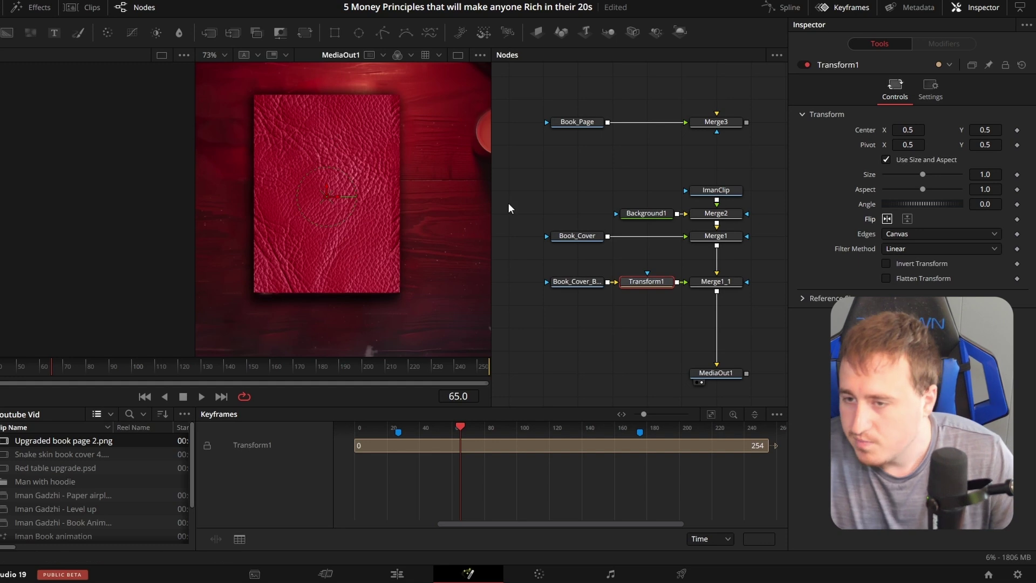
scroll(399, 175, up, 2)
drag(400, 174, 347, 173)
scroll(347, 171, down, 3)
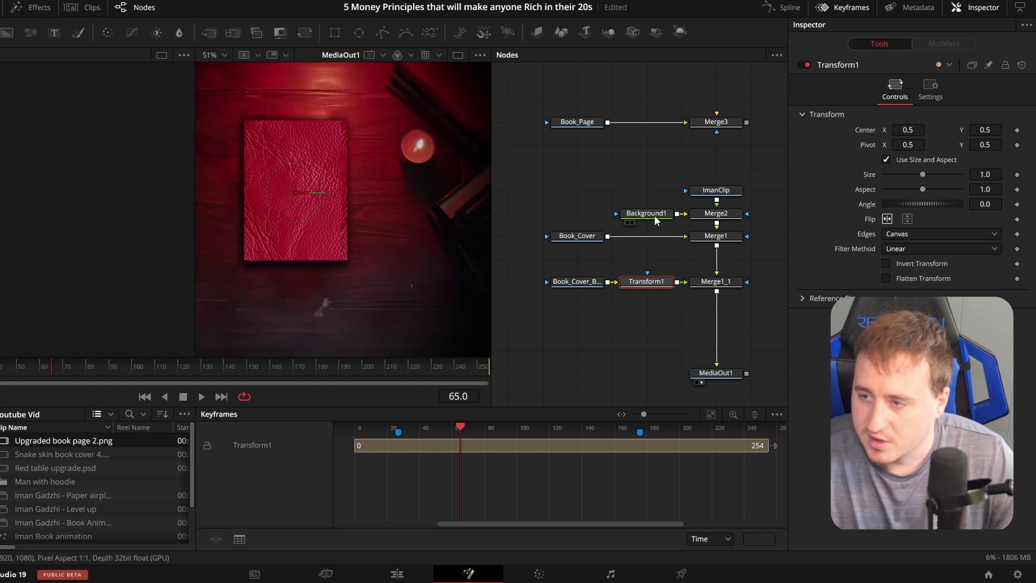
Step: Bypass the ImanClip background node
click(724, 196)
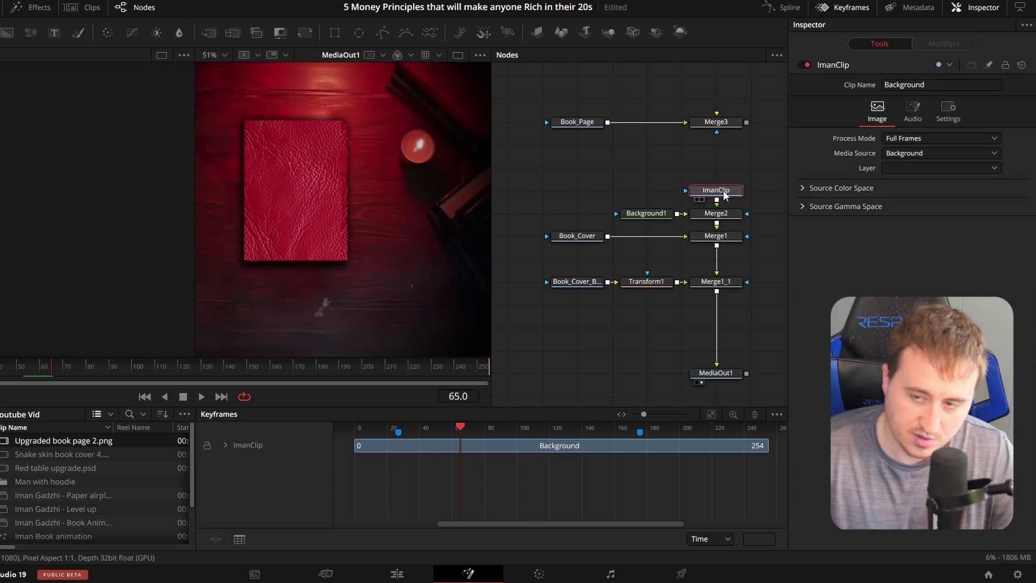
key(ctrl+p)
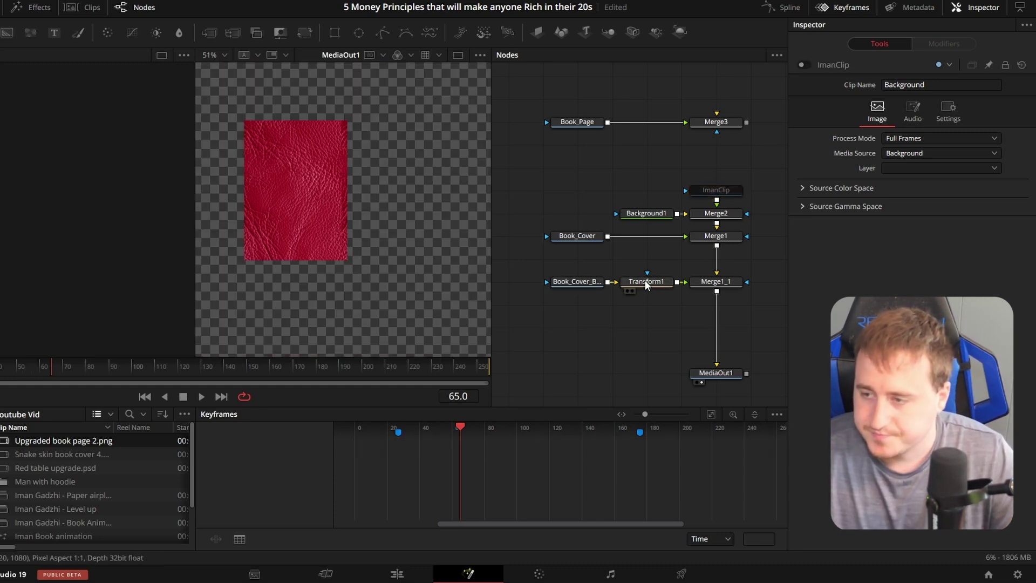
Step: Set Transform1's Center X to 0.674 to place the mirrored back cover beside the front cover, and save the project
click(645, 280)
drag(908, 130, 941, 129)
scroll(353, 136, up, 6)
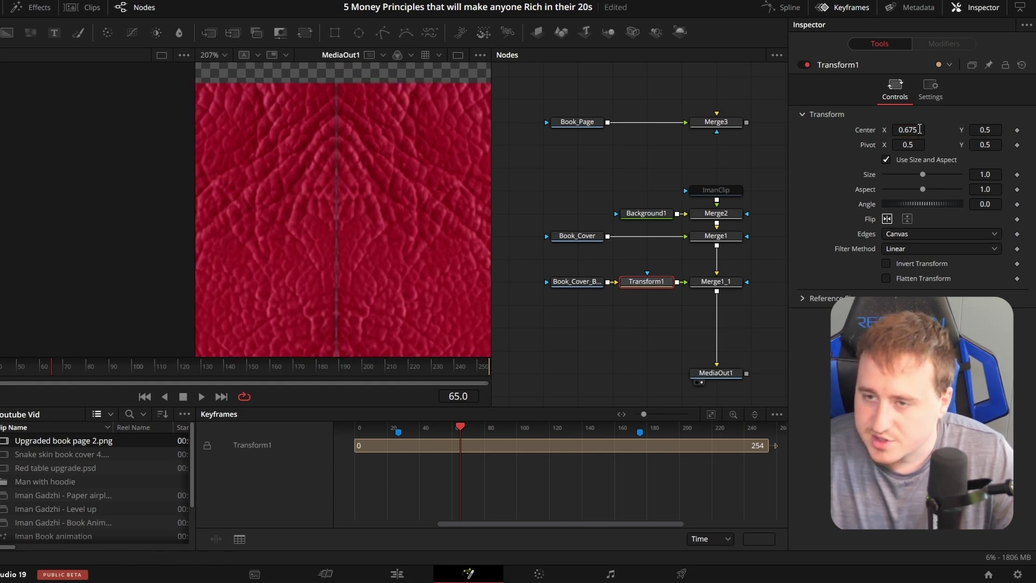
drag(919, 131, 918, 131)
scroll(350, 114, down, 5)
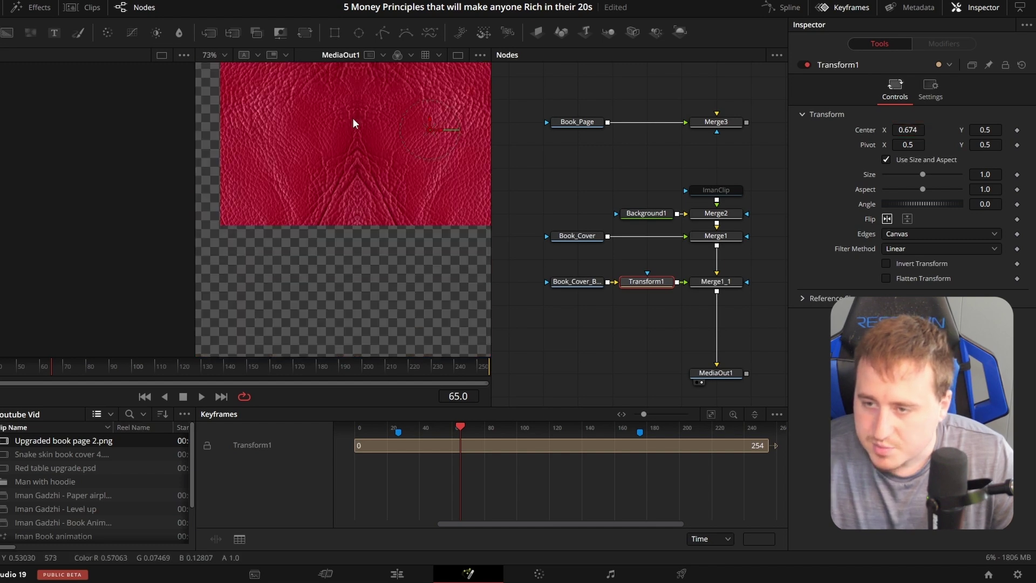
scroll(335, 240, down, 2)
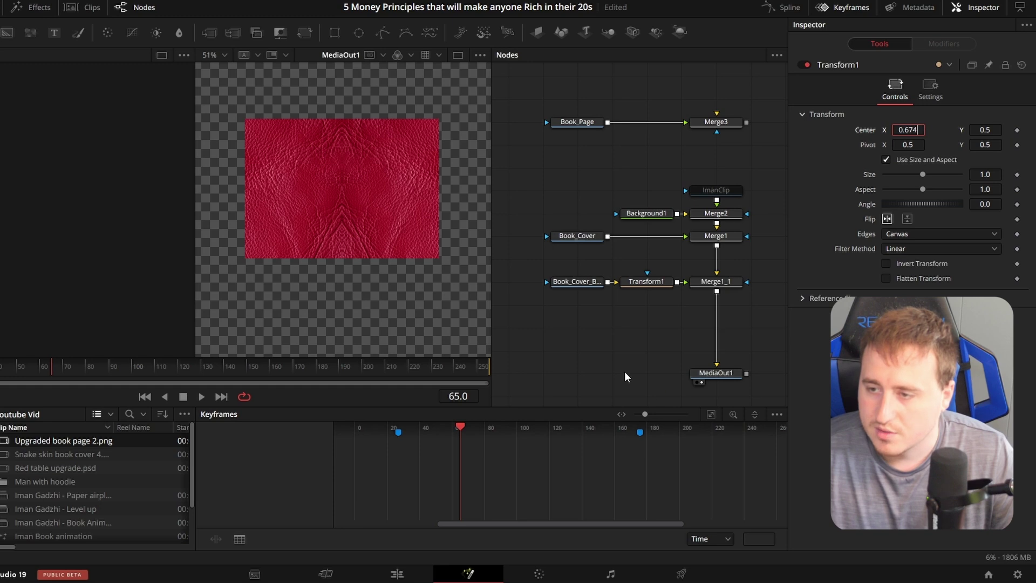
key(ctrl+s)
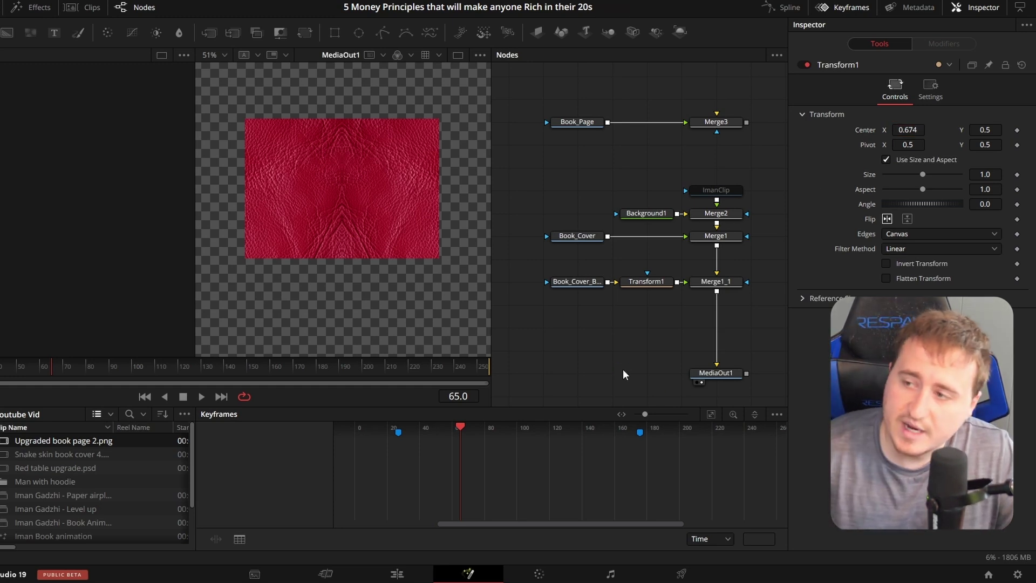
click(919, 128)
text(2)
key(BackSpace)
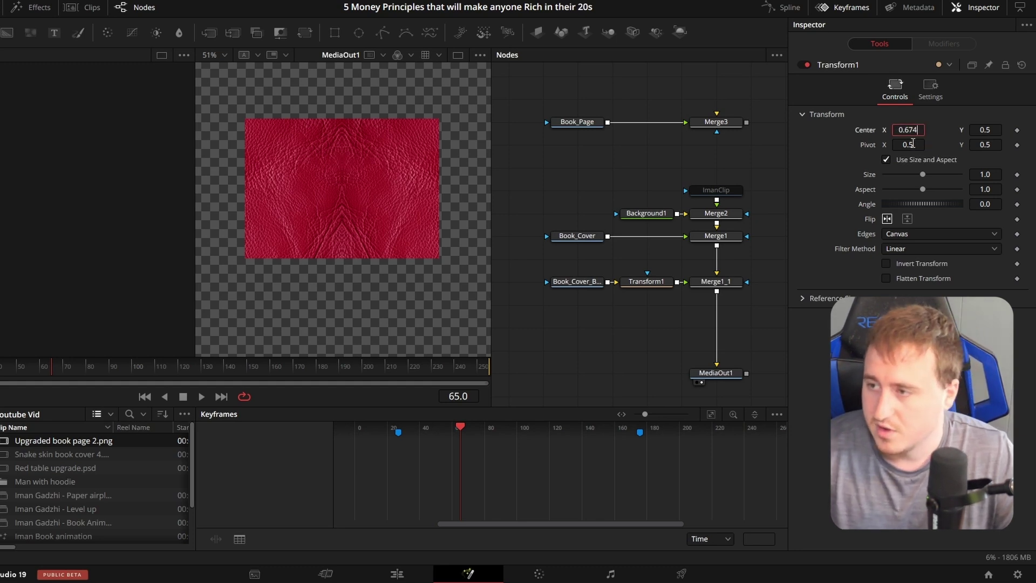
key(Return)
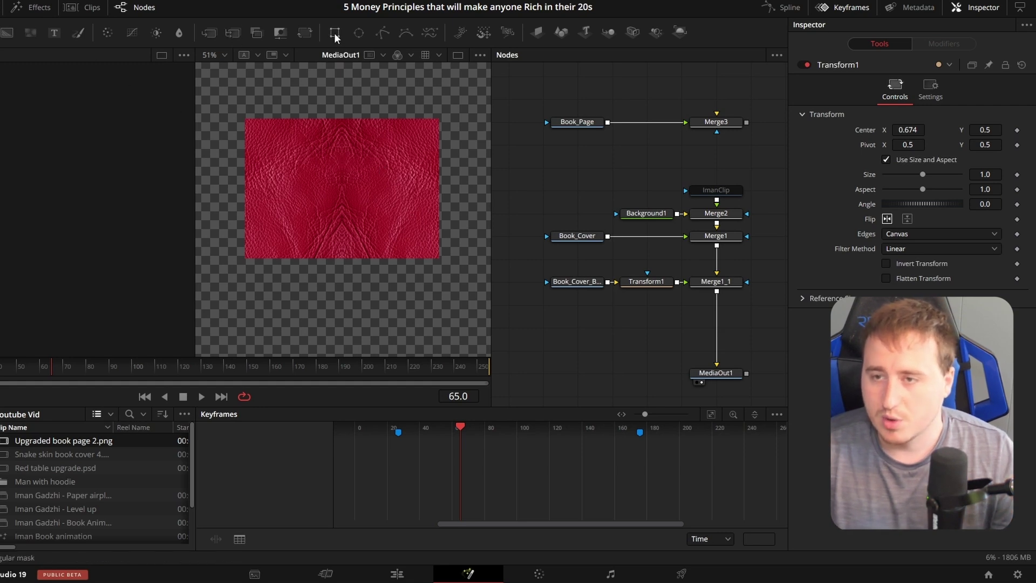
Step: Add a Rectangle mask node above Transform1 and bypass Merge1_1 to hide the back cover
drag(334, 31, 558, 252)
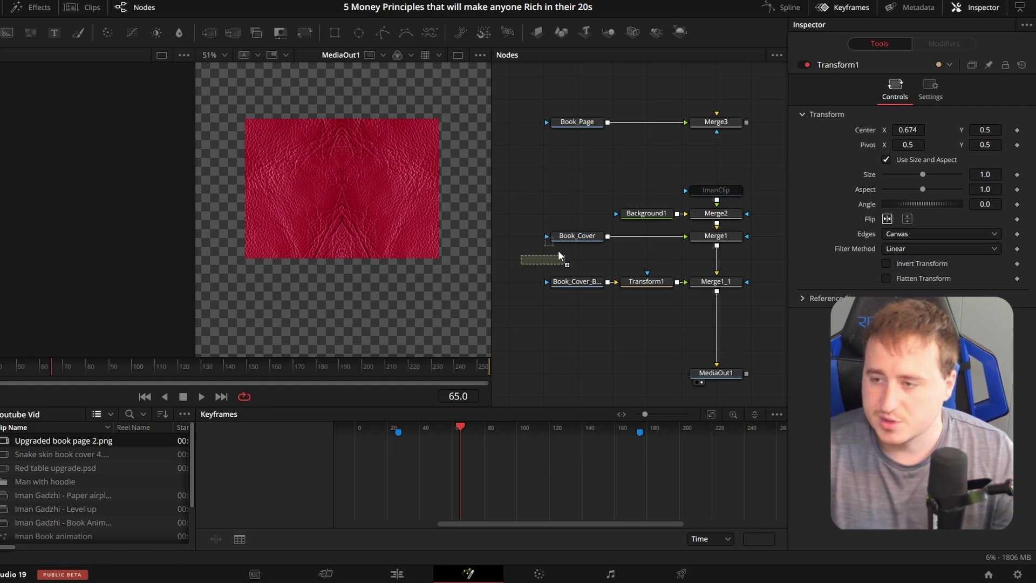
drag(636, 251, 637, 252)
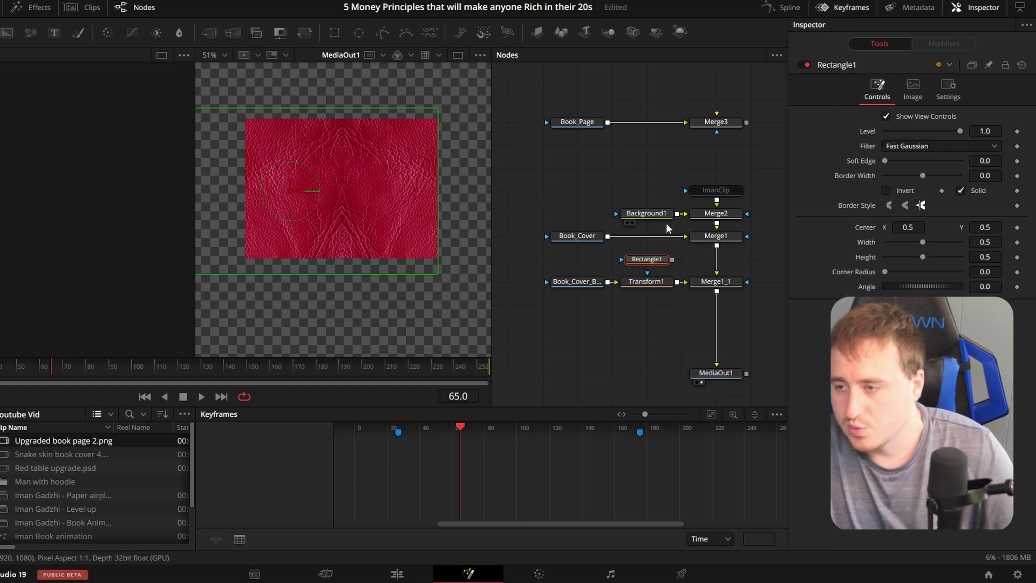
click(721, 286)
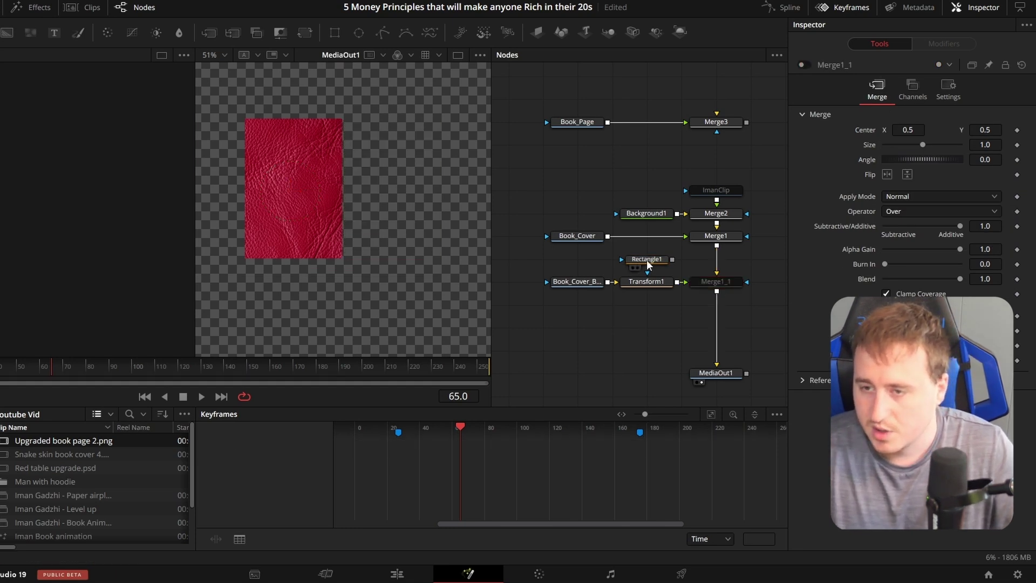
Step: Shrink Rectangle1 around the front cover to a width of 0.178 and a height of 0.434
click(648, 262)
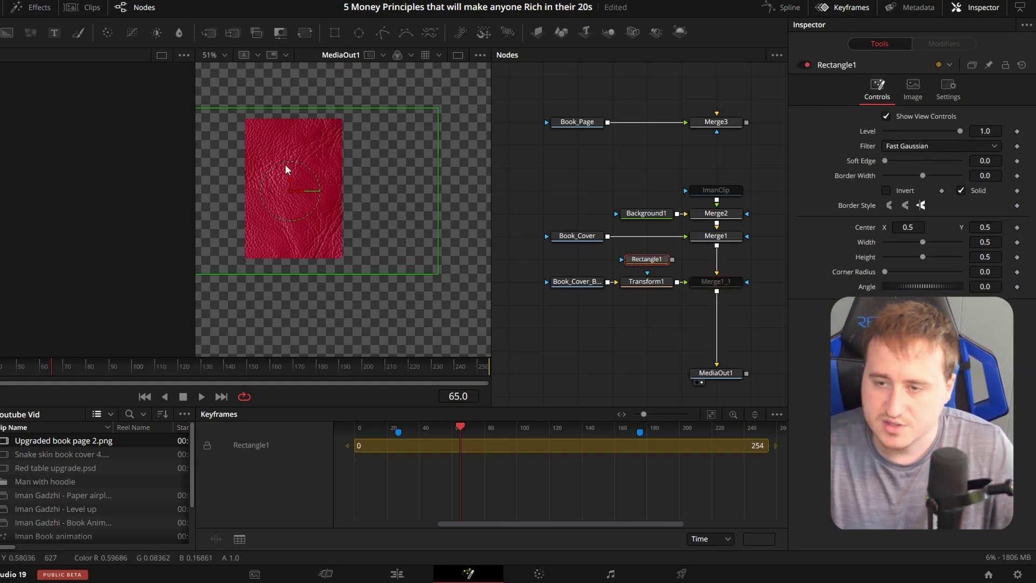
scroll(286, 165, down, 2)
drag(287, 164, 322, 140)
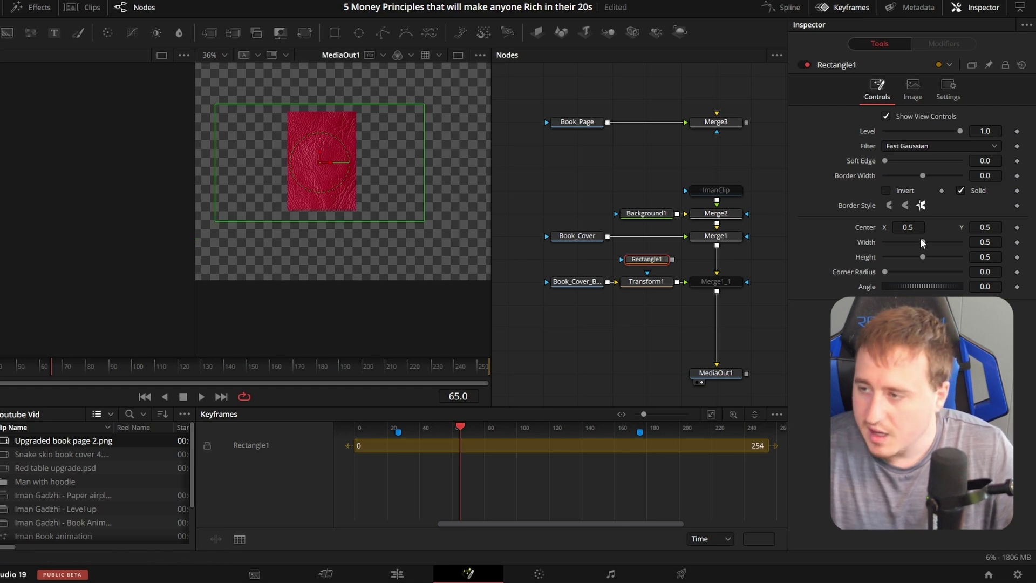
drag(995, 241, 915, 242)
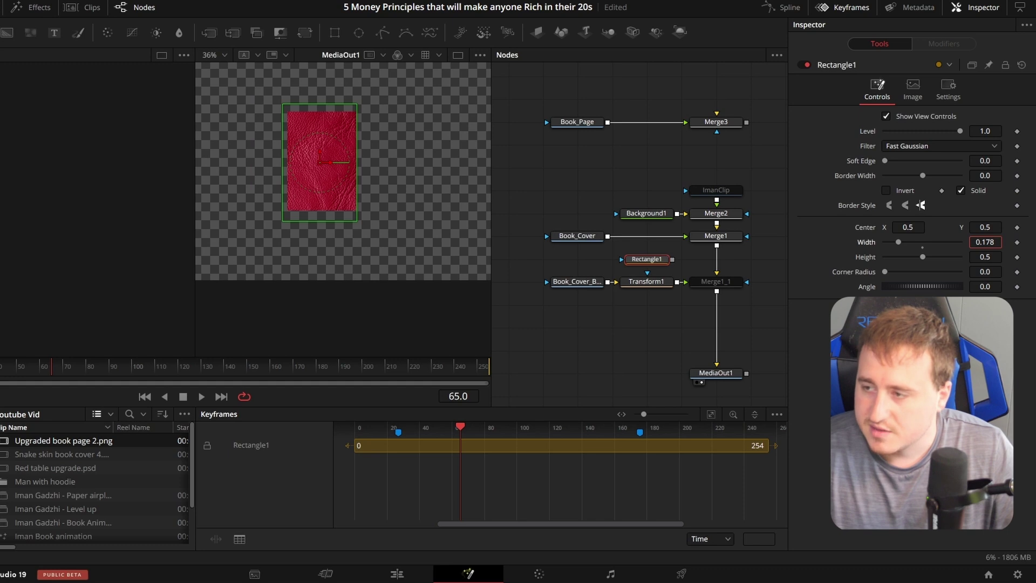
drag(986, 257, 966, 257)
Step: Fit Rectangle1 to the cover edges with Center X 0.504, Center Y 0.508, width 0.164 and height 0.4205
scroll(346, 173, up, 2)
drag(342, 170, 342, 217)
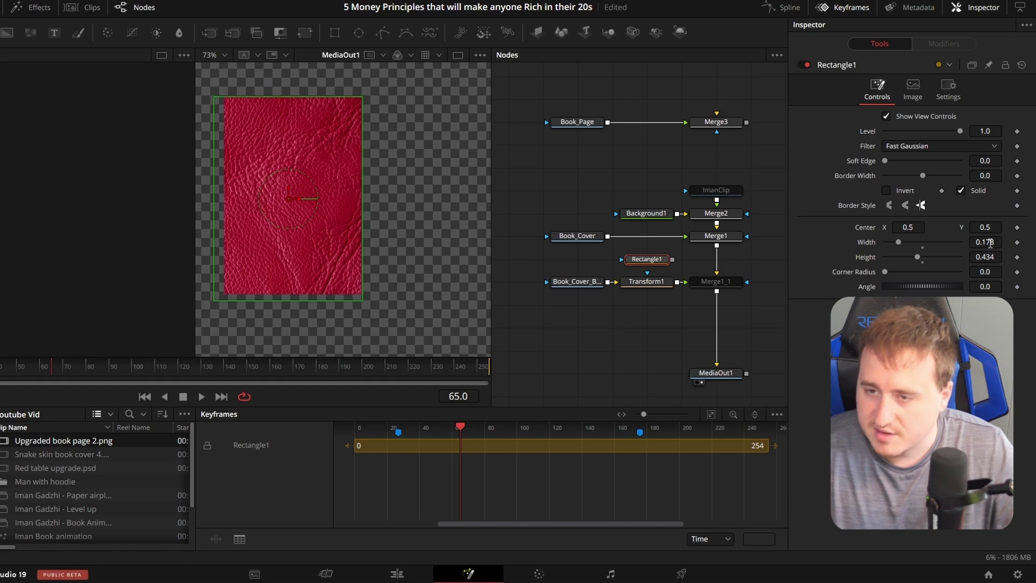
drag(906, 227, 909, 227)
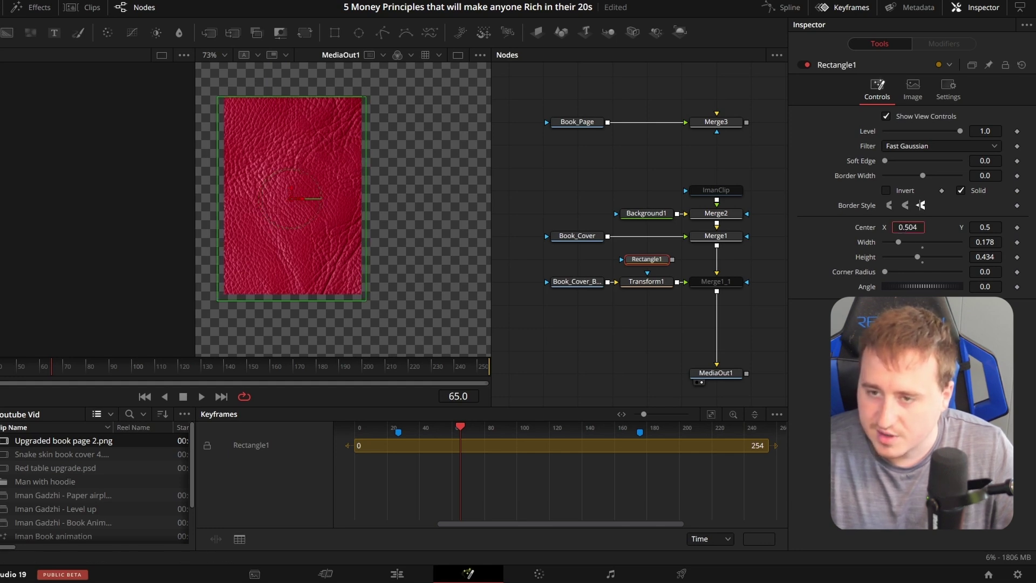
drag(979, 227, 982, 242)
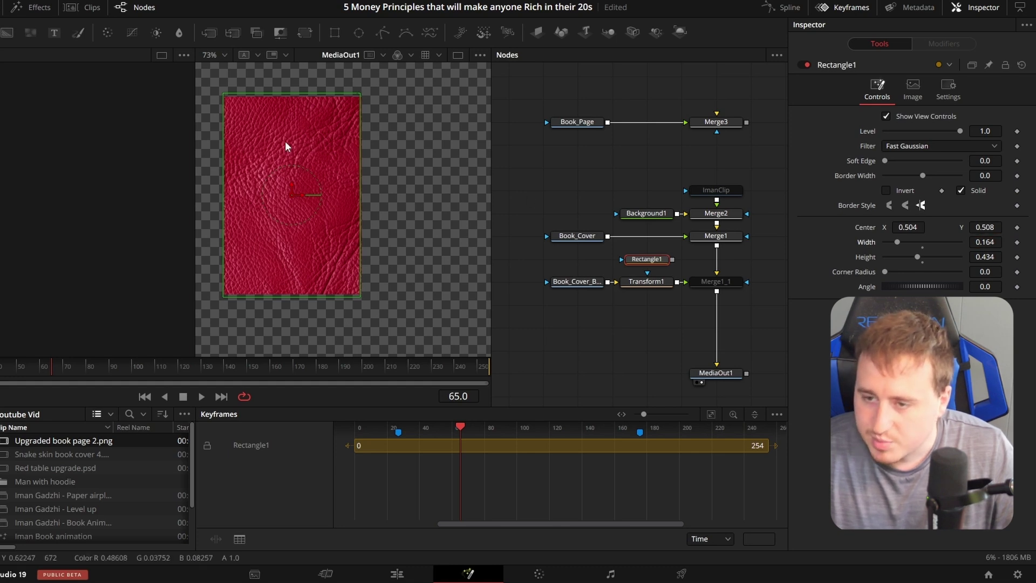
scroll(285, 141, up, 2)
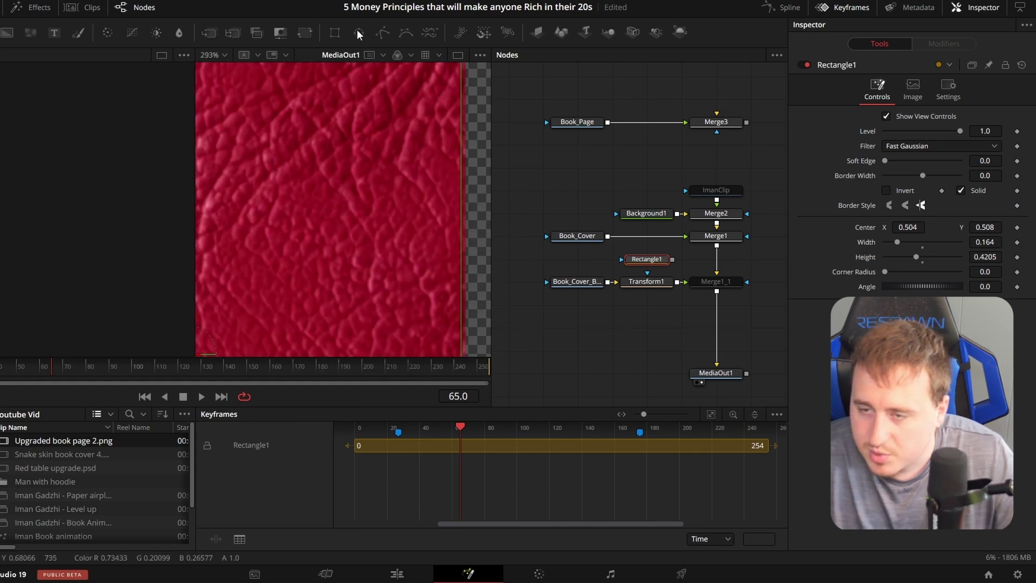
Step: Fine-tune Rectangle1's Center Y to 0.5072 so it lines up with the cover's lower edge
drag(357, 30, 387, 76)
drag(351, 212, 349, 115)
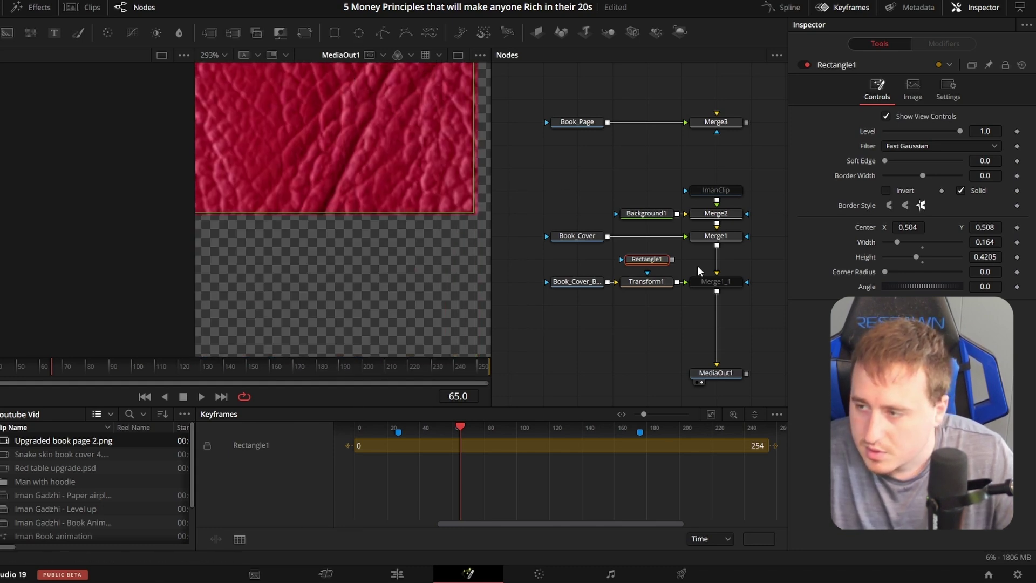
click(983, 226)
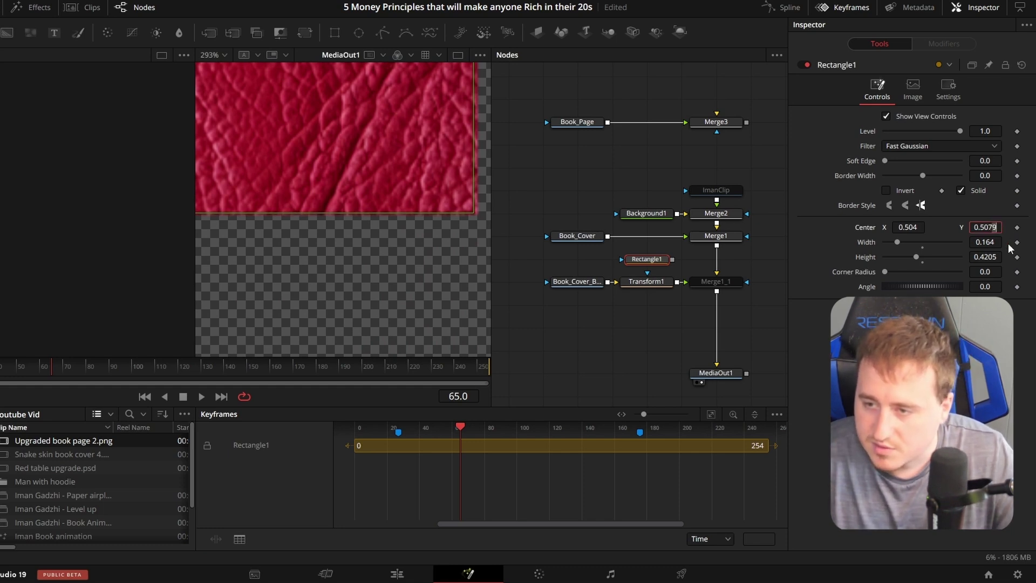
key(Down)
key(Down)
key(Down)
key(Down)
key(Down)
key(Down)
key(Down)
Step: Fine-tune Rectangle1's Center X to 0.5054 against the cover's side edge and check the mask outline over the whole cover
drag(325, 133, 342, 326)
drag(330, 218, 367, 219)
click(918, 227)
text(1)
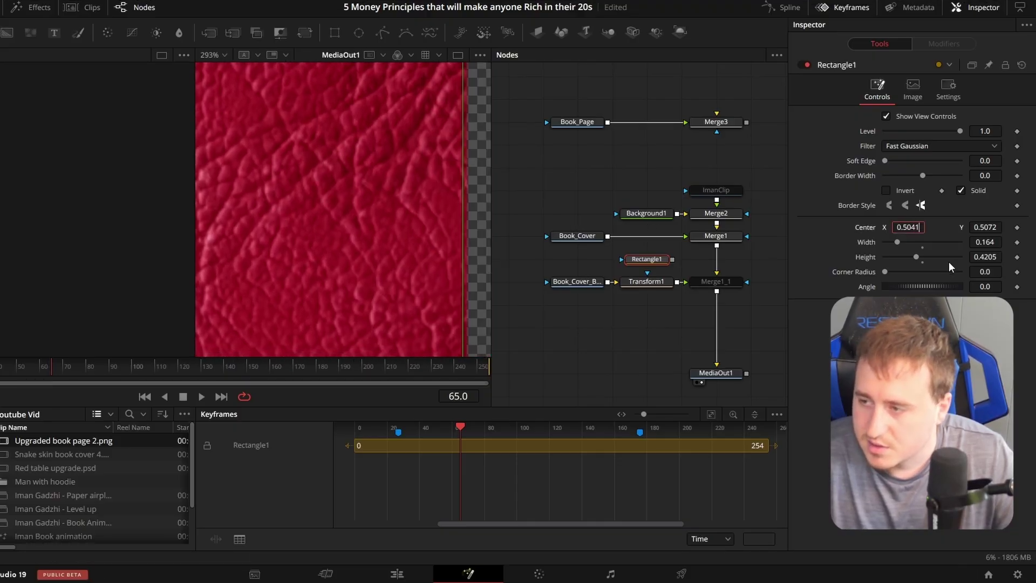
key(Up)
key(Up)
key(Up)
key(Up)
key(Up)
key(Up)
key(Up)
key(Up)
key(Up)
key(Up)
key(Up)
key(Up)
key(Up)
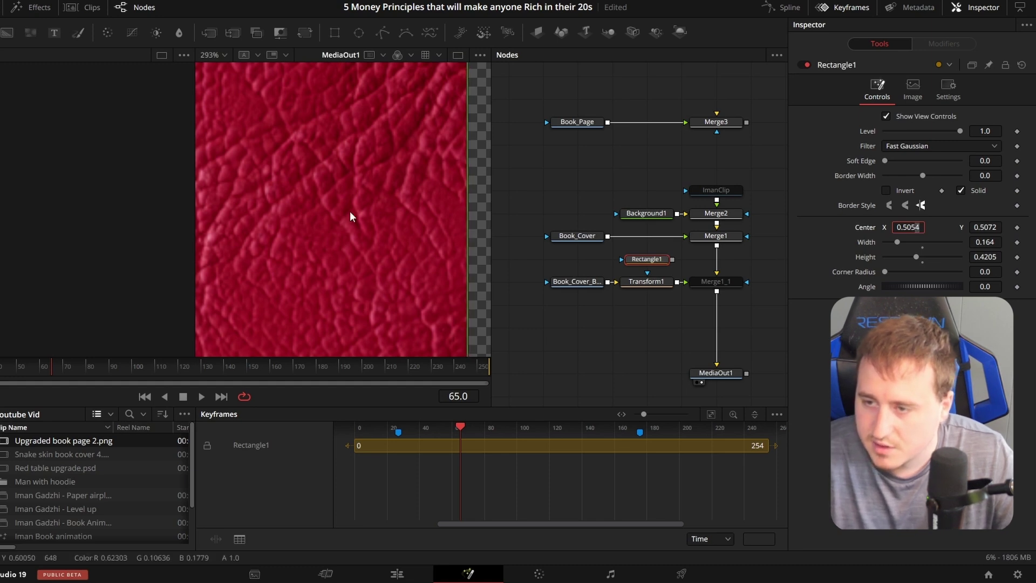
drag(216, 186, 284, 176)
scroll(334, 161, down, 5)
click(671, 260)
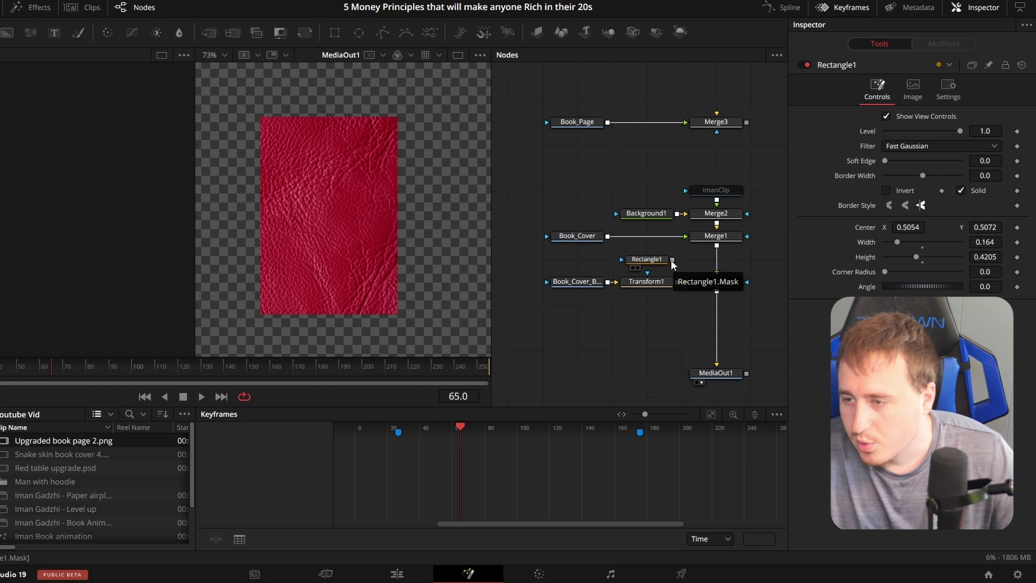
click(646, 262)
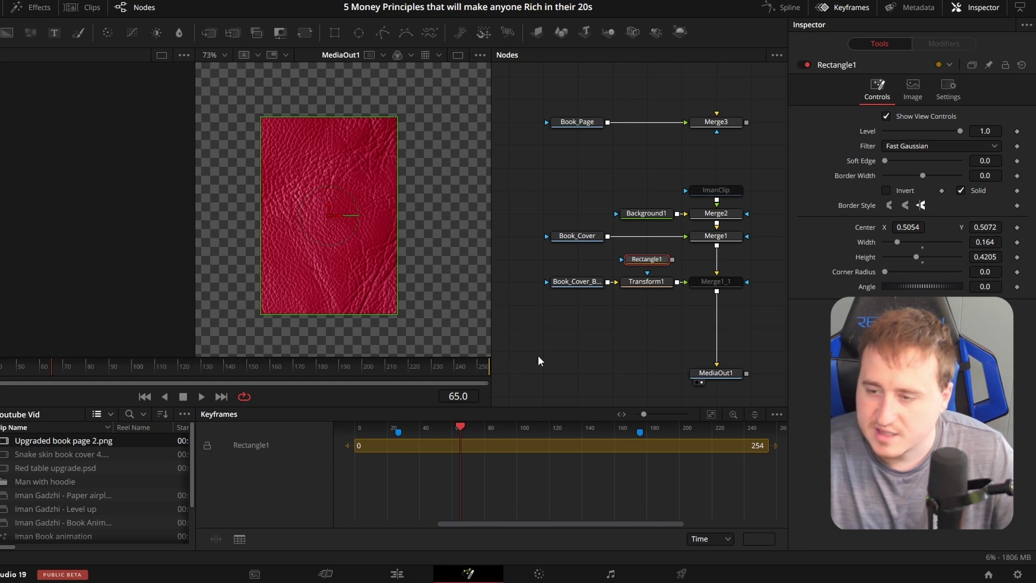
click(610, 345)
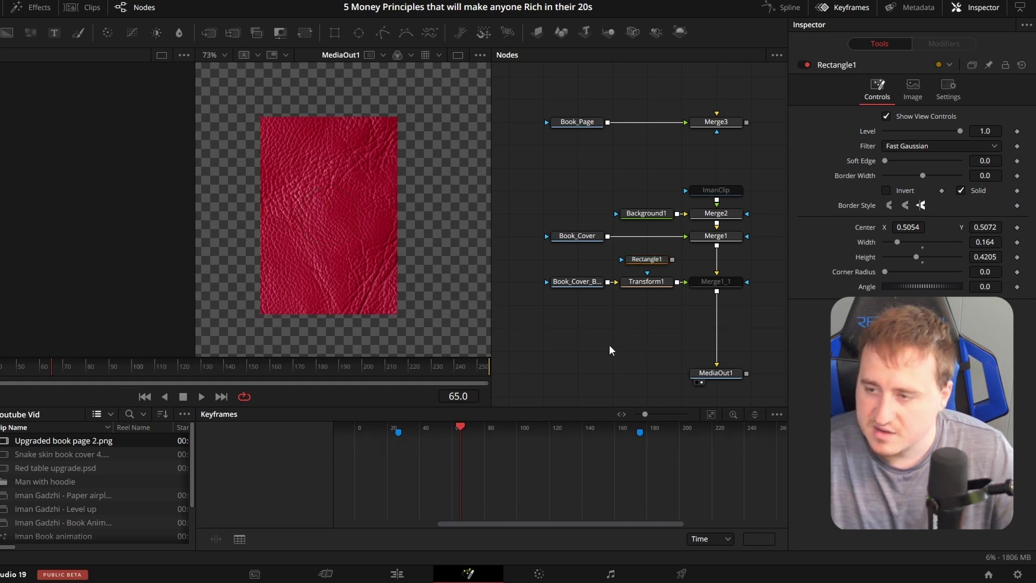
Step: Re-enable the ImanClip background node and bypass Merge1, keeping Merge2 active
click(701, 189)
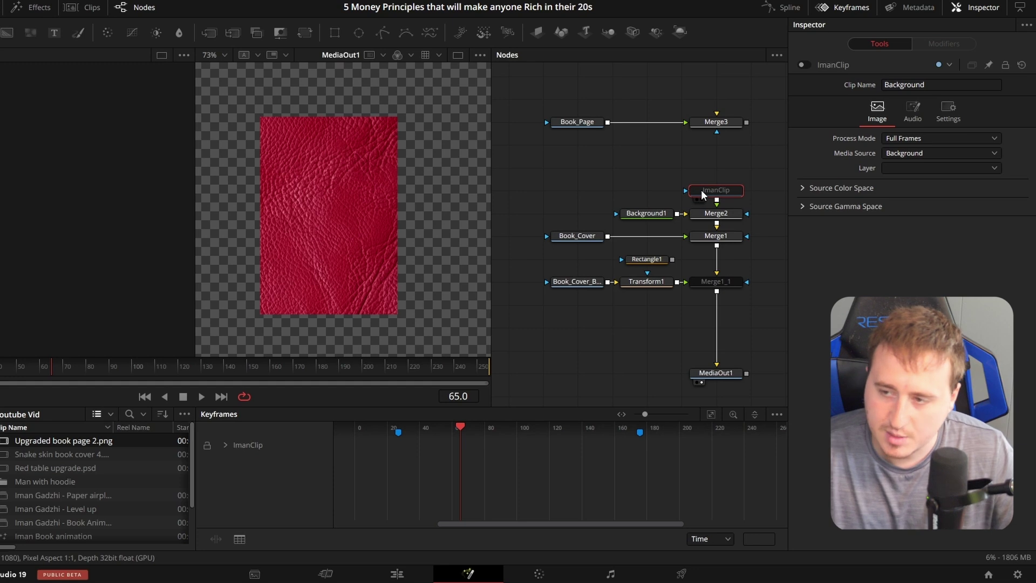
key(ctrl+p)
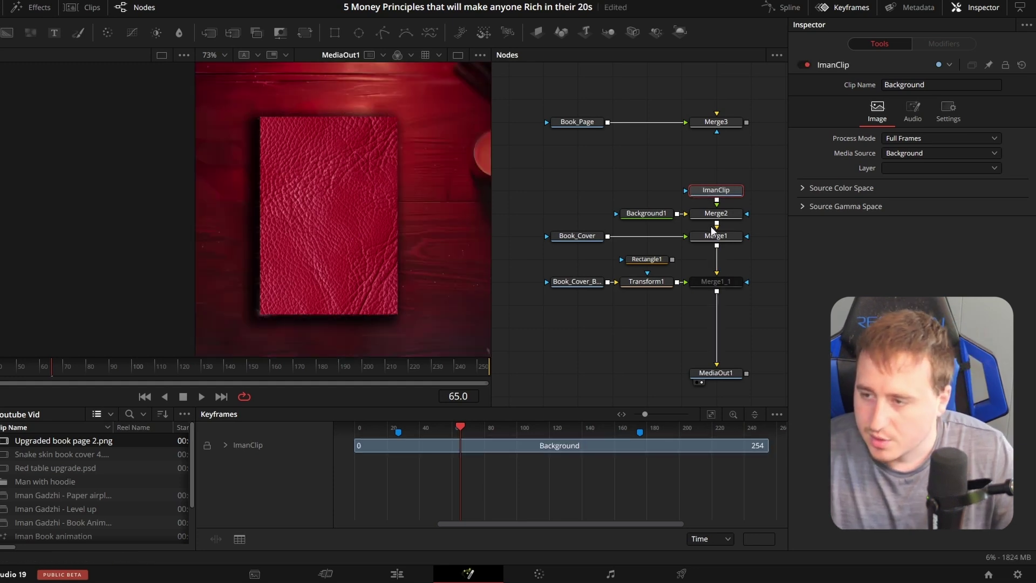
drag(763, 203, 720, 242)
key(ctrl+p)
click(727, 216)
key(ctrl+p)
click(747, 310)
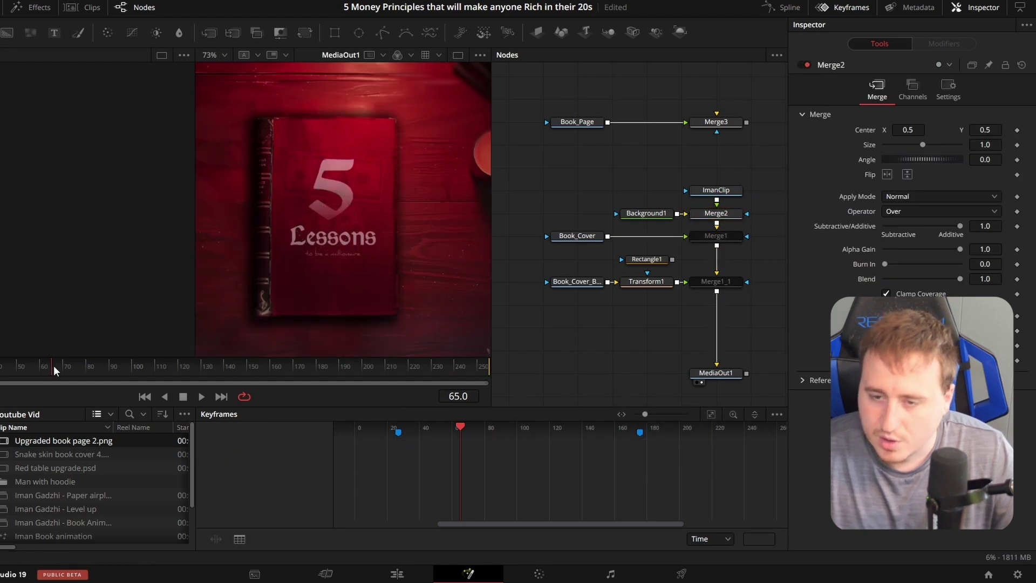
Step: At frame 71, add keyframes for Transform1's Center, Size and Angle
key(Right)
key(Right)
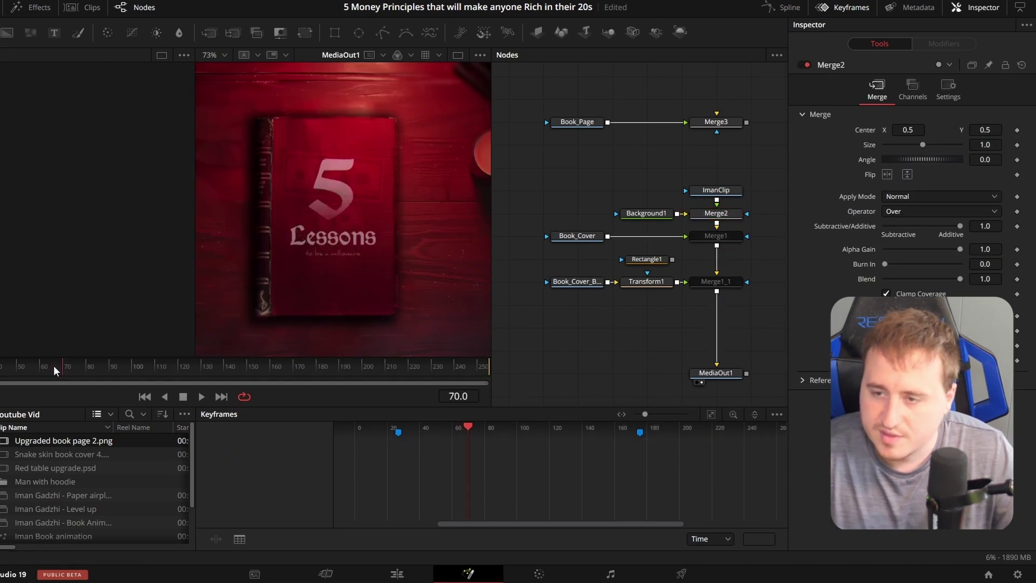
key(Right)
key(Right)
key(Right)
key(Left)
key(Left)
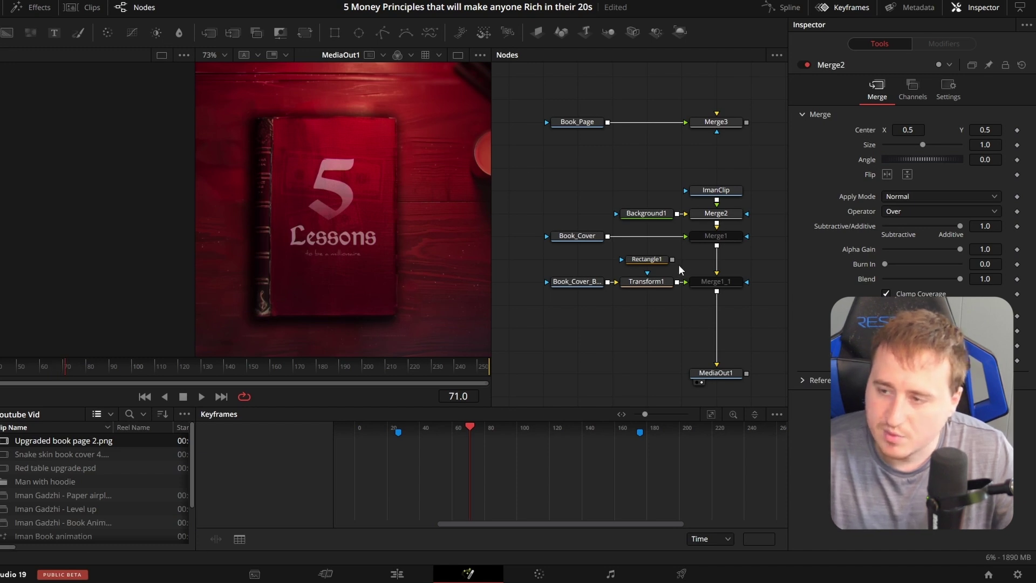
click(654, 282)
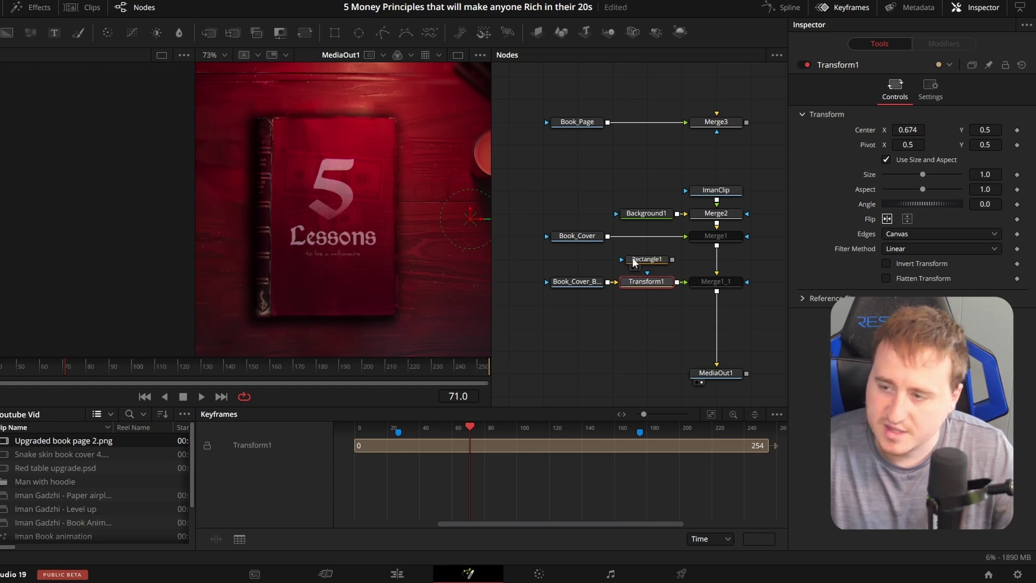
click(1018, 131)
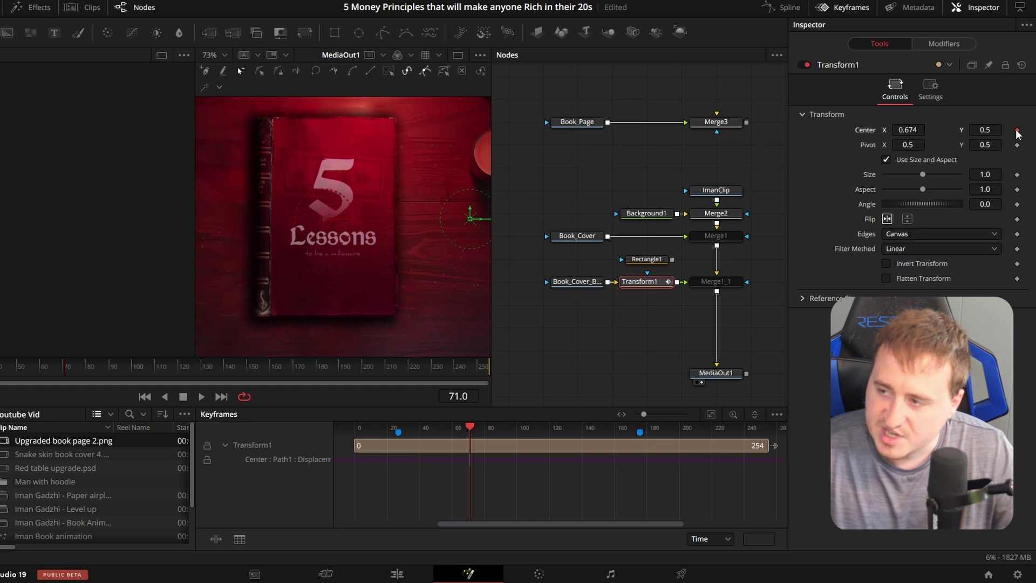
click(1018, 175)
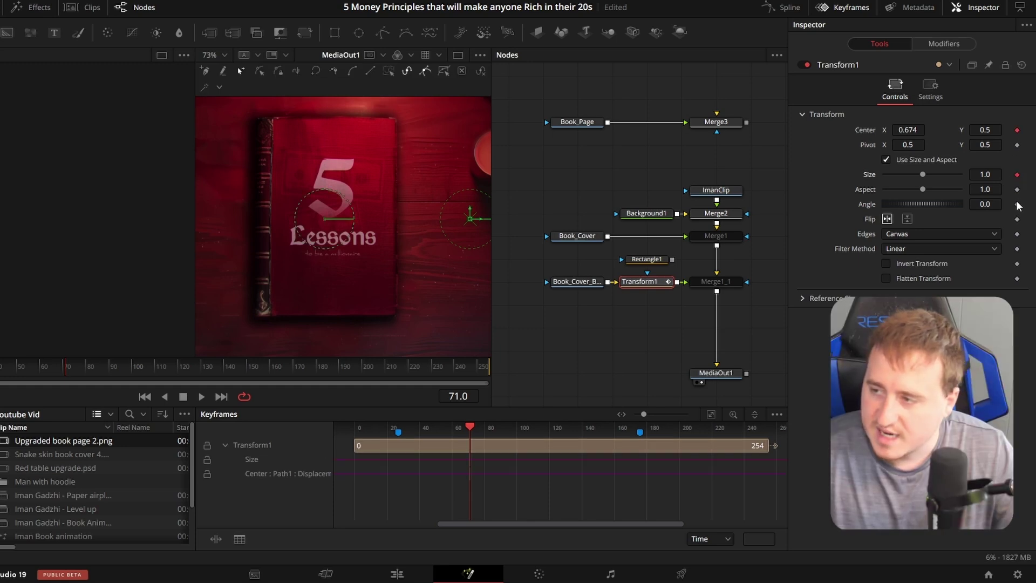
click(1017, 204)
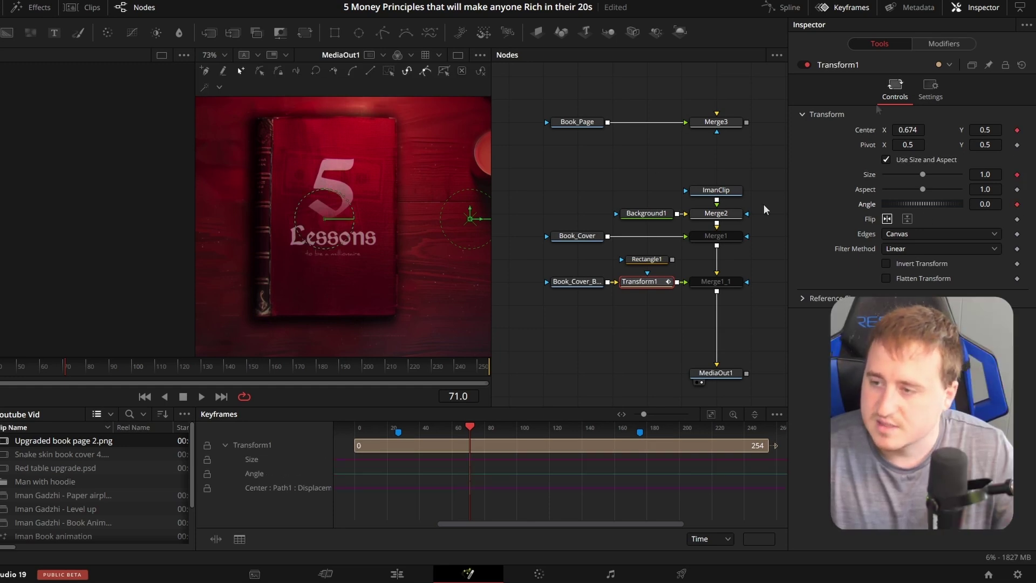
Step: Add a keyframe for Rectangle1's Center at frame 71
click(646, 261)
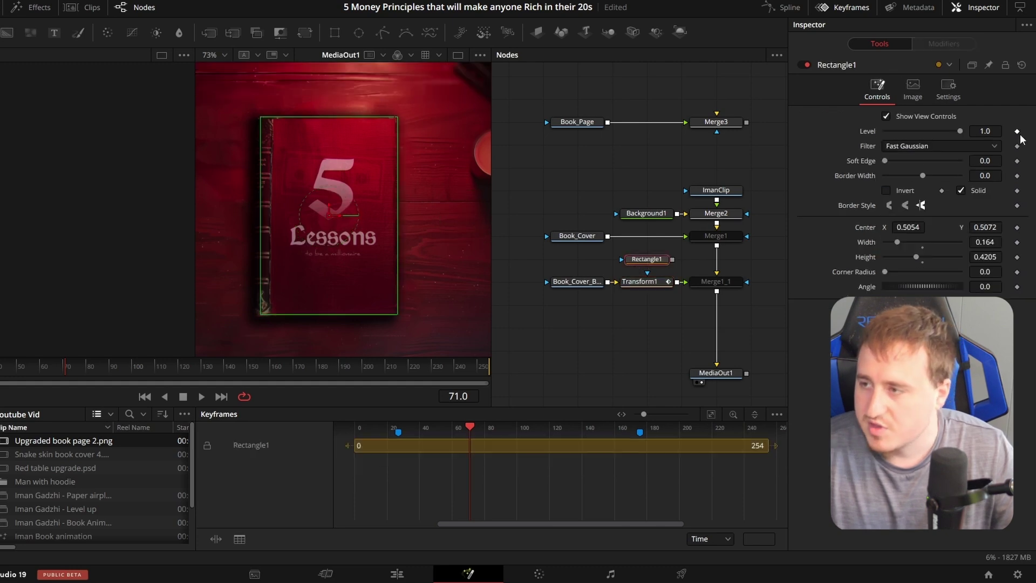
click(1017, 228)
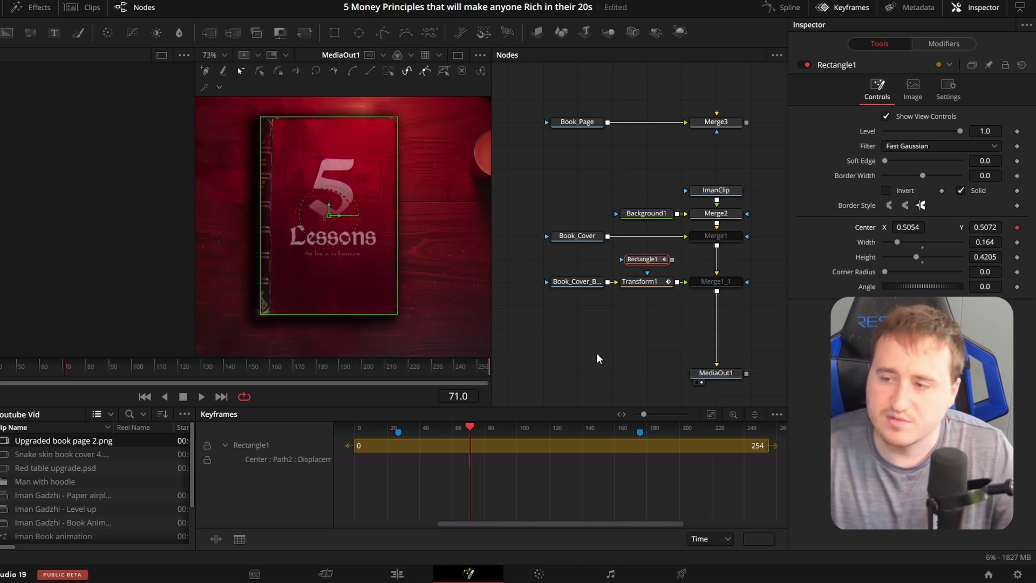
click(618, 358)
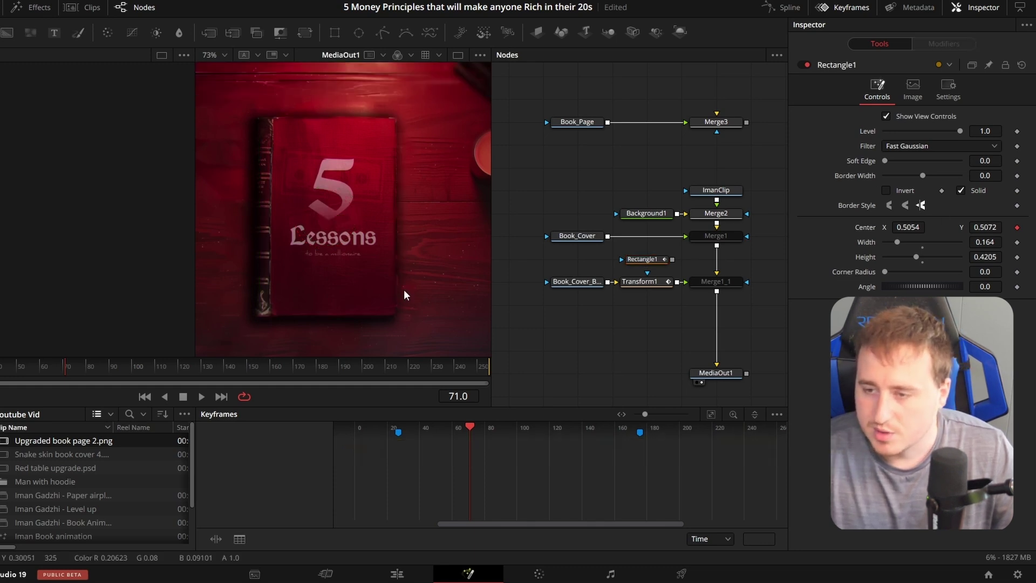
Step: At frame 102, add keyframes for Rectangle1's Center and for Transform1's Center, Size and Angle
scroll(359, 174, down, 2)
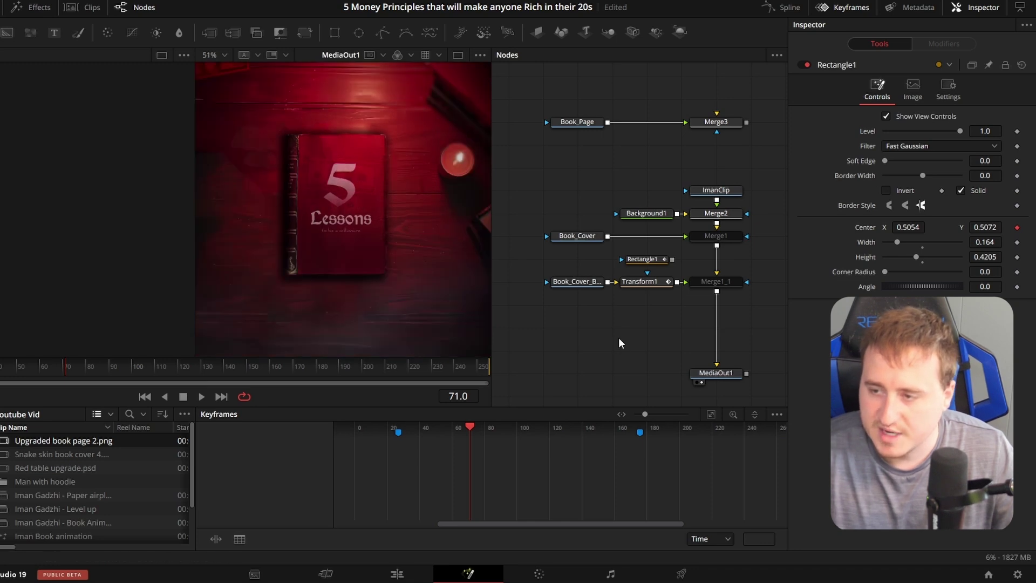
key(space)
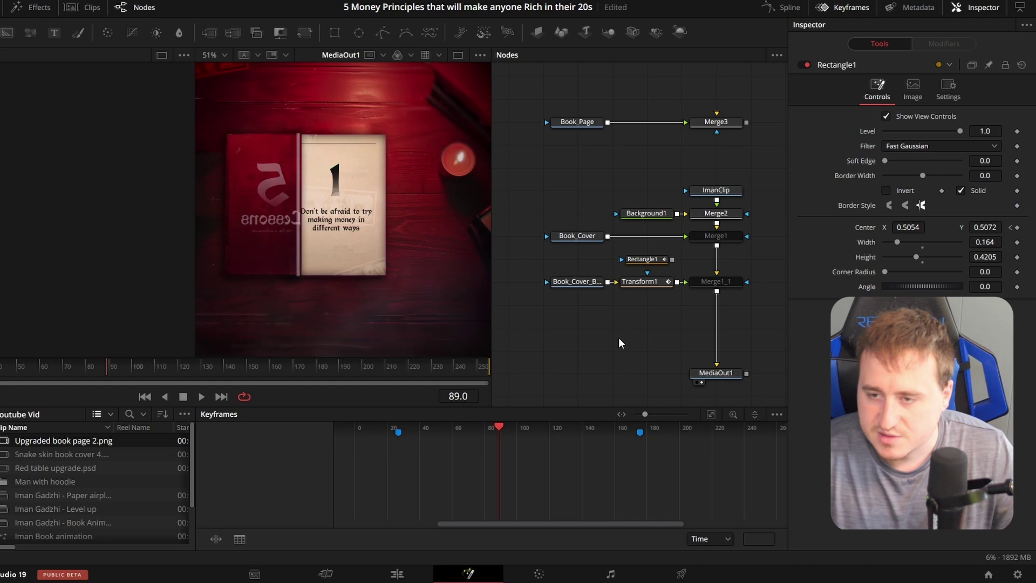
click(653, 281)
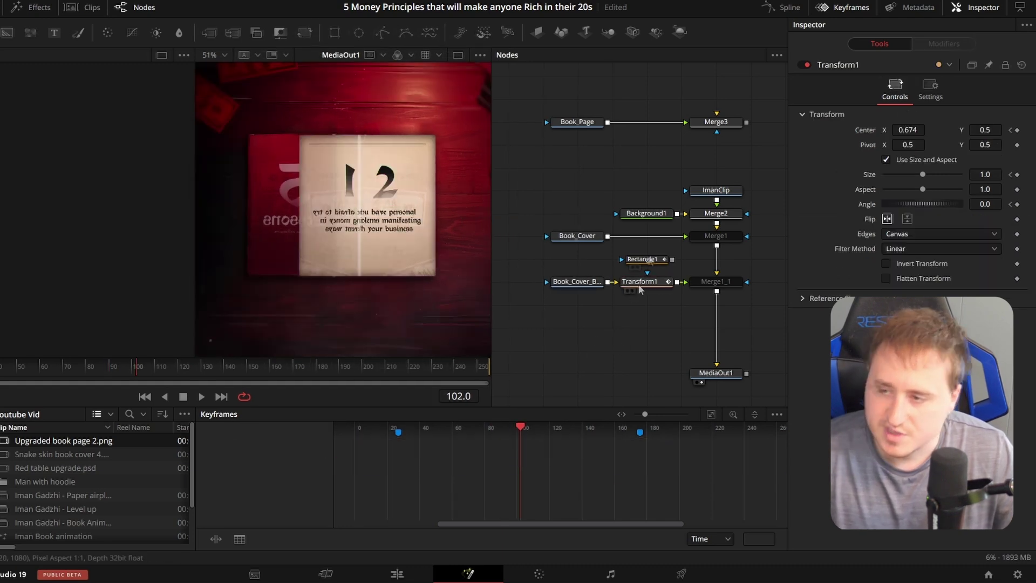
click(642, 259)
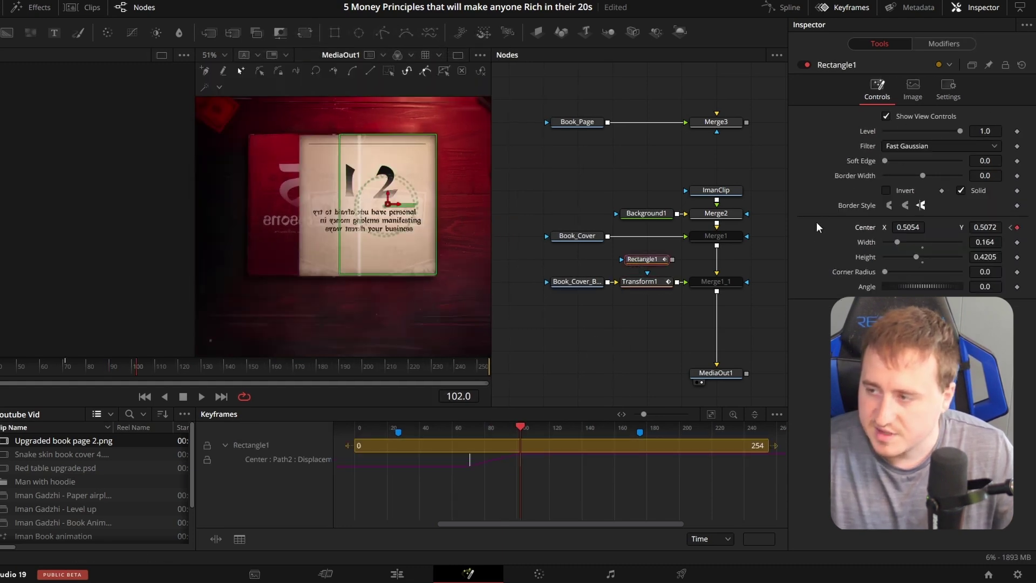
click(652, 283)
click(1017, 204)
click(555, 375)
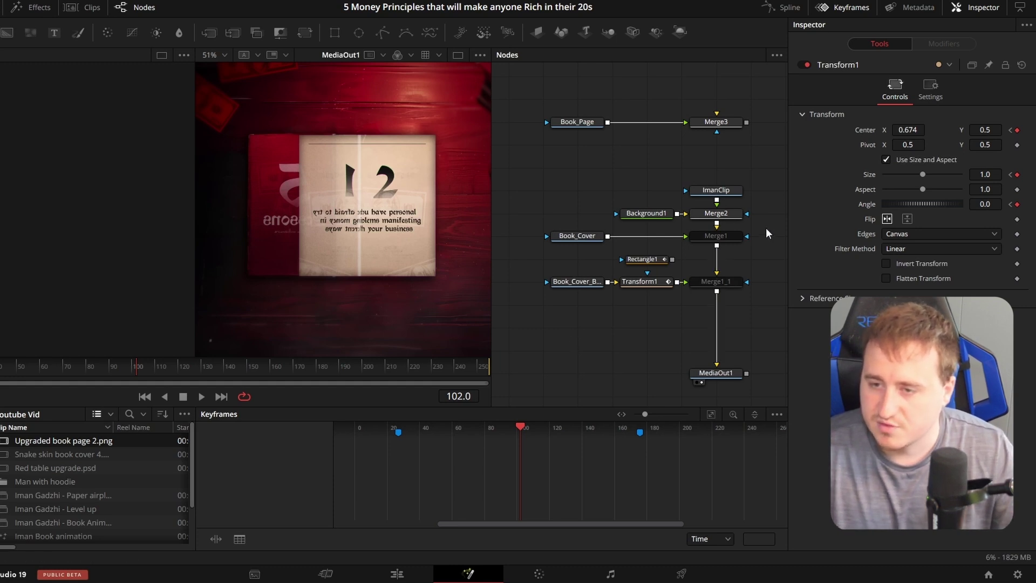
Step: Re-enable Merge1 and Merge1_1, and connect Rectangle1 as the effect mask of both merges
drag(765, 232, 691, 292)
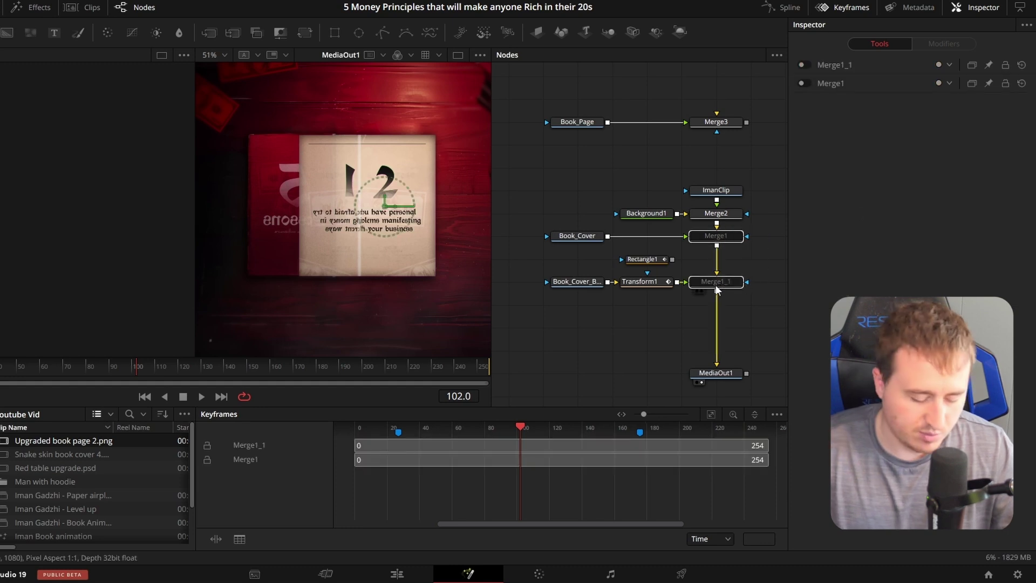
key(ctrl+p)
click(88, 372)
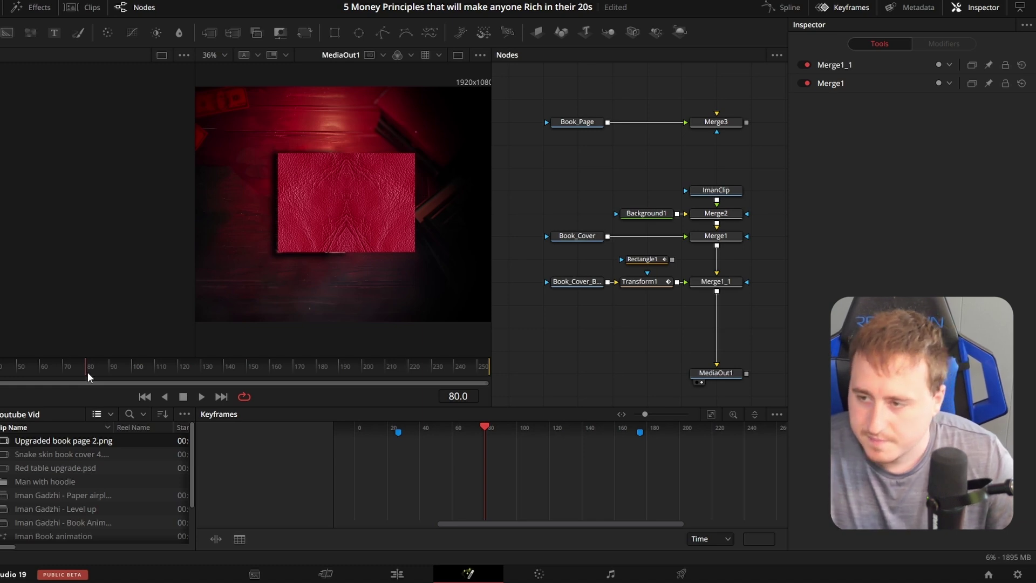
drag(672, 260, 747, 235)
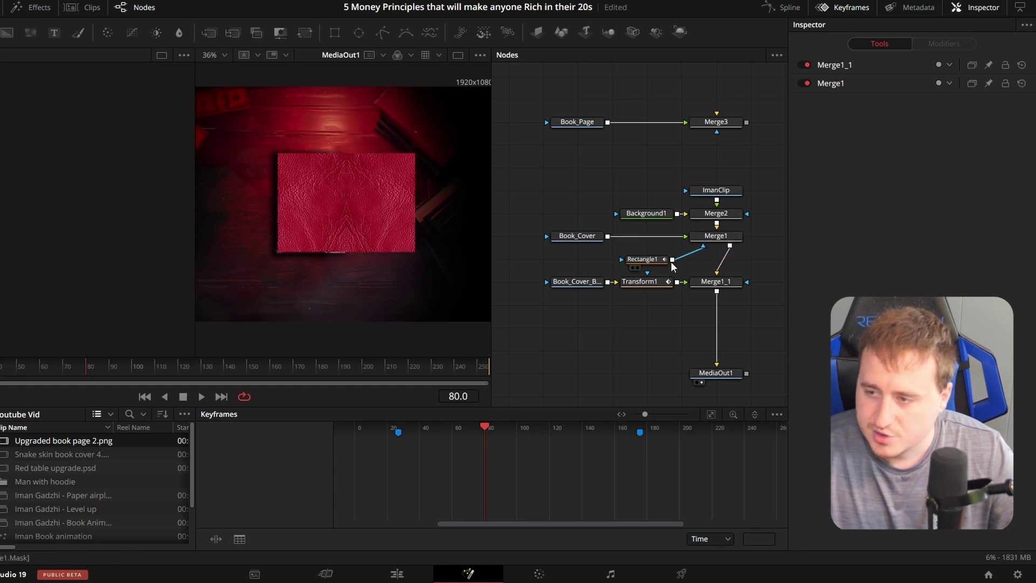
drag(673, 261, 743, 283)
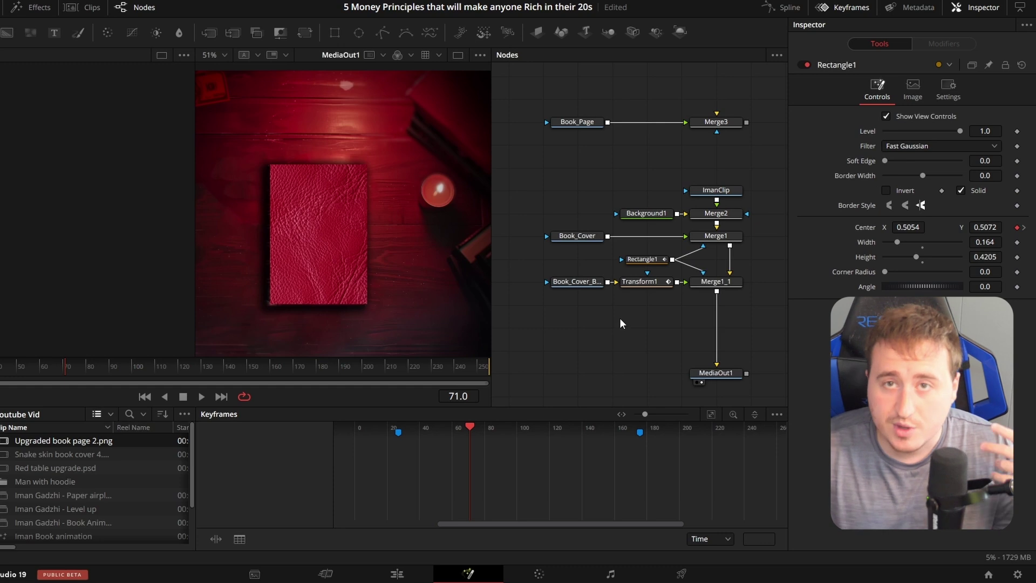
Step: Go to Rectangle1's Center keyframe at frame 102 and bypass the ImanClip background node
click(637, 259)
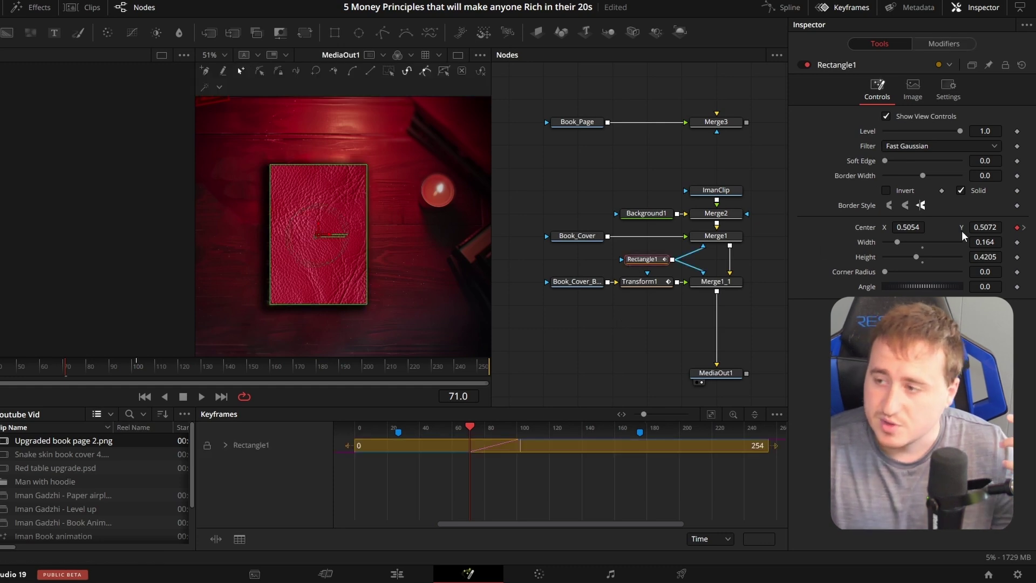
click(1023, 229)
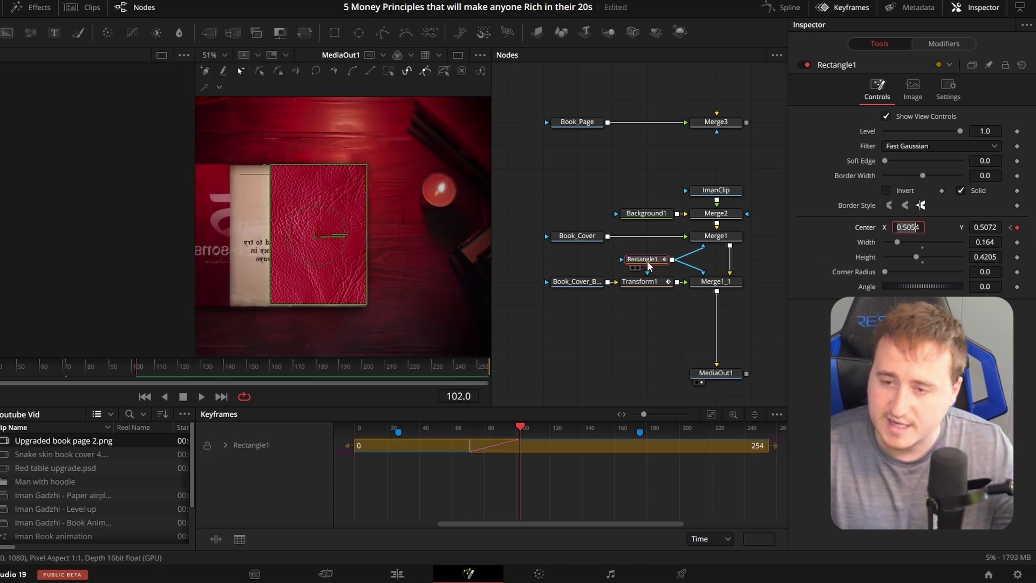
click(716, 191)
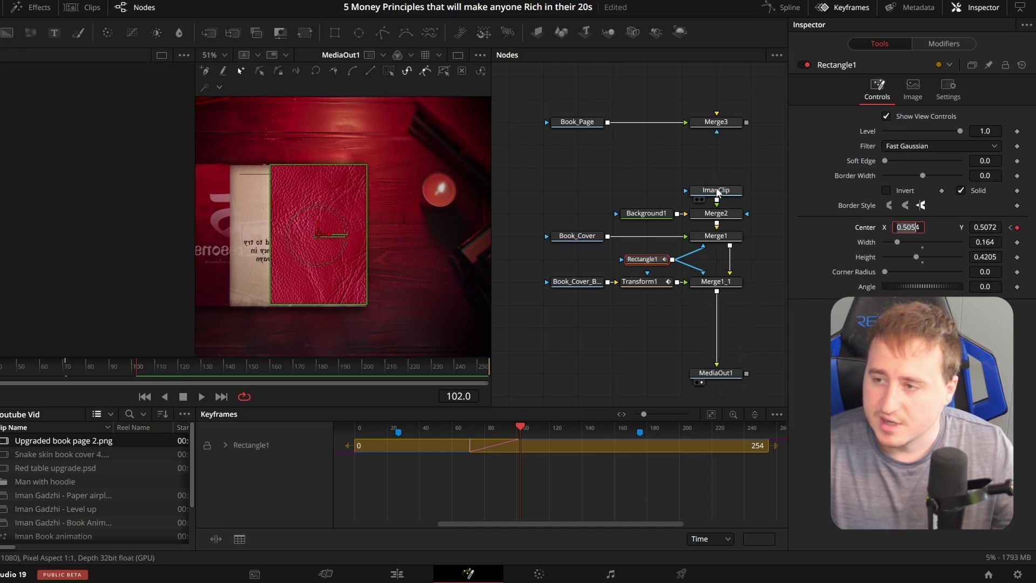
key(ctrl+p)
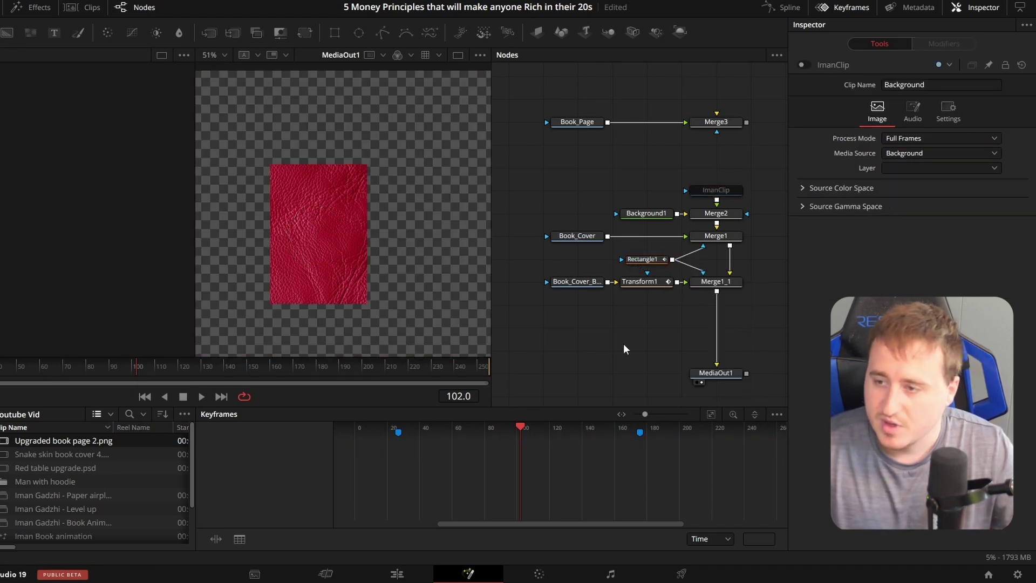
Step: At frame 102, set Rectangle1's Center X to 0.3405 so the mask's edge lies exactly on the front cover's spine edge
click(643, 256)
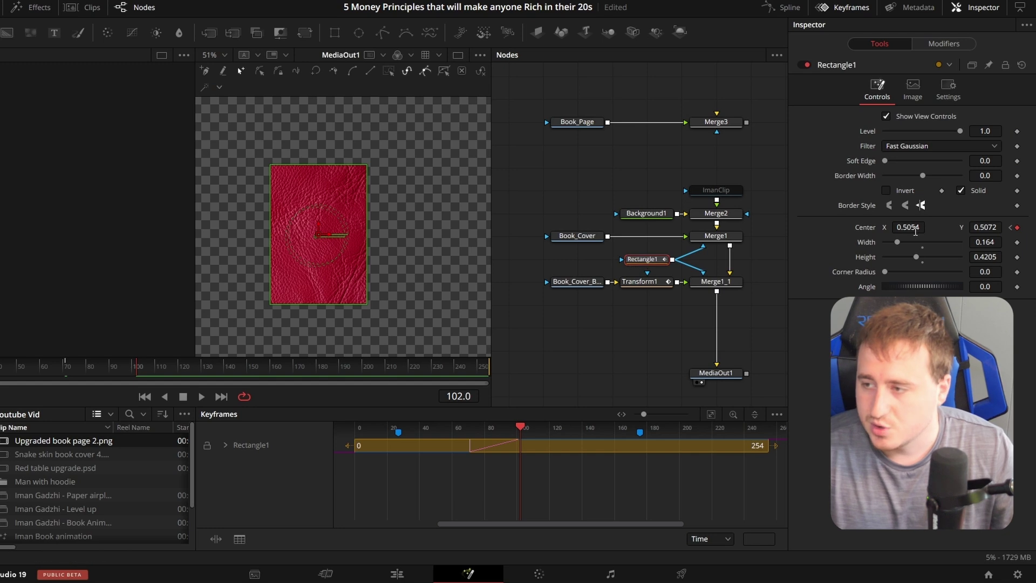
drag(916, 229, 813, 229)
scroll(274, 213, up, 5)
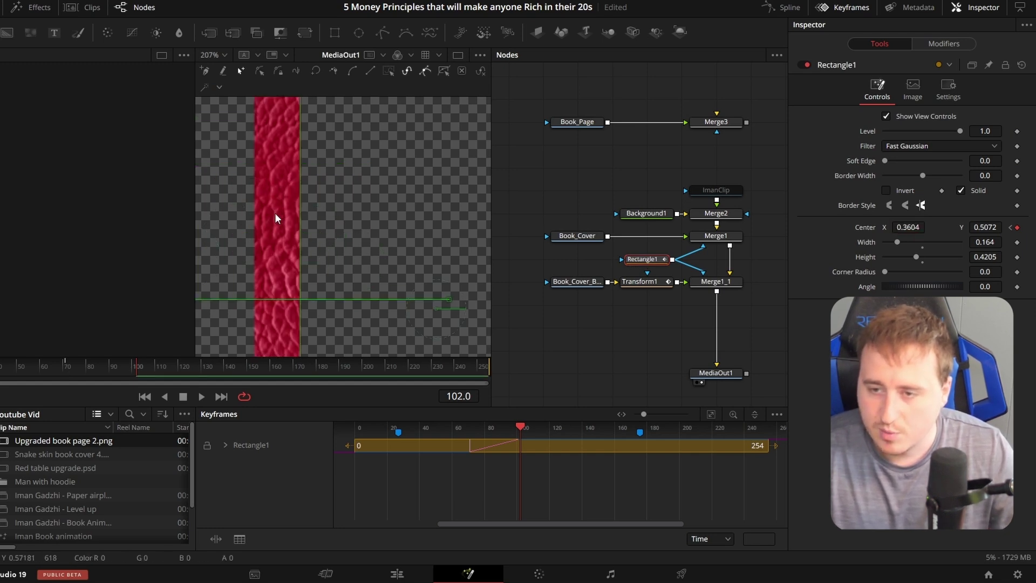
drag(287, 241, 292, 257)
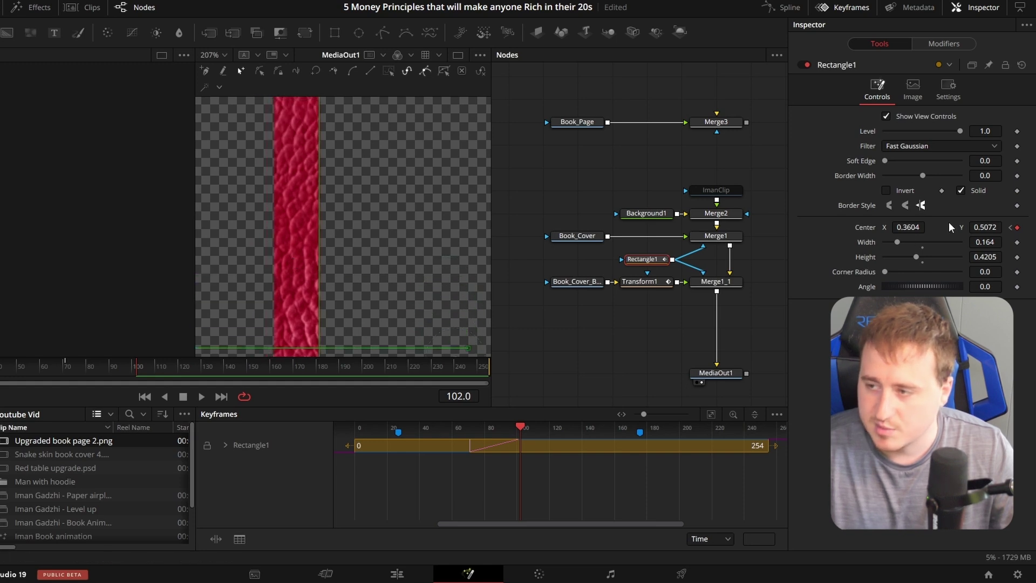
click(915, 227)
key(Up)
key(Up)
key(Down)
key(Down)
key(Down)
key(Down)
key(Down)
key(Down)
key(Down)
key(Down)
key(Down)
key(Down)
key(Down)
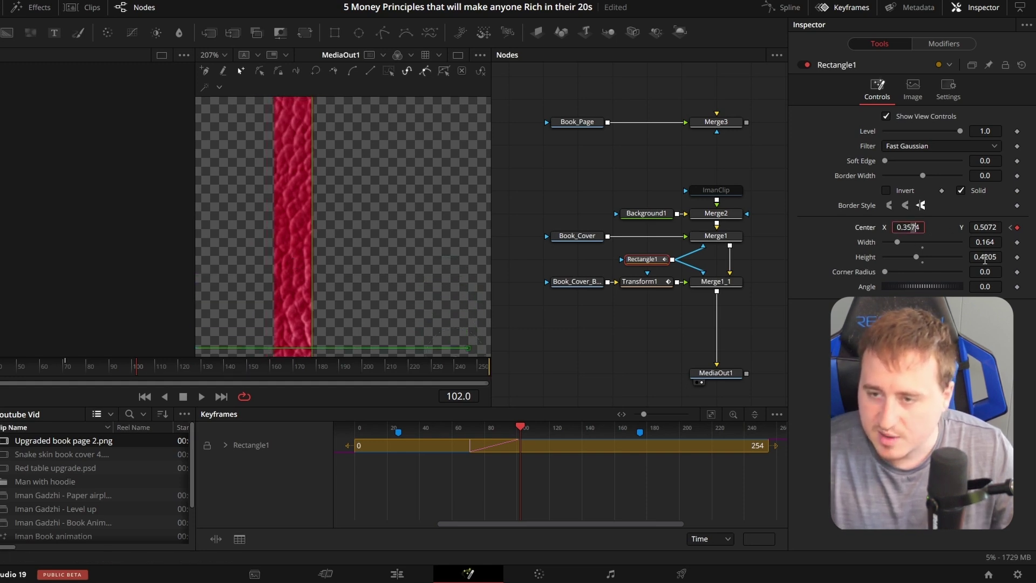
key(Down)
key(Down)
key(Down)
key(Down)
key(Down)
key(Down)
key(Down)
key(Down)
key(Down)
key(Down)
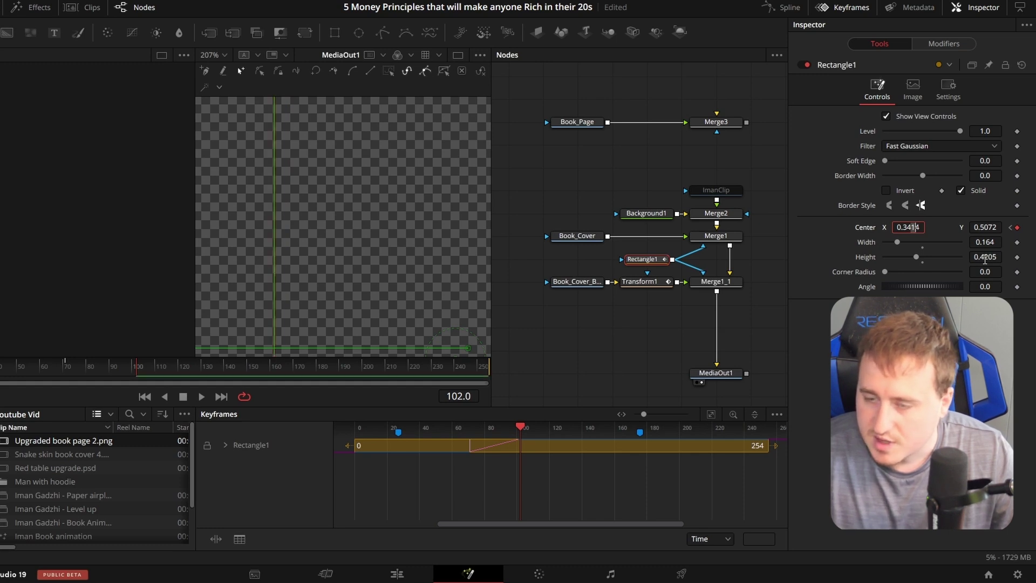
scroll(274, 189, up, 8)
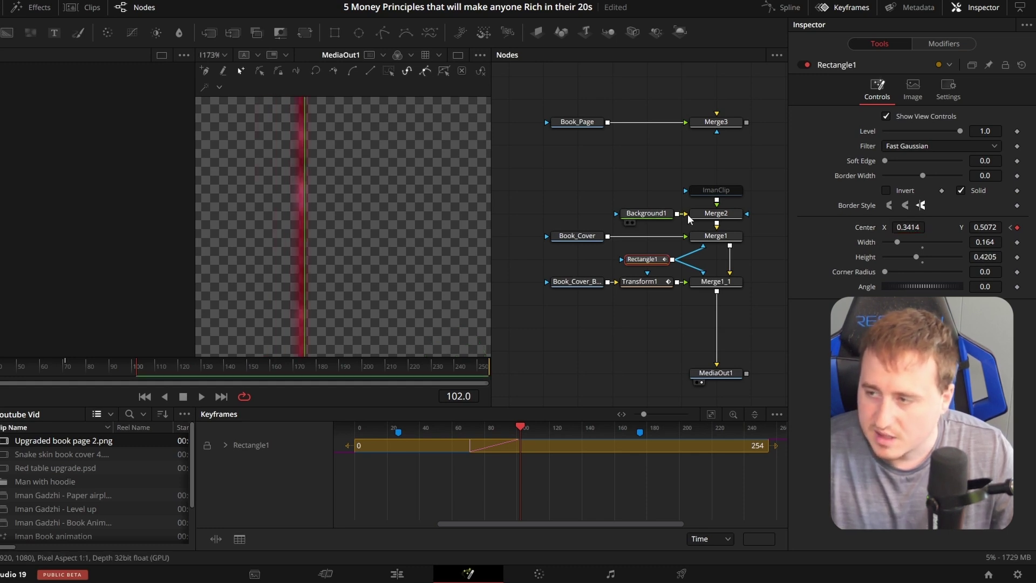
click(923, 228)
key(Down)
click(675, 326)
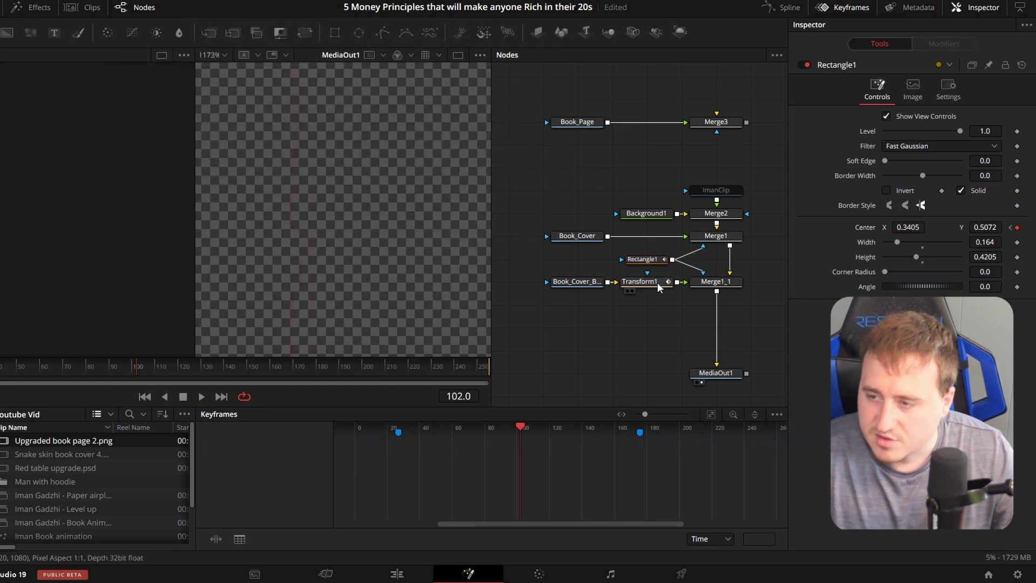
Step: At frame 102, set Transform1's Center X to 0.337 to bring the mirrored back cover into the mask area
click(657, 283)
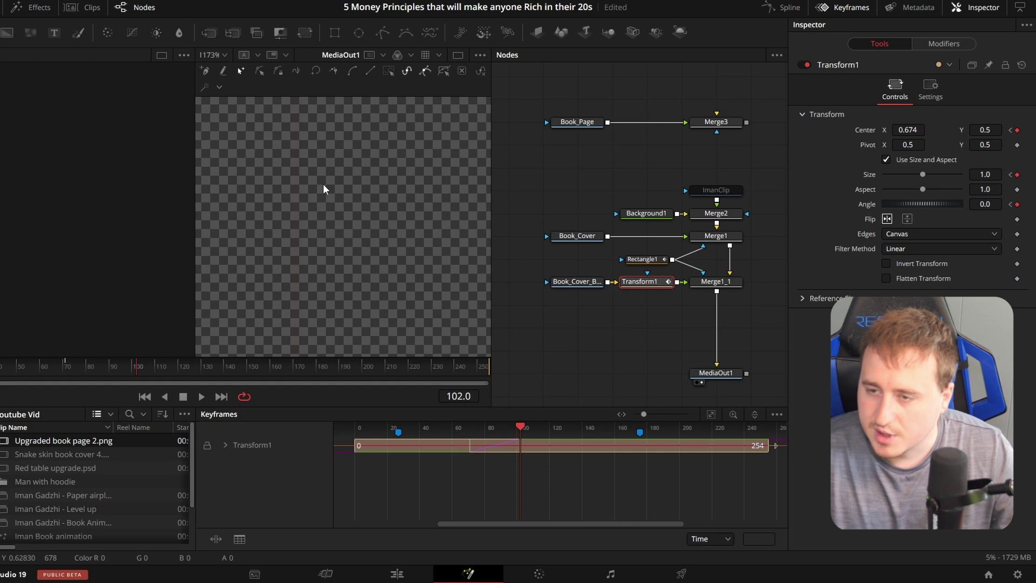
click(612, 330)
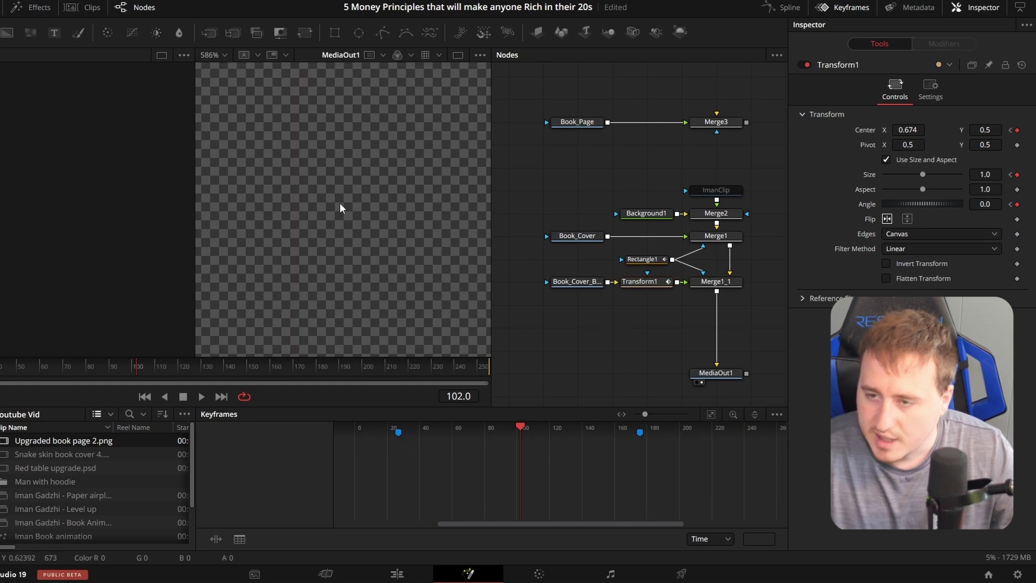
scroll(362, 213, down, 2)
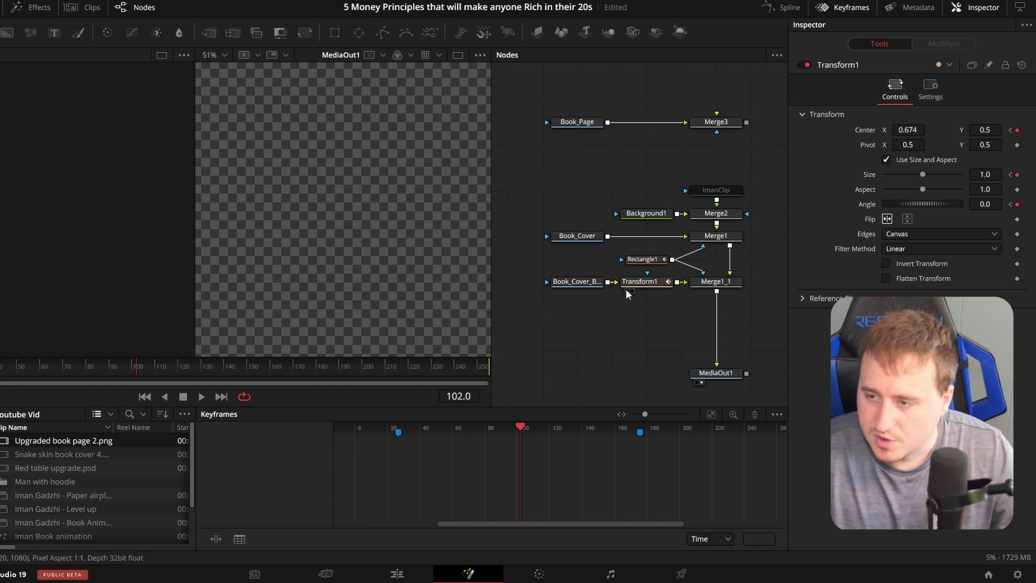
click(639, 281)
drag(912, 132, 877, 131)
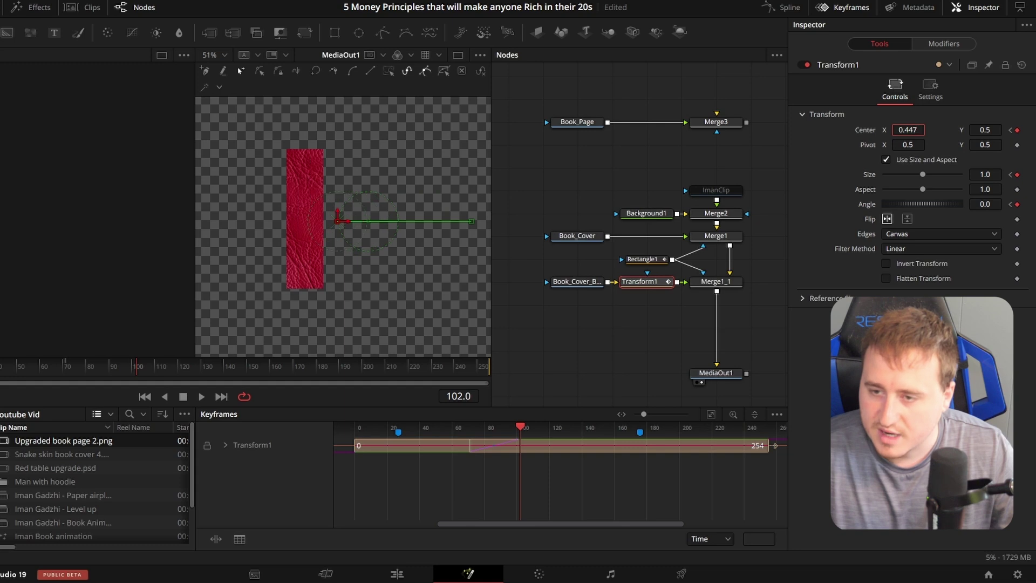
drag(877, 131, 870, 131)
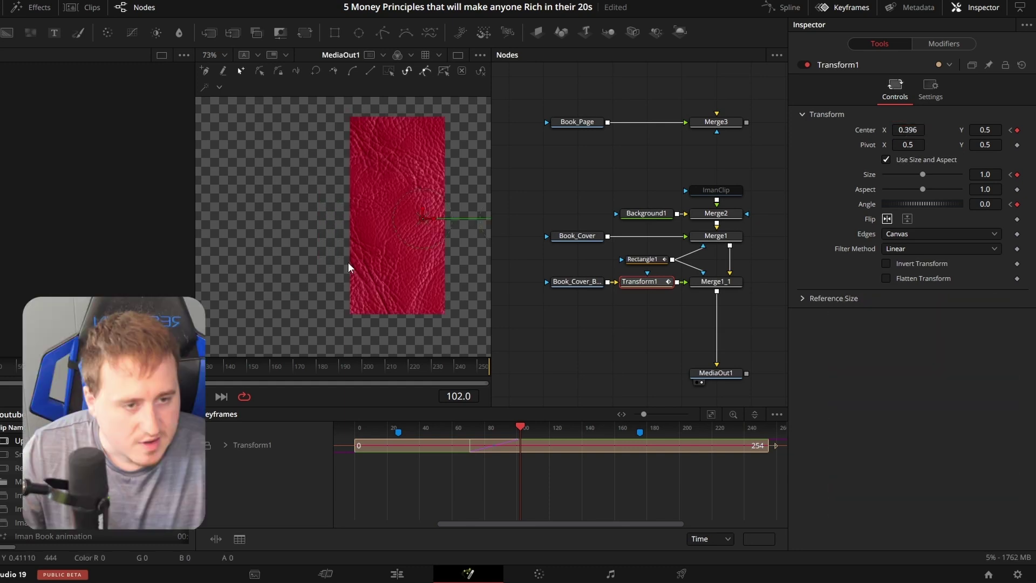
drag(348, 262, 364, 271)
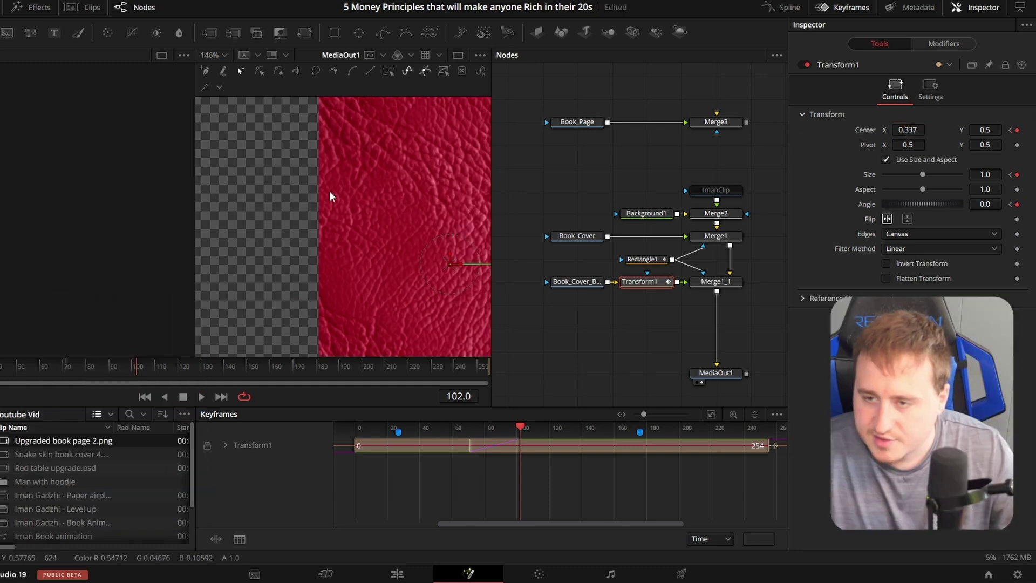
drag(313, 183, 326, 228)
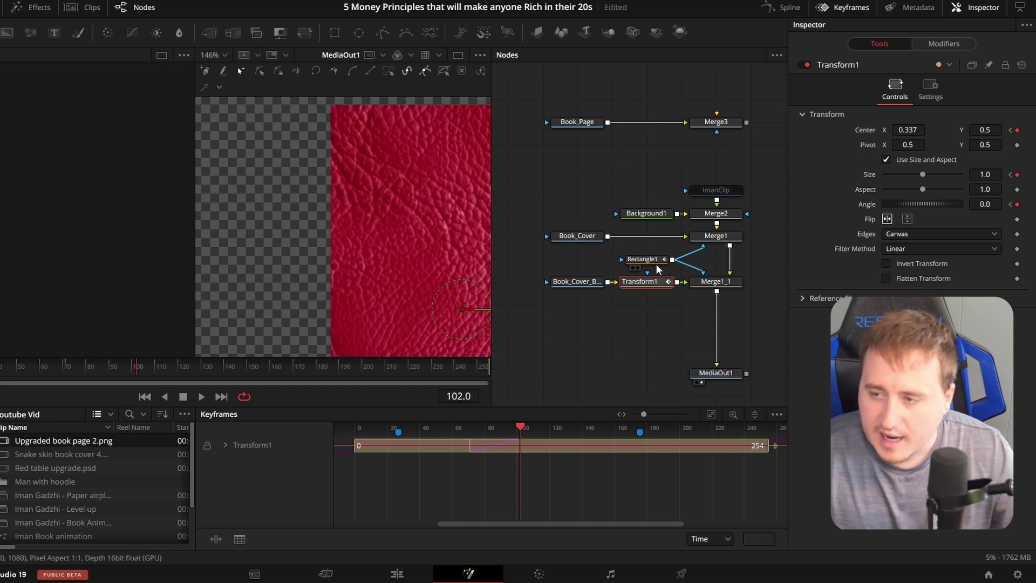
Step: Pin Transform1's settings in the Inspector and select Rectangle1, so both nodes' controls and the mask outline can be used together
mouse_move(650, 263)
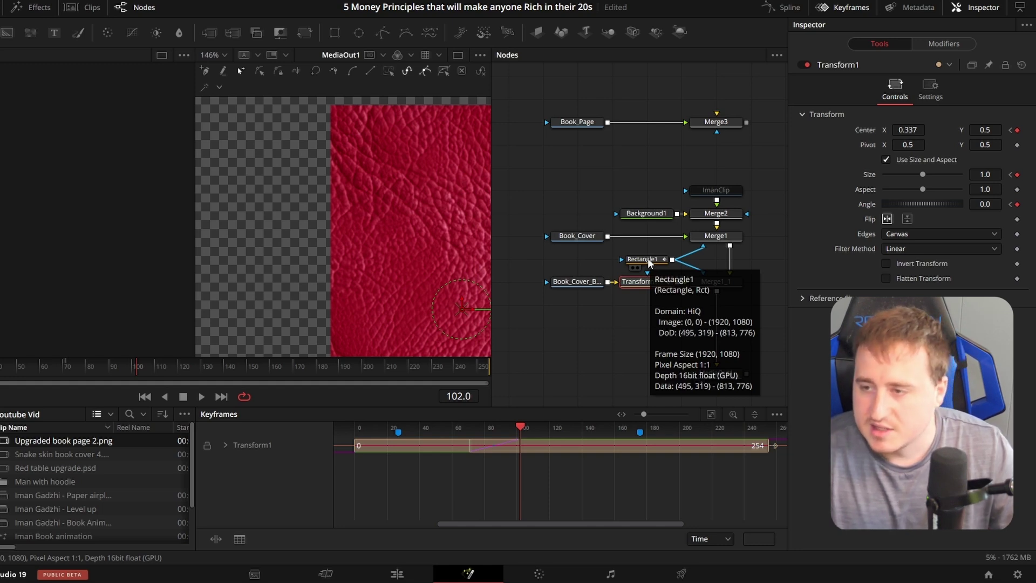
ctrl+click(649, 260)
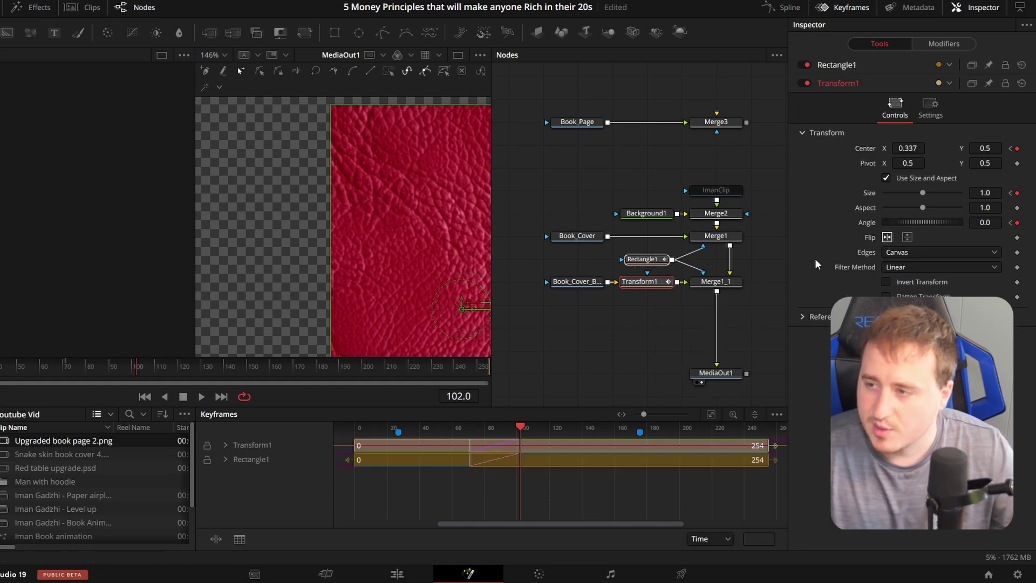
click(988, 82)
click(600, 328)
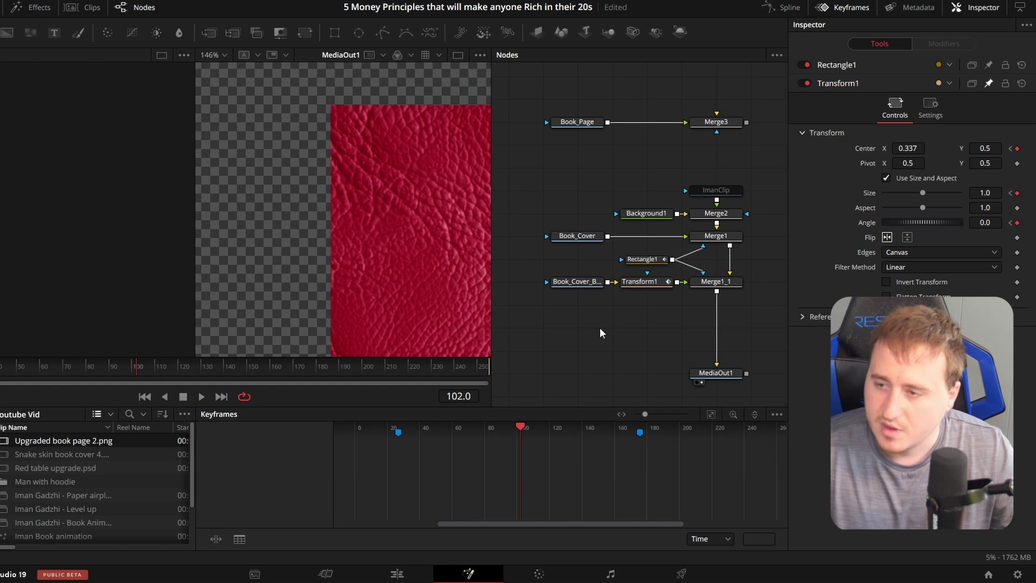
click(643, 260)
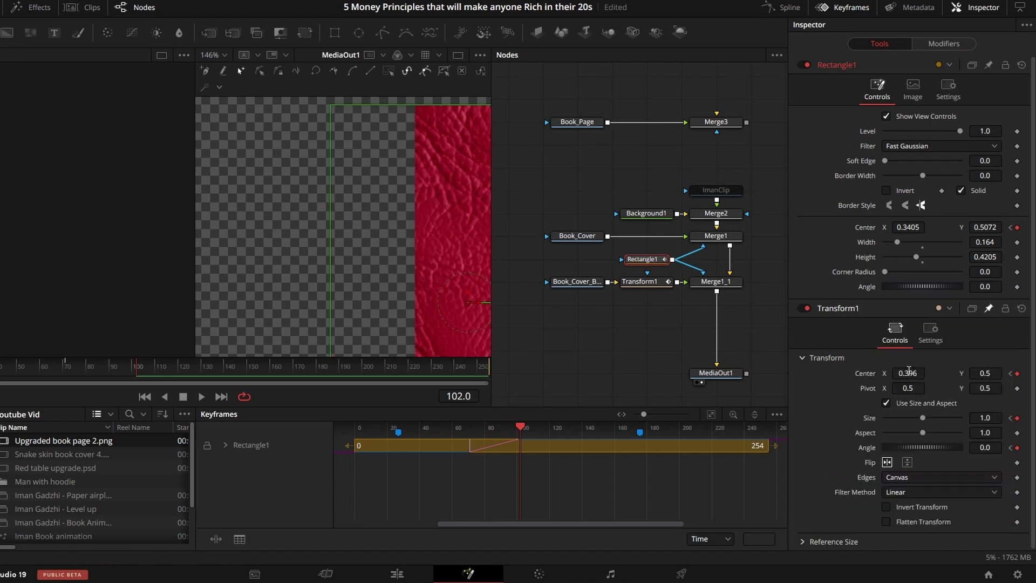
Step: At frame 102, fine-tune Transform1's Center X to 0.3453 so the back cover's edges line up with the Rectangle1 mask
drag(909, 372, 887, 372)
scroll(334, 186, up, 5)
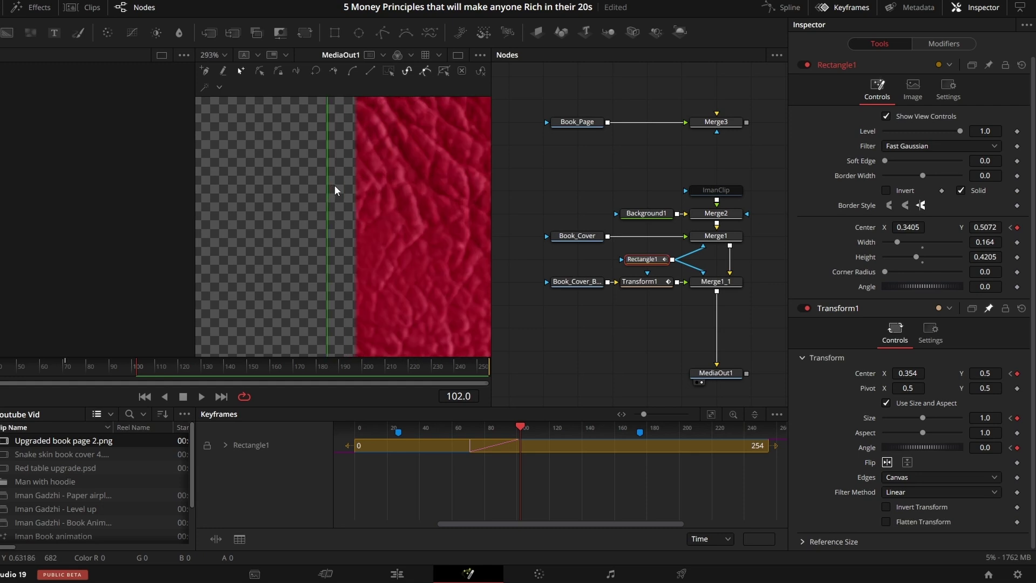
scroll(334, 185, up, 3)
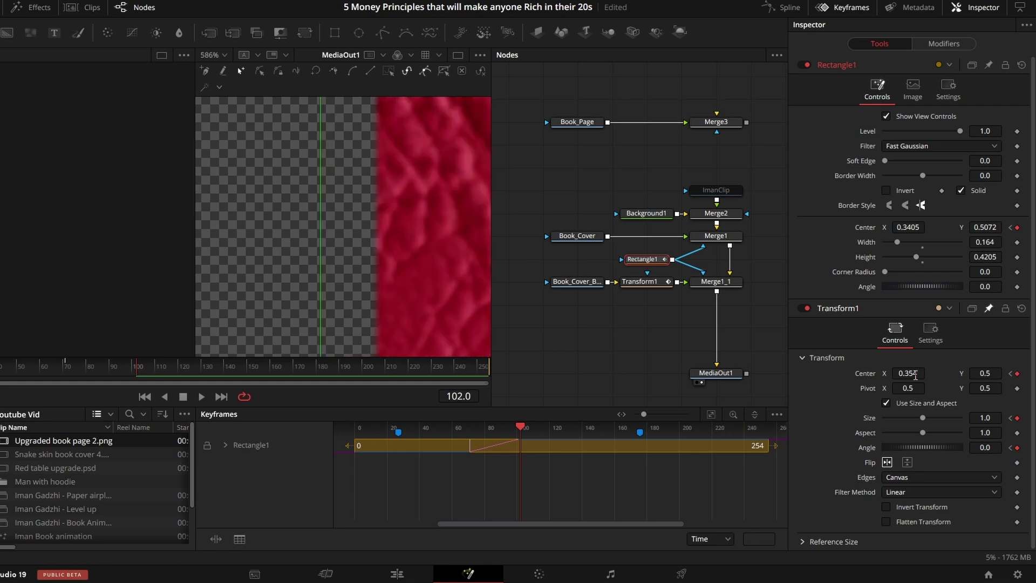
scroll(337, 189, up, 5)
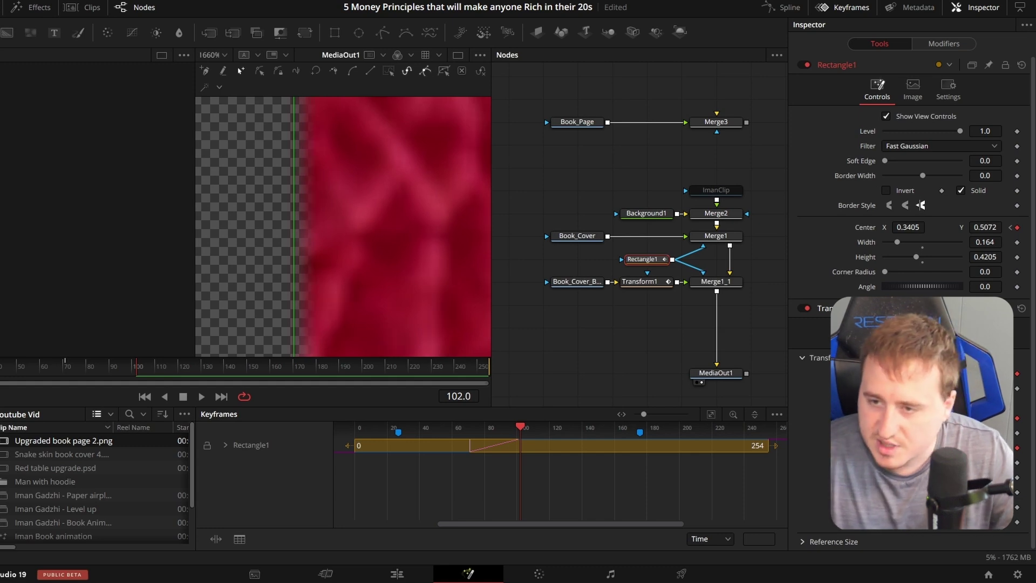
click(630, 333)
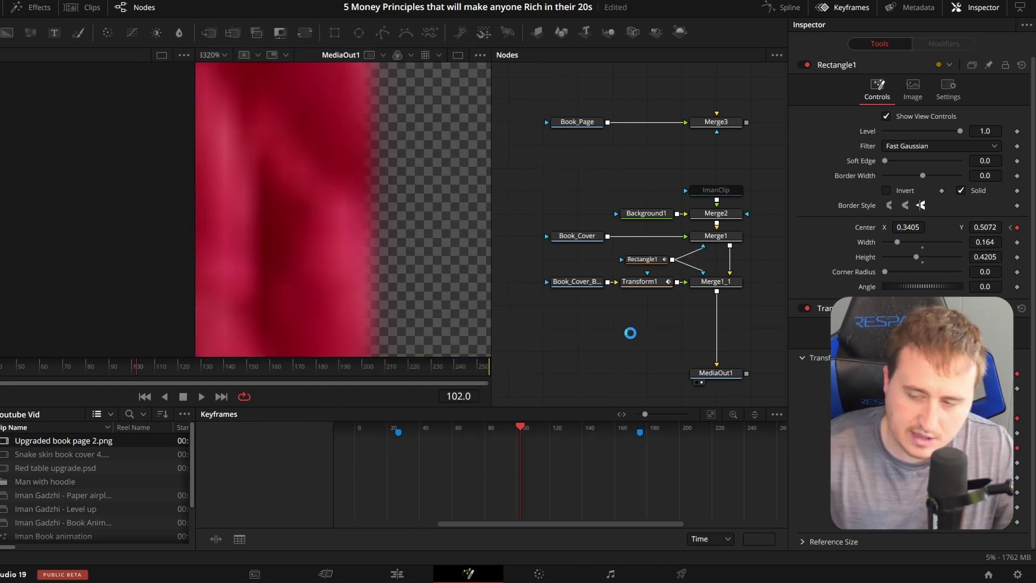
Step: Play back the cover-opening animation on the whole frame to check the movement from frame 71 to 102
scroll(381, 148, down, 10)
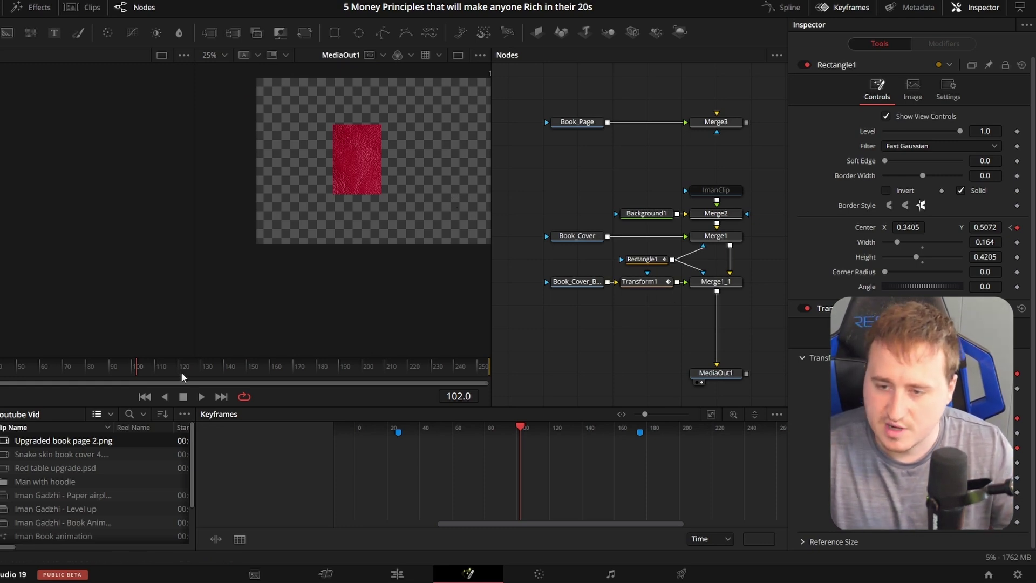
key(space)
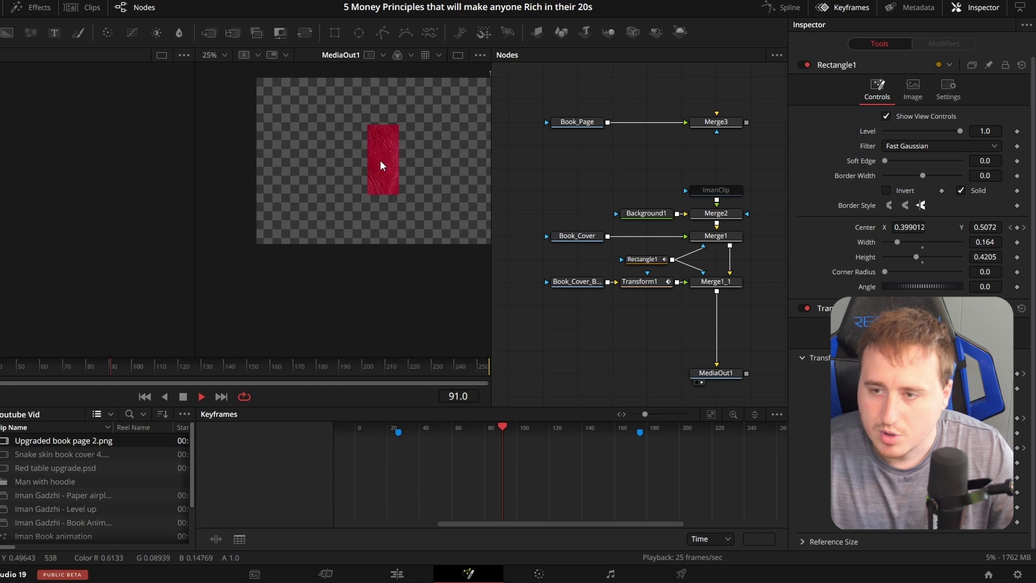
key(space)
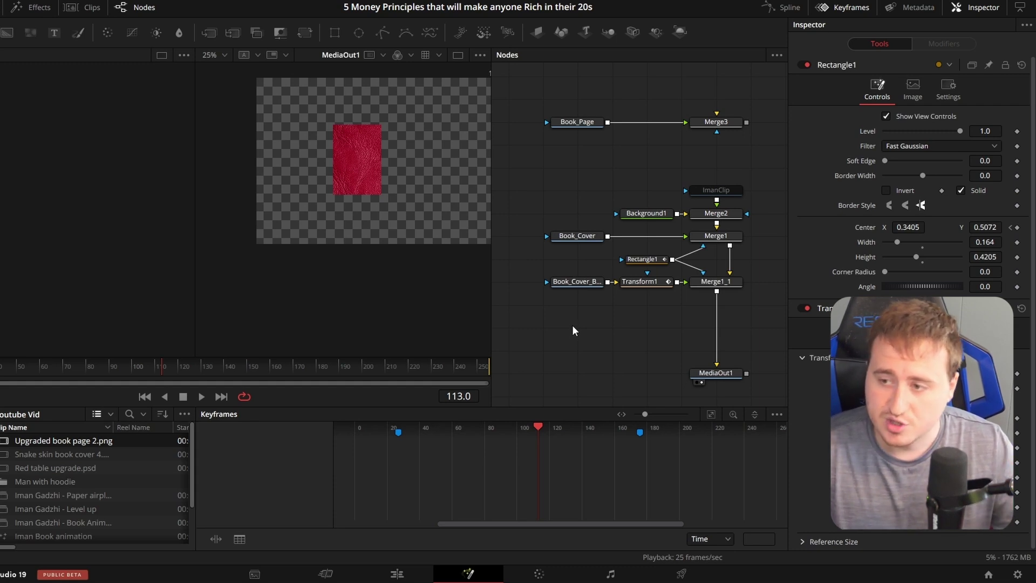
Step: Move MediaOut1 further down the node graph to clear space below the cover nodes
drag(667, 337, 726, 397)
drag(613, 332, 572, 133)
drag(682, 197, 679, 362)
drag(554, 185, 566, 303)
drag(614, 230, 632, 290)
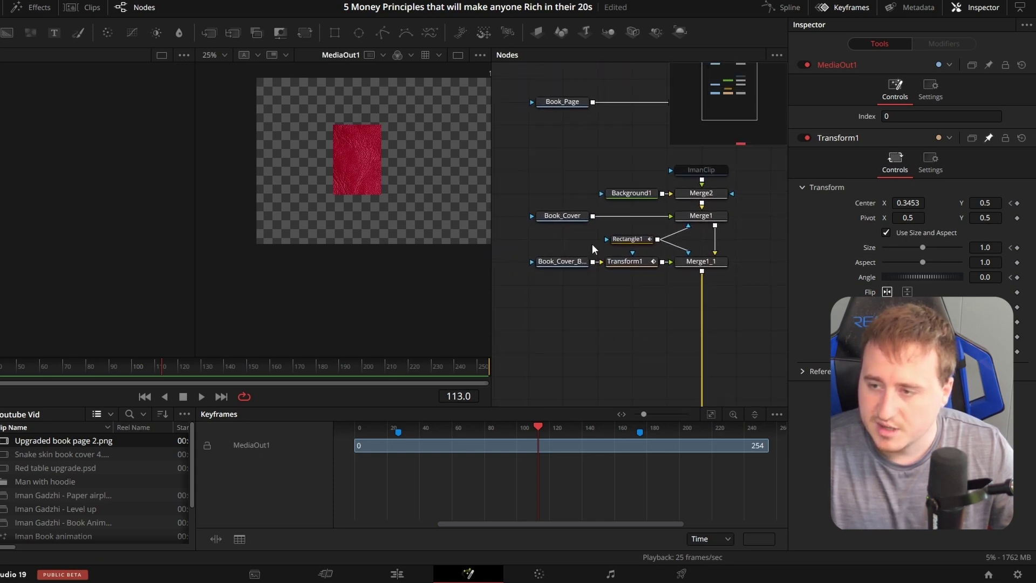
Step: Add an Underlay behind the front and back cover nodes with their merges and mask, and shift the group down clear of Background1 and Merge2
drag(513, 199, 736, 301)
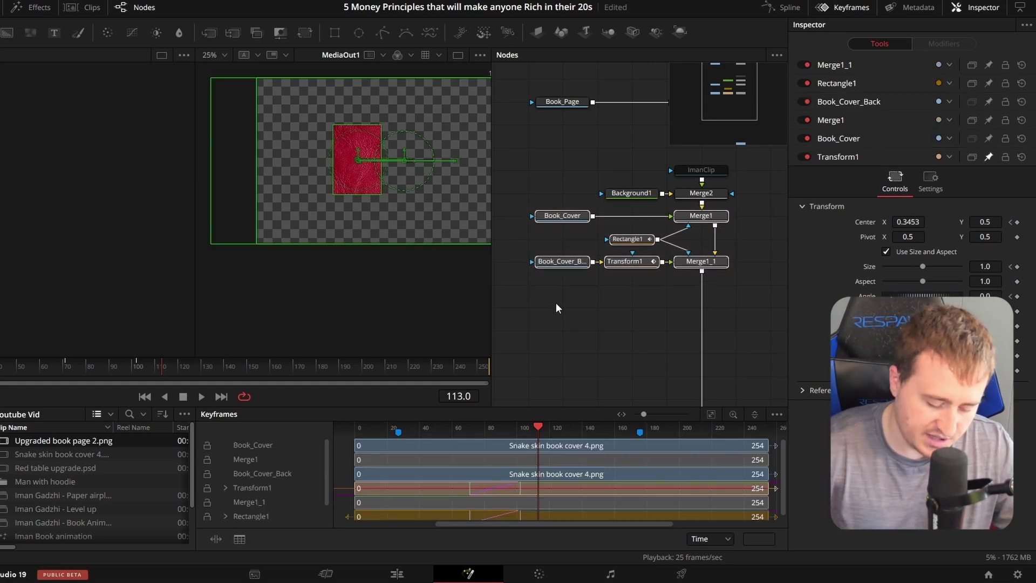
key(shift+space)
text(transunder)
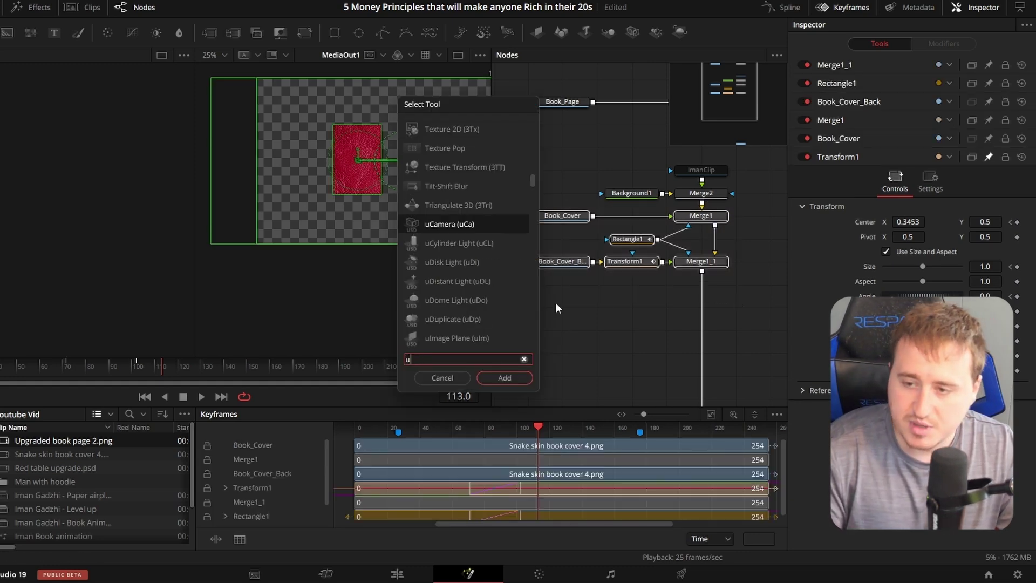
key(Return)
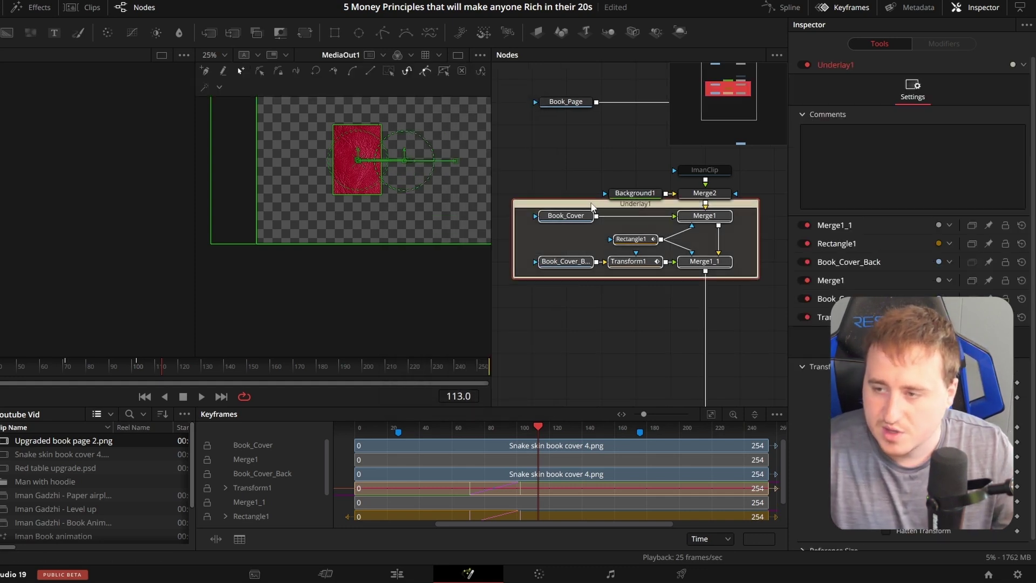
drag(592, 206, 592, 230)
click(535, 197)
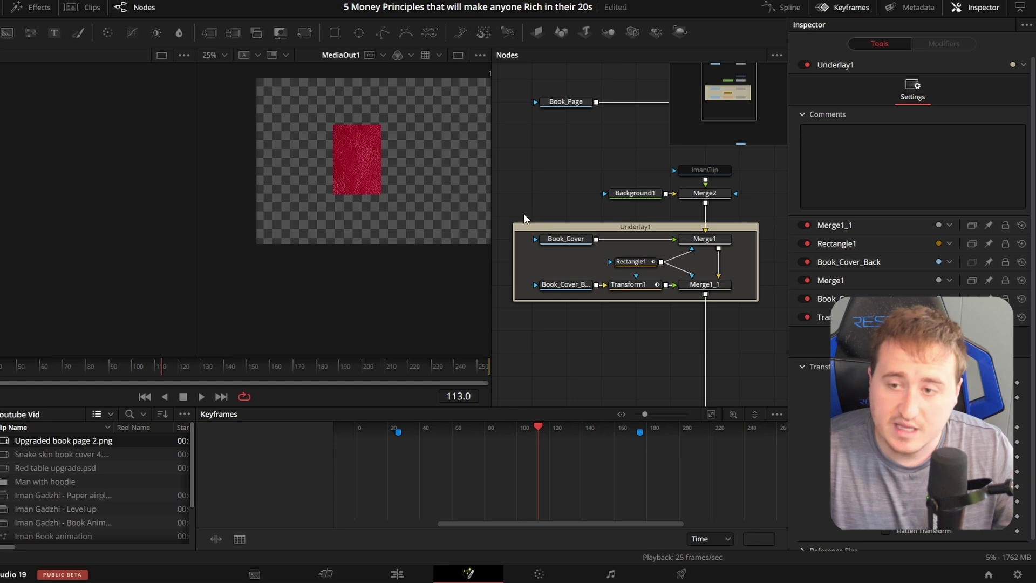
Step: Rename the underlay Book_Front_Cover and set its color to Orange
click(639, 228)
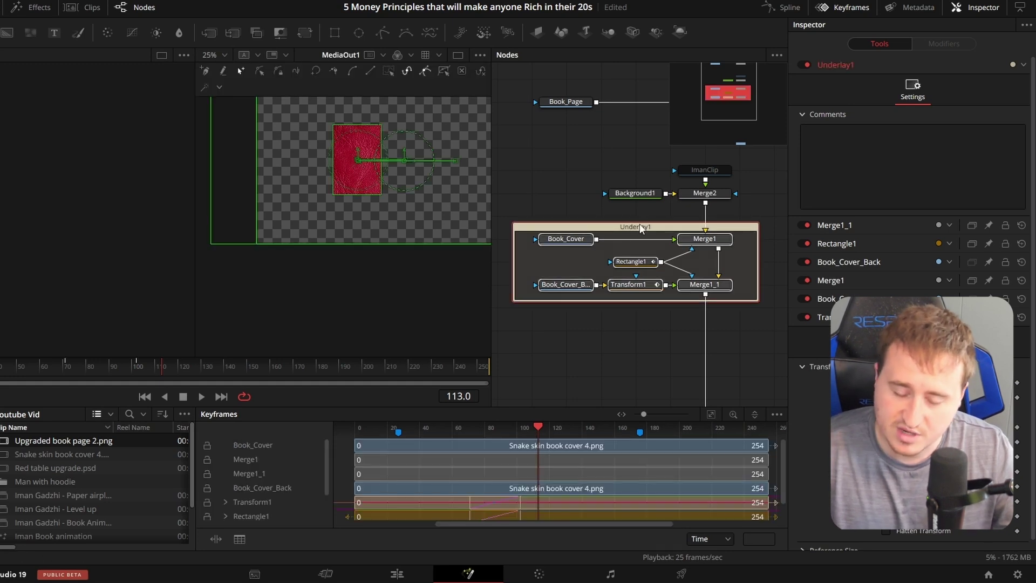
key(F2)
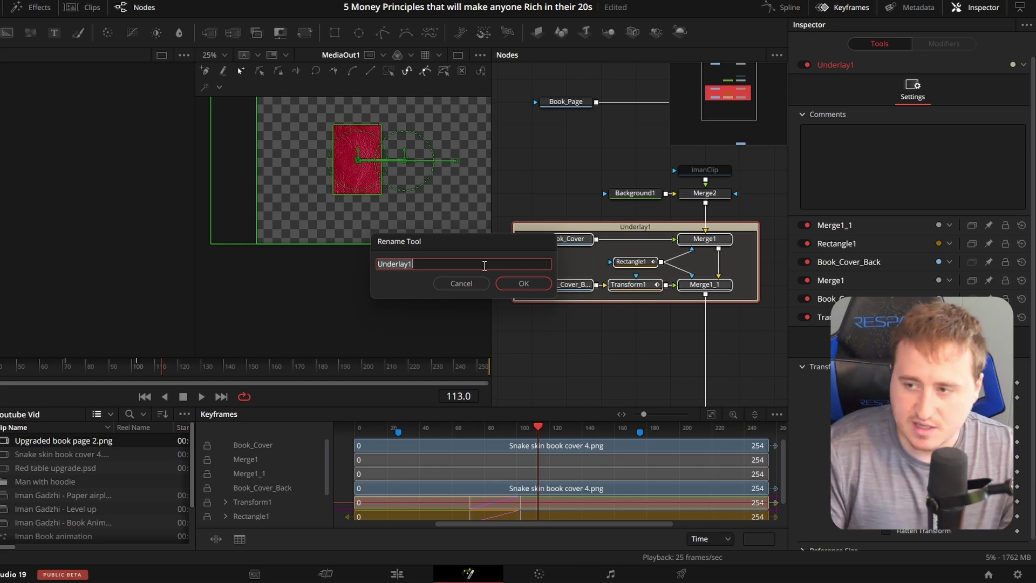
text(Book_Cover)
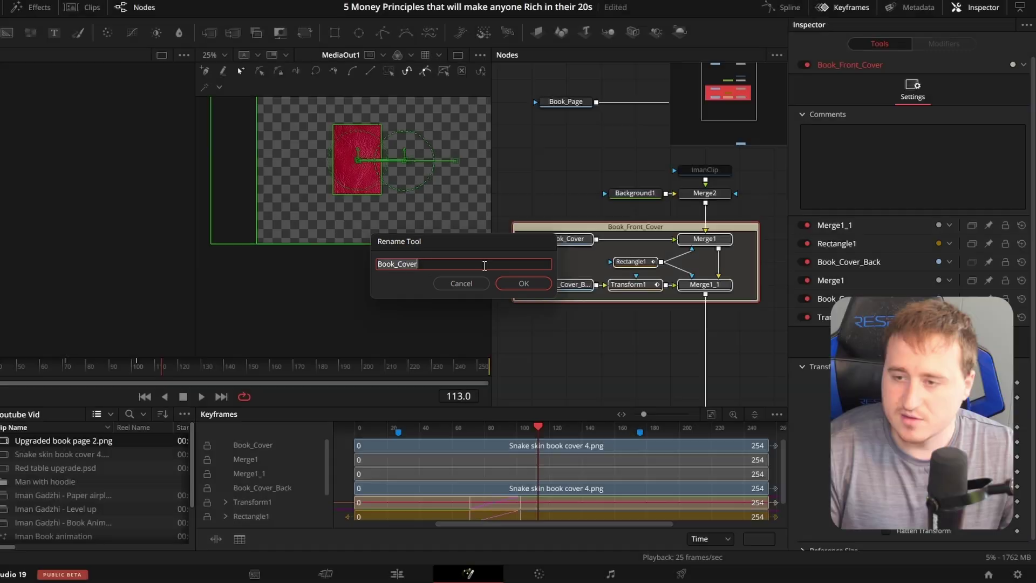
key(Return)
right_click(639, 227)
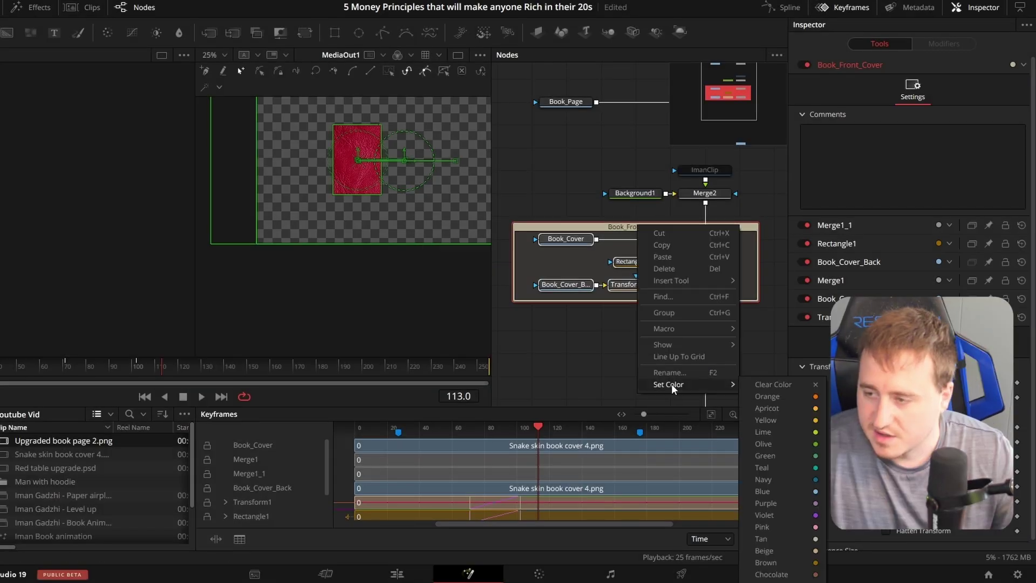
click(773, 397)
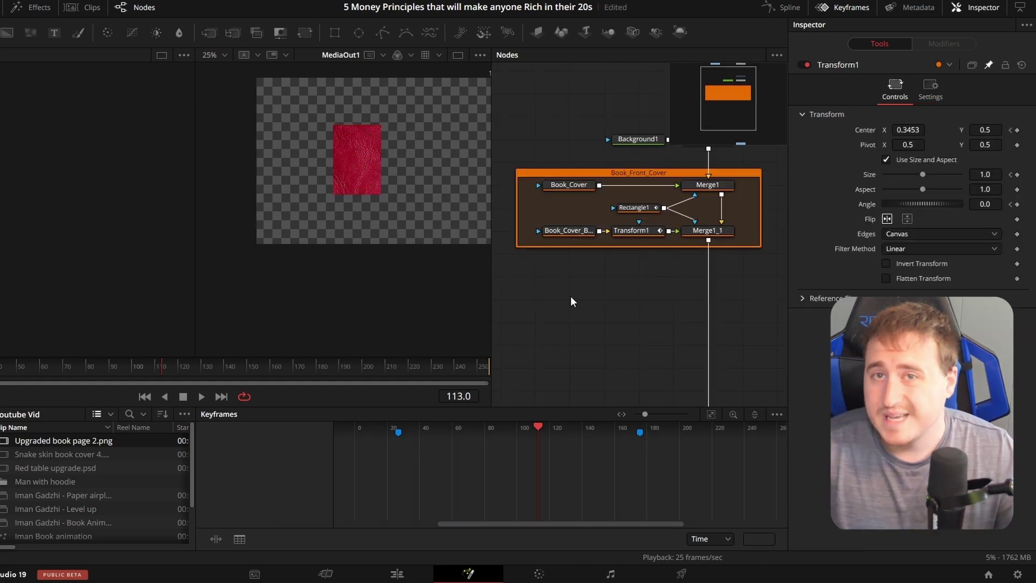
Step: Move Book_Page and Merge3 below the Book_Front_Cover underlay and insert Merge3 between Merge1_1 and MediaOut1
drag(604, 286, 517, 373)
drag(536, 137, 723, 222)
drag(559, 181, 543, 396)
drag(539, 352, 559, 212)
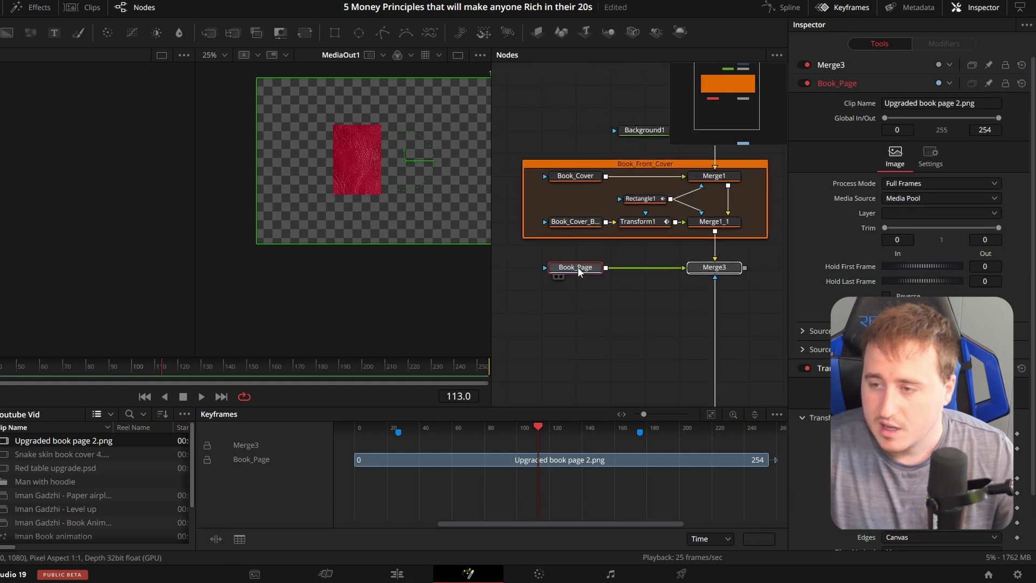
drag(574, 269, 574, 291)
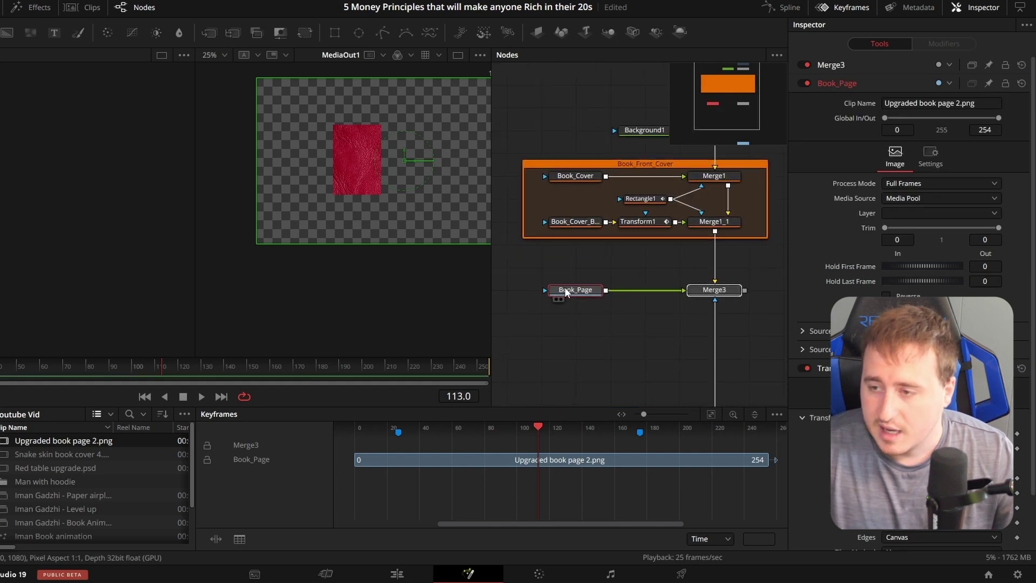
click(715, 295)
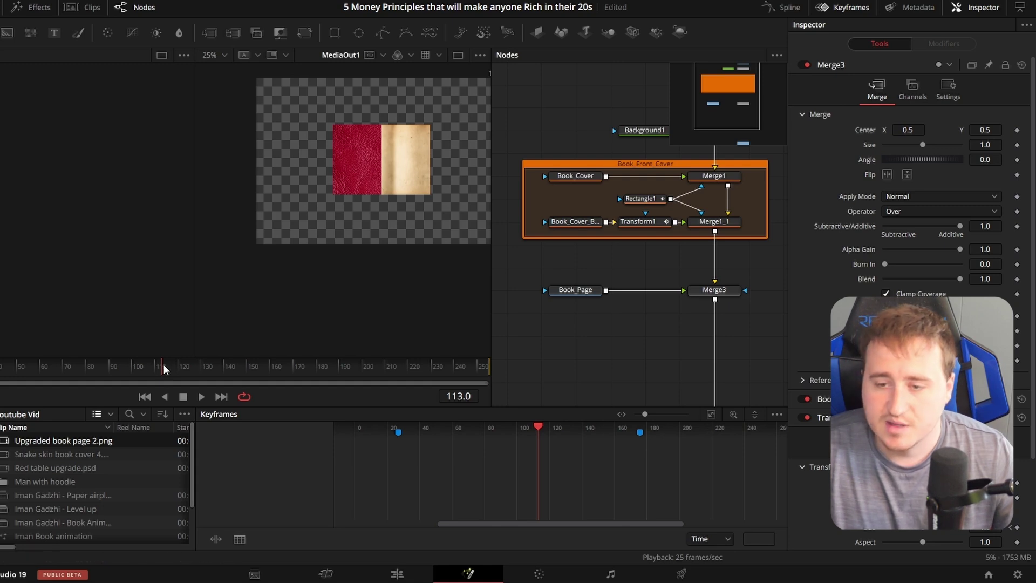
Step: Swap Merge3's foreground and background inputs so the page lies beneath the cover, check nearby frames, and save the project
drag(150, 367, 174, 378)
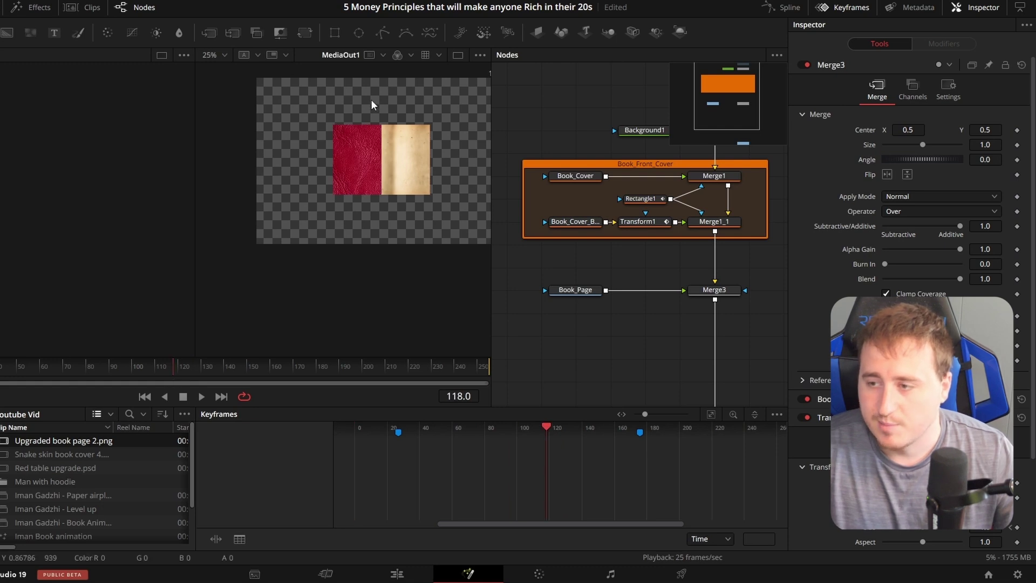
drag(624, 334, 597, 351)
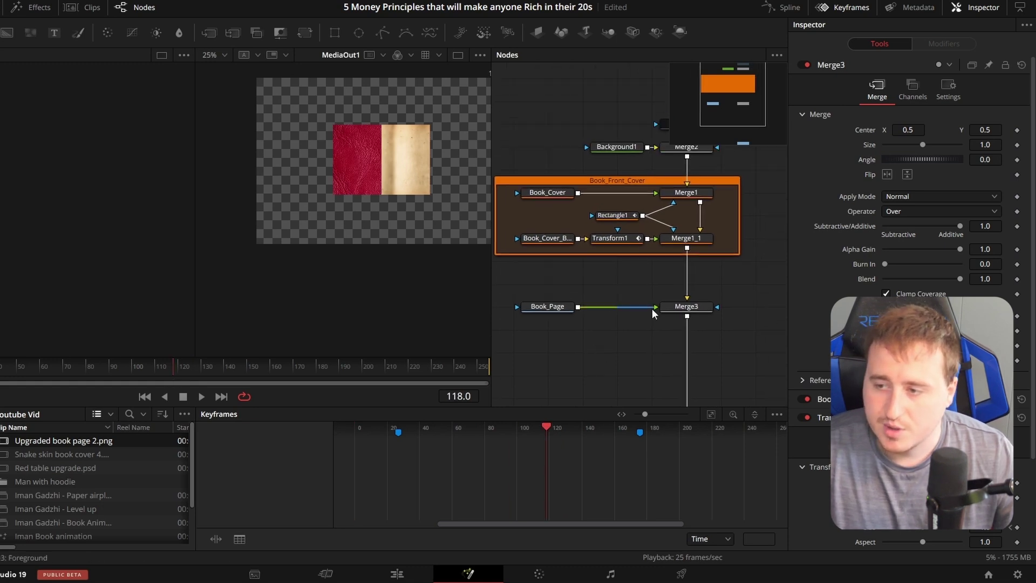
click(687, 308)
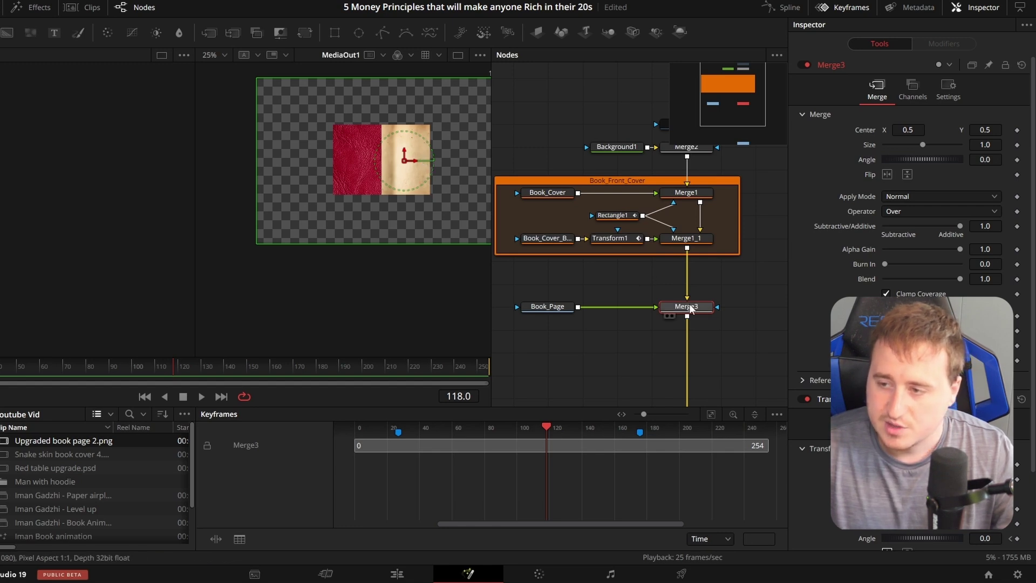
key(ctrl+t)
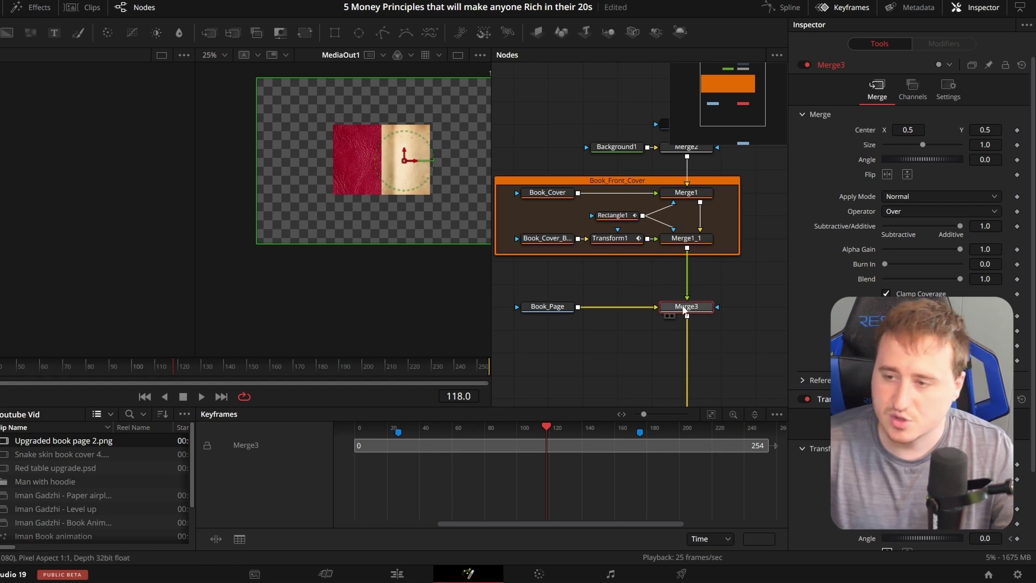
click(592, 347)
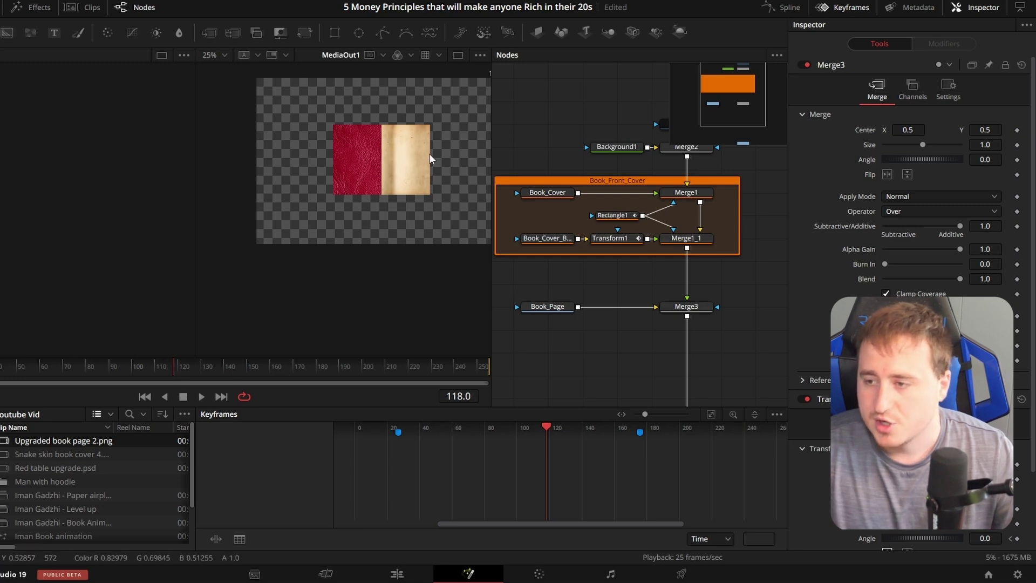
drag(178, 369, 142, 369)
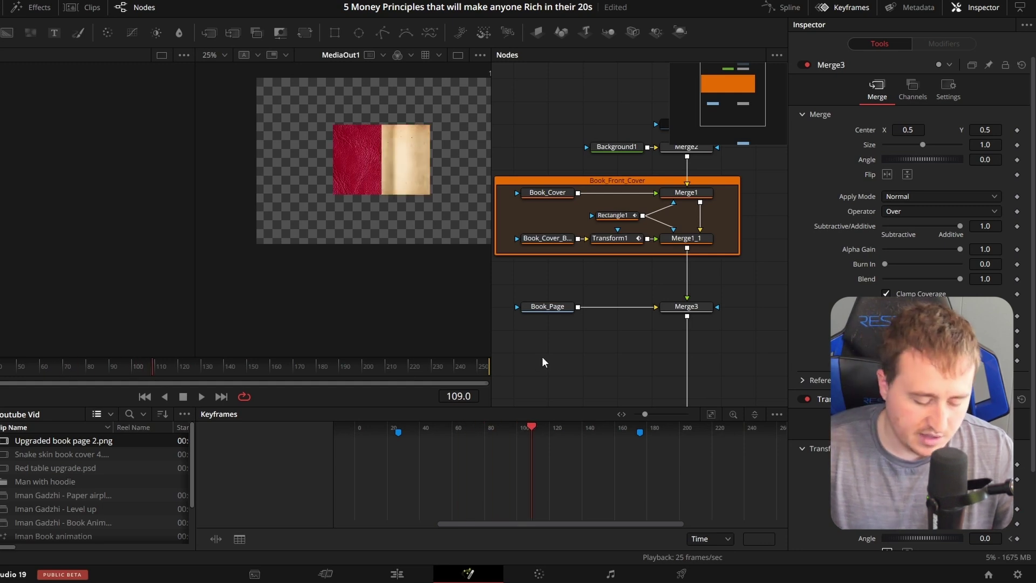
key(ctrl+s)
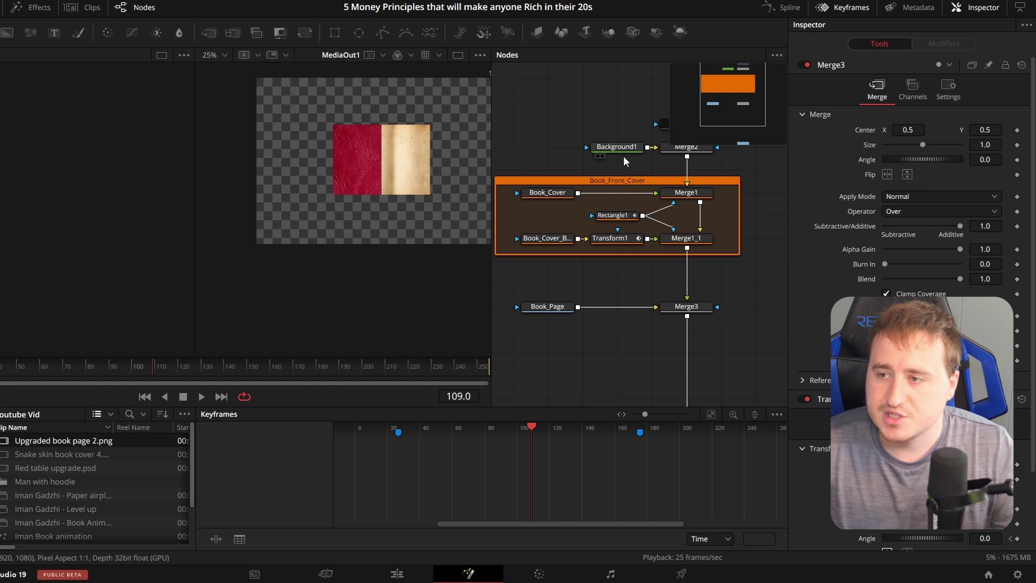
Step: Enable the ImanClip node again and go to frame 71
drag(623, 157, 527, 210)
click(584, 179)
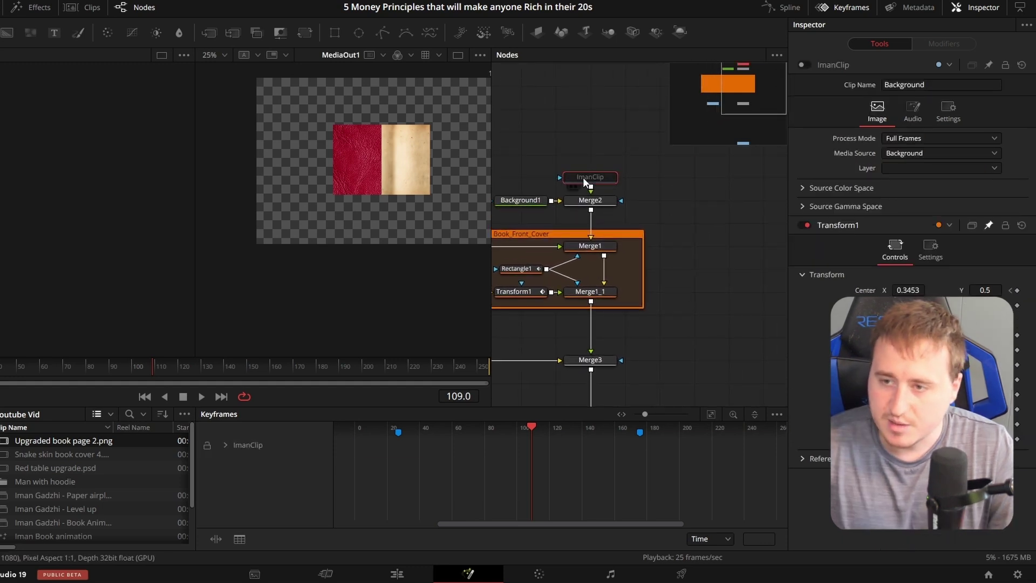
key(ctrl+p)
drag(639, 210, 682, 210)
drag(187, 365, 59, 374)
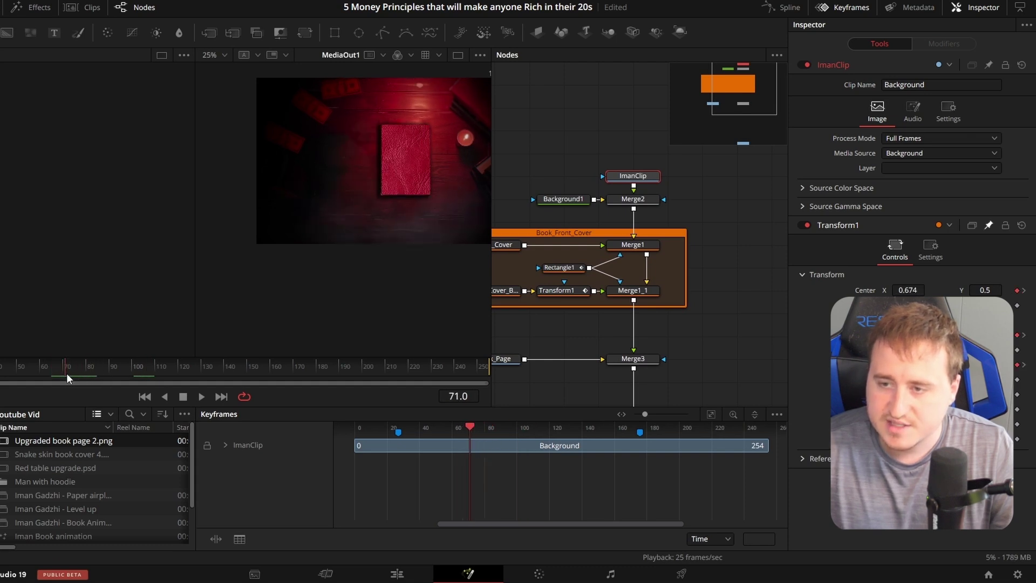
Step: Temporarily disable Merge1 to examine the title lettering on the reference book cover up close
drag(634, 250, 691, 212)
click(696, 205)
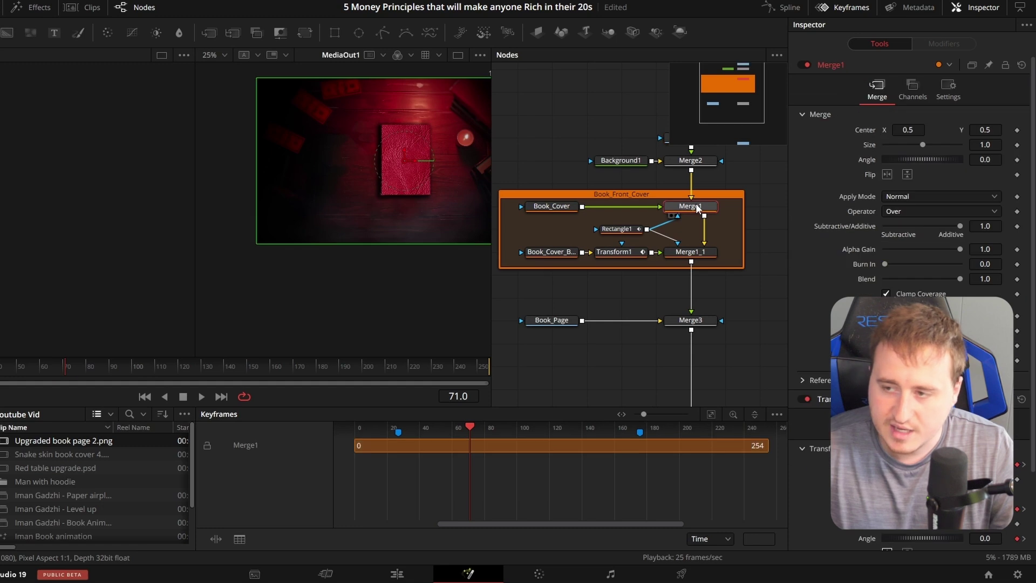
key(ctrl+p)
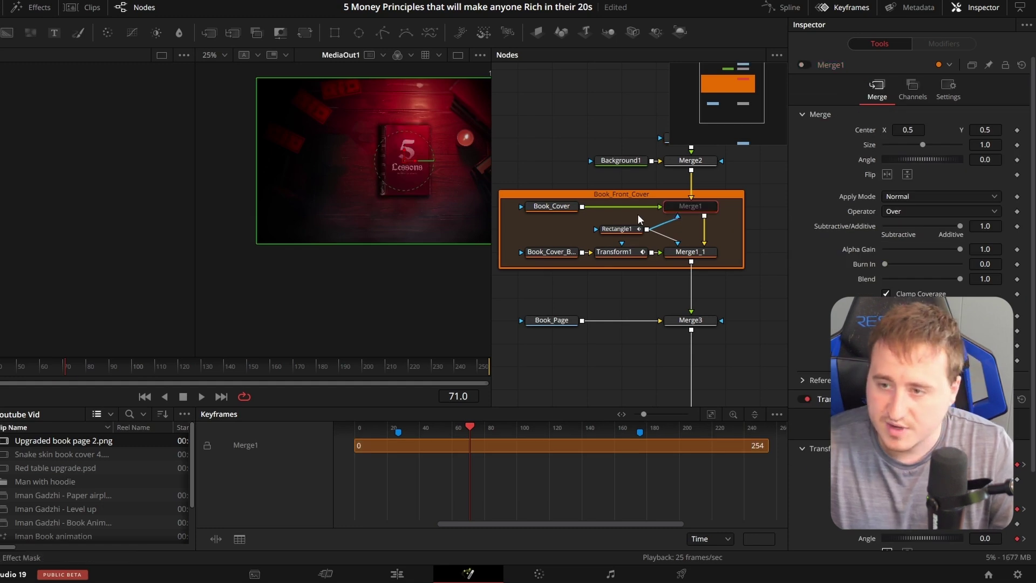
scroll(412, 157, up, 5)
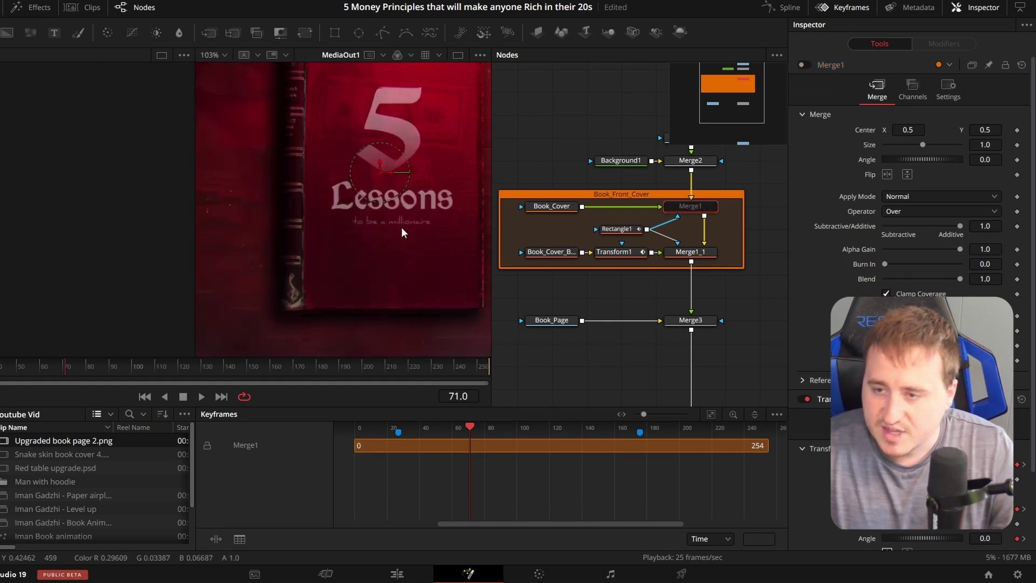
scroll(651, 215, up, 1)
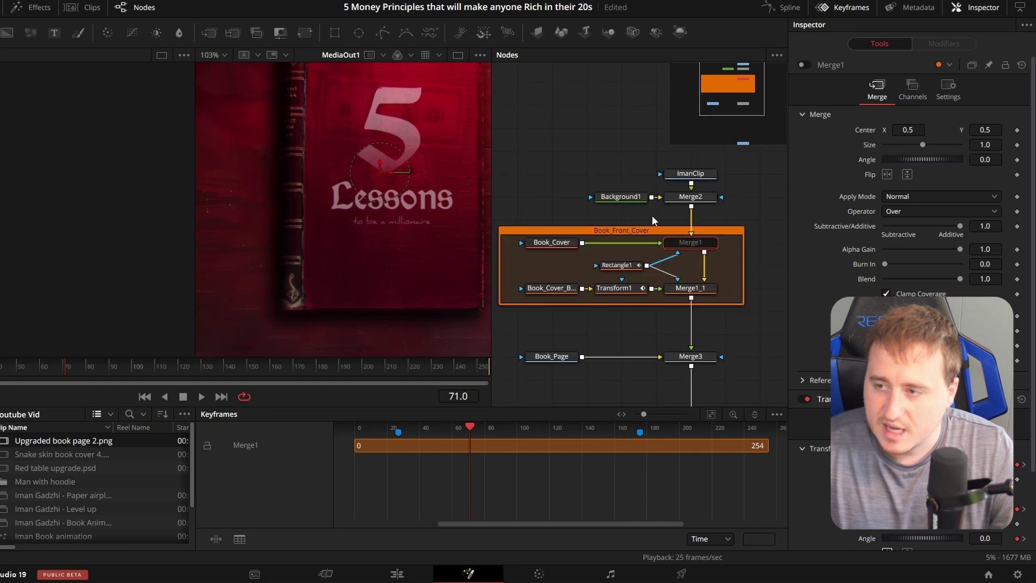
Step: Load ImanClip into the first viewer as a reference for the cover title, and re-enable Merge1
click(691, 173)
key(1)
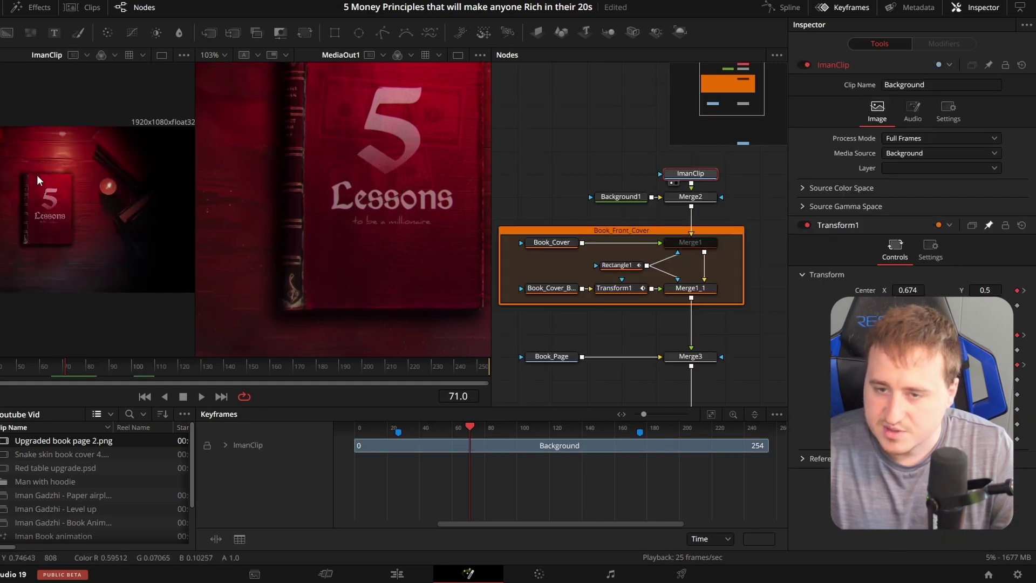
scroll(59, 202, up, 1)
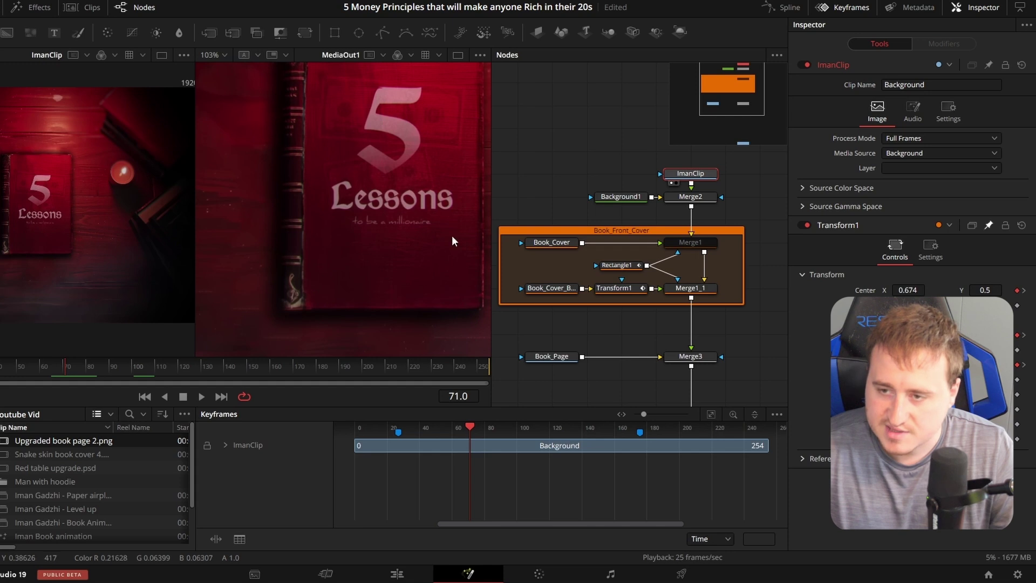
scroll(695, 215, down, 1)
click(695, 216)
key(ctrl+p)
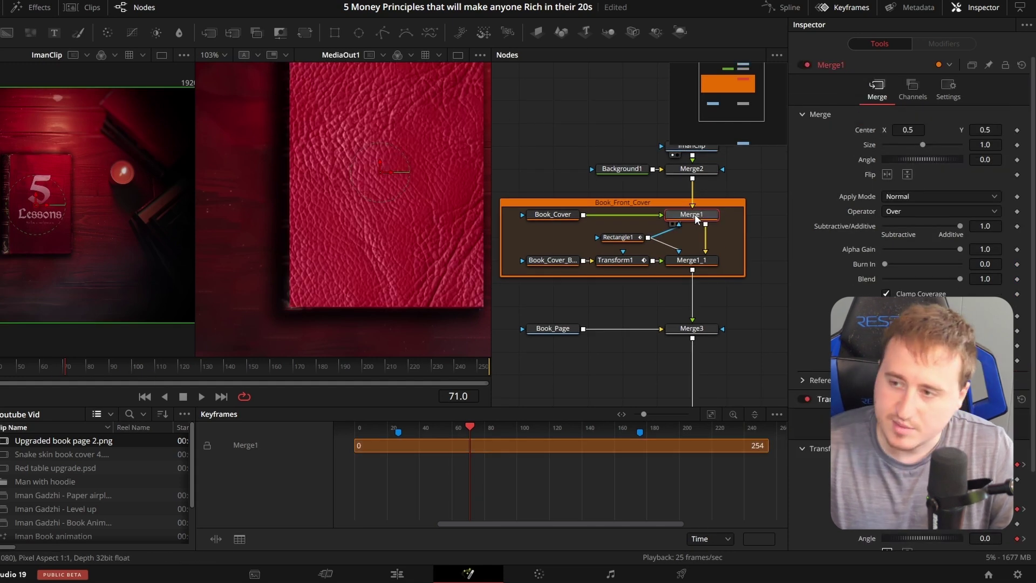
click(764, 186)
Step: Extend the Book_Front_Cover underlay downward and move Book_Page and Merge3 below it to make room for more nodes
drag(641, 274, 656, 241)
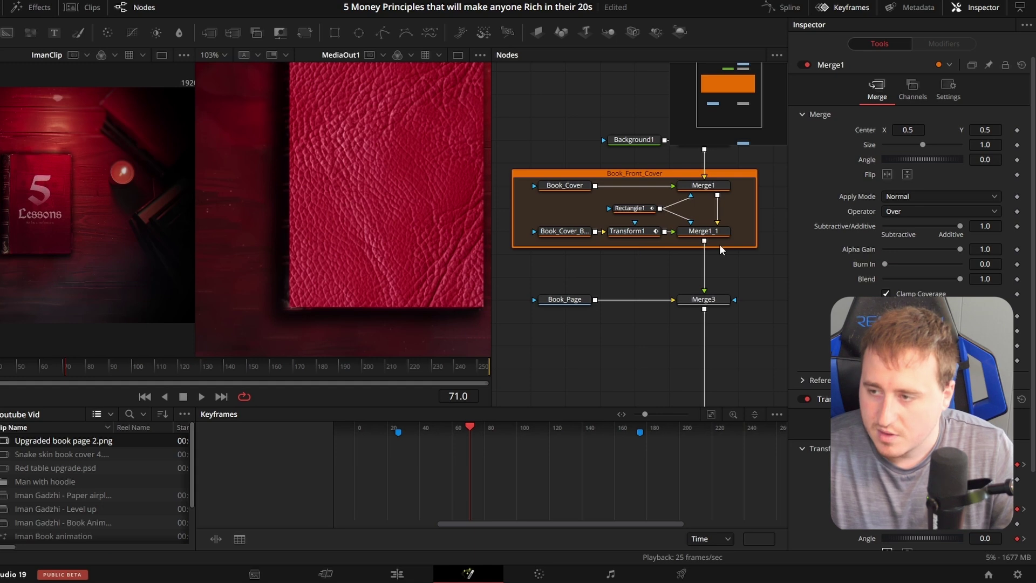
drag(755, 246, 772, 281)
drag(626, 338, 638, 286)
drag(521, 238, 747, 285)
drag(572, 248, 572, 362)
drag(525, 231, 514, 304)
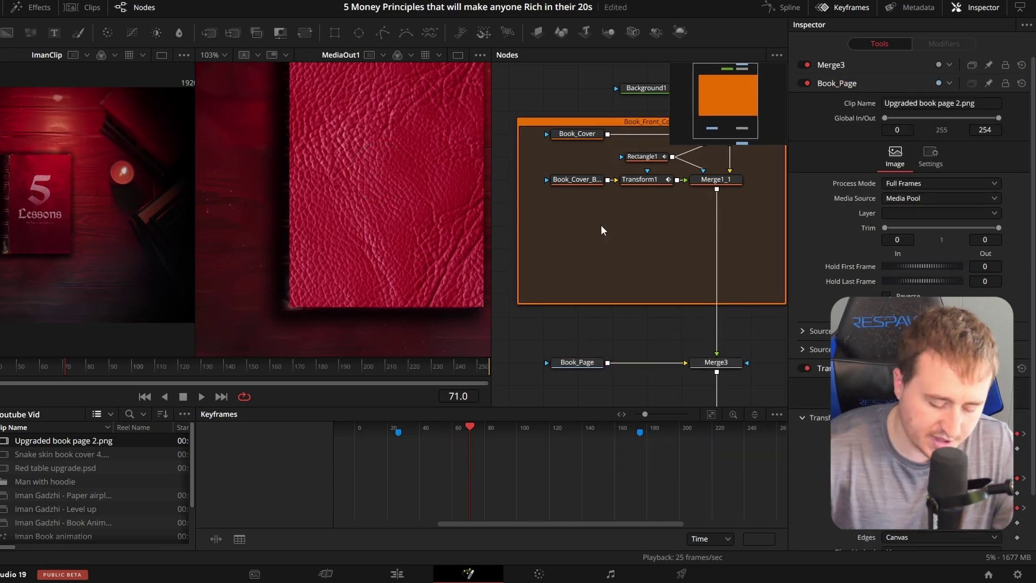
Step: Add a Text+ node inside the Book_Front_Cover underlay, below Transform1
key(shift+space)
text(under)
key(BackSpace)
key(BackSpace)
key(BackSpace)
key(BackSpace)
key(BackSpace)
text(tex)
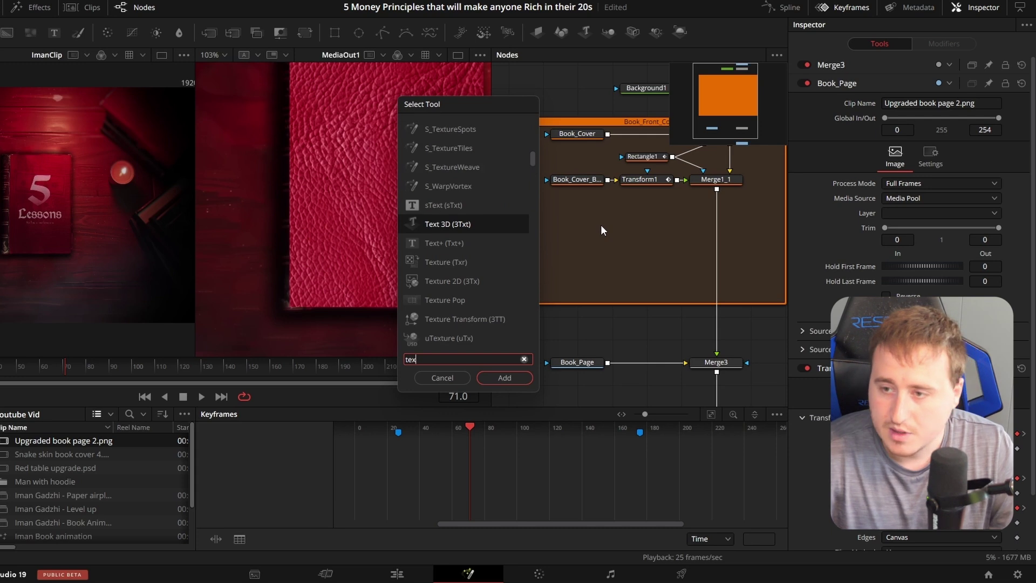
key(Down)
key(Return)
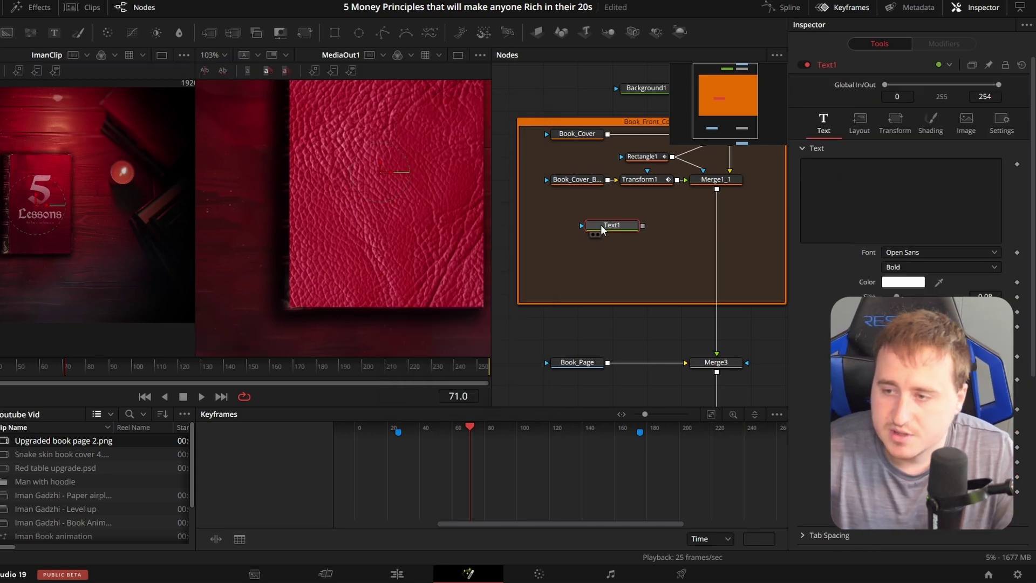
Step: Merge Text1 over Merge1_1's output, align it under the cover nodes, and enter 5 as its text
drag(610, 224, 717, 190)
click(578, 225)
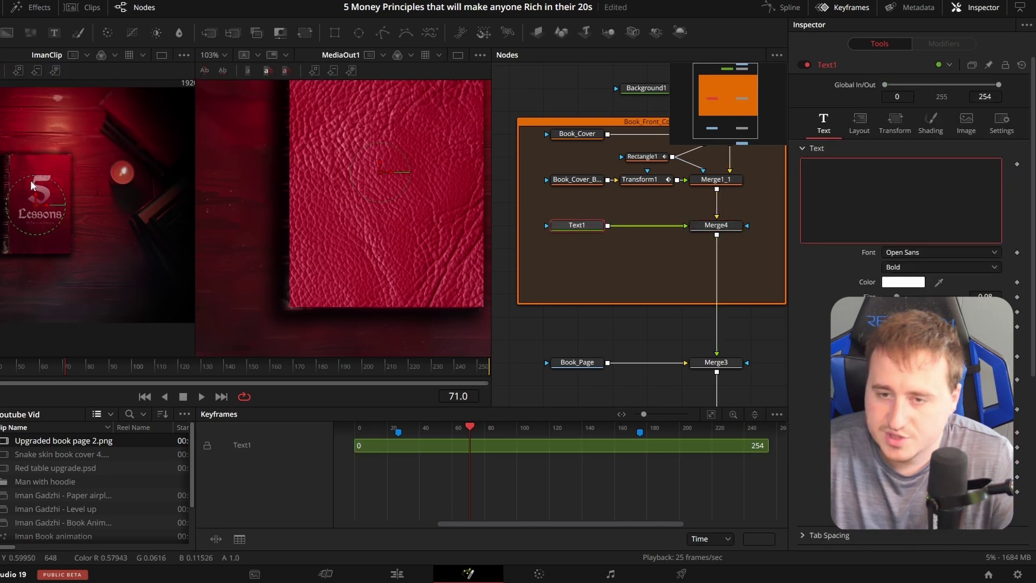
click(912, 183)
text(5)
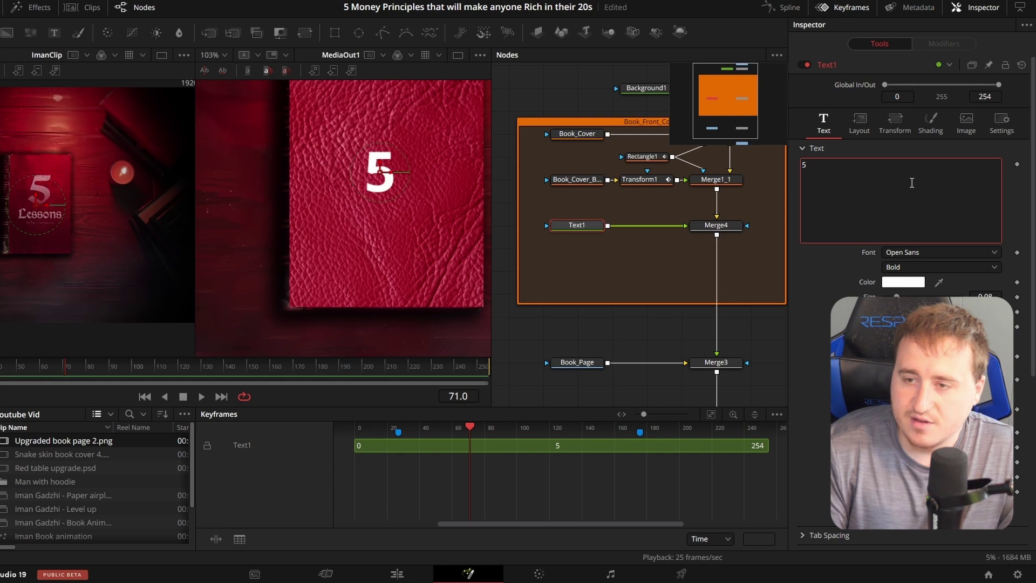
Step: Add the lines "Lesson" and "to be a millionaire" below the 5 in Text1
key(Return)
text(Lesson)
key(Return)
text(to be)
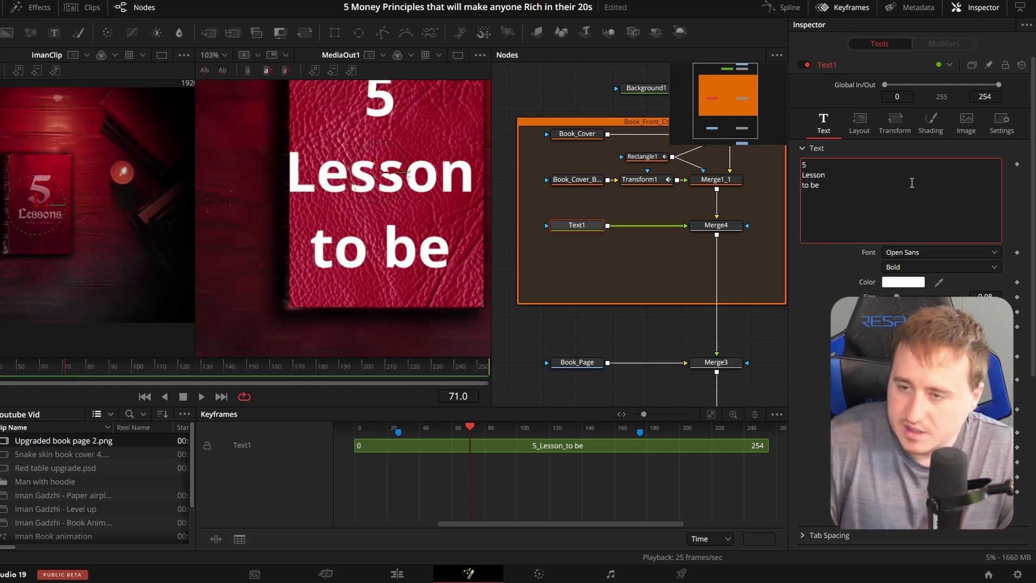
text( a milli)
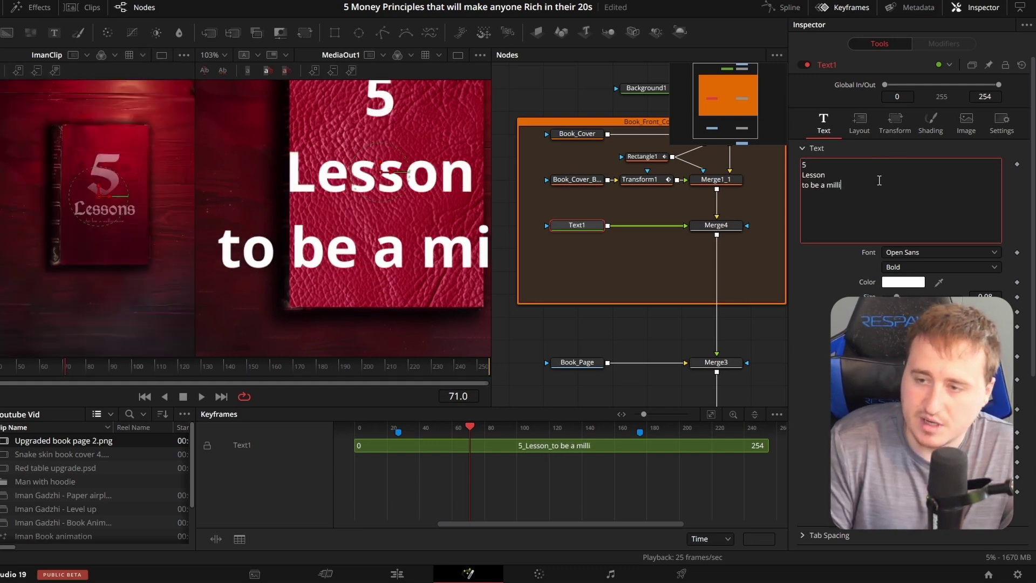
text(onaire)
scroll(396, 193, down, 5)
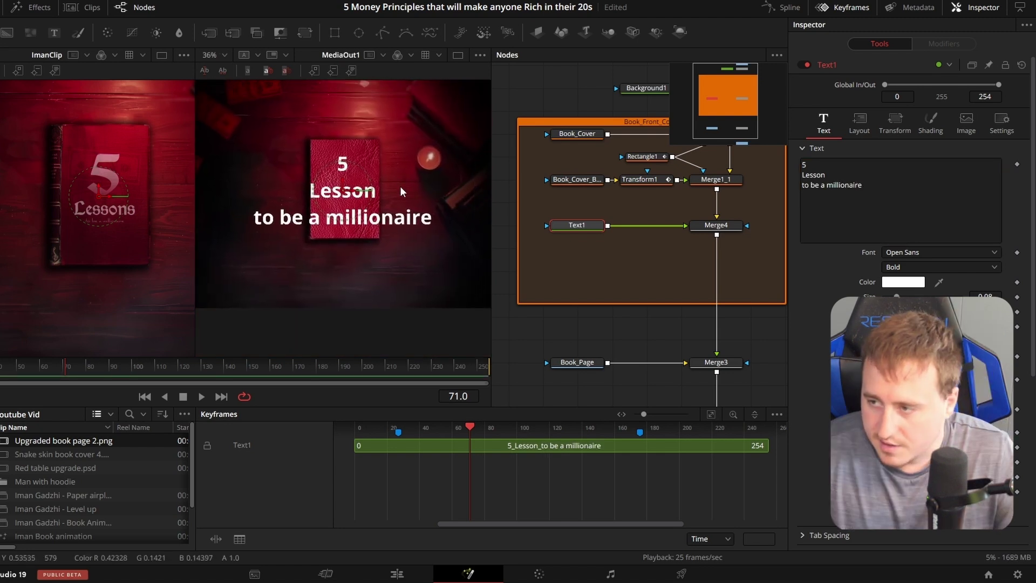
Step: Try the Palace Script MT font on the whole cover title
click(865, 200)
key(ctrl+a)
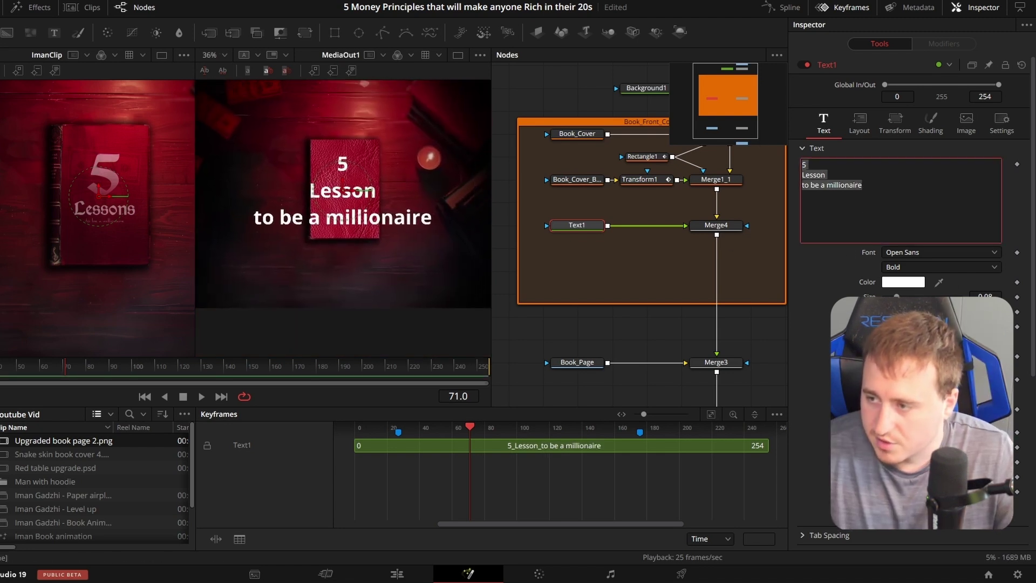
click(911, 247)
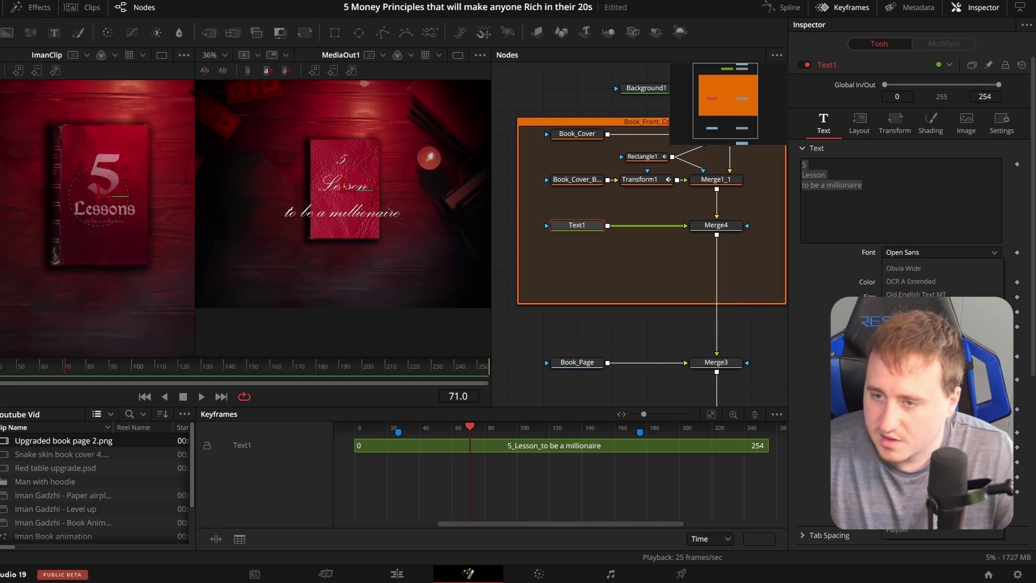
click(911, 451)
click(911, 267)
click(911, 267)
click(912, 252)
click(912, 321)
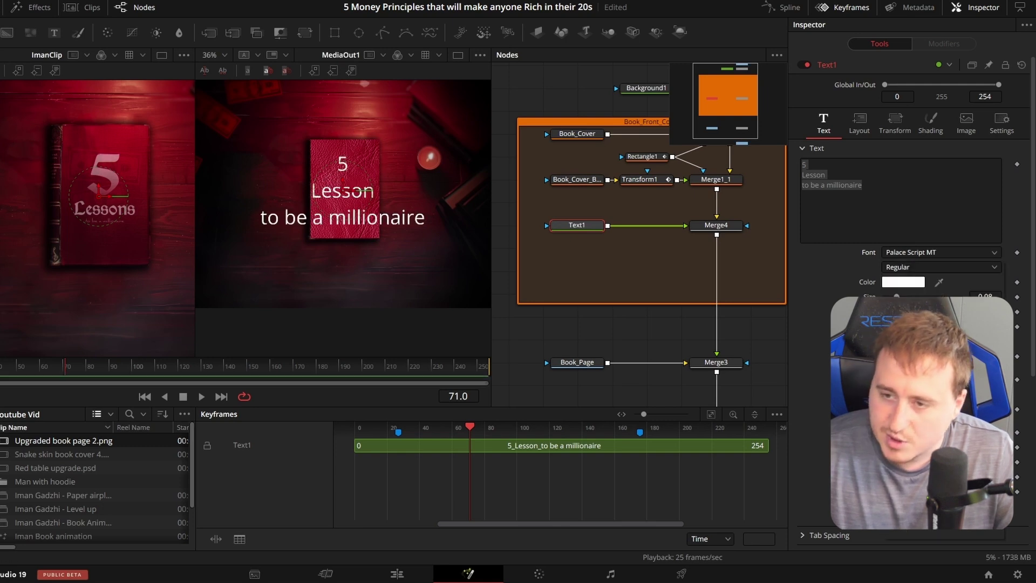
Step: Try other Open Sans weights and the Parchment font on the cover title
click(909, 267)
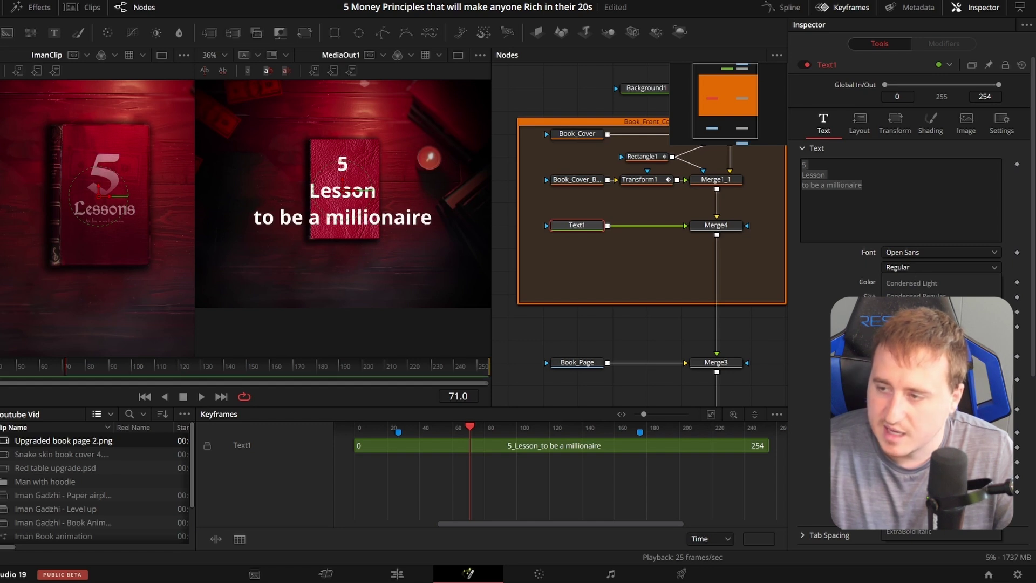
click(840, 273)
click(938, 254)
click(937, 364)
click(933, 269)
click(912, 282)
click(899, 252)
click(912, 373)
click(905, 268)
click(840, 257)
Step: Set the cover title's font to Open Sans with the ExtraBold style
click(887, 250)
scroll(942, 281, down, 3)
scroll(942, 280, up, 3)
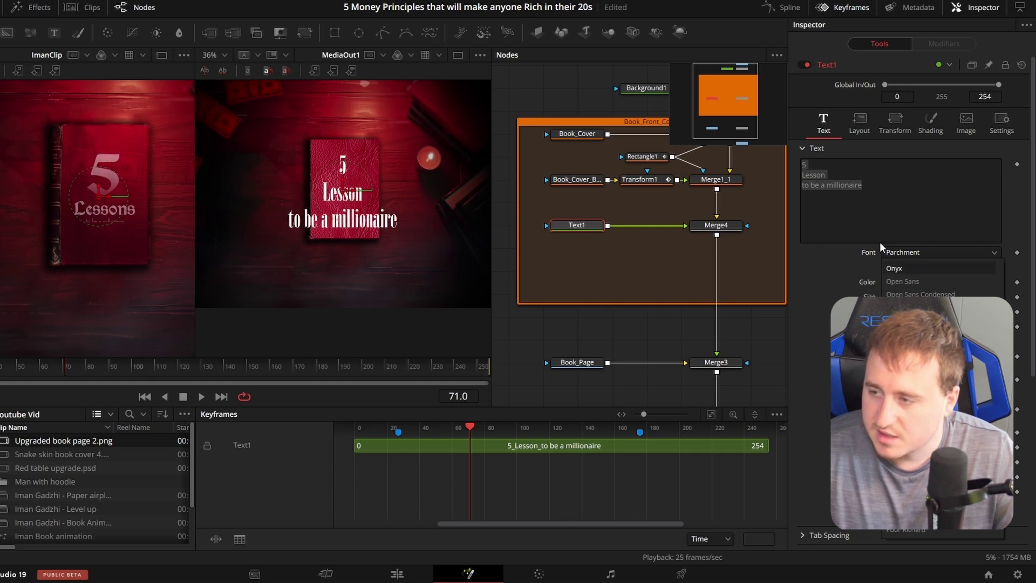
click(942, 347)
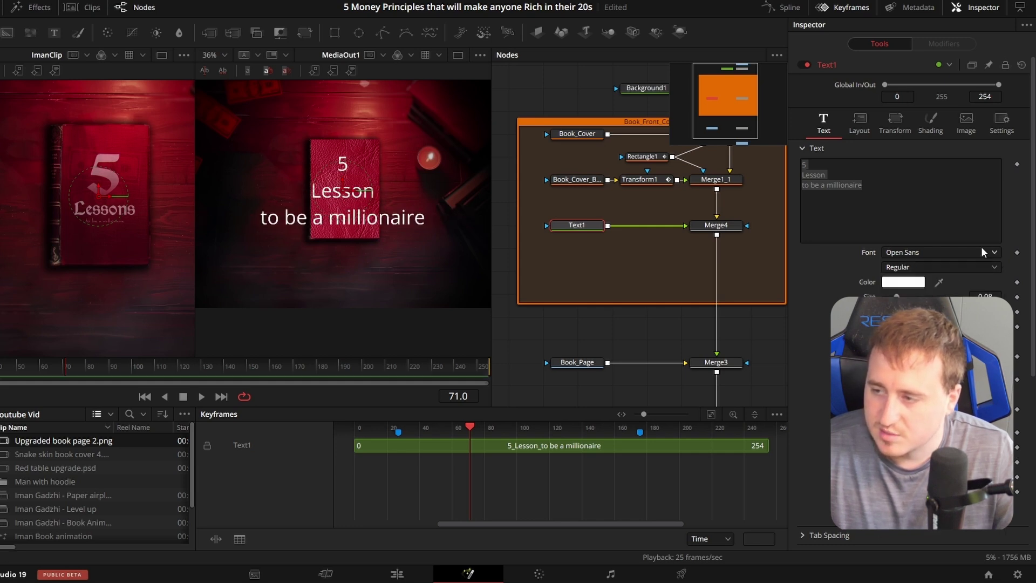
click(900, 267)
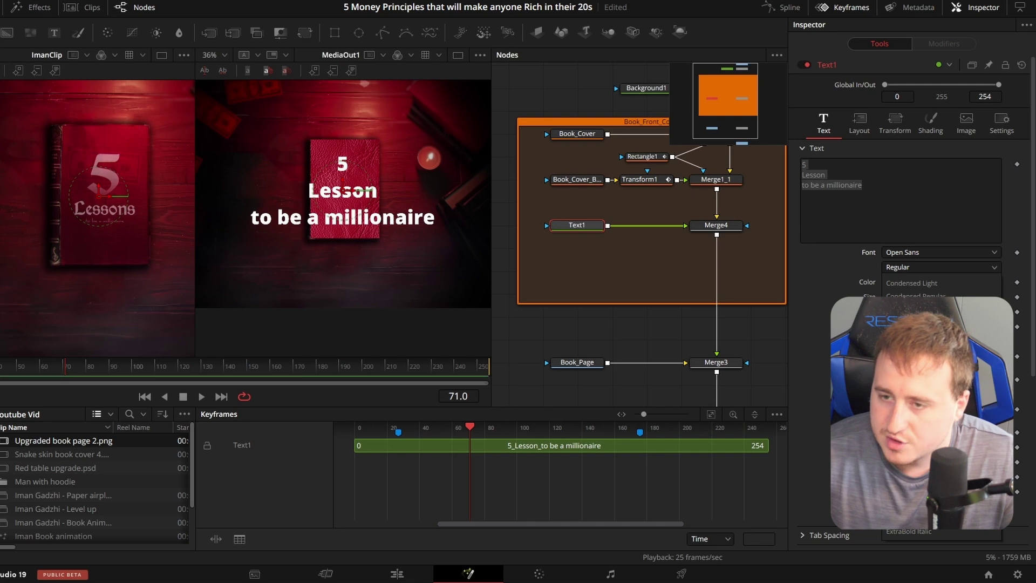
click(918, 518)
Step: Apply Character Level Styling to Text1's text and display that modifier's controls
click(895, 184)
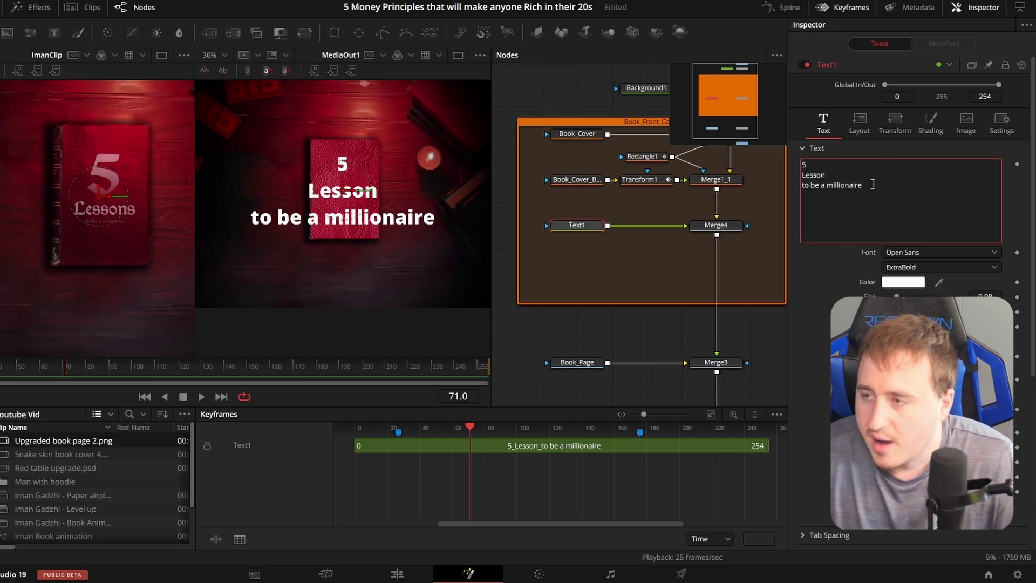
right_click(902, 186)
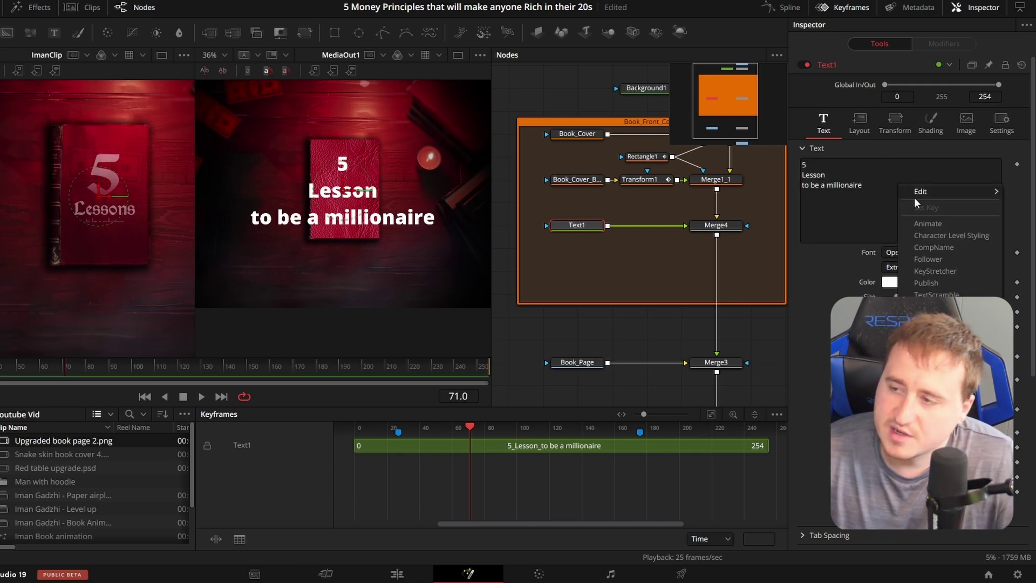
click(939, 234)
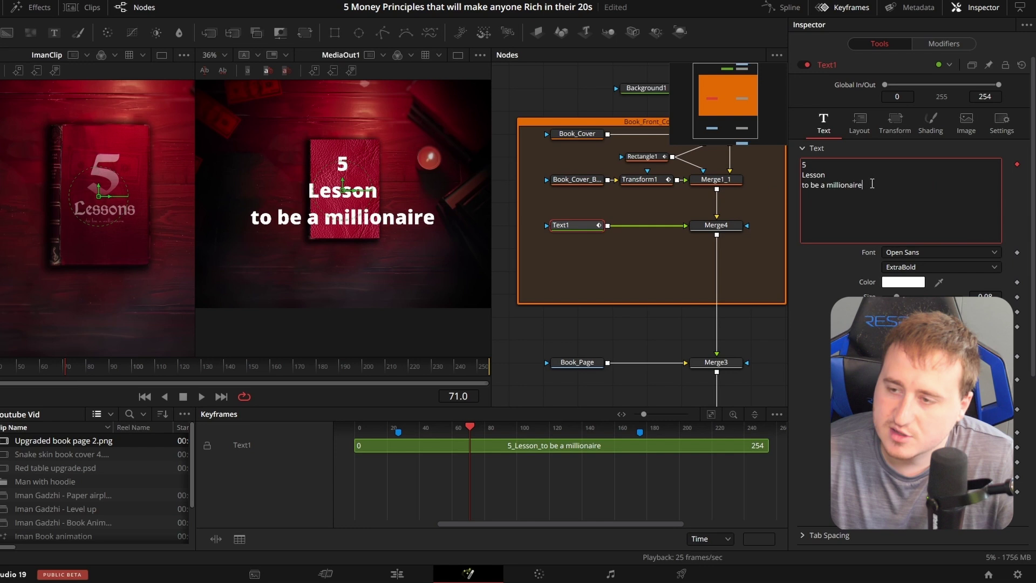
click(942, 43)
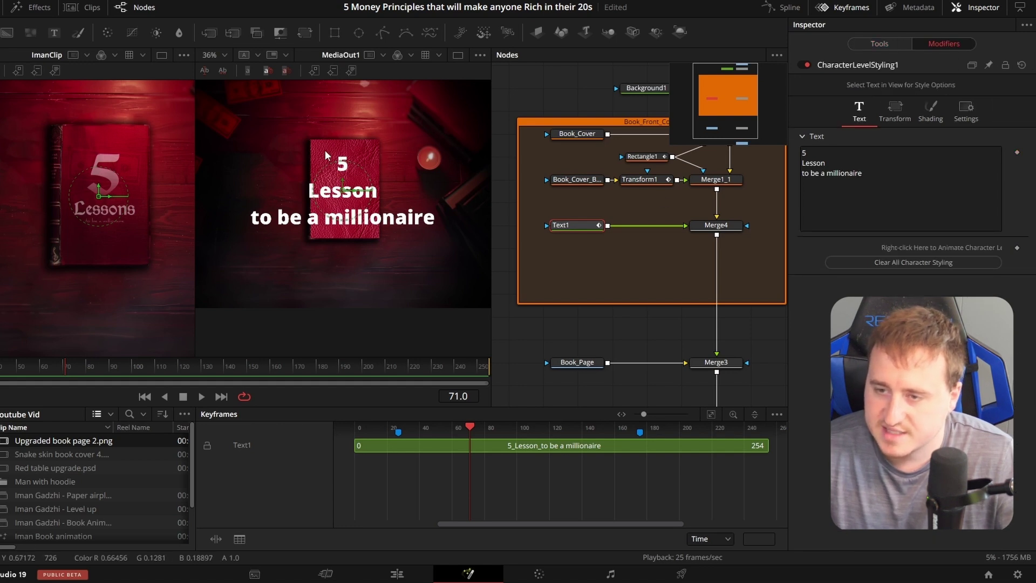
Step: Select only the 5 in the viewer and increase its size so it stands out above the other title lines
drag(318, 148, 380, 186)
click(307, 146)
drag(313, 145, 337, 162)
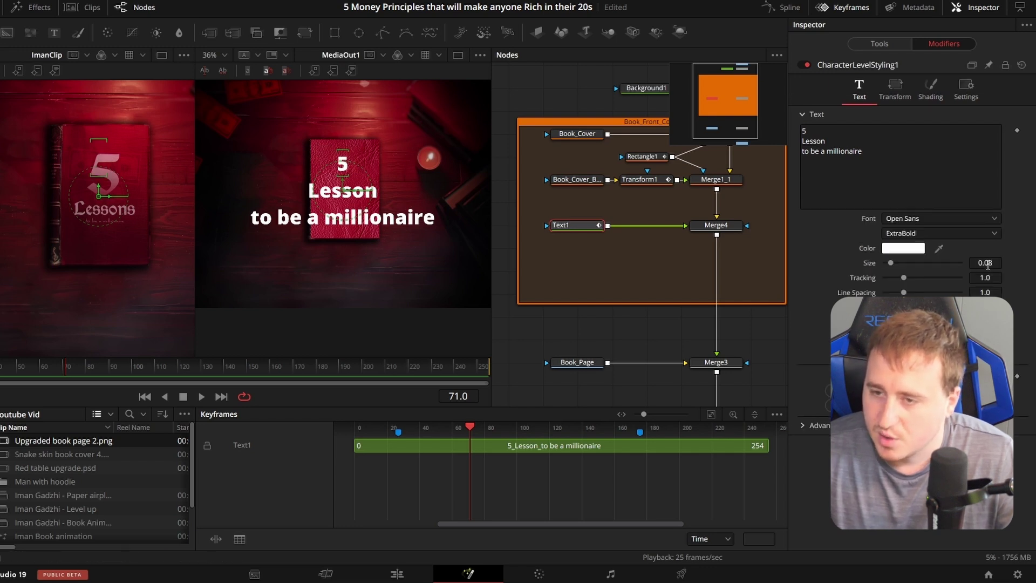
drag(988, 264, 1023, 264)
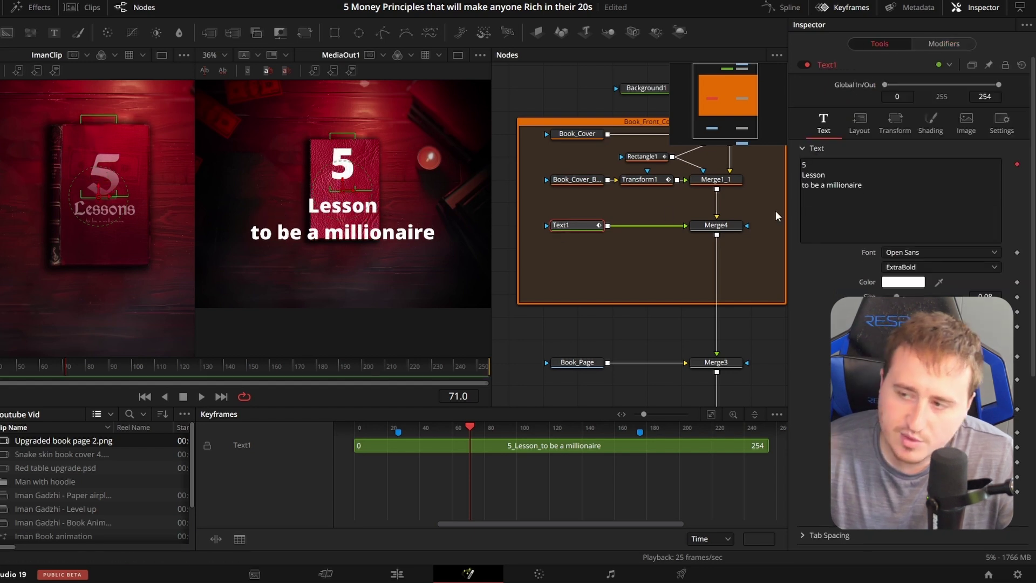
Step: Shift the title horizontally over the book cover by setting Text1's layout center X to 0.508
click(861, 120)
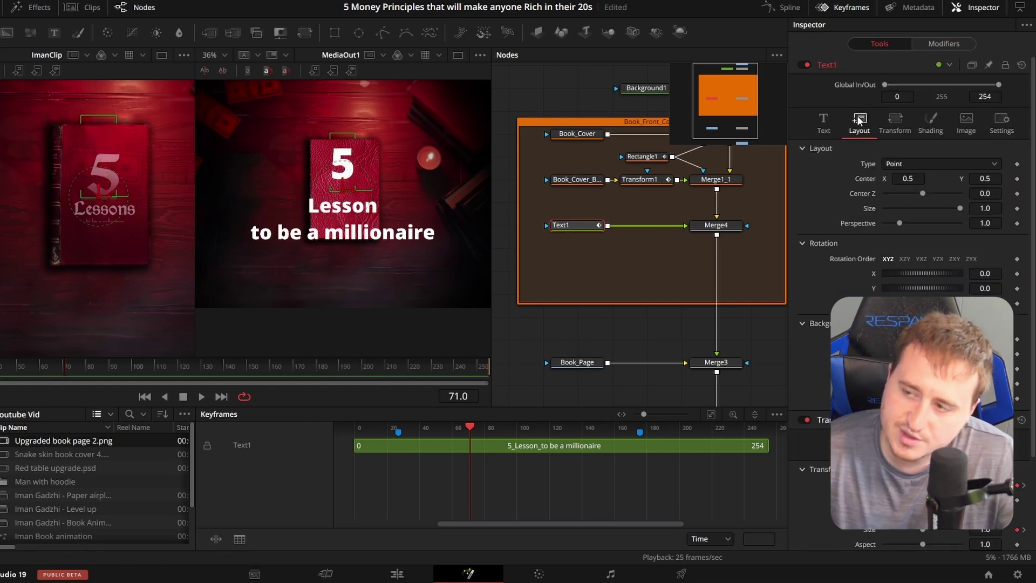
drag(908, 178, 913, 178)
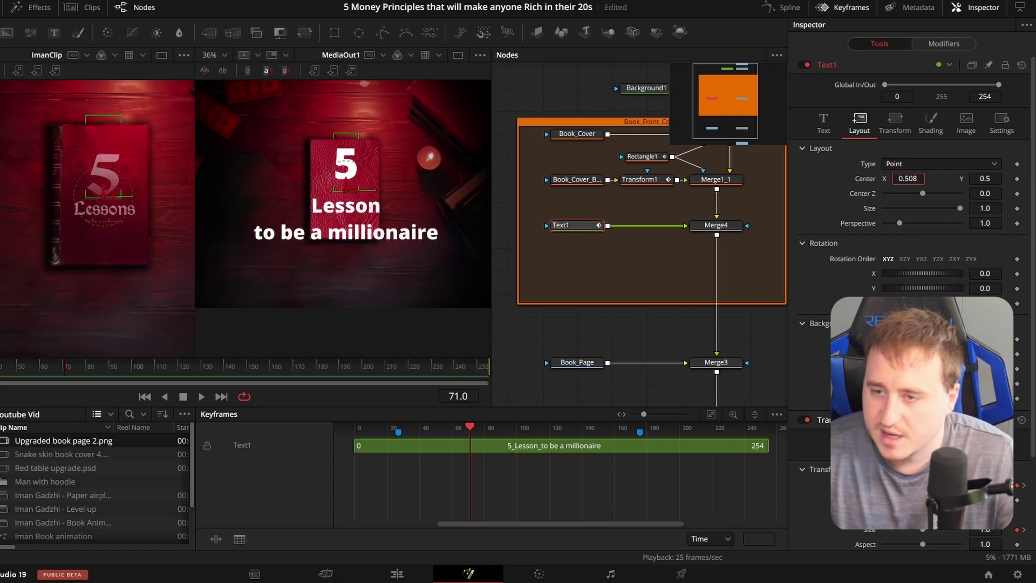
Step: Set the line spacing of the three-line cover text to 0.775 and its layout center Y to 0.521
drag(992, 177, 965, 177)
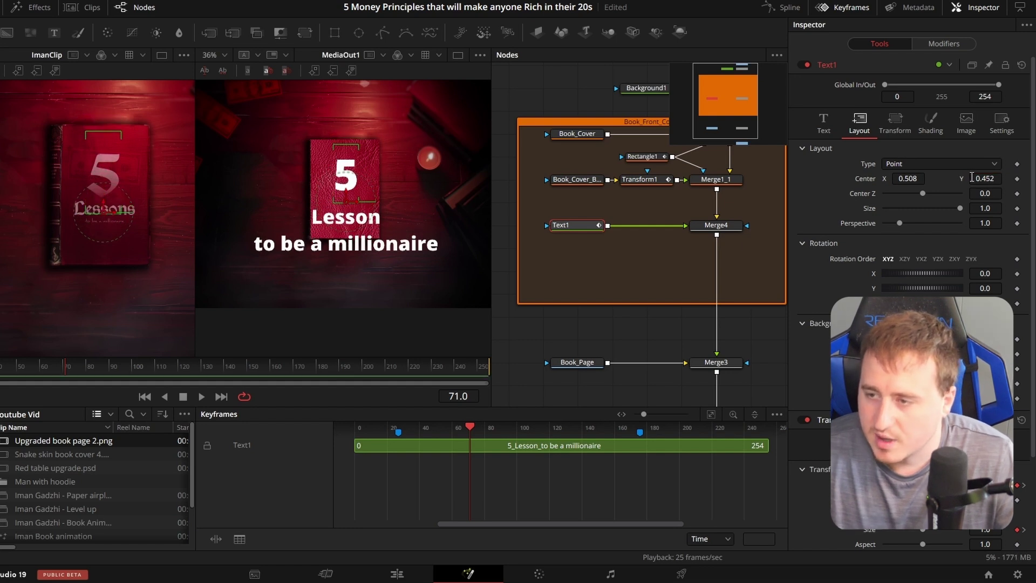
drag(314, 165, 427, 260)
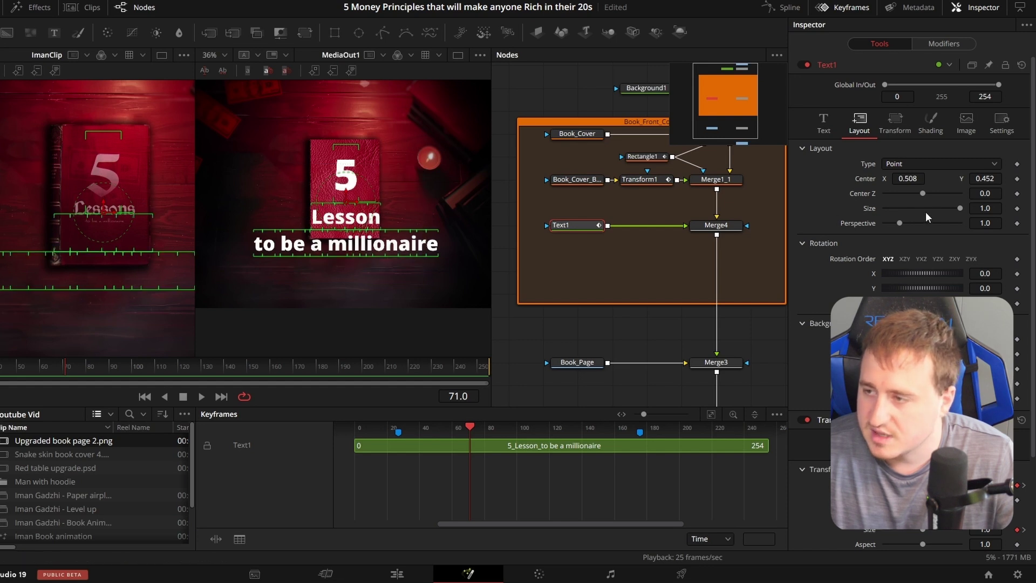
click(944, 43)
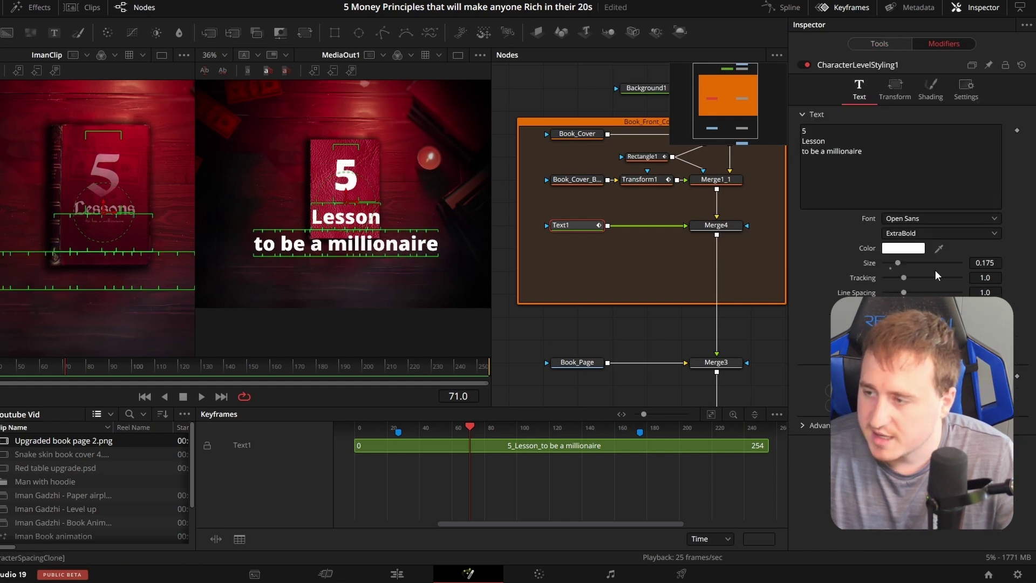
drag(979, 291, 961, 291)
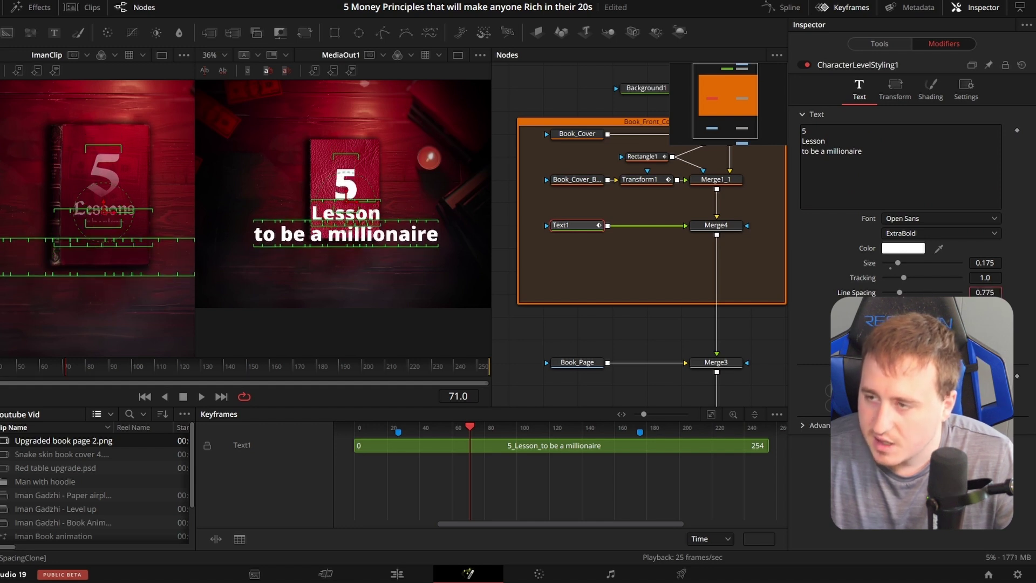
click(882, 44)
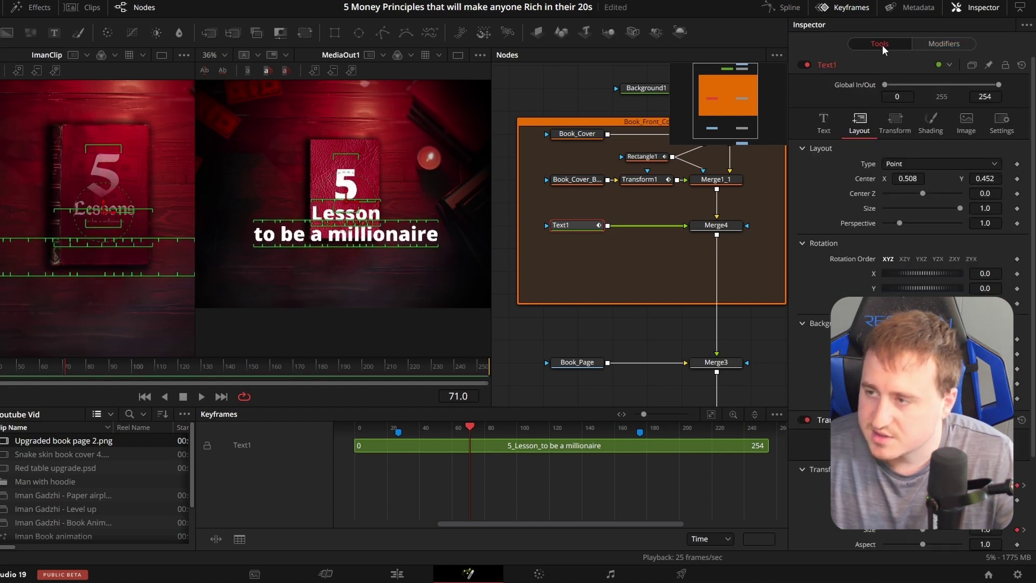
drag(987, 178, 1024, 179)
click(393, 269)
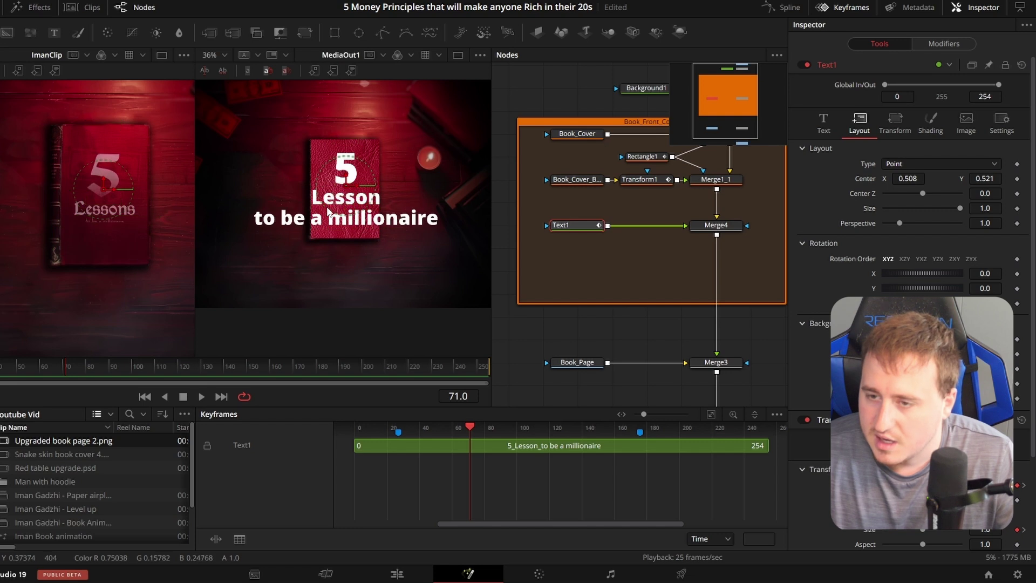
Step: Style only the word "Lesson" with character-level settings: Open Sans Bold at size 0.066
drag(304, 192, 409, 218)
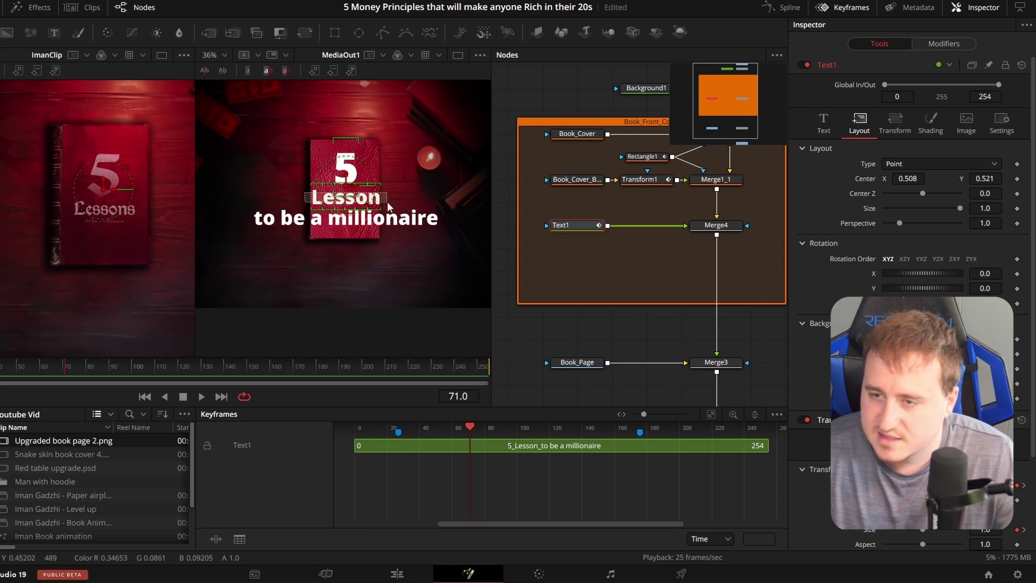
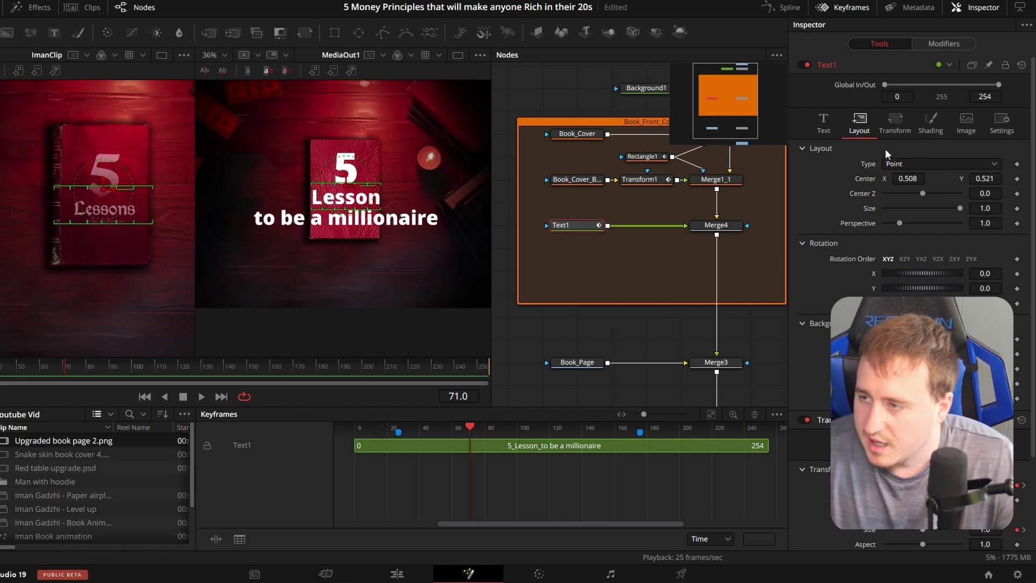
click(823, 123)
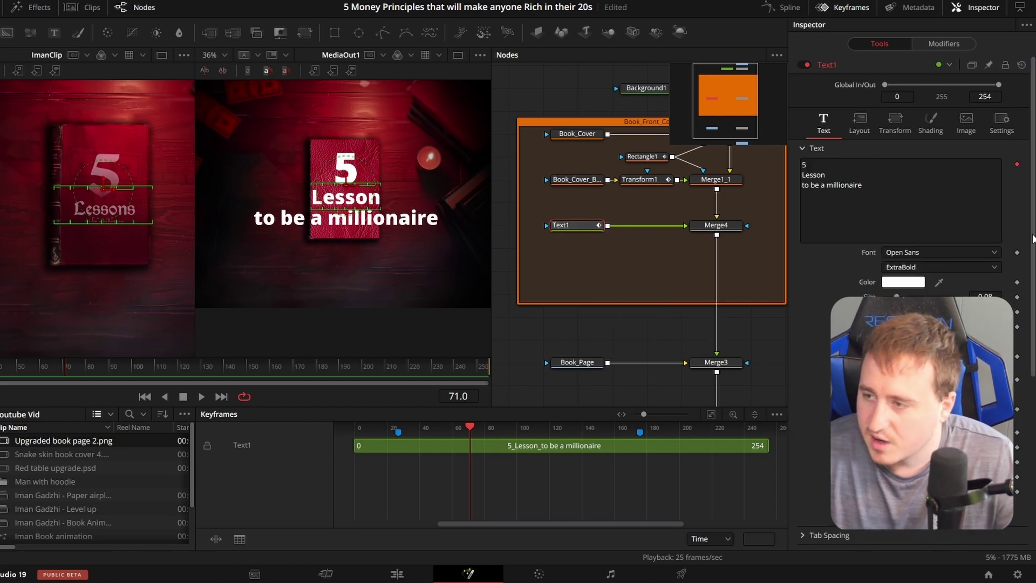
click(941, 267)
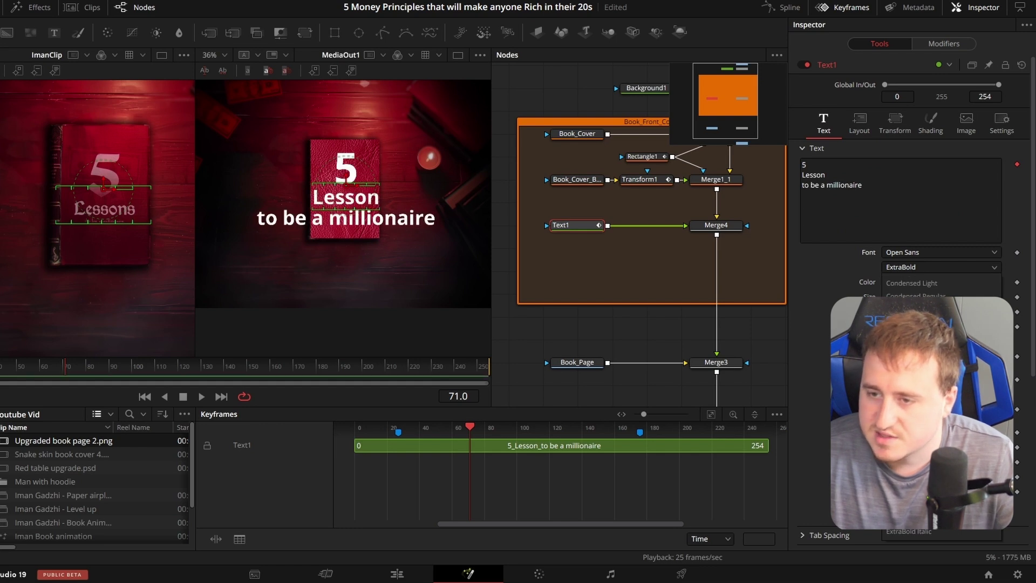
click(944, 43)
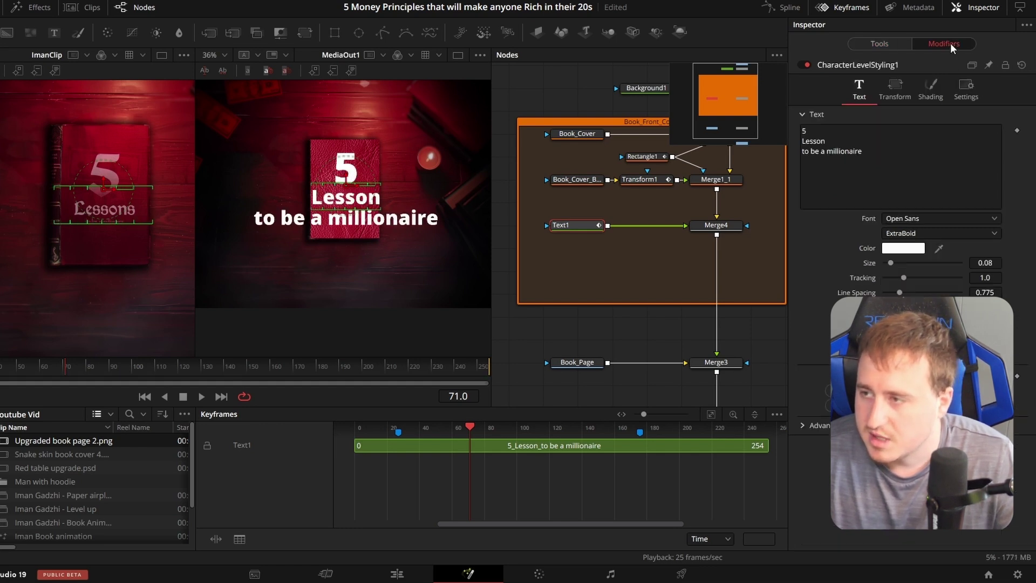
click(905, 234)
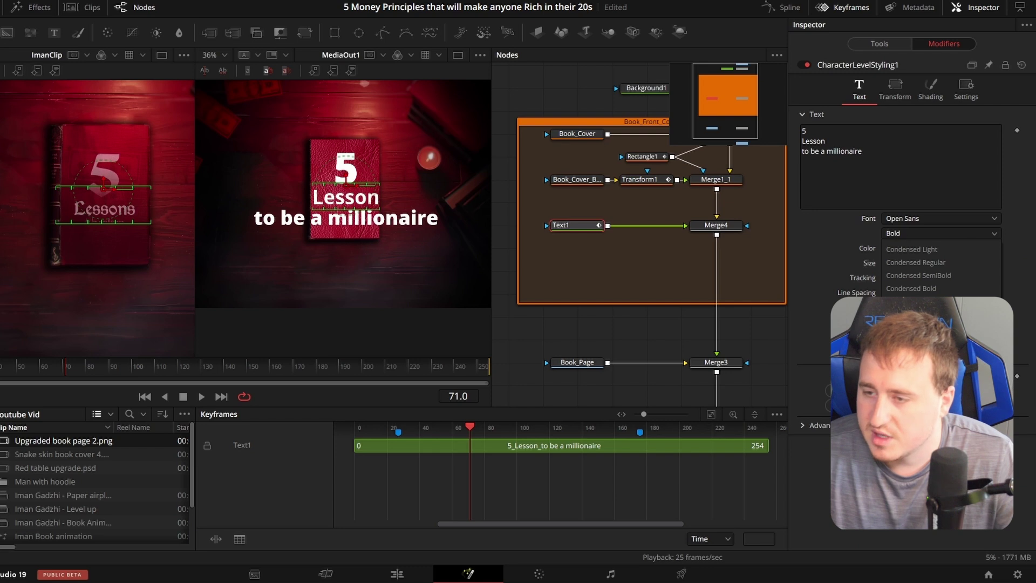
click(908, 357)
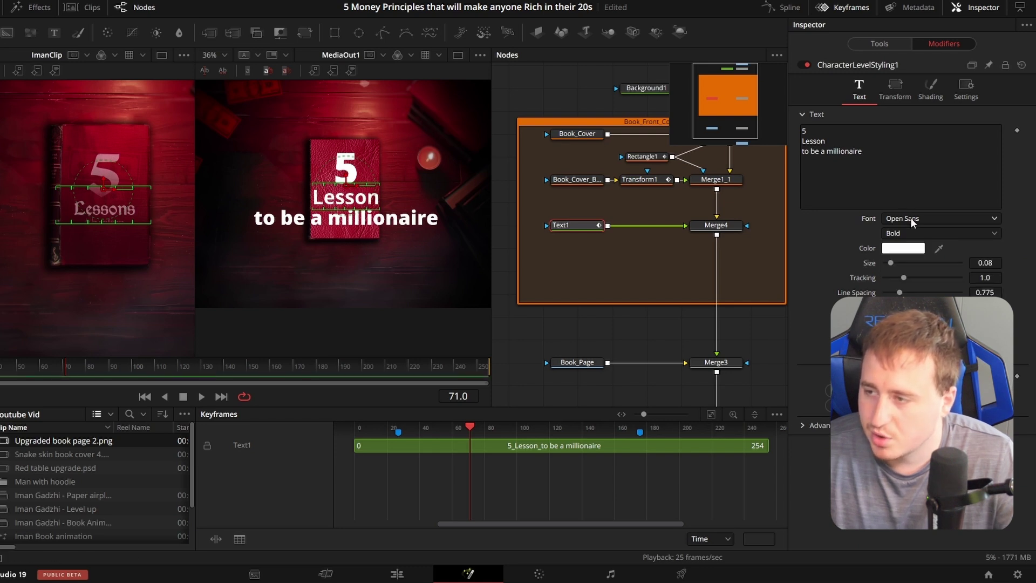
drag(987, 263, 976, 262)
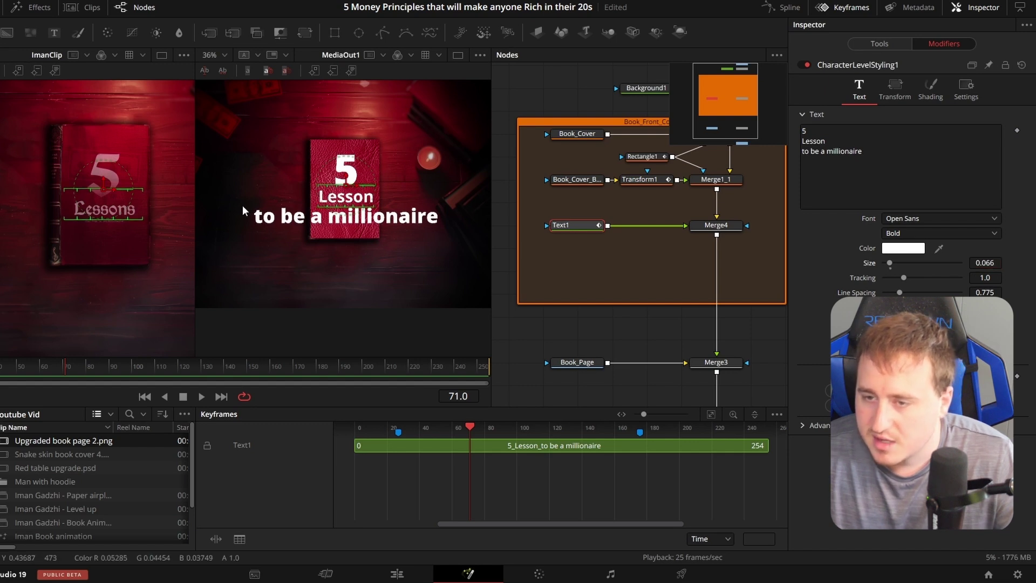
Step: Style only the line "to be a millionaire" as Open Sans Regular at size 0.019
drag(241, 205, 443, 230)
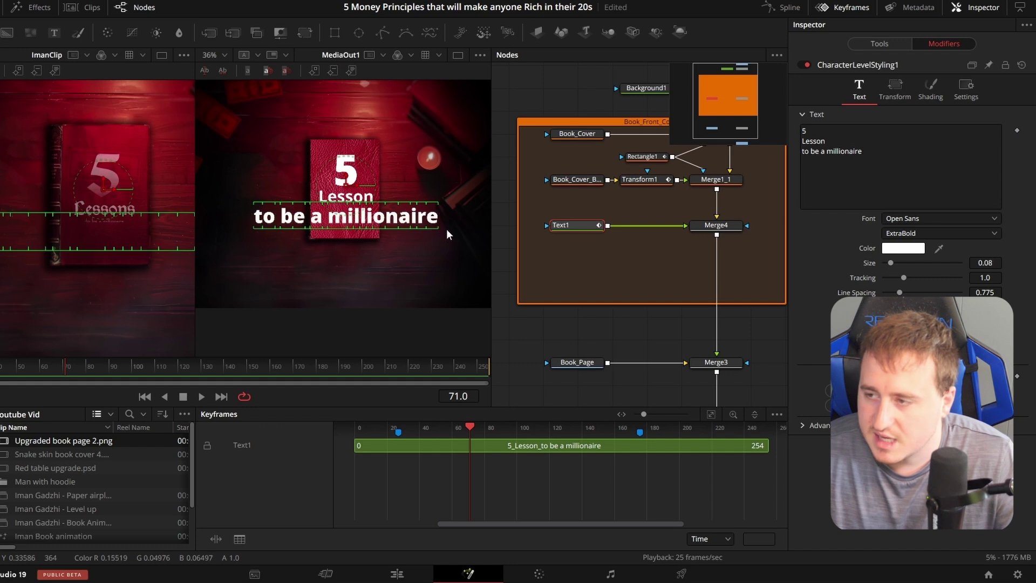
click(941, 233)
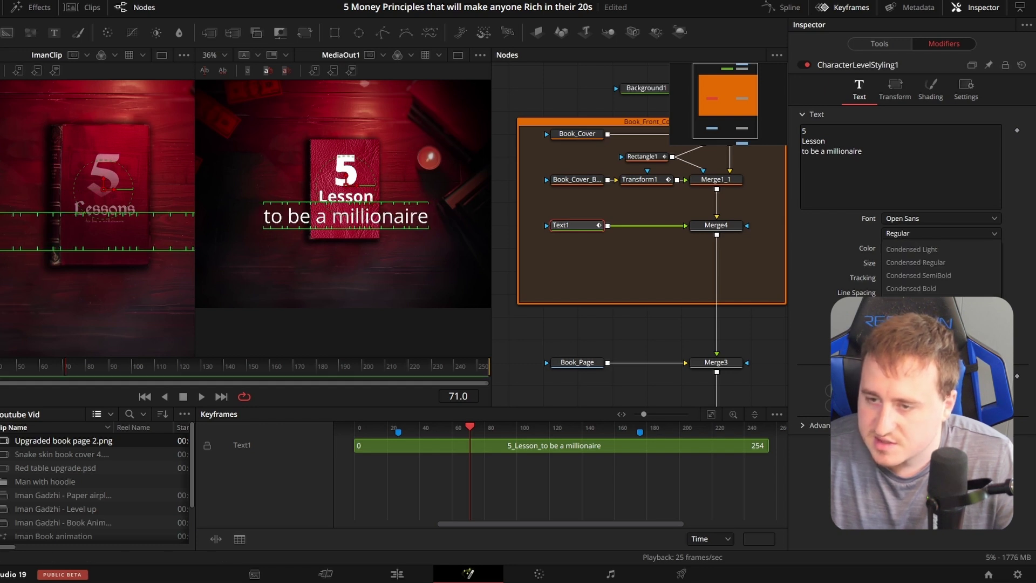
click(912, 328)
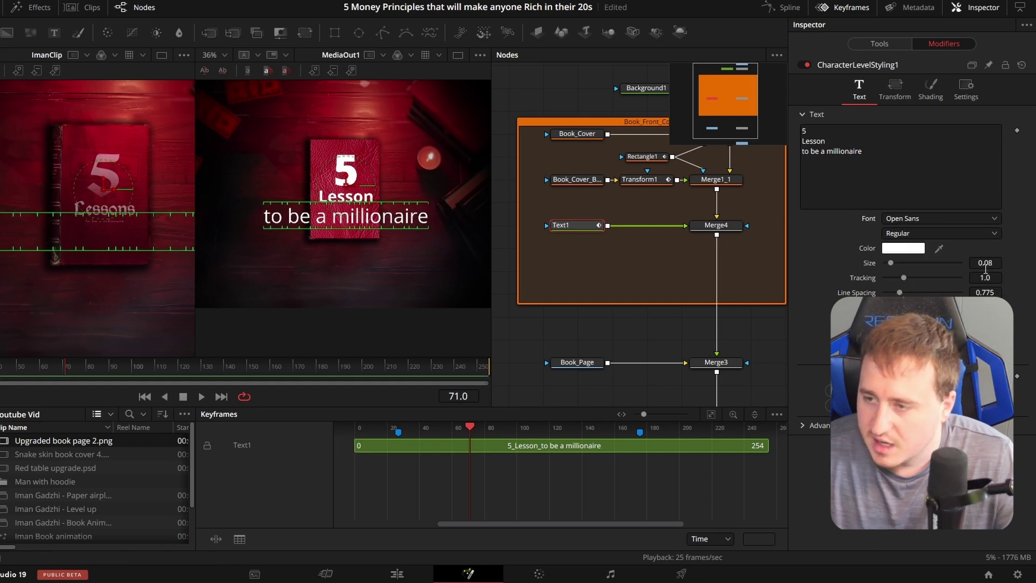
drag(985, 264, 953, 264)
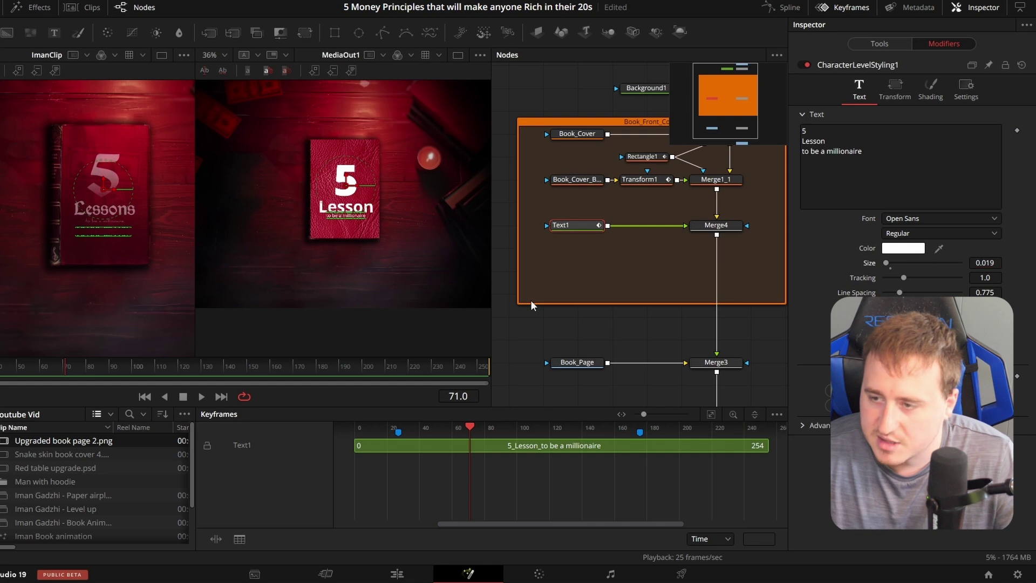
click(608, 332)
Step: Enable the Black Shadow shading element on Text1 and lower its opacity to 0.465
click(804, 153)
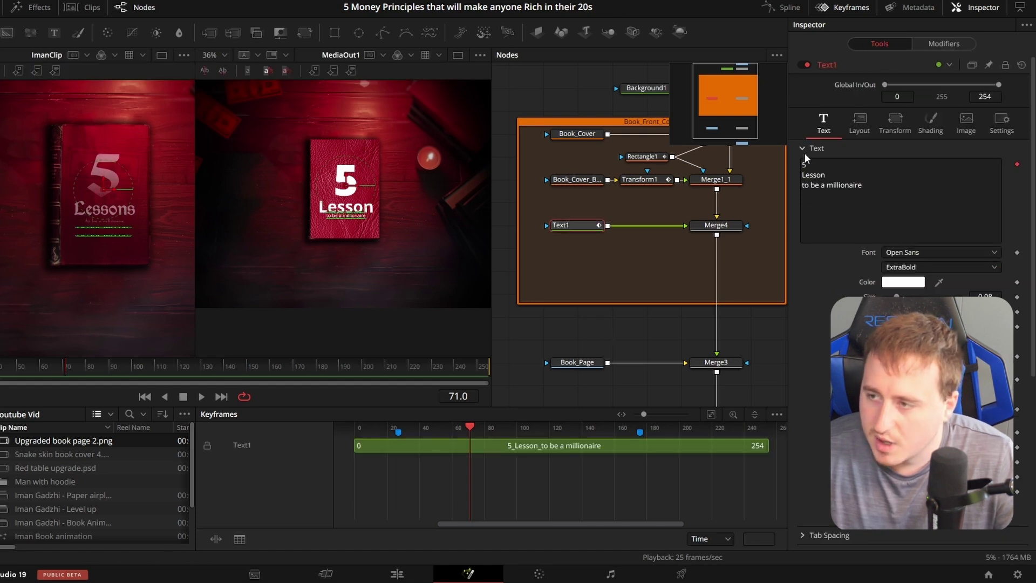
click(931, 121)
click(919, 164)
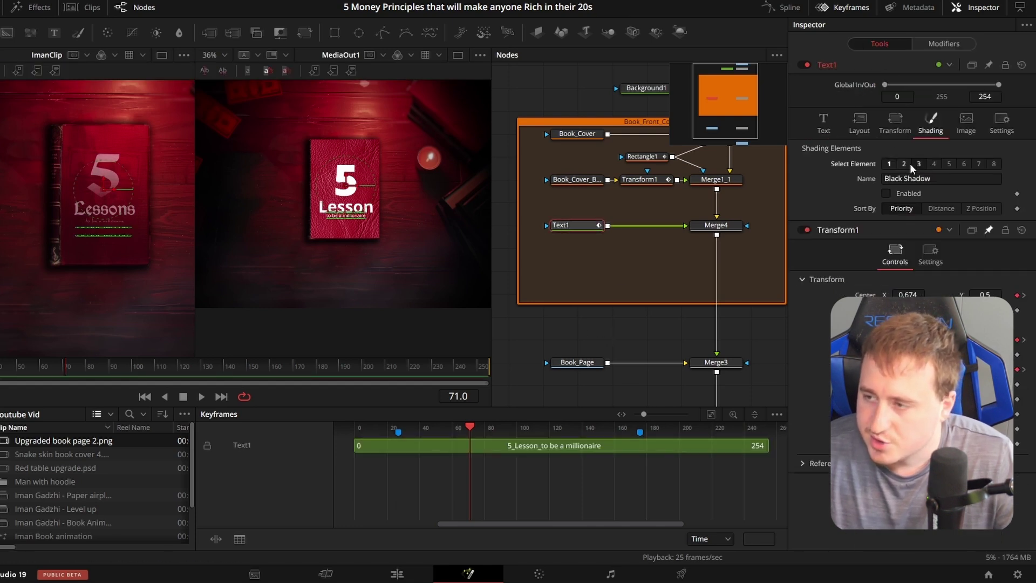
click(884, 193)
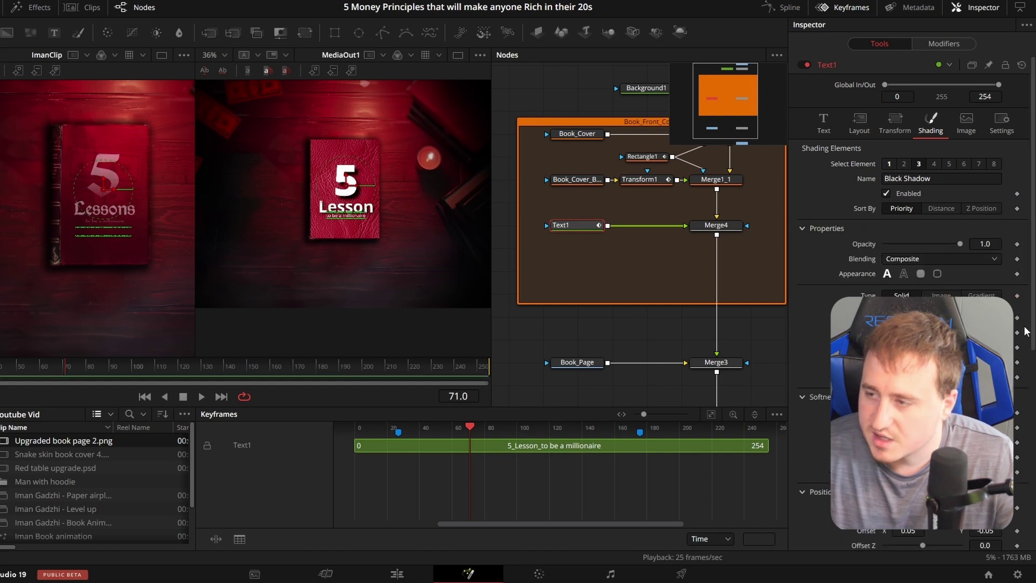
drag(959, 244, 920, 243)
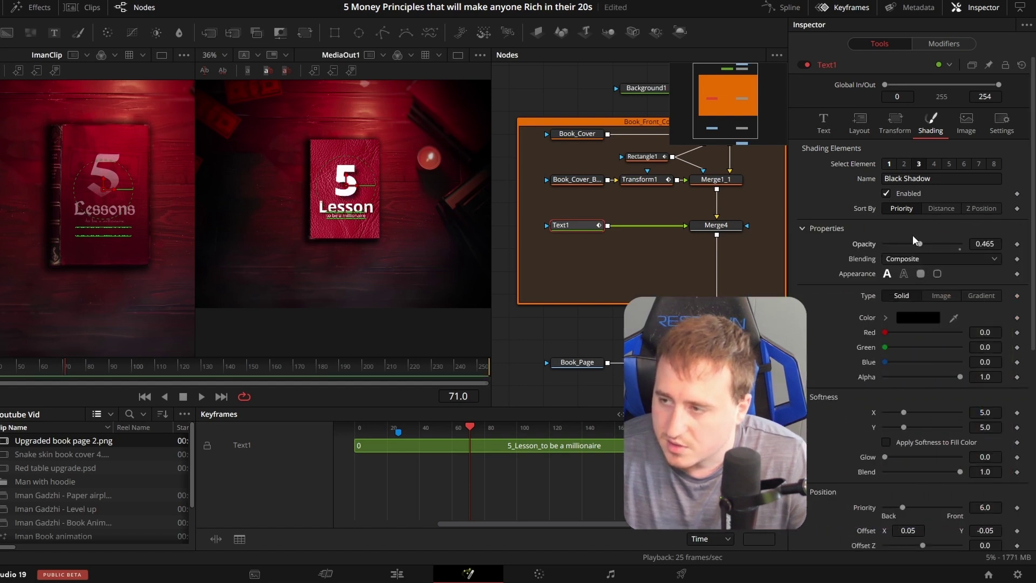
Step: Enable Text1's Red Outline shading element, recolor it black with thickness 0.0009, and save the project
click(908, 166)
click(885, 194)
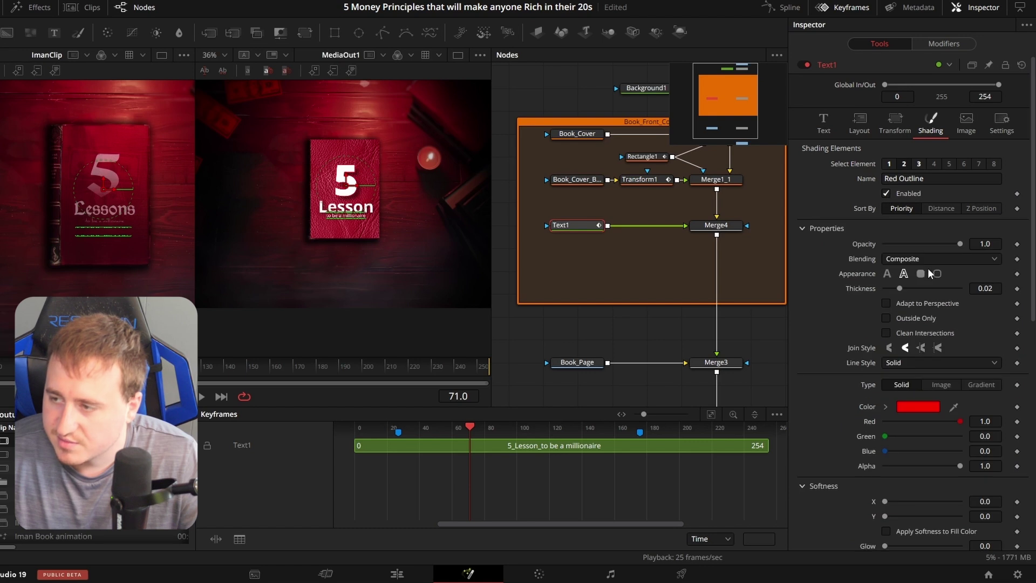
drag(961, 421, 885, 422)
drag(899, 289, 891, 288)
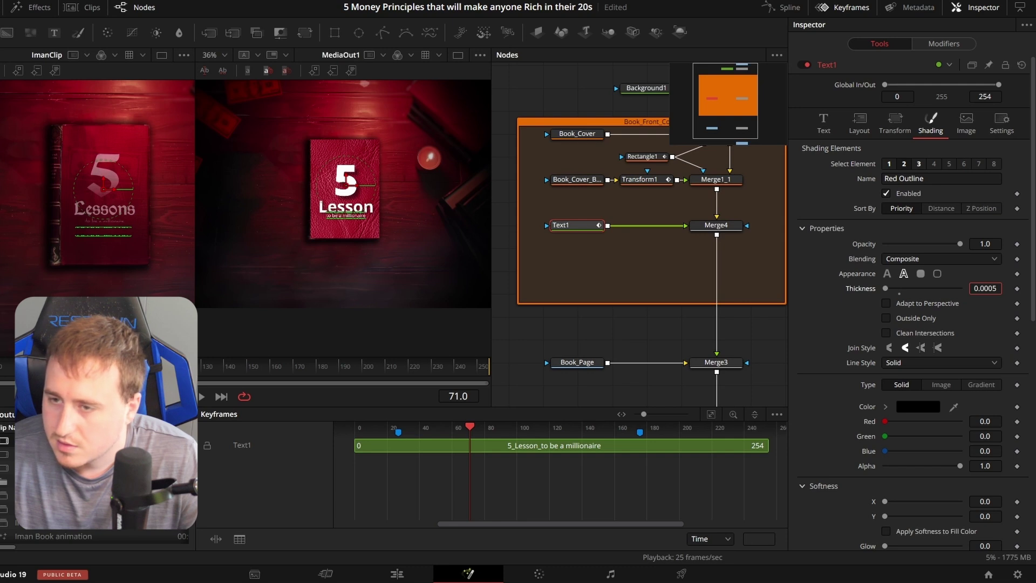
drag(986, 288, 967, 287)
click(603, 315)
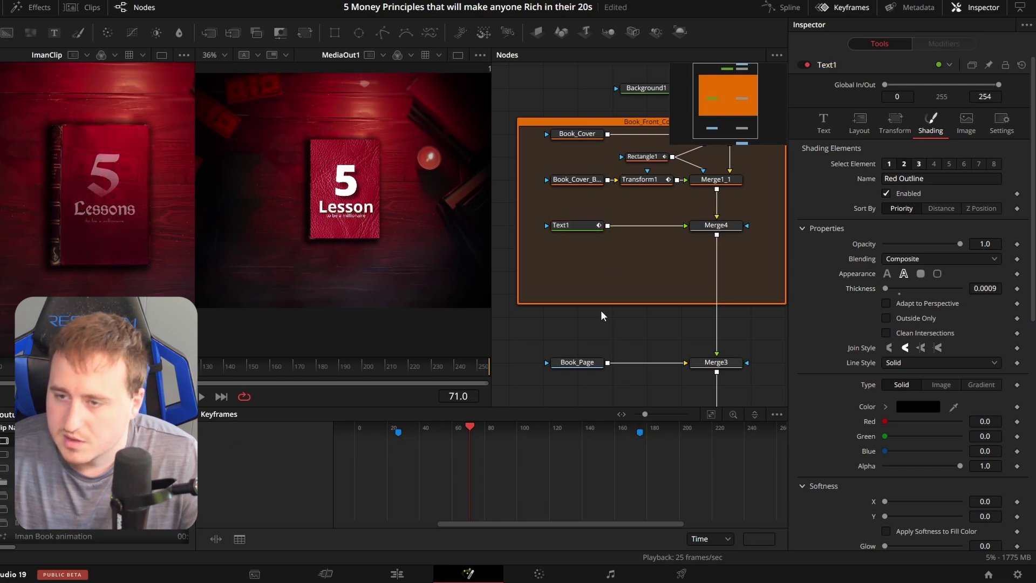
key(ctrl+s)
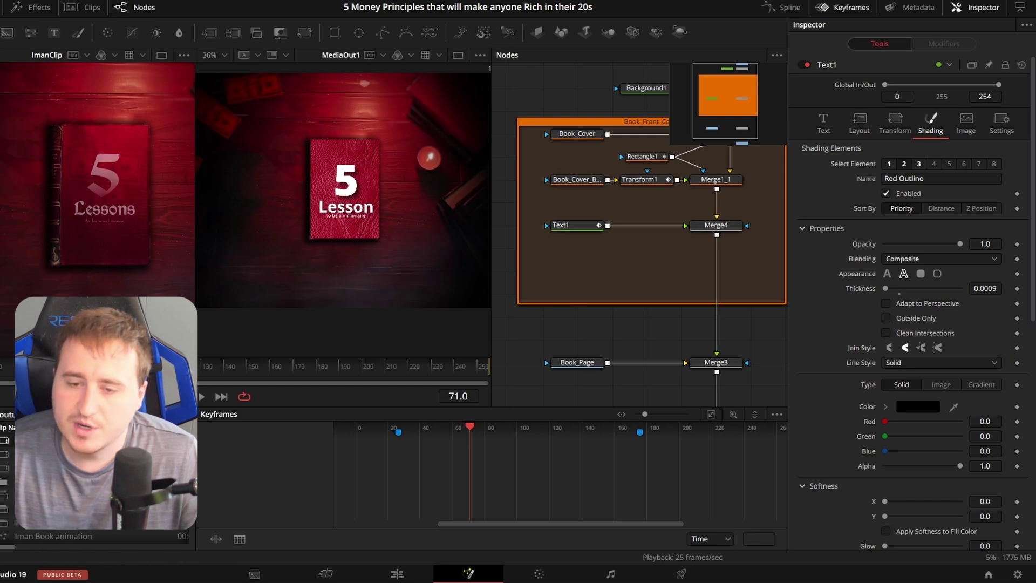
Step: Shift the Book_Cover_Back, Transform1 and Merge1_1 nodes down and place Merge4 with Text1 between Merge1 and Merge1_1
key(space)
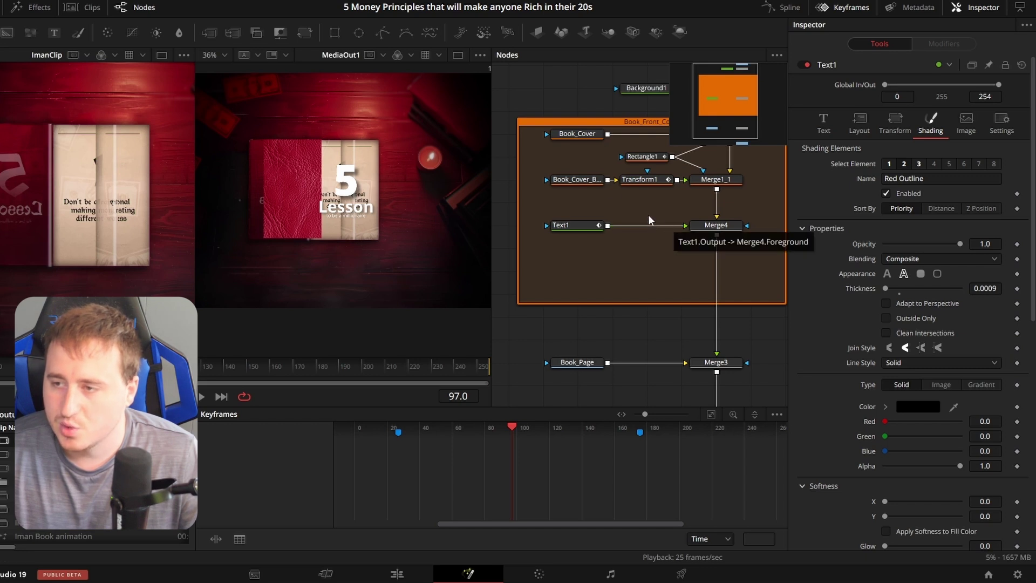
drag(630, 216, 619, 261)
drag(539, 207, 737, 251)
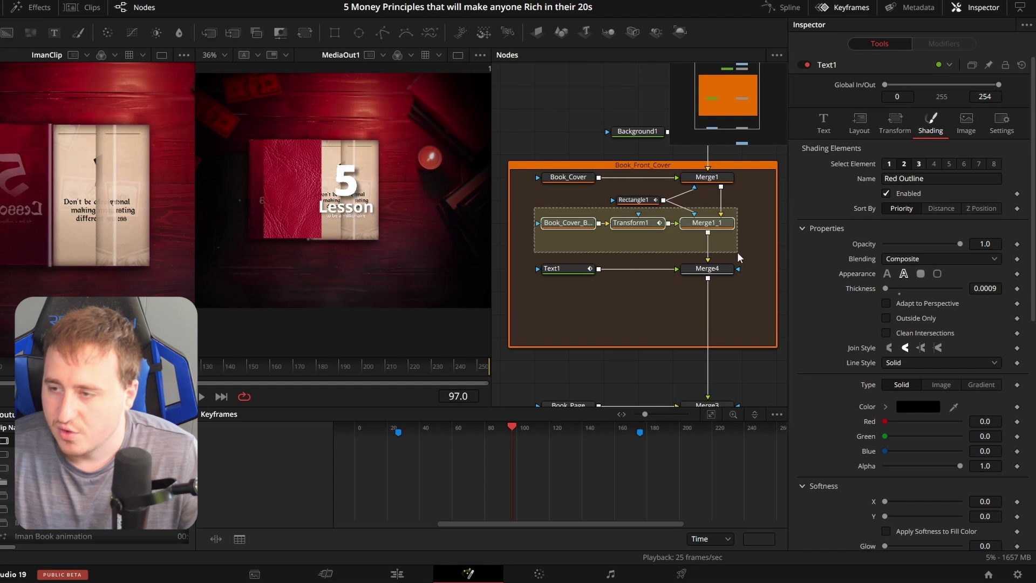
drag(578, 226, 577, 249)
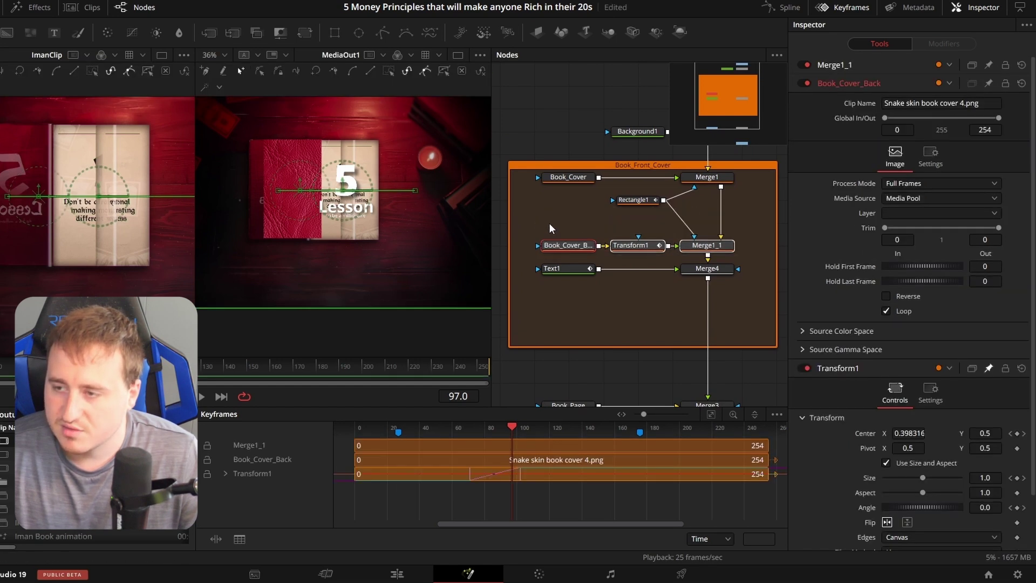
drag(516, 262, 720, 206)
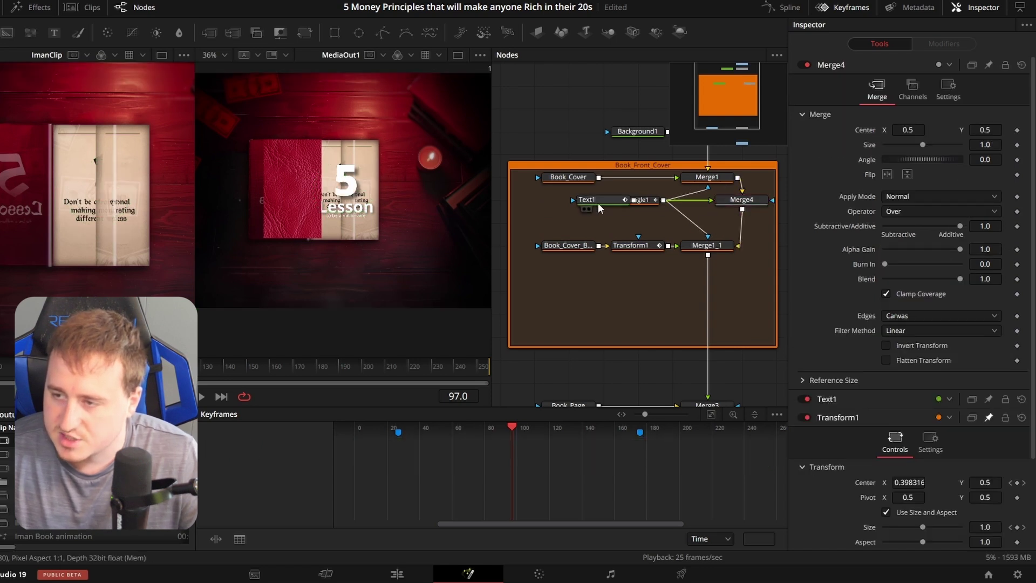
Step: Tidy the node layout by placing Text1 beneath Book_Cover and Rectangle1 beneath the Text1 to Merge4 connection
drag(600, 199, 631, 224)
click(633, 203)
click(591, 223)
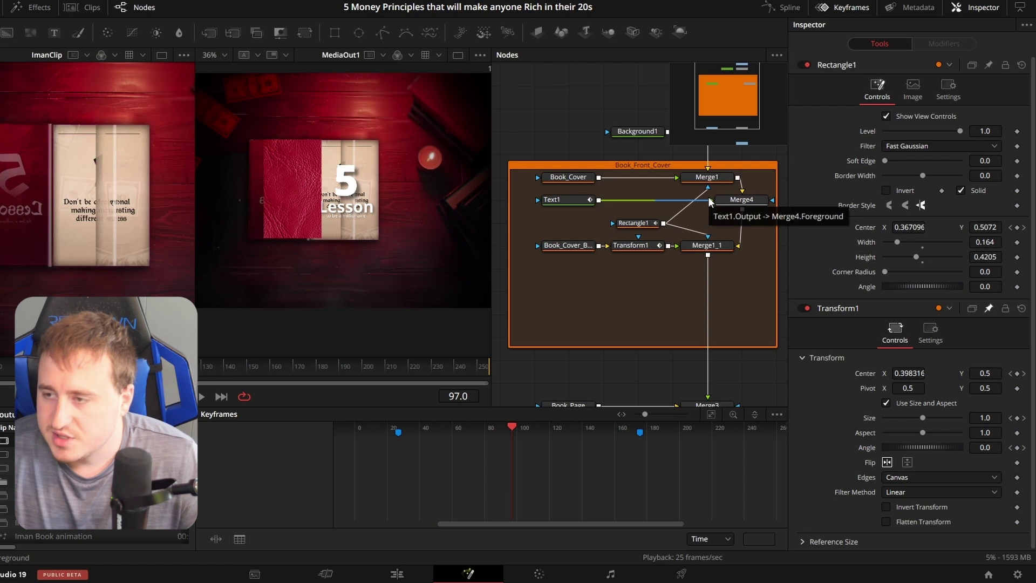
Step: Insert Merge4 between Book_Cover and Merge1, connect Text1 as its foreground, and check the page turn around frame 103
click(741, 202)
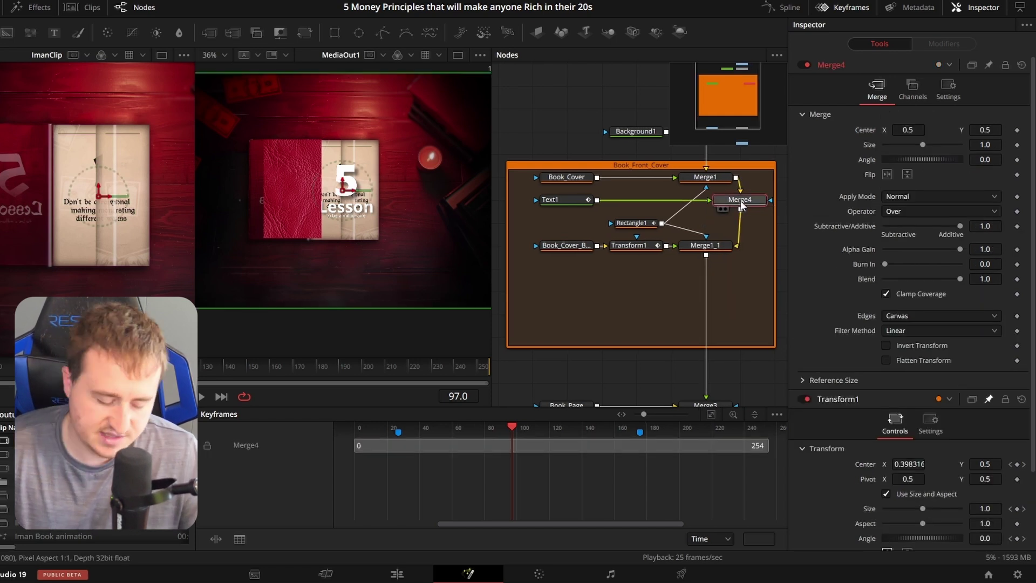
drag(742, 205, 641, 182)
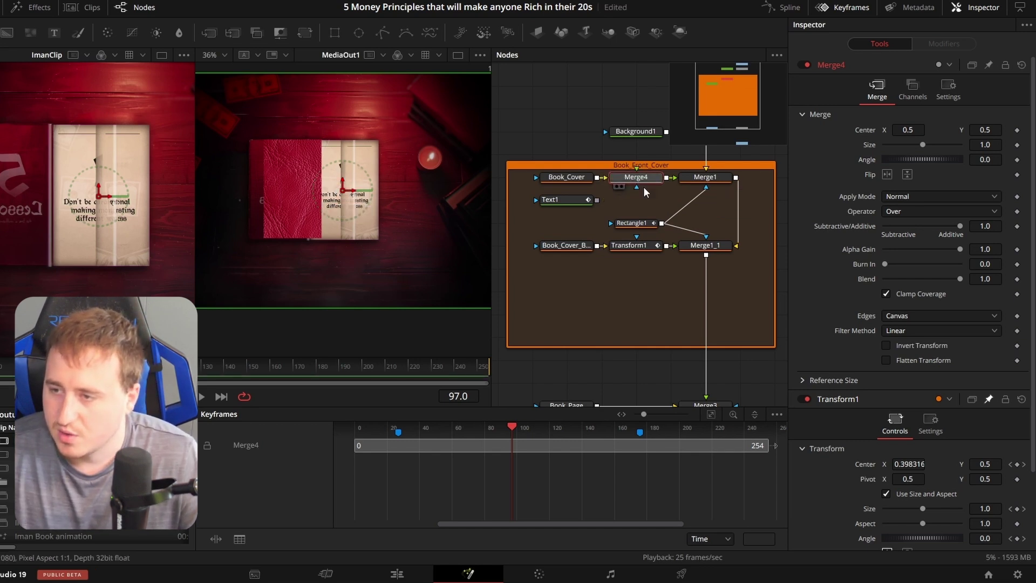
drag(597, 200, 649, 202)
click(650, 202)
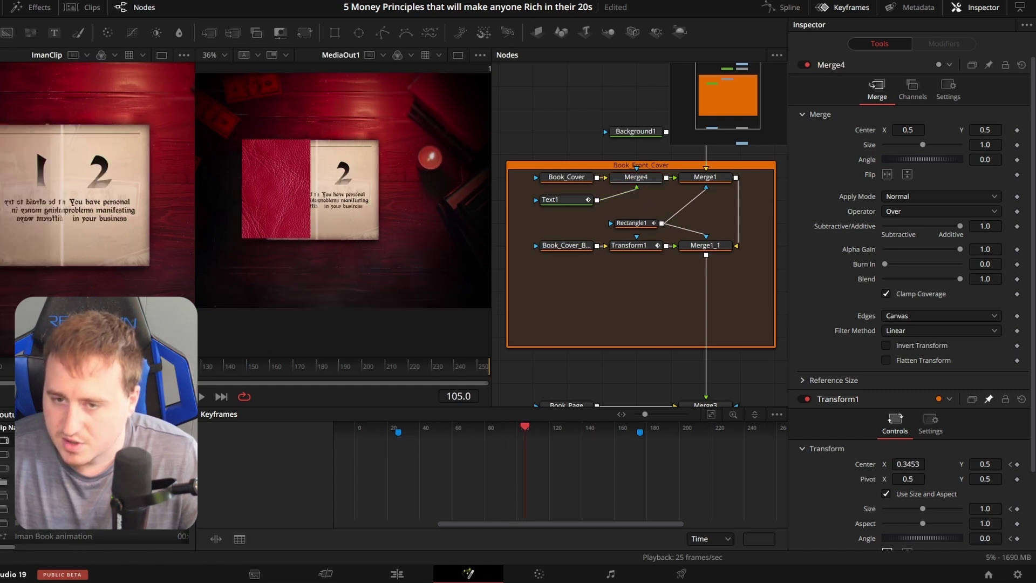
key(Left)
key(Left)
key(Left)
key(Right)
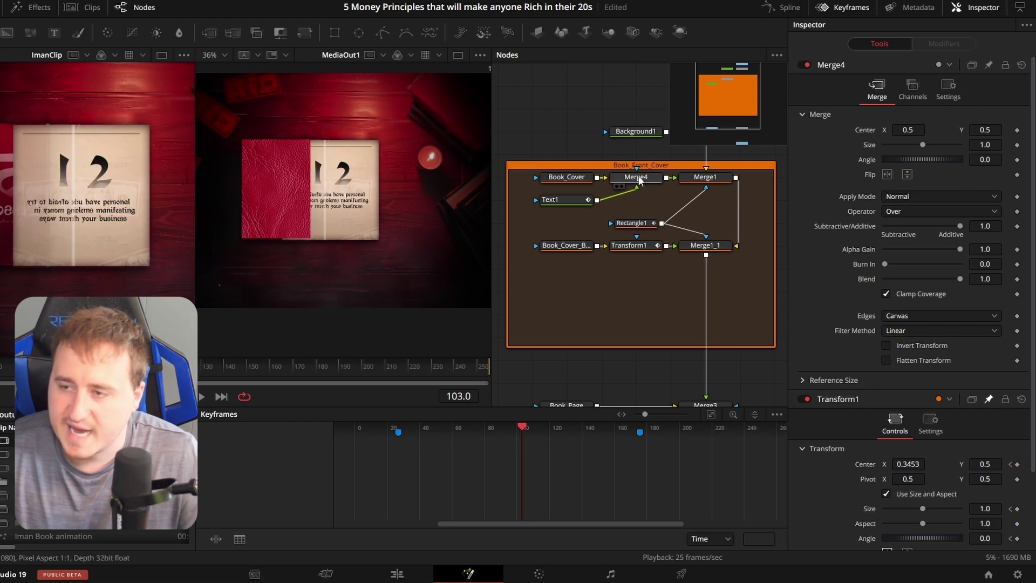
Step: Paste a copy of Merge4 and insert it between Transform1 and Merge1_1
key(ctrl+v)
drag(638, 291, 652, 248)
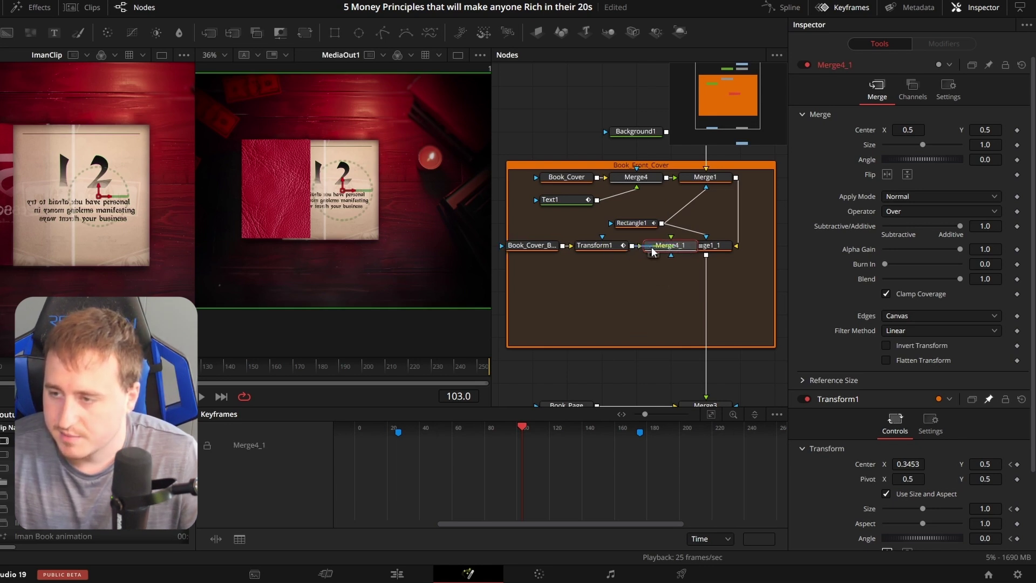
click(581, 294)
drag(581, 295, 691, 273)
drag(616, 313, 557, 314)
drag(735, 289, 671, 301)
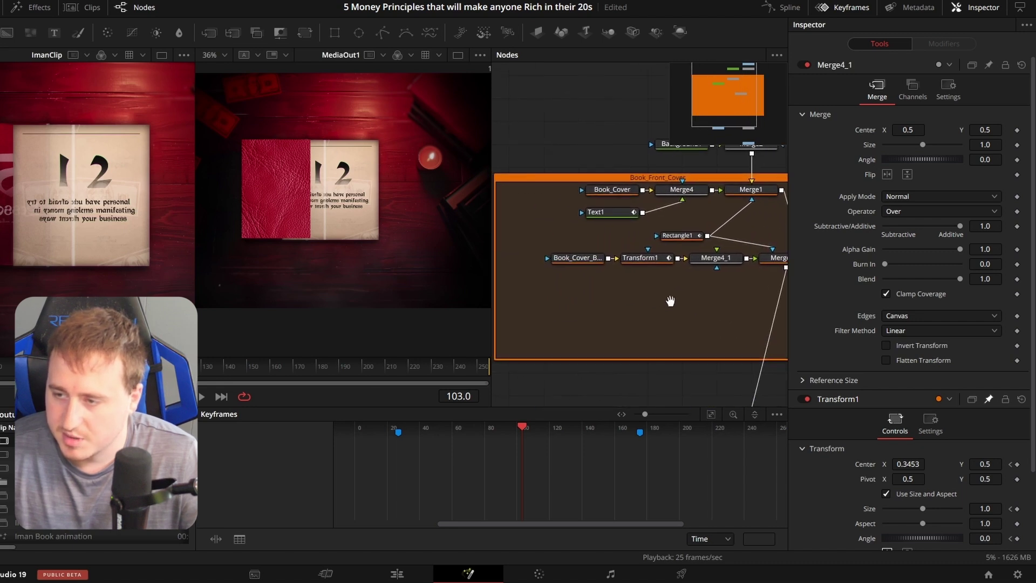
Step: Realign the lower row's nodes beneath Merge4 and Merge1, connect Text1 to Merge4_1, and check the cover at frame 68
drag(769, 285, 583, 259)
drag(588, 261, 553, 263)
click(606, 300)
drag(511, 290, 487, 294)
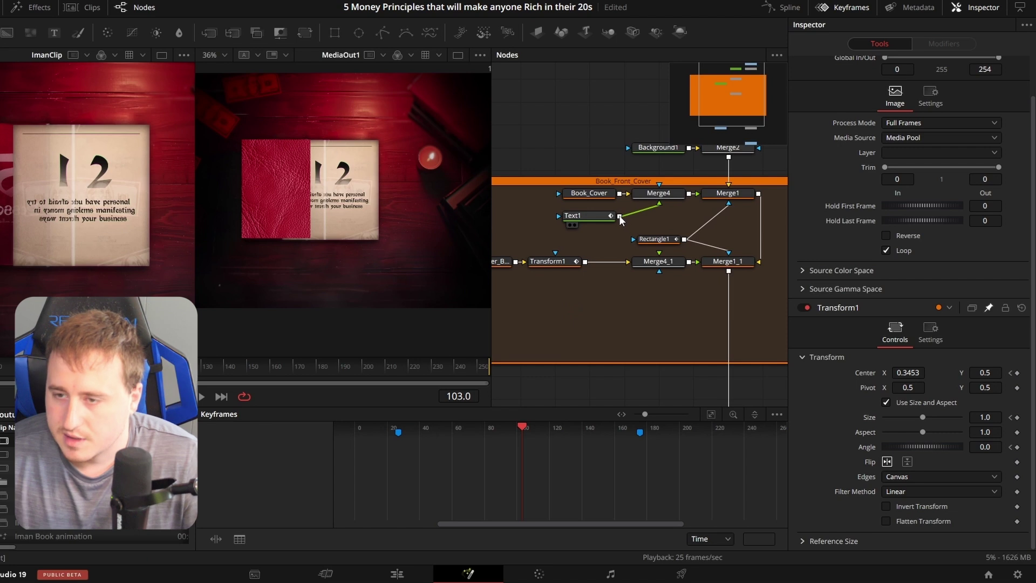
drag(620, 217, 661, 261)
drag(139, 367, 58, 367)
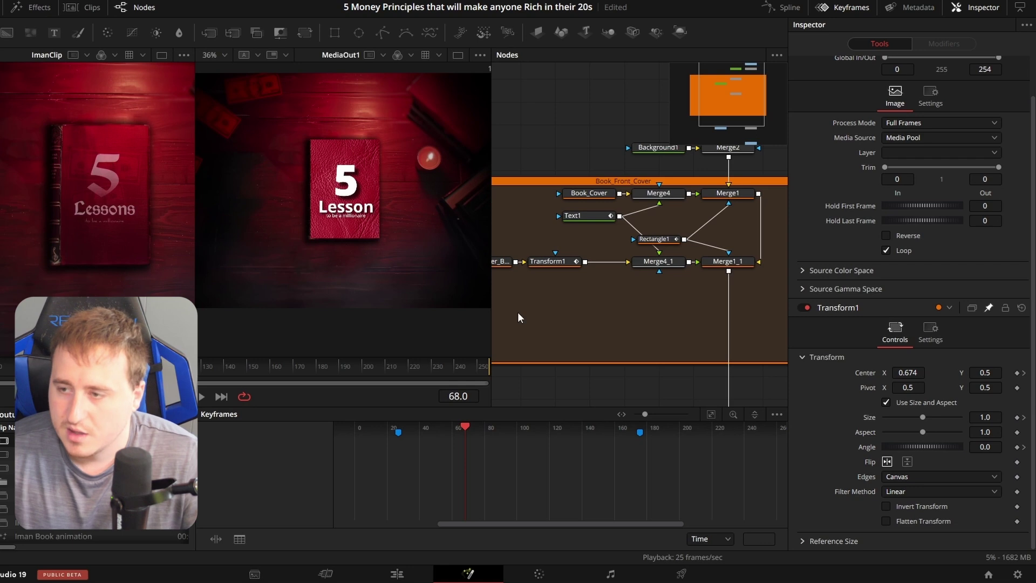
Step: Move Merge4_1 between Book_Cover_Back and Transform1, reconnect Text1 as its foreground, and check the opened cover at frame 110
drag(550, 264, 583, 263)
click(660, 263)
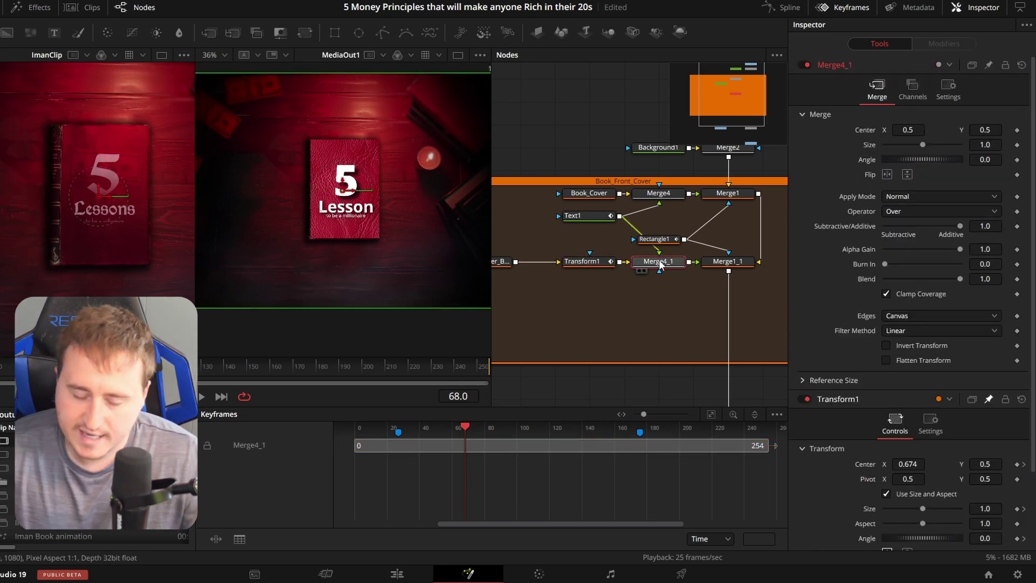
drag(660, 263, 543, 263)
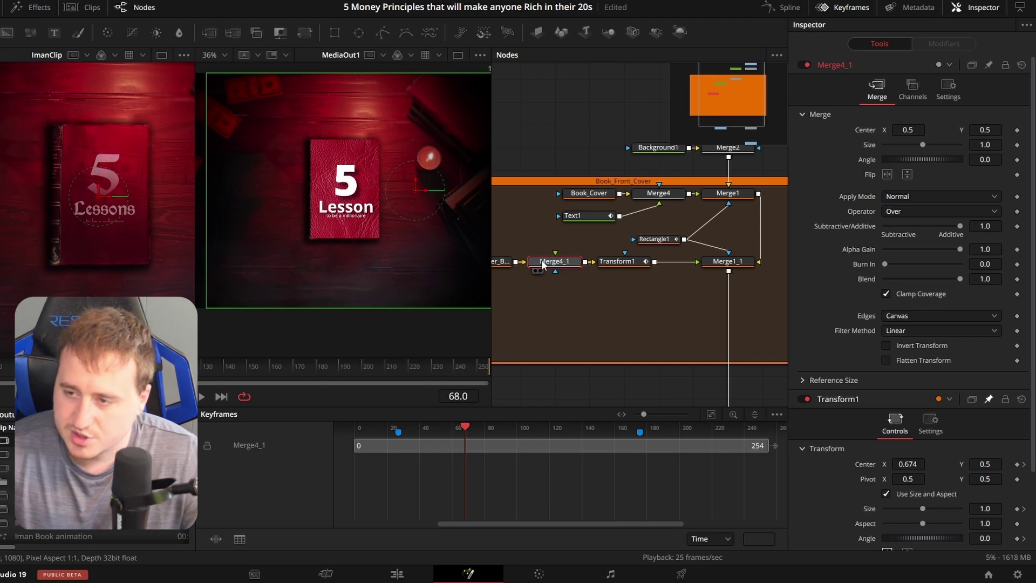
click(622, 260)
drag(619, 216, 555, 253)
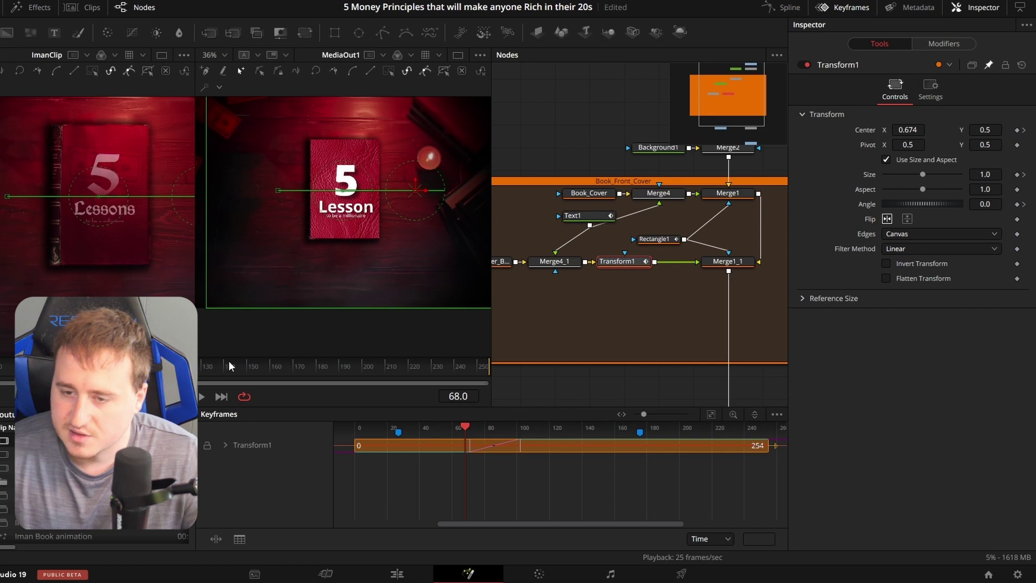
drag(57, 367, 155, 367)
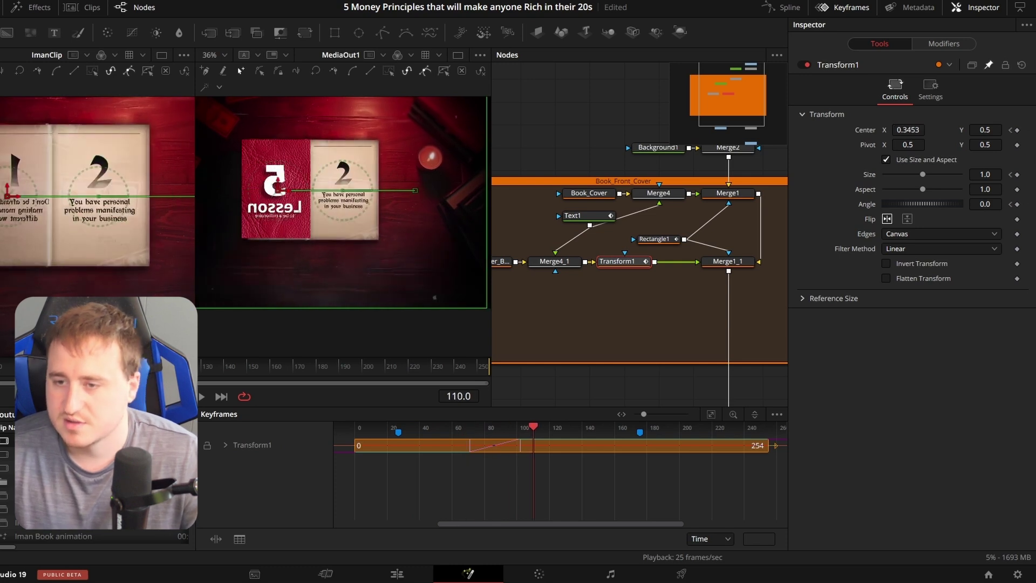
click(648, 315)
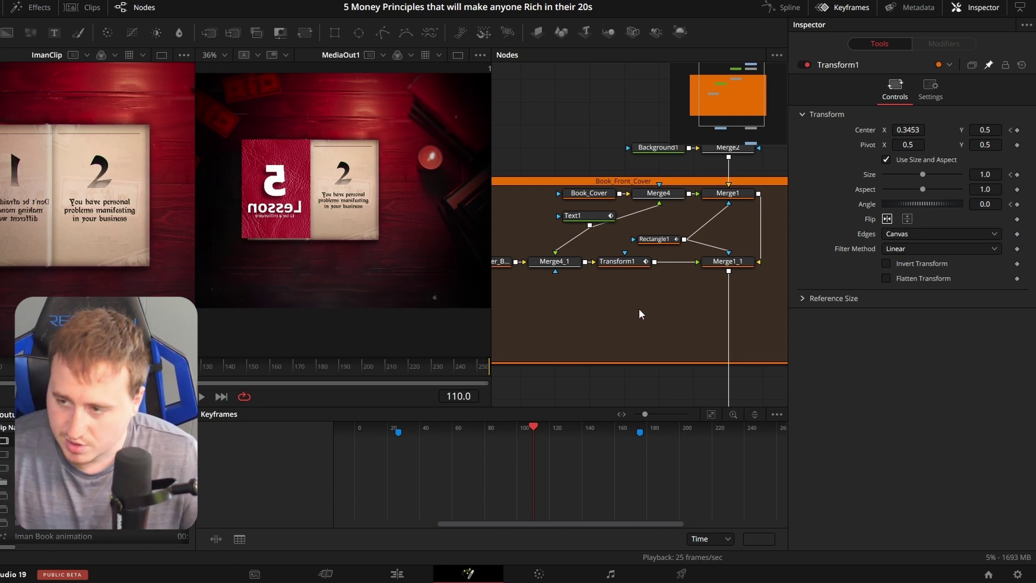
Step: Move MediaOut1 further down to make room for more nodes below Merge3
scroll(639, 314, down, 5)
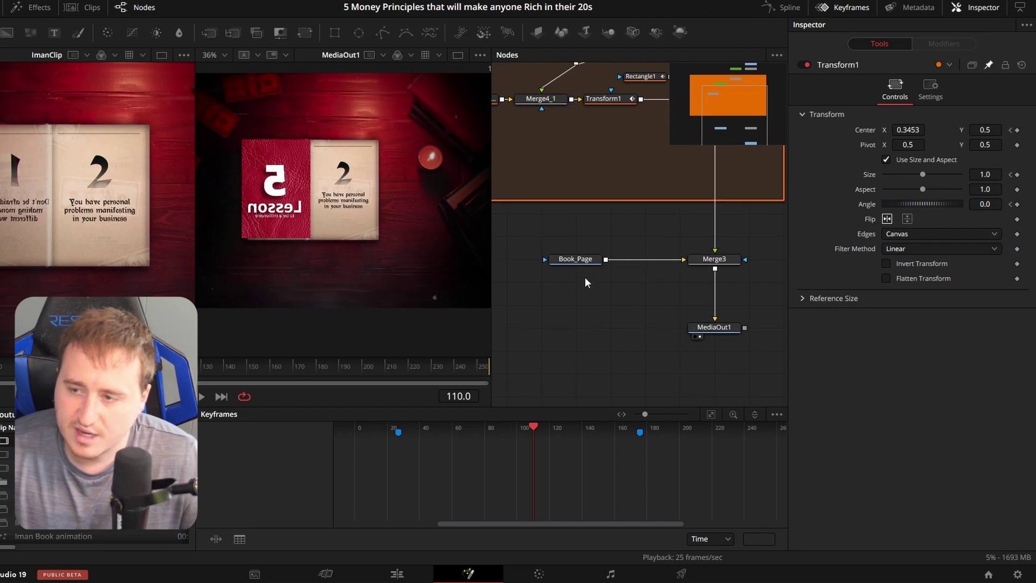
drag(625, 303, 711, 396)
drag(635, 333, 601, 198)
drag(688, 263, 689, 355)
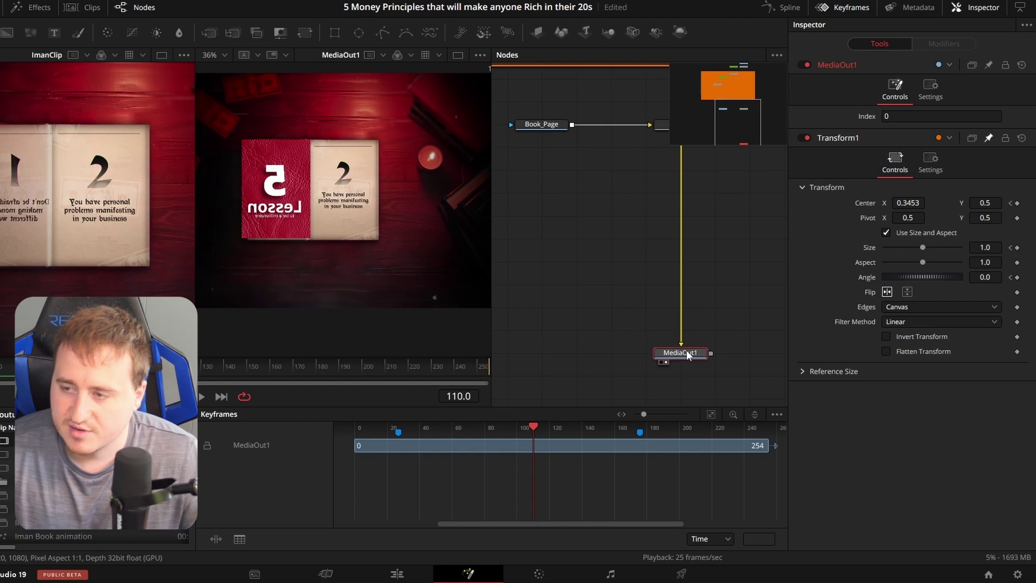
Step: Duplicate all nodes inside the Book_Front_Cover group and place the copies below Book_Page and Merge3
drag(625, 257, 545, 357)
drag(534, 225, 685, 289)
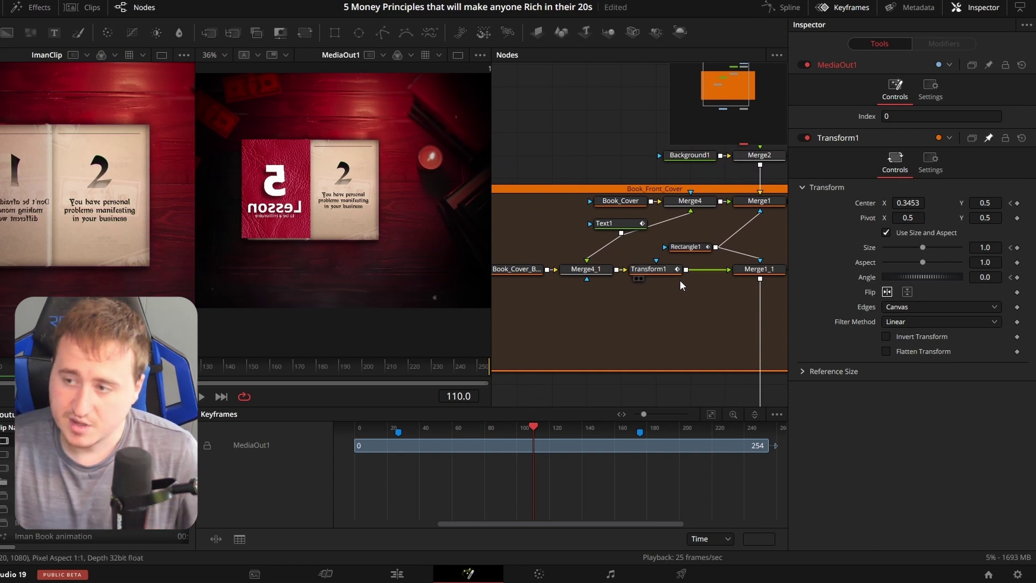
mouse_move(623, 231)
mouse_down()
mouse_move(600, 228)
mouse_move(636, 226)
mouse_up()
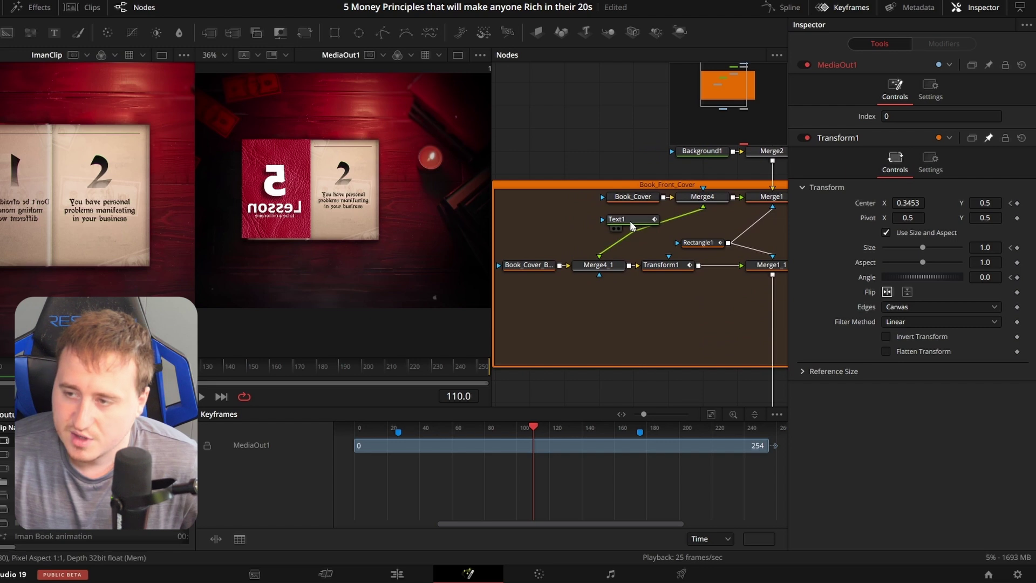
drag(509, 188, 786, 290)
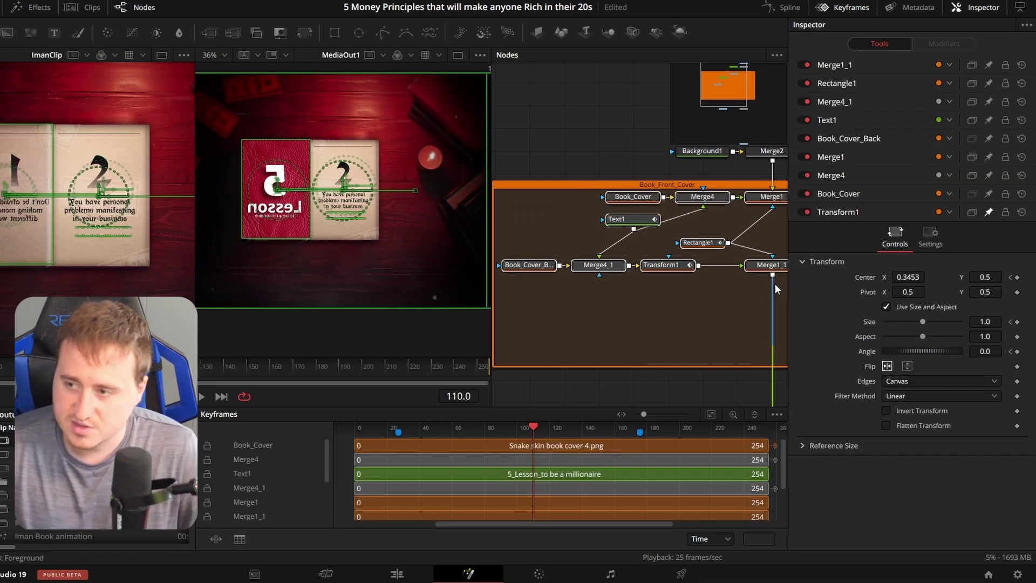
scroll(701, 291, down, 5)
click(581, 254)
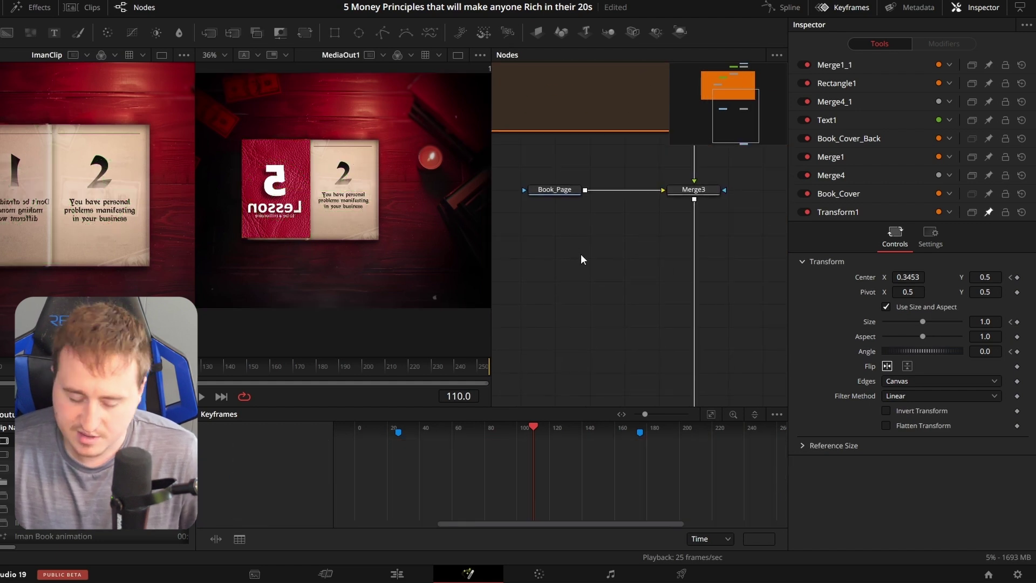
key(ctrl+v)
drag(635, 281, 634, 304)
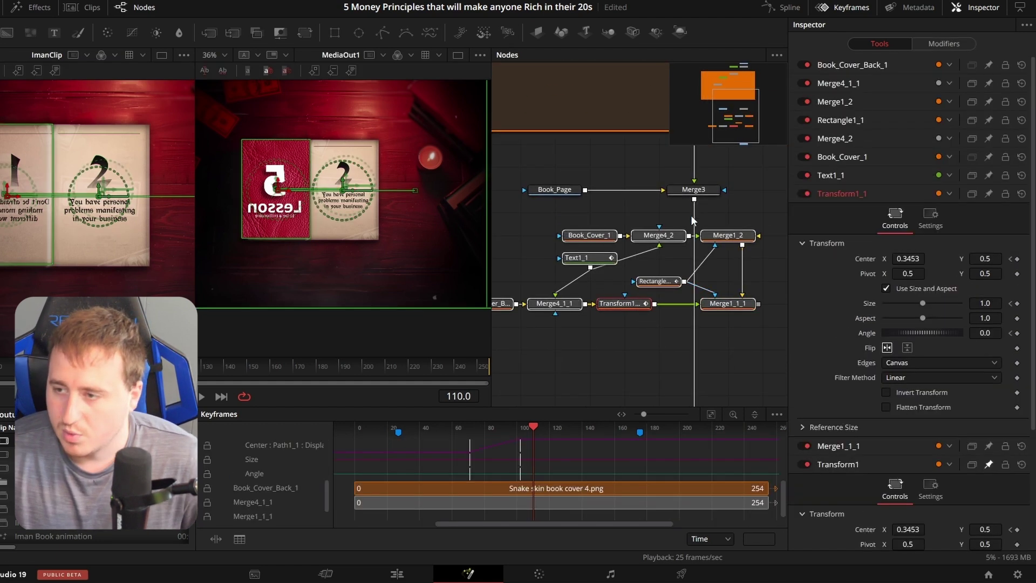
Step: Delete Merge3, disconnect Book_Page from the output, and connect Merge1_1 to MediaOut1
click(705, 189)
key(Delete)
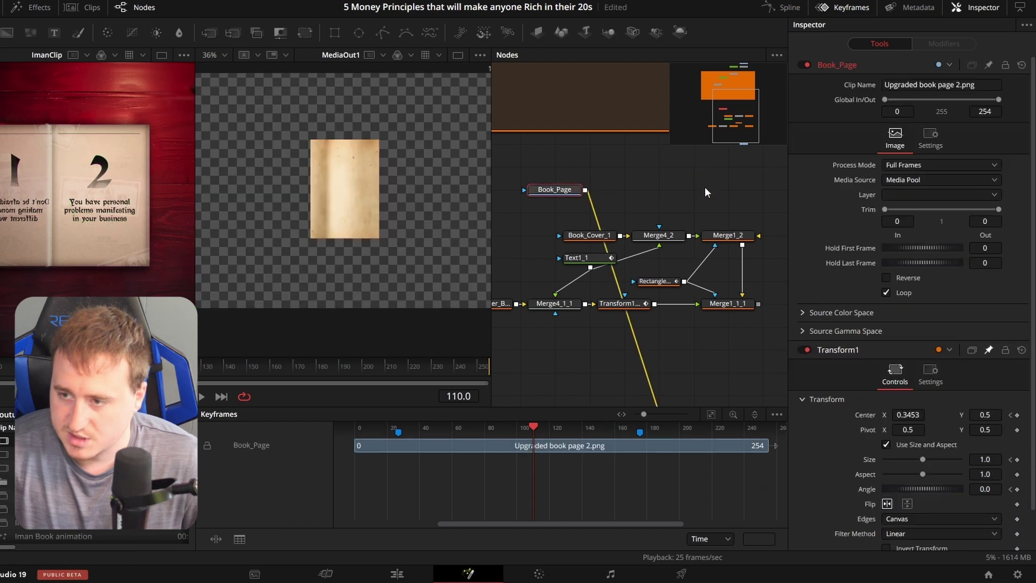
drag(645, 323, 614, 302)
click(630, 217)
drag(666, 163, 665, 320)
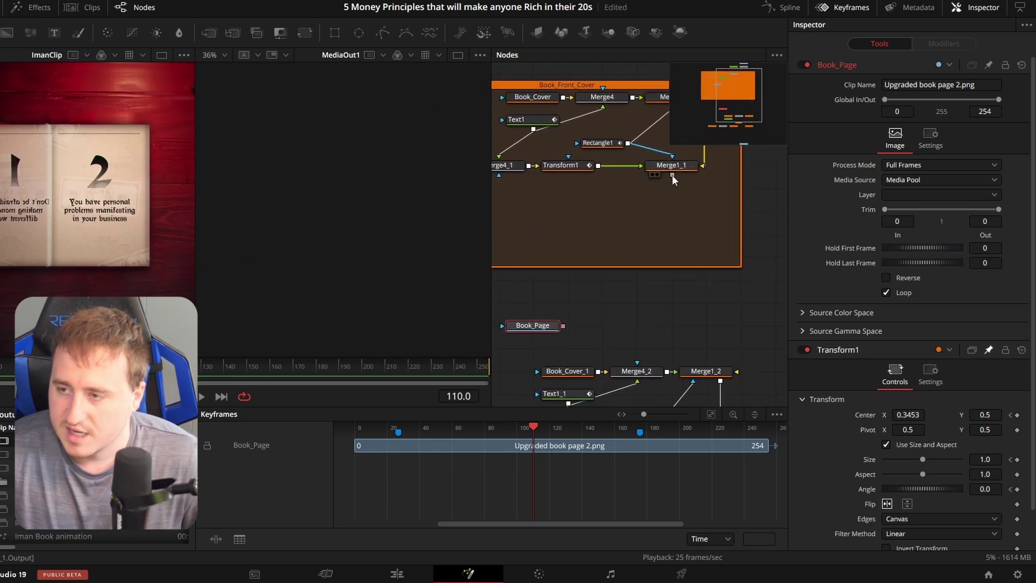
drag(672, 174, 669, 234)
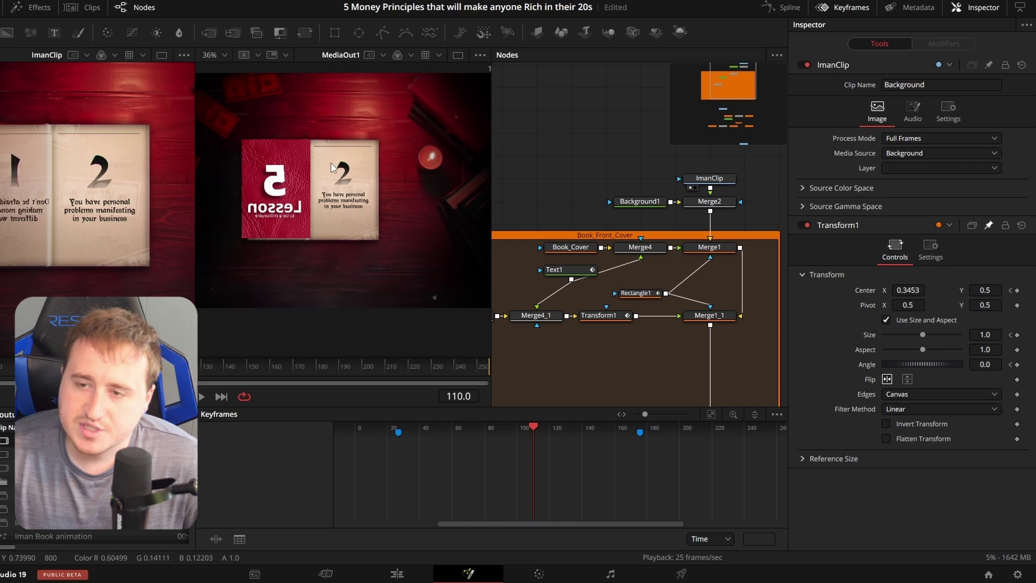
Step: Set Background1's alpha to 1.0 and swap Merge2's inputs so the black background covers ImanClip
click(630, 200)
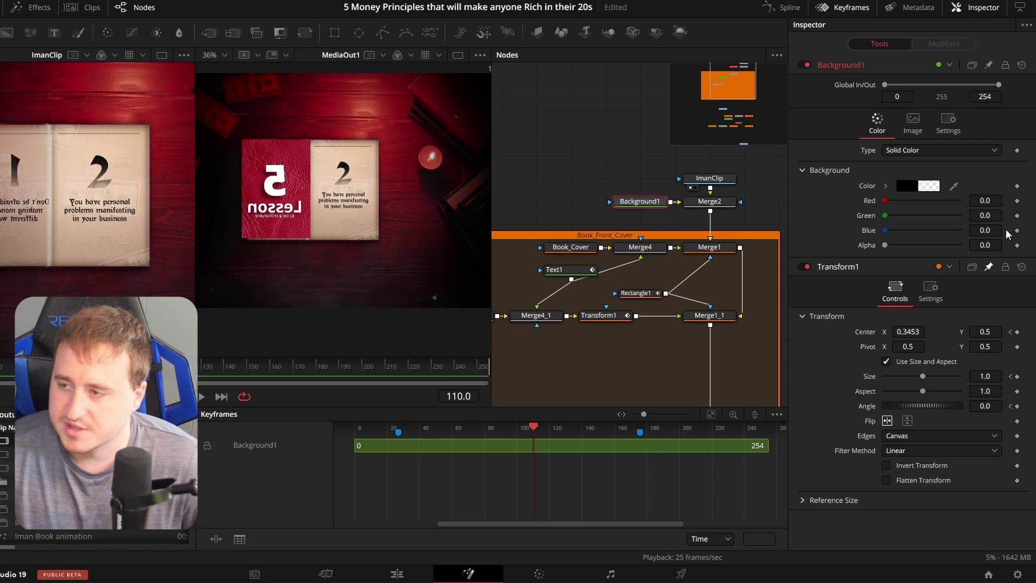
drag(886, 245, 960, 245)
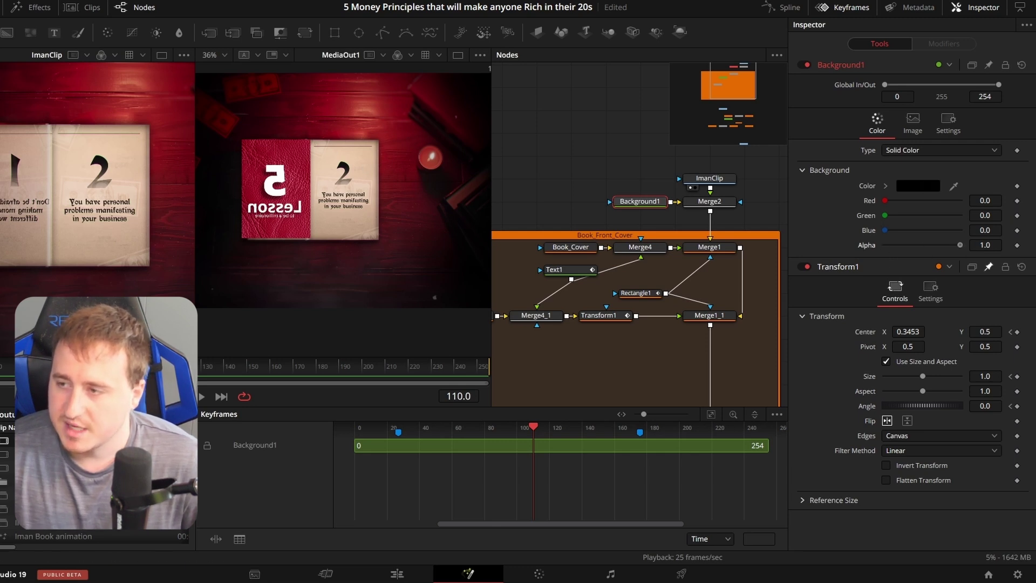
click(709, 204)
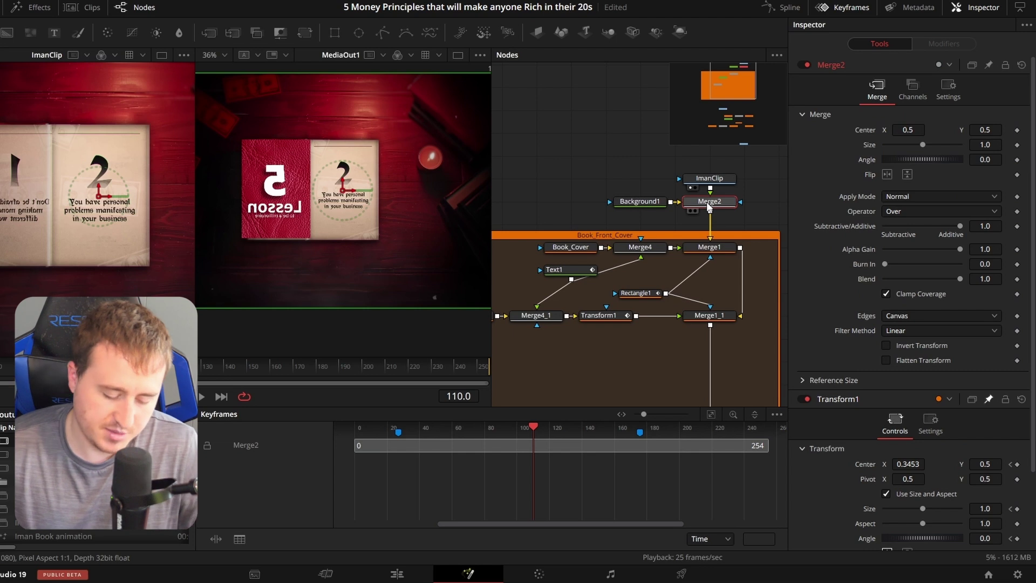
key(ctrl+t)
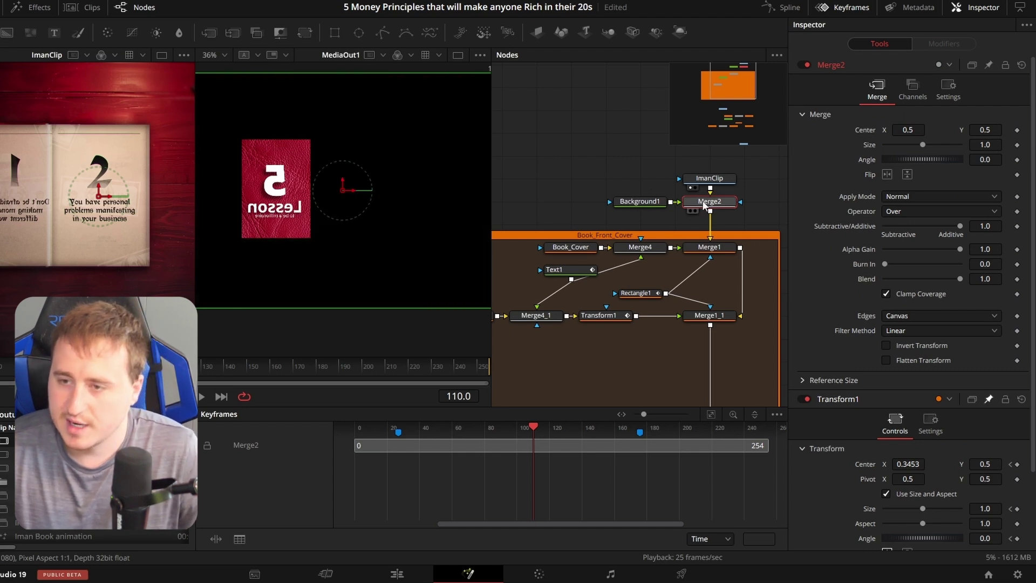
click(610, 151)
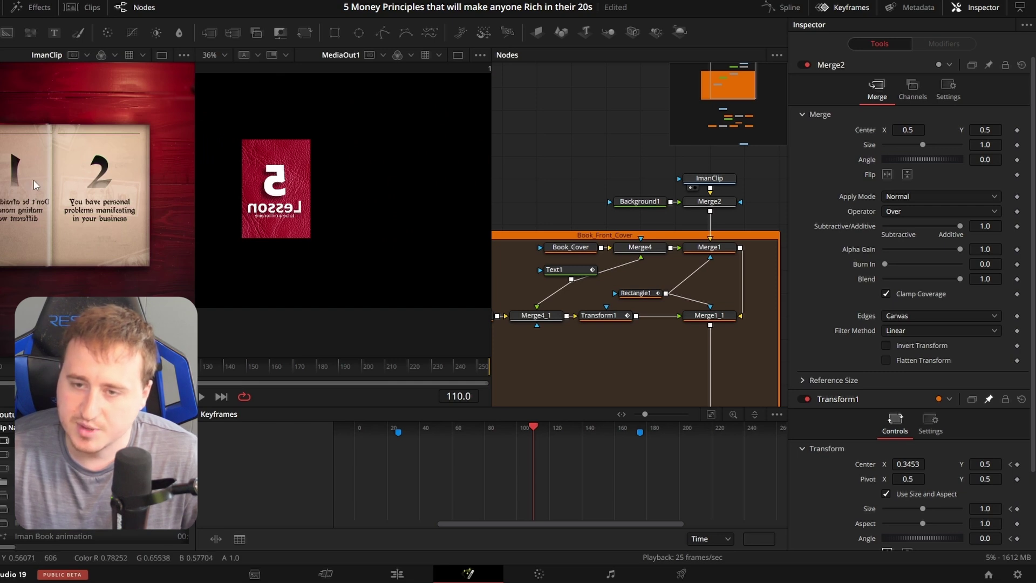
Step: Wire the duplicated nodes into the main chain by connecting Merge1_1 to Merge1_2 and Merge1_1_1 to MediaOut1
scroll(708, 178, down, 5)
scroll(711, 236, down, 4)
drag(712, 215, 635, 244)
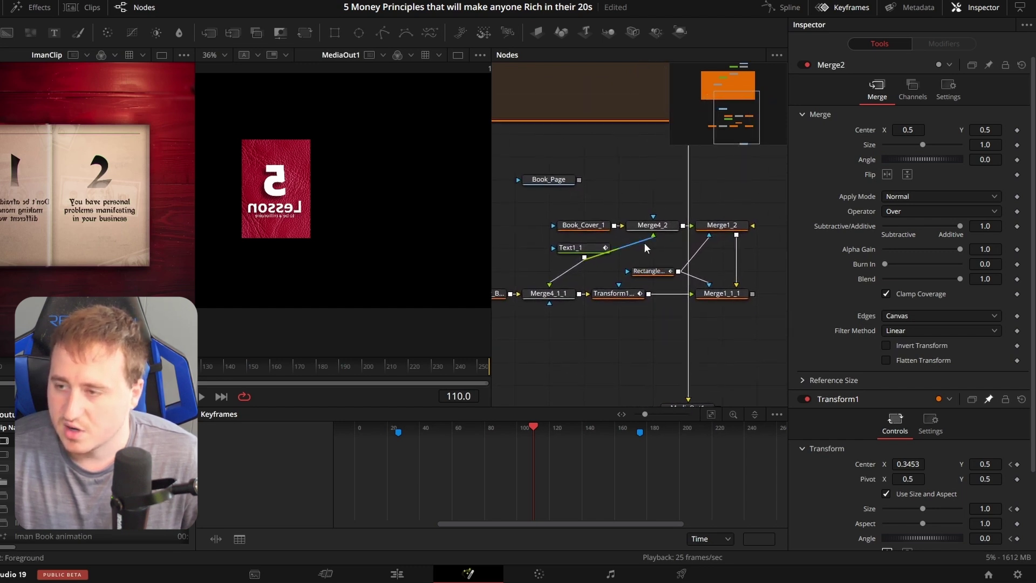
click(707, 231)
drag(750, 199, 496, 324)
drag(565, 298, 542, 306)
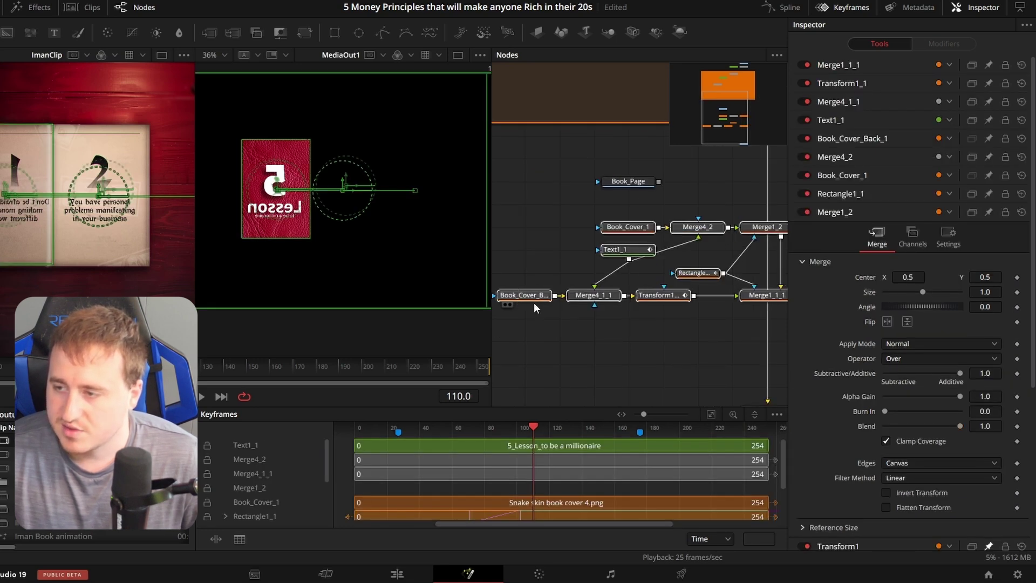
click(533, 301)
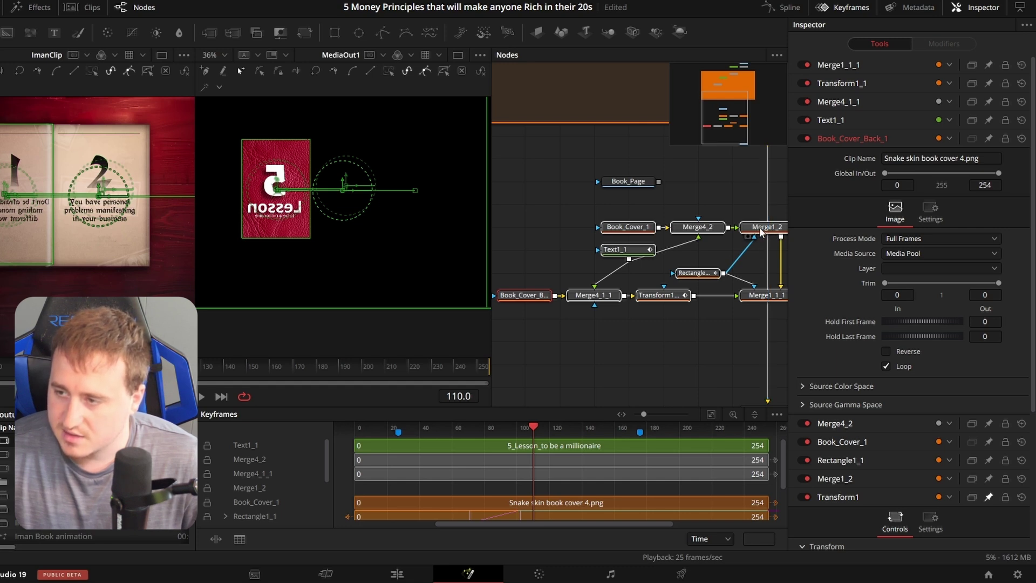
click(764, 232)
drag(747, 215, 603, 170)
right_click(635, 319)
click(594, 327)
drag(643, 354, 670, 175)
drag(691, 245, 642, 359)
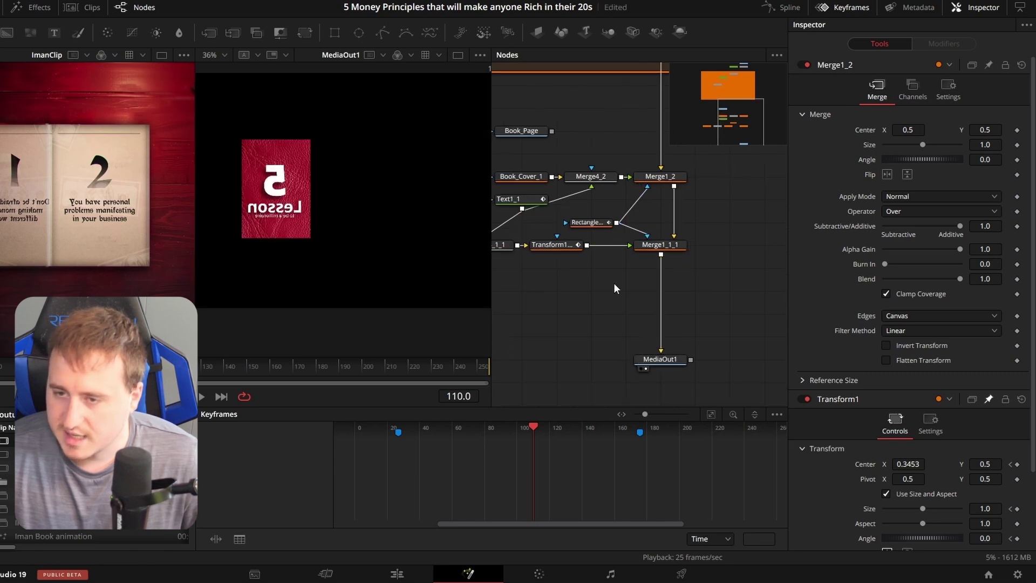
Step: Replace Book_Cover_1 with a copy of Book_Page connected as Merge4_2's background
scroll(614, 283, up, 8)
drag(676, 293, 571, 331)
drag(569, 285, 651, 242)
drag(571, 307, 646, 137)
drag(686, 311, 615, 227)
click(598, 154)
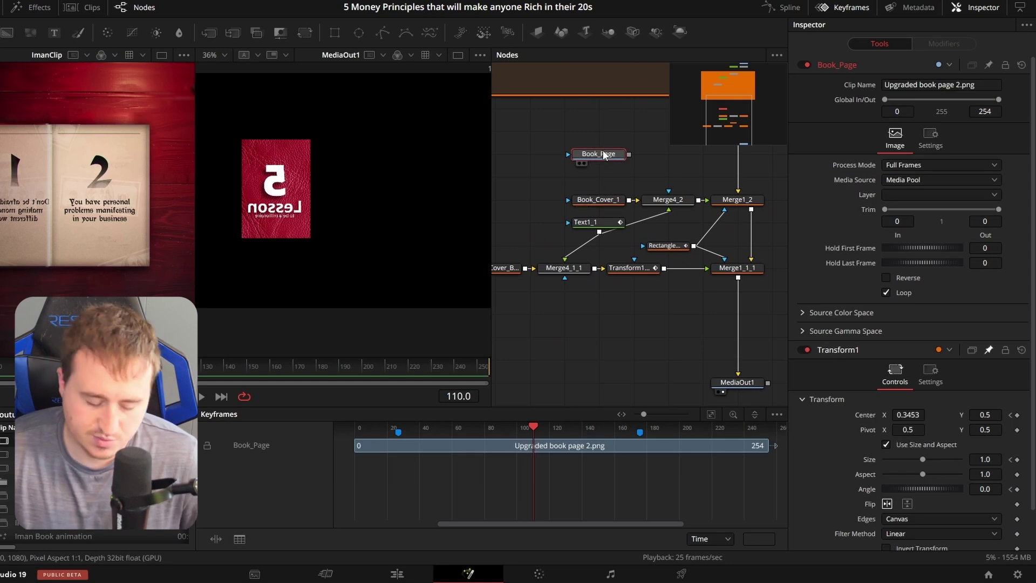
click(601, 200)
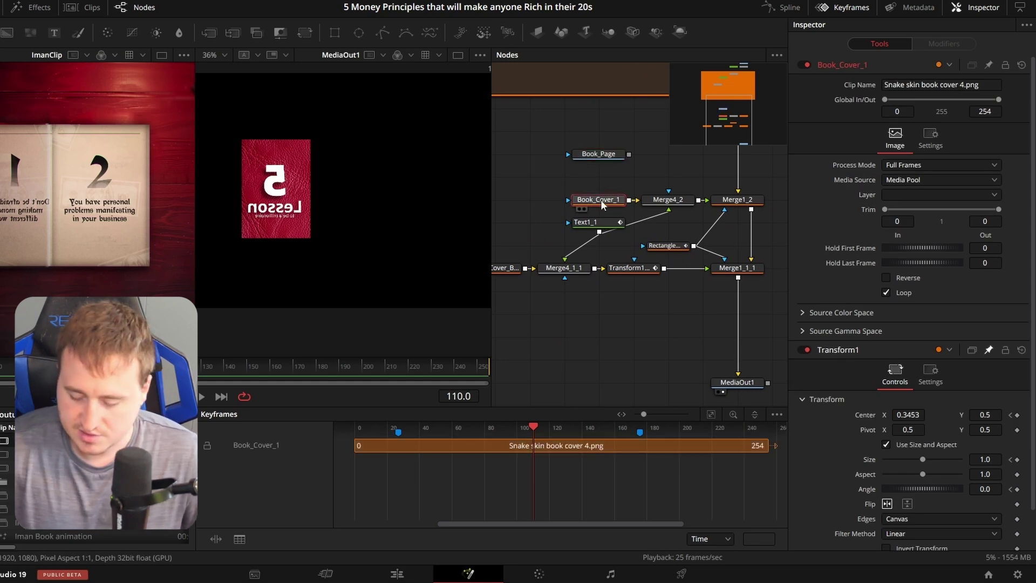
key(Delete)
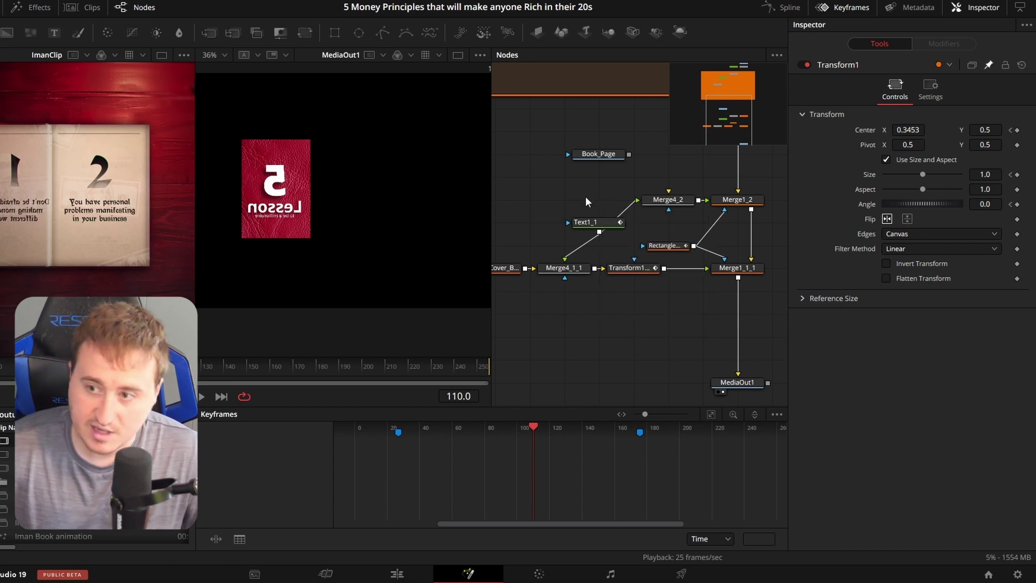
key(ctrl+v)
drag(629, 203, 672, 197)
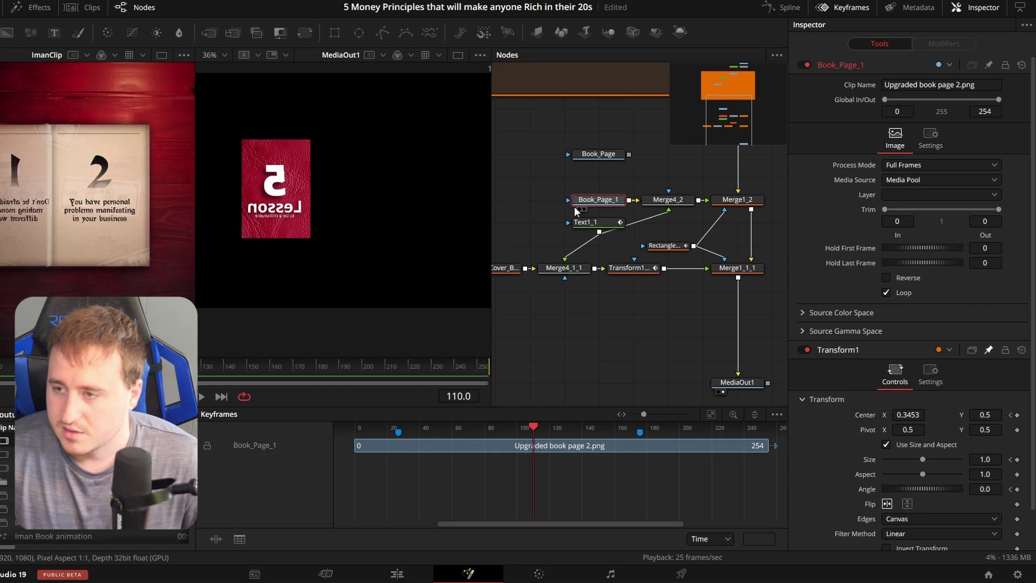
Step: Replace Book_Cover_Back_1 with the Book_Page node as the input to Merge4_1_1
drag(540, 186, 565, 157)
drag(646, 134, 594, 240)
click(520, 242)
key(Delete)
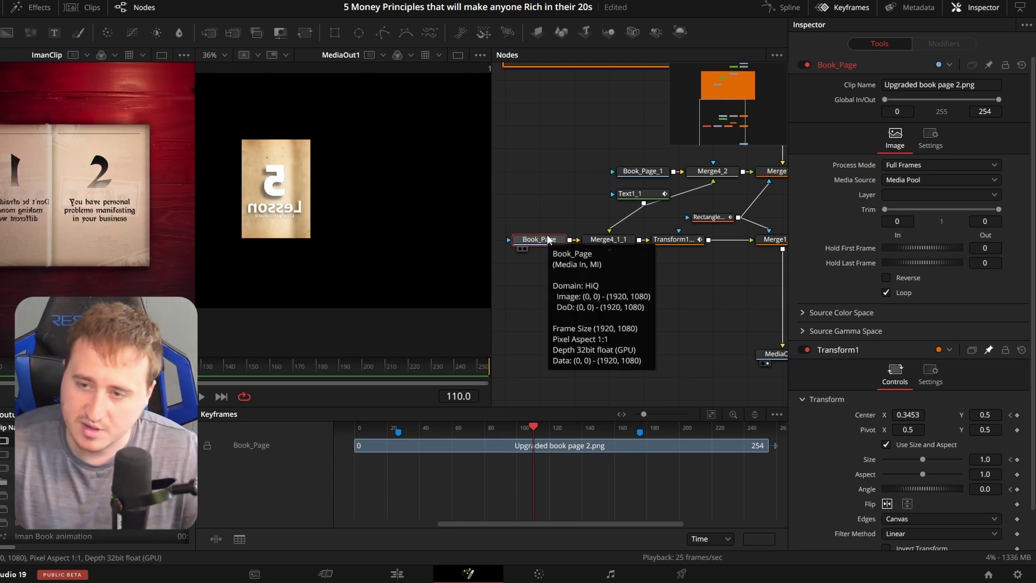
Step: Replace Text1_1's whole text with just the number 1
click(549, 201)
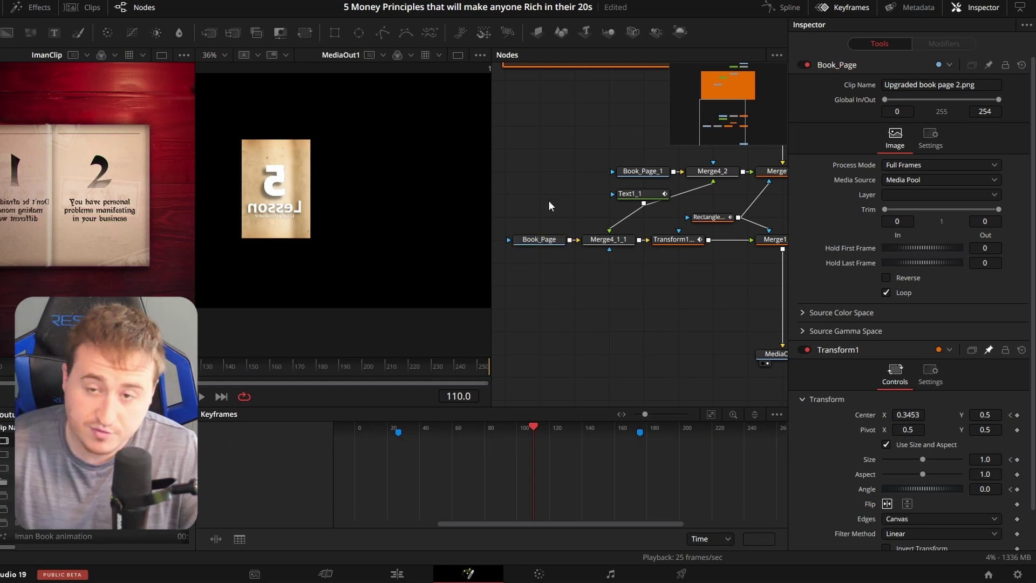
click(585, 218)
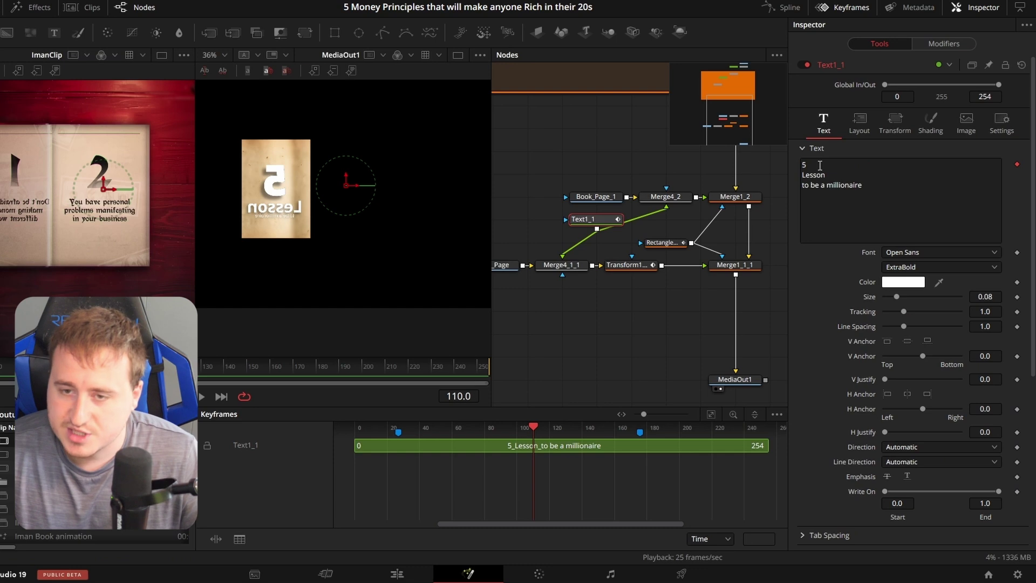
drag(155, 368, 116, 368)
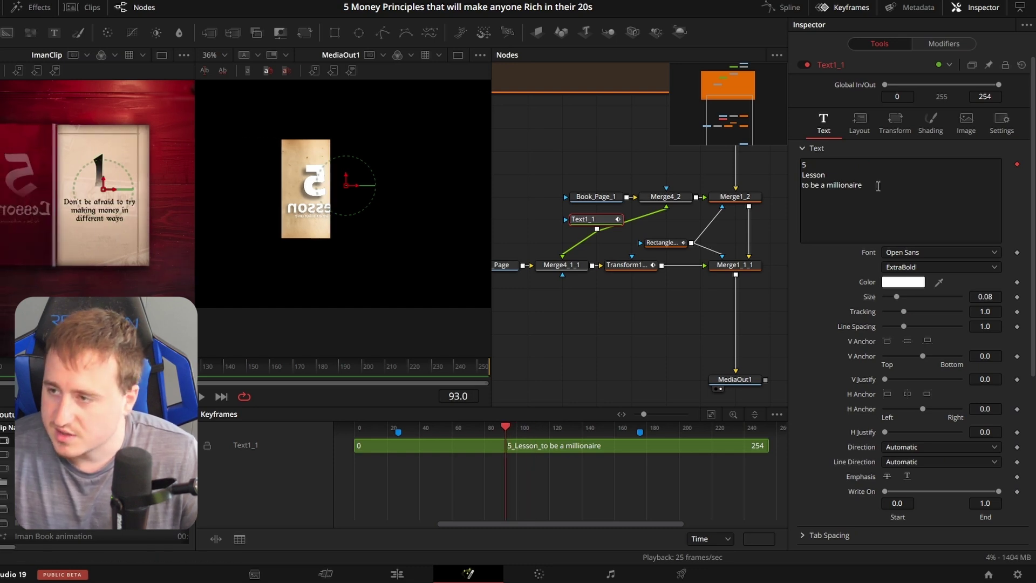
drag(821, 164, 792, 164)
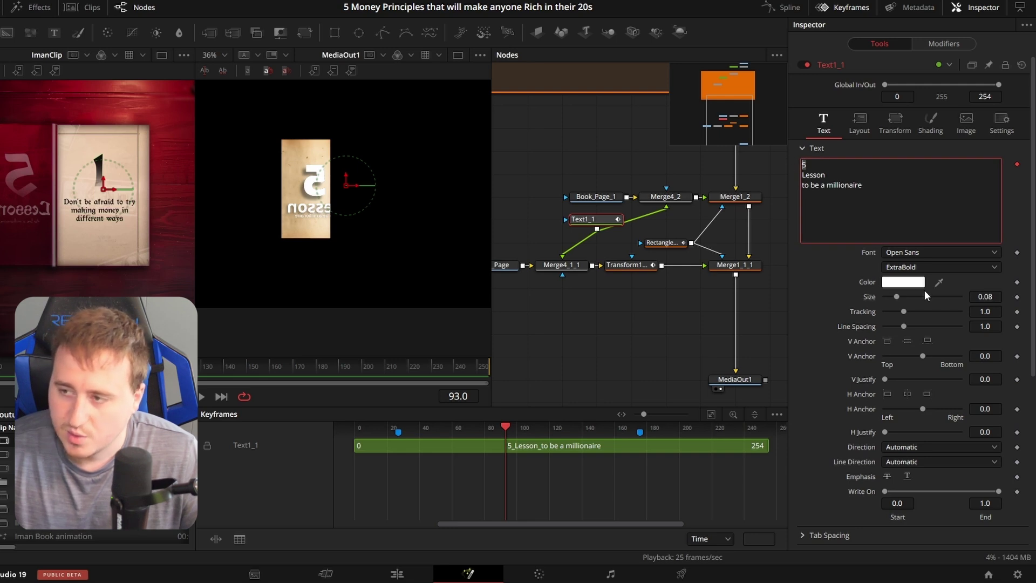
text(1)
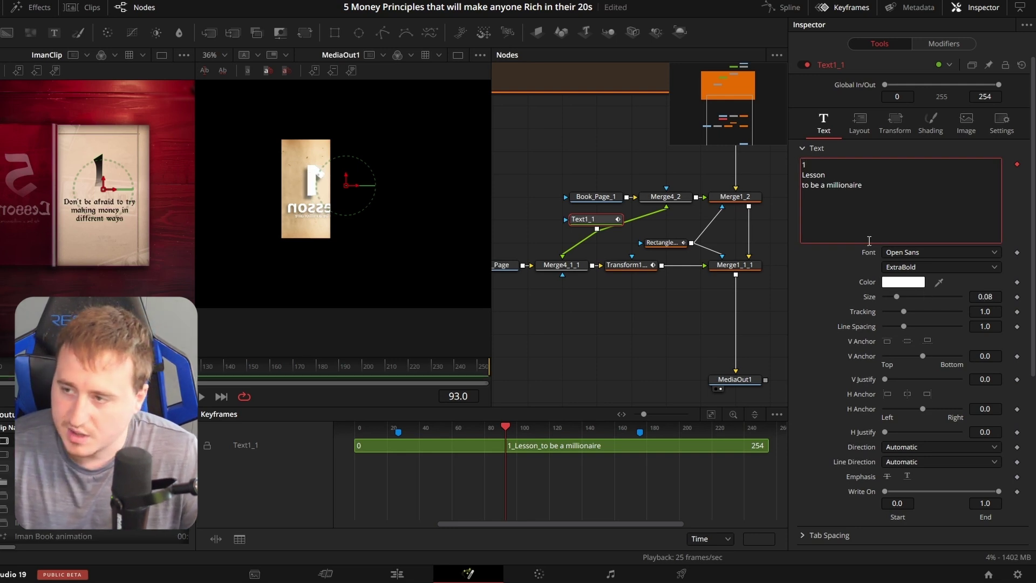
drag(871, 188, 780, 163)
click(871, 192)
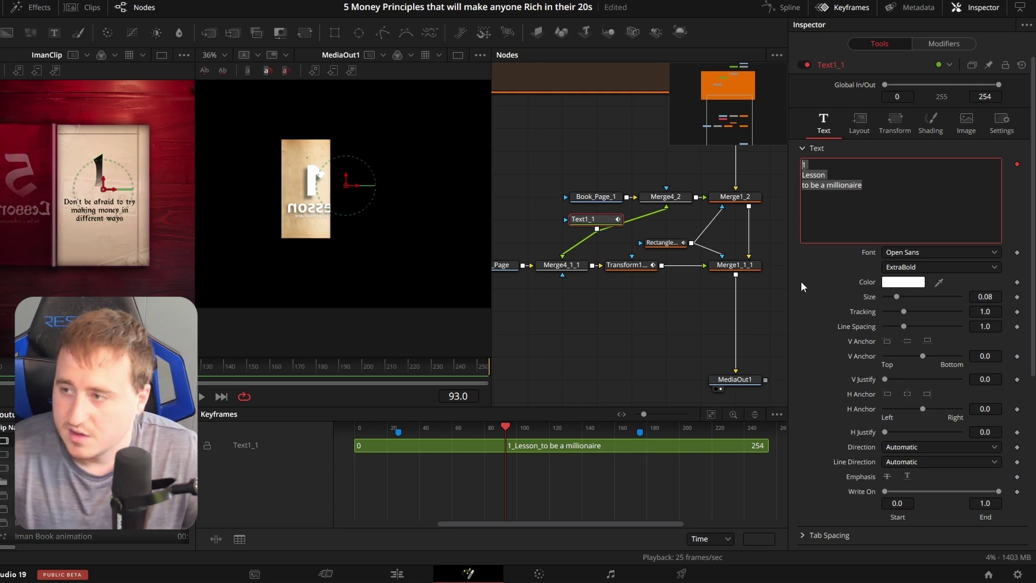
text(1)
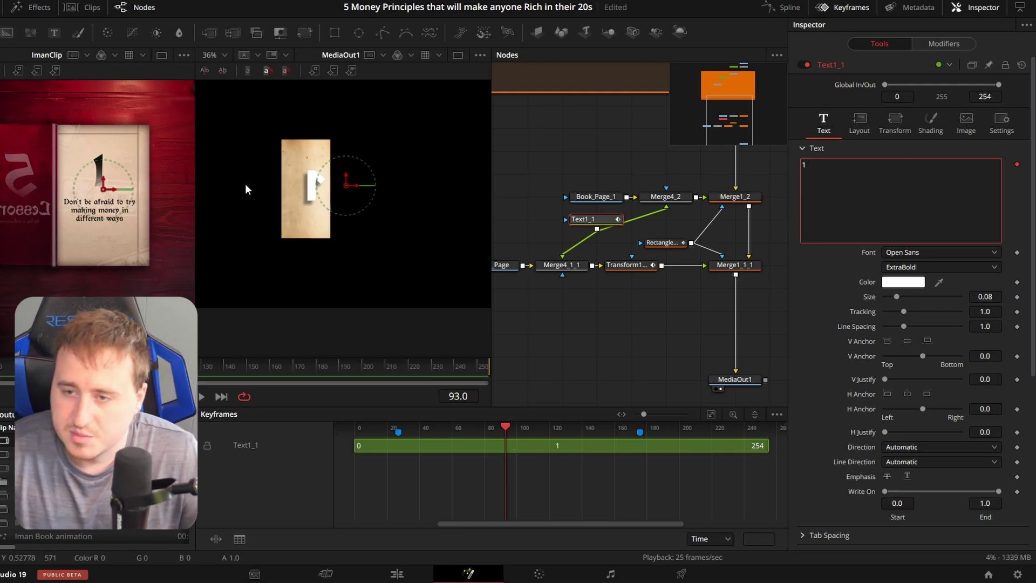
mouse_move(115, 367)
mouse_down()
mouse_move(60, 367)
mouse_move(116, 367)
mouse_up()
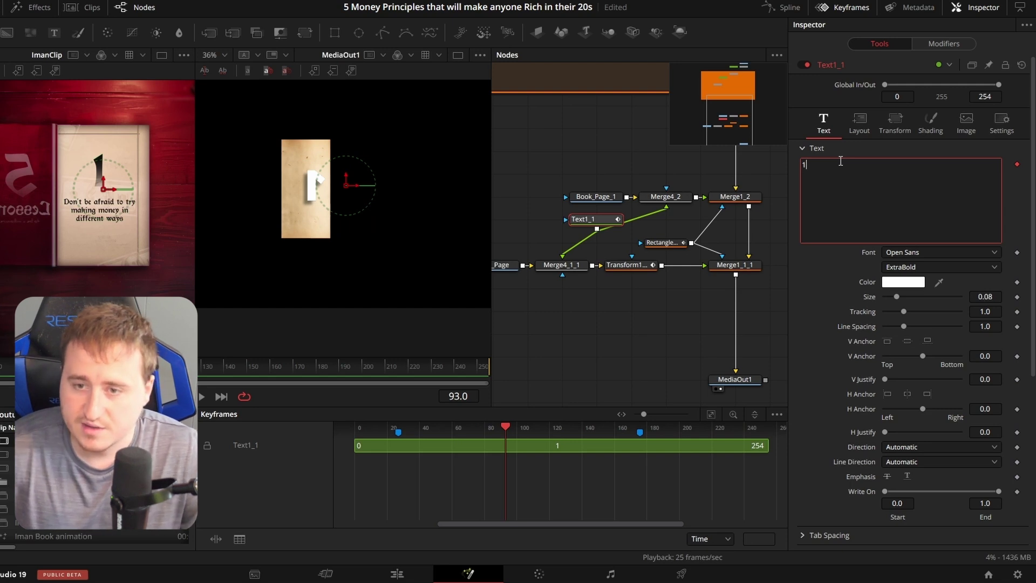
Step: Add "Don't be afraid to try making money in different ways" below the 1 in Text1_1, broken into three lines
key(Return)
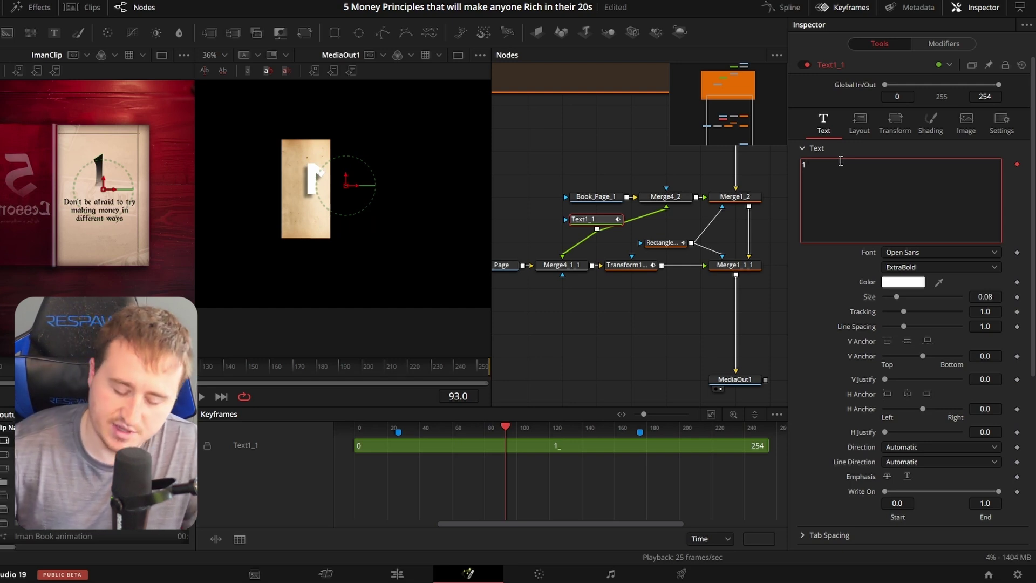
text(Don't be af)
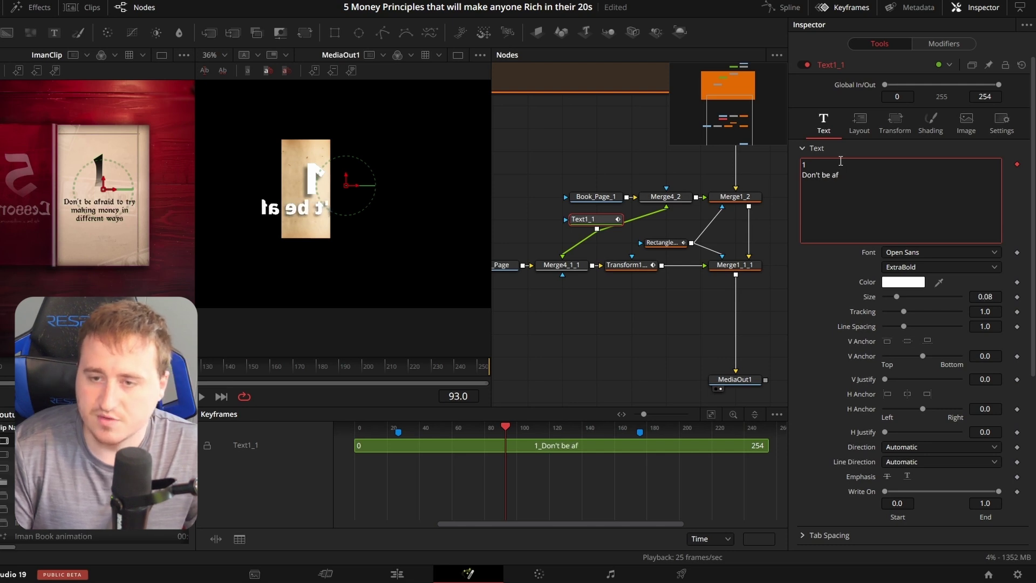
text(raid )
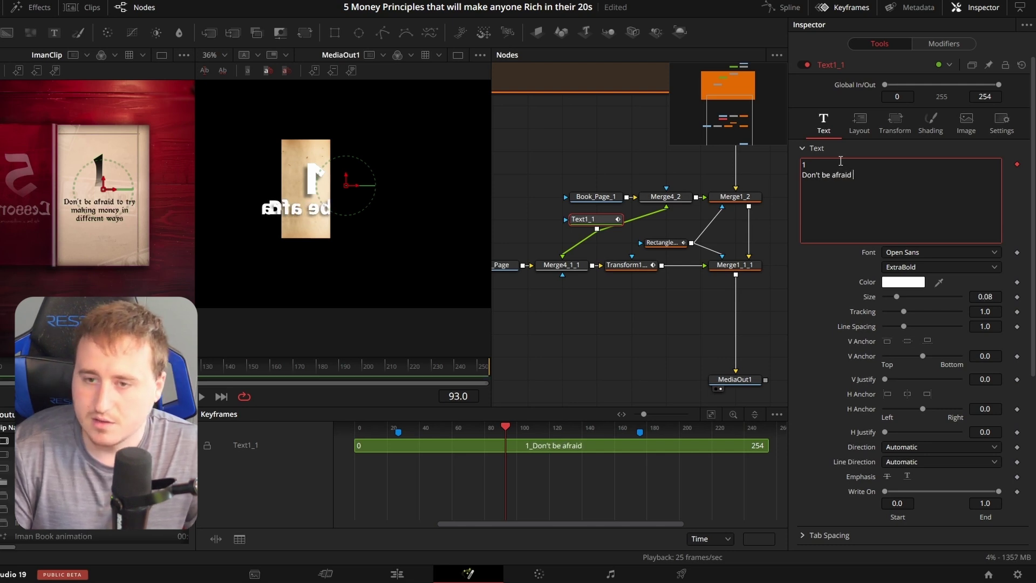
text(to try making )
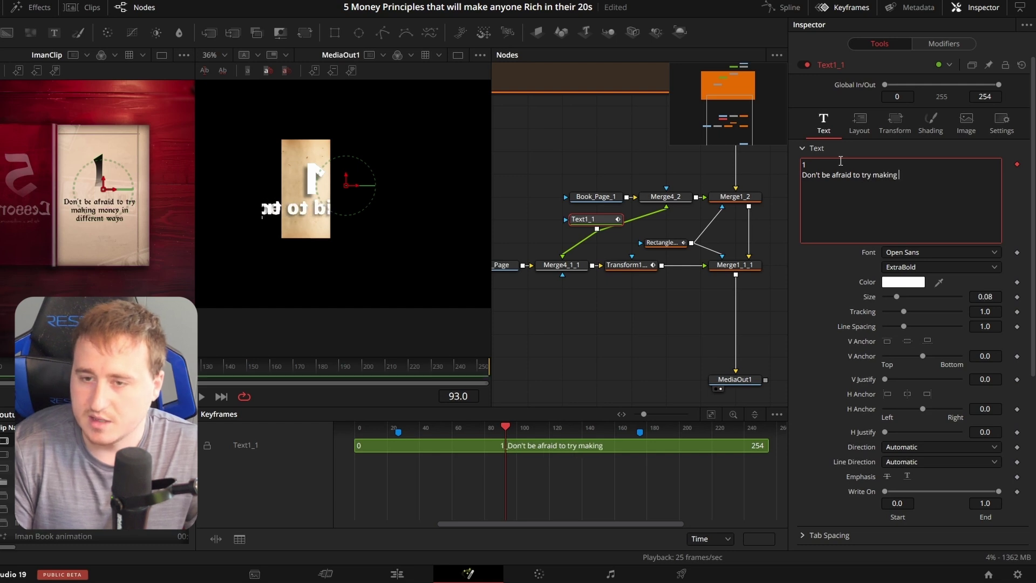
text(money in diff)
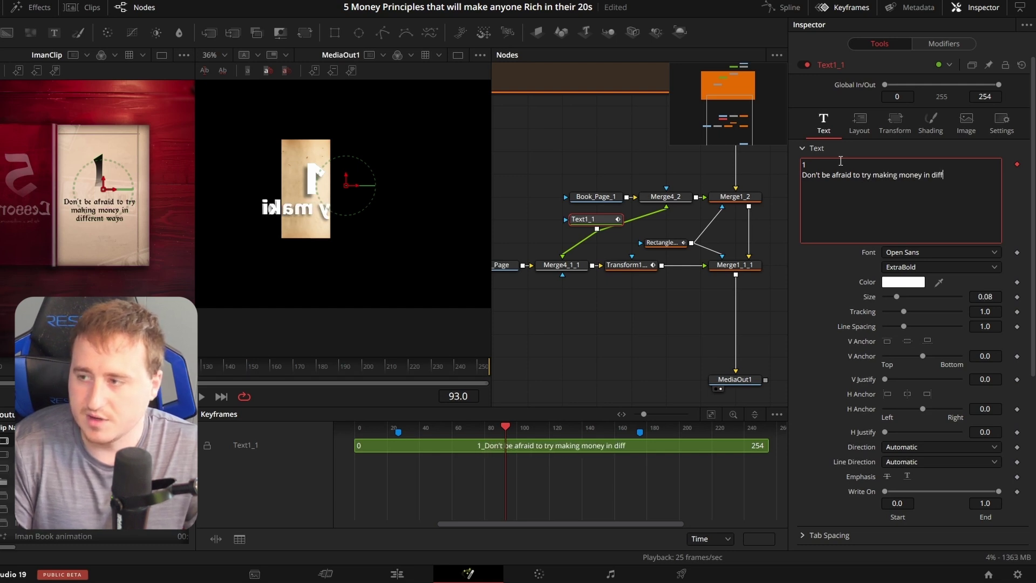
text(erent ways)
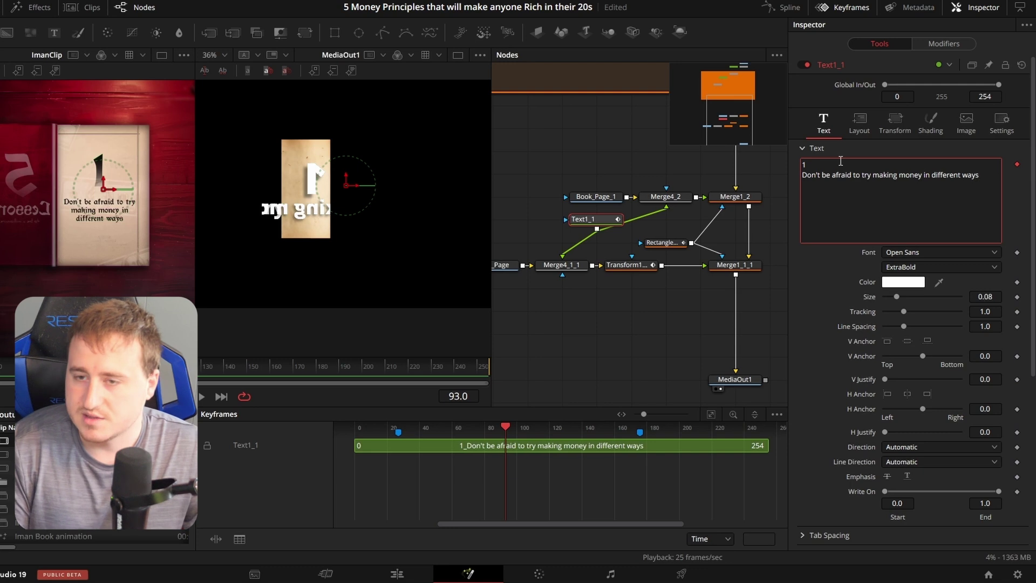
click(872, 174)
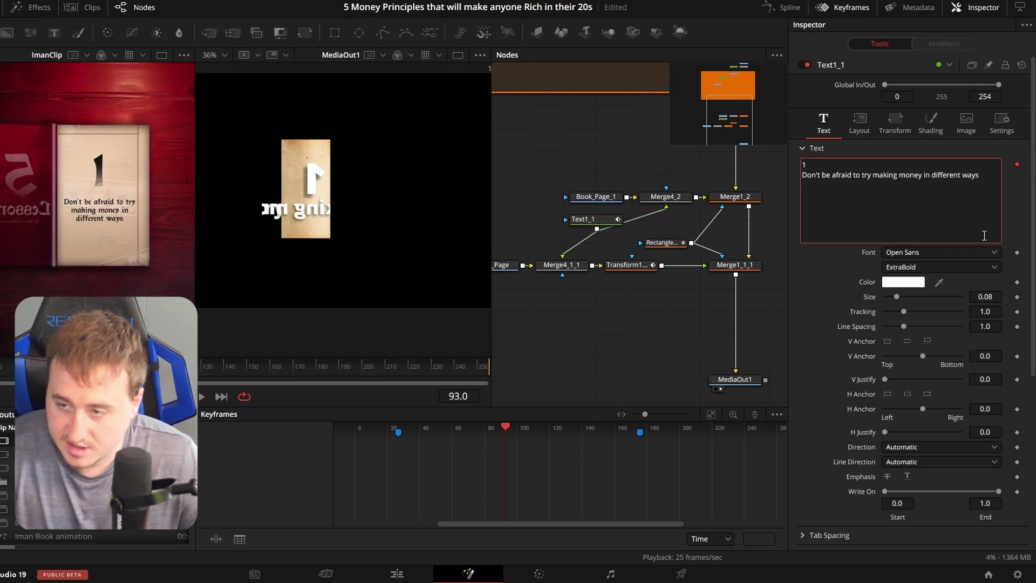
key(Return)
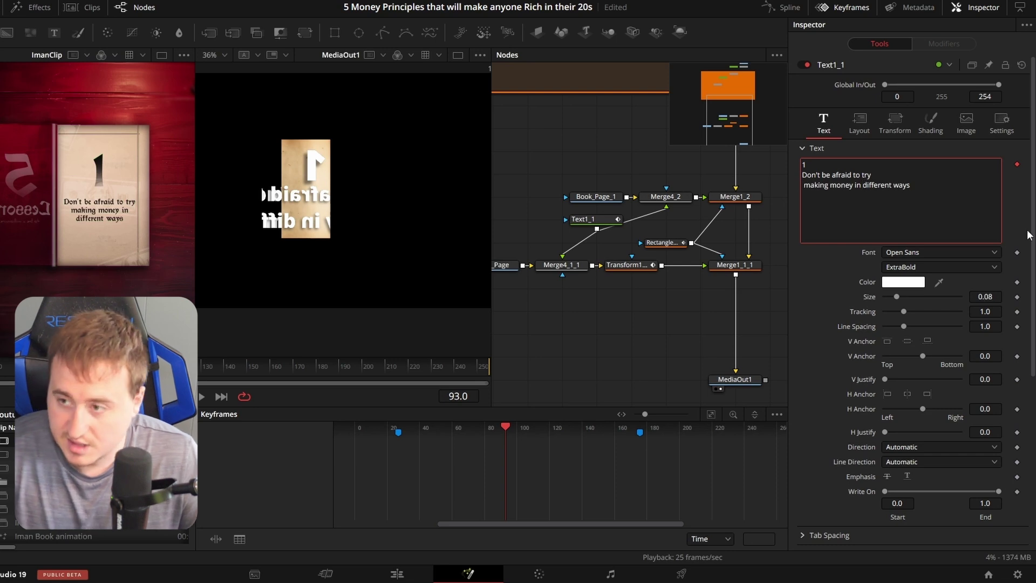
key(Return)
Step: Open Text1_1's character-level styling, disconnect the node from both merges and show it alone in the second viewer
right_click(858, 182)
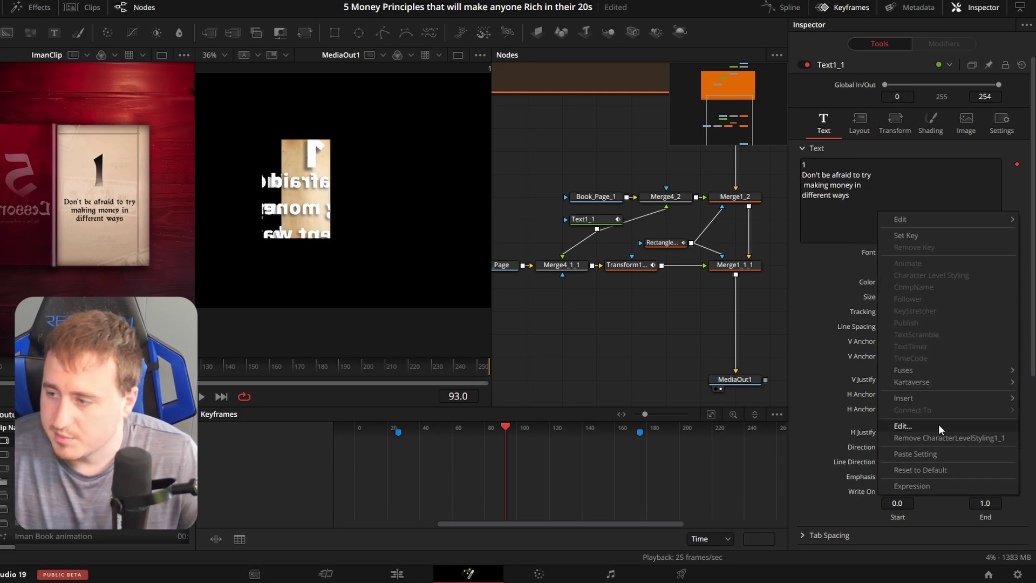
click(931, 437)
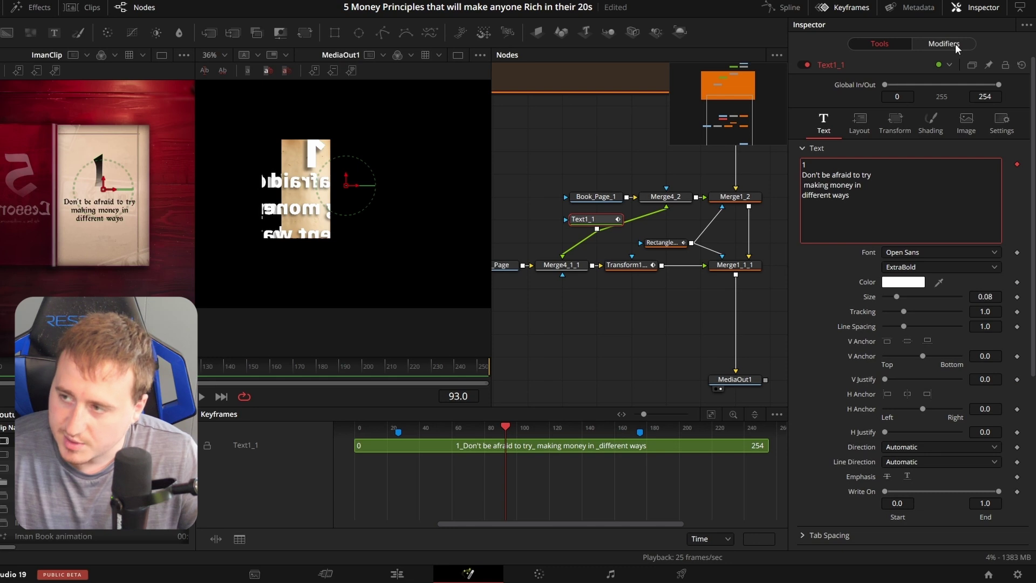
click(956, 44)
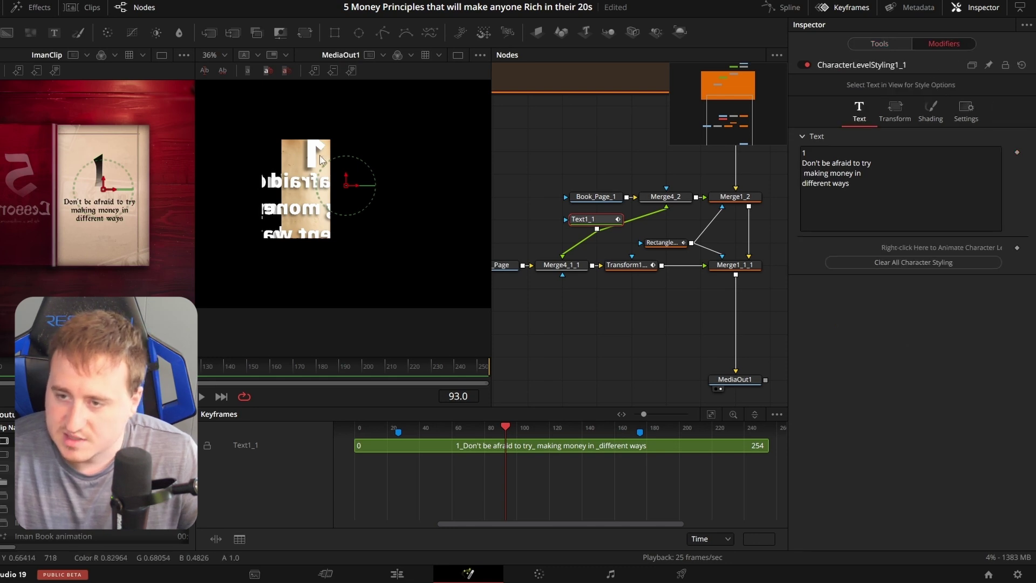
drag(564, 252, 576, 242)
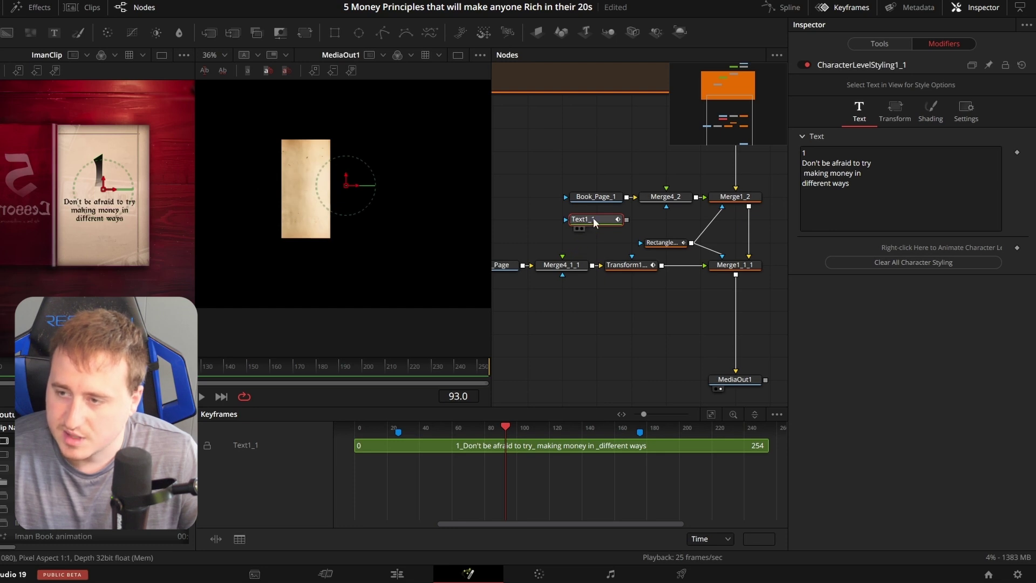
key(2)
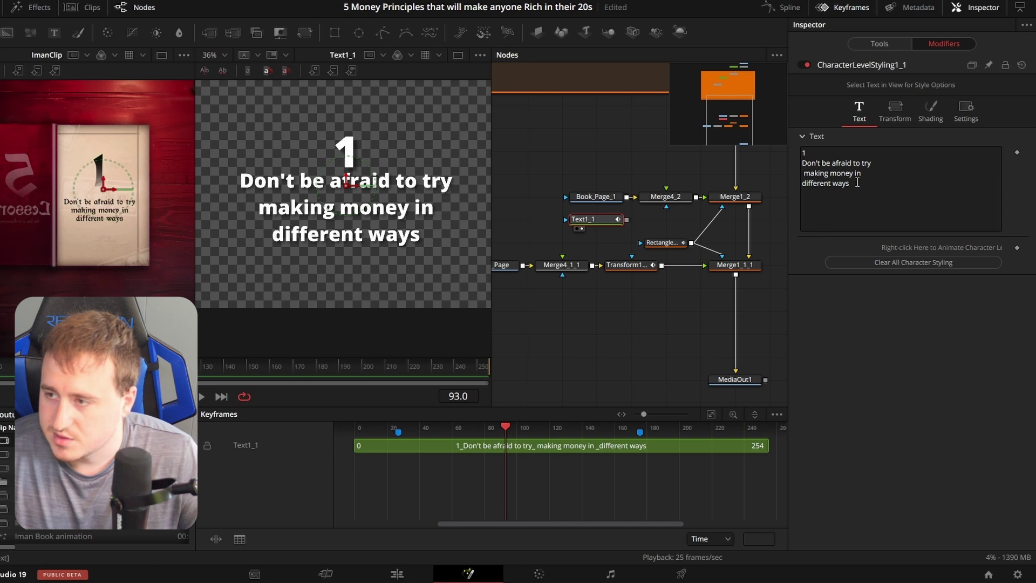
drag(310, 131, 364, 157)
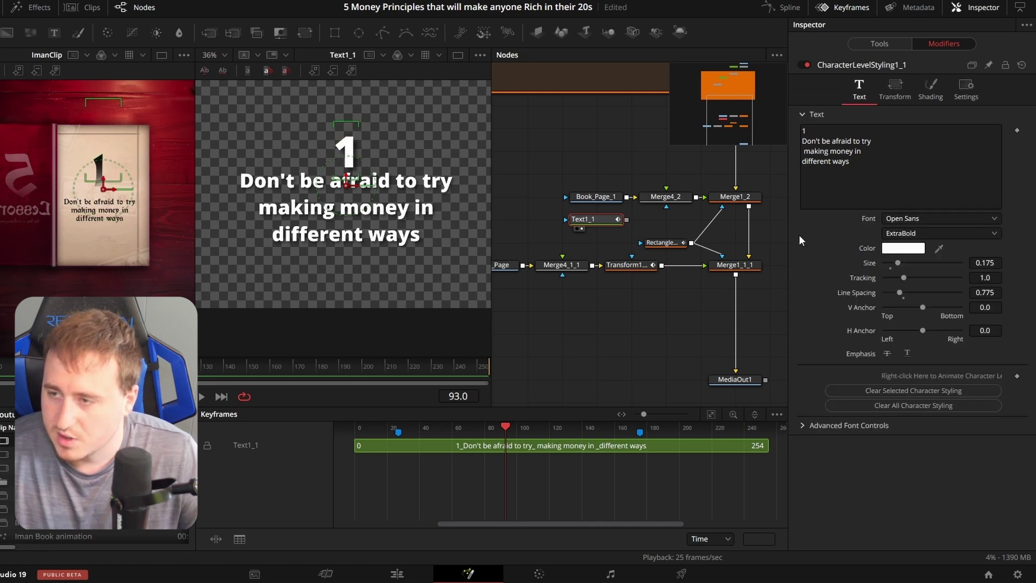
drag(224, 171, 421, 254)
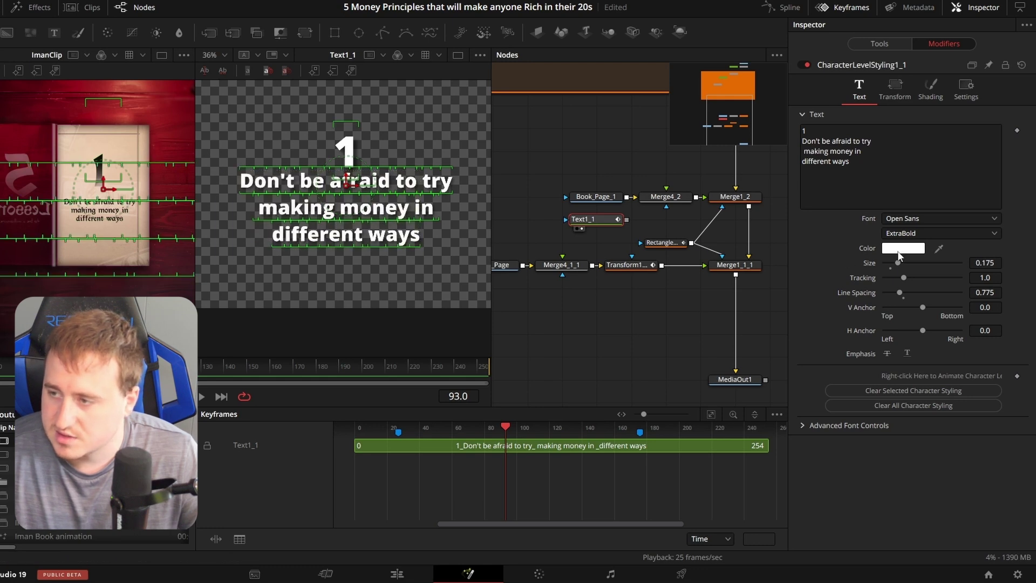
click(899, 233)
click(906, 333)
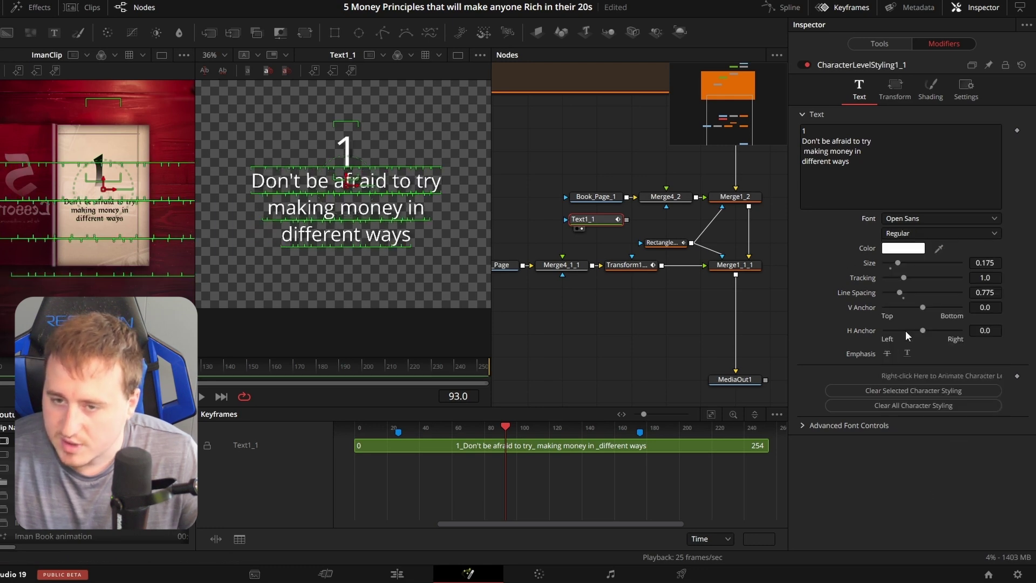
drag(992, 264, 982, 264)
key(ctrl+z)
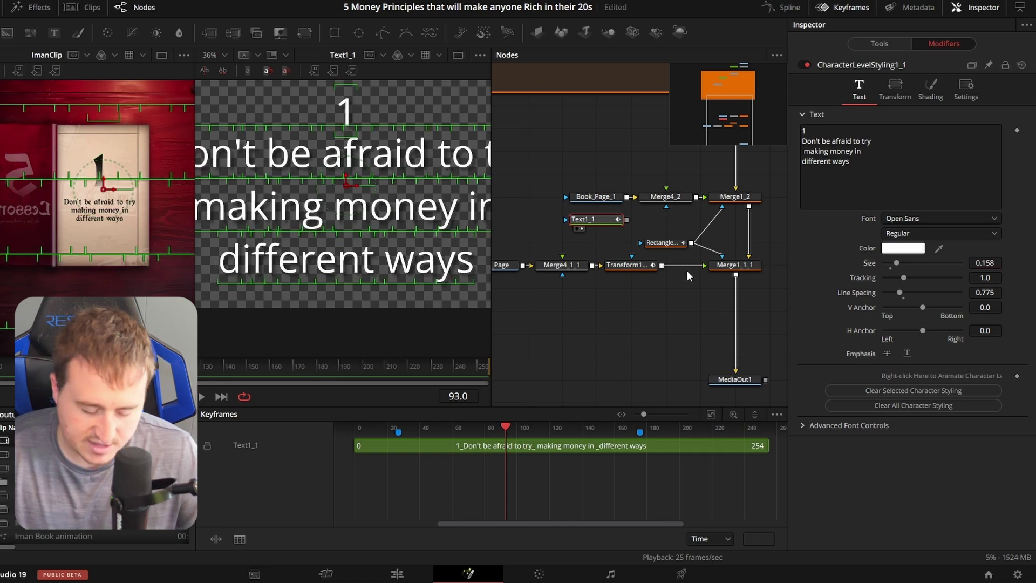
key(ctrl+z)
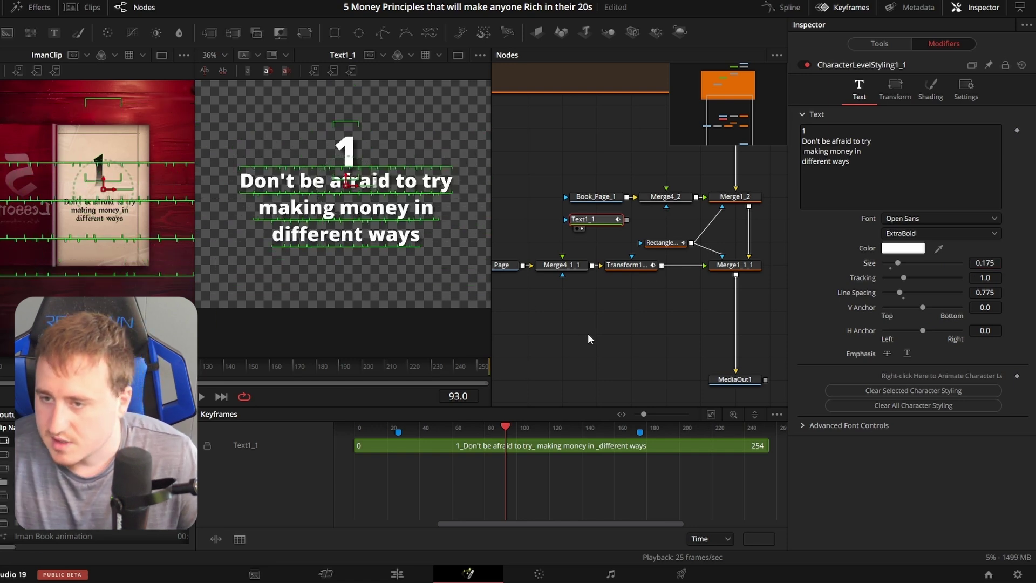
Step: Style only the three lines below the 1 in Open Sans Regular at size 0.035
click(436, 243)
drag(240, 188, 423, 251)
click(949, 233)
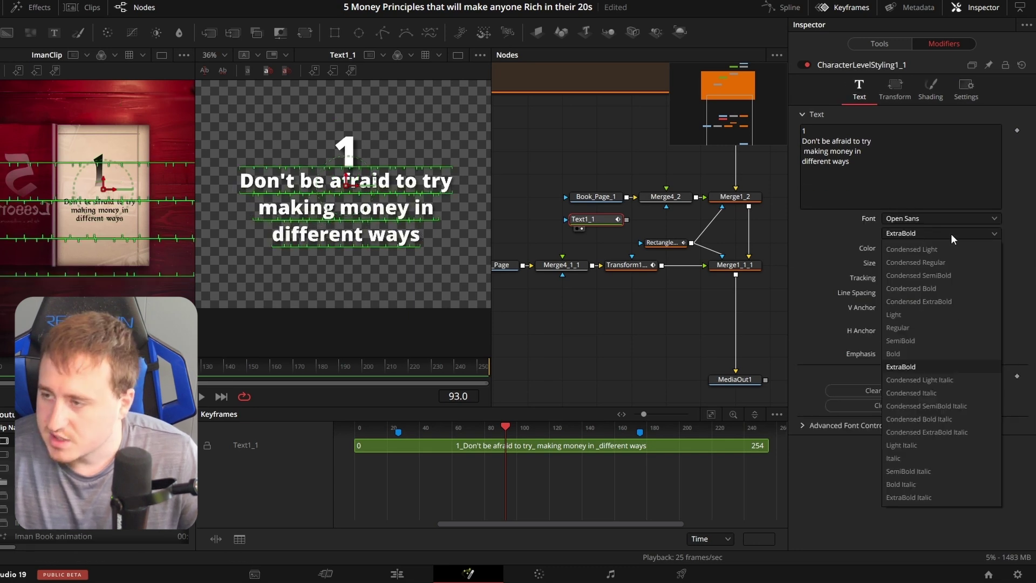
click(905, 330)
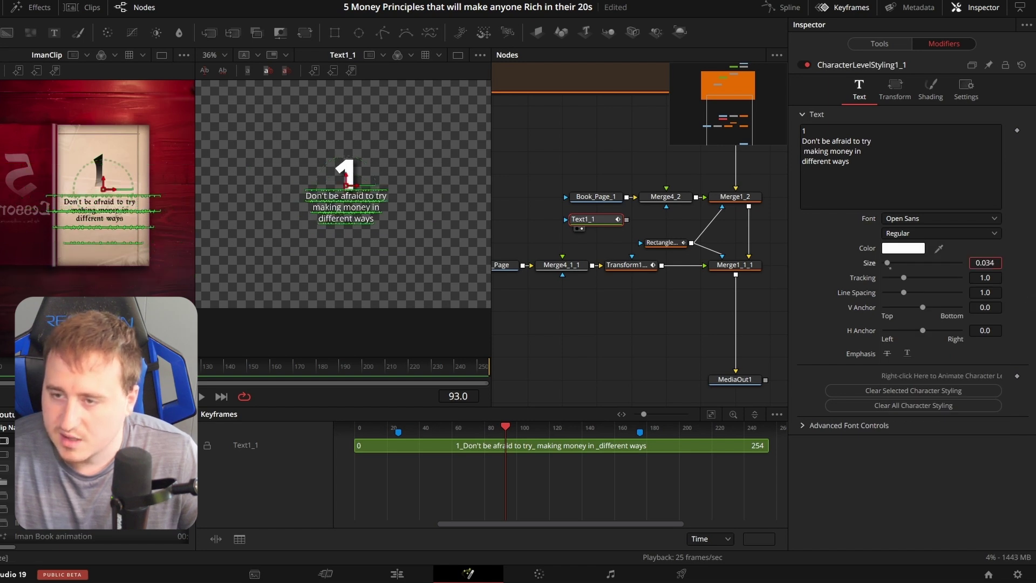
Step: Set the line spacing of Text1_1's characters to 0.975
click(549, 303)
click(582, 219)
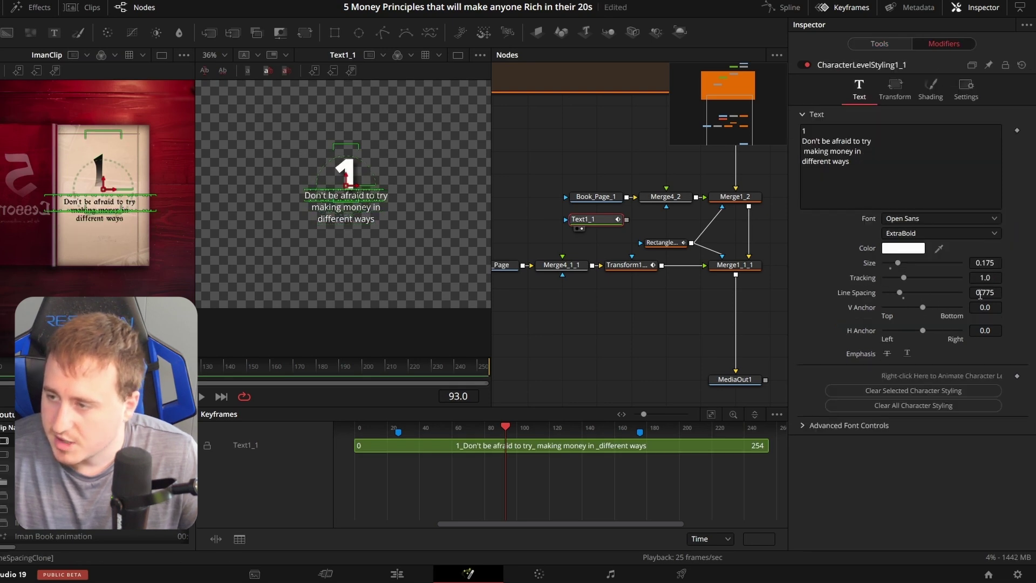
drag(980, 294, 1020, 292)
Step: Reconnect Text1_1 to Merge4_1_1 and Merge4_2, and show MediaOut1 in the second viewer
click(629, 221)
drag(627, 220, 564, 262)
drag(619, 220, 667, 194)
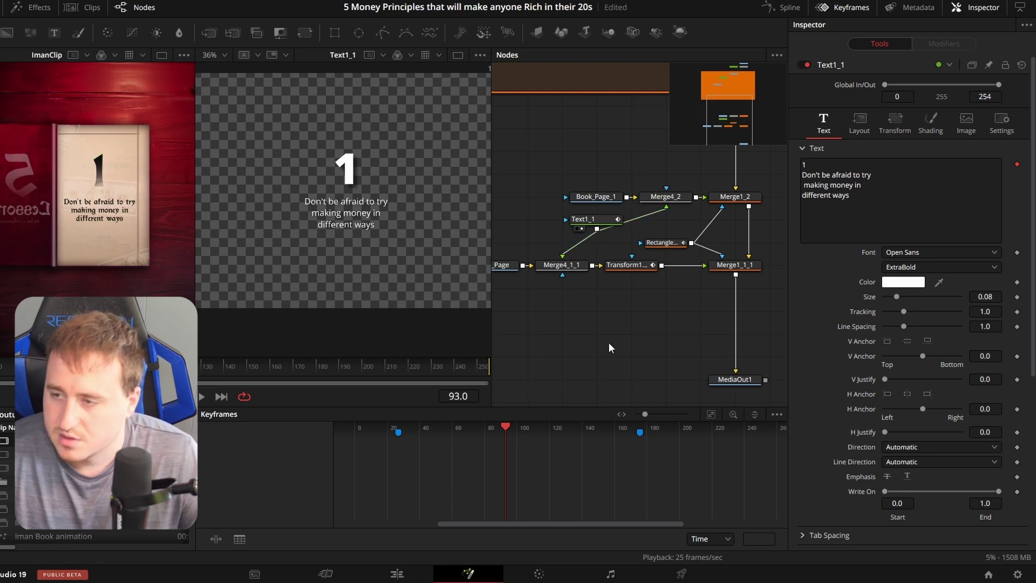
click(737, 378)
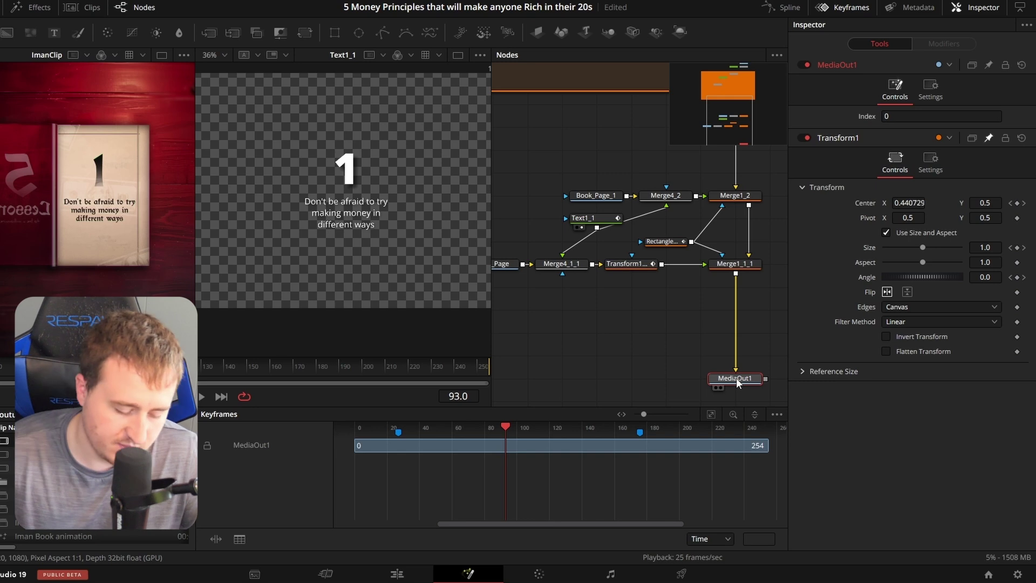
key(2)
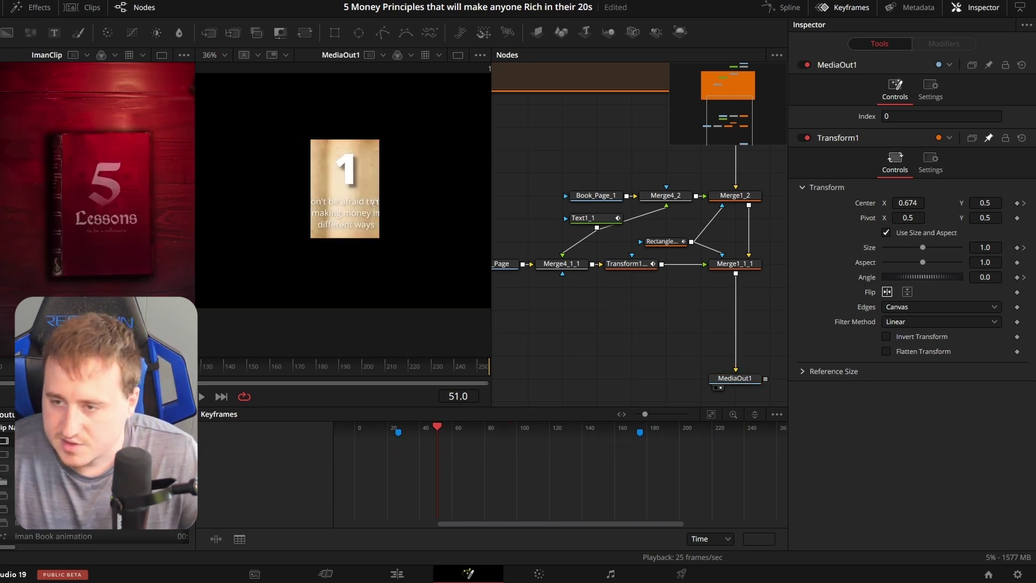
Step: Reduce the three lines below the 1 in Text1_1 to character size 0.021 and show MediaOut1 in the second viewer again
click(603, 219)
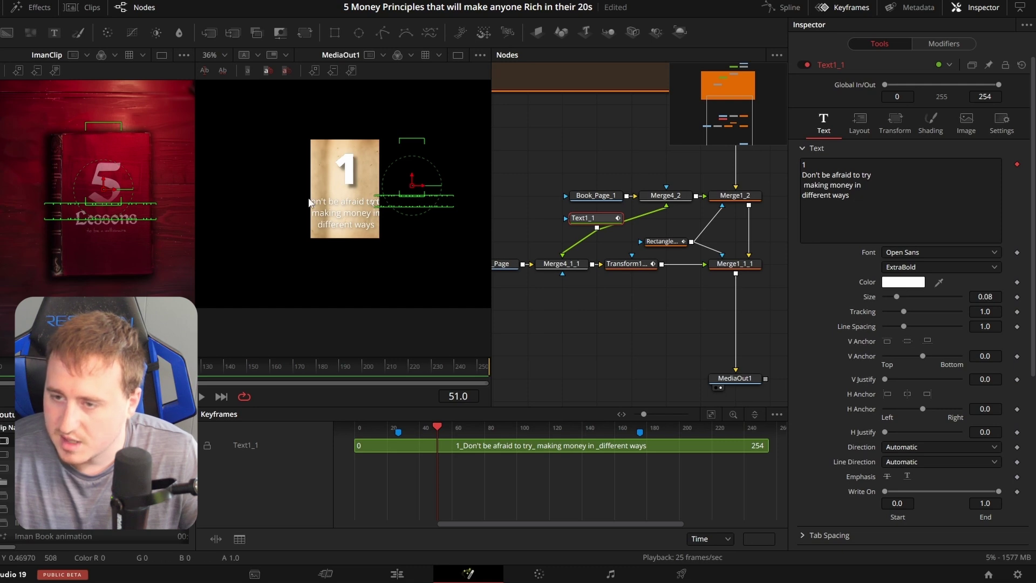
click(944, 43)
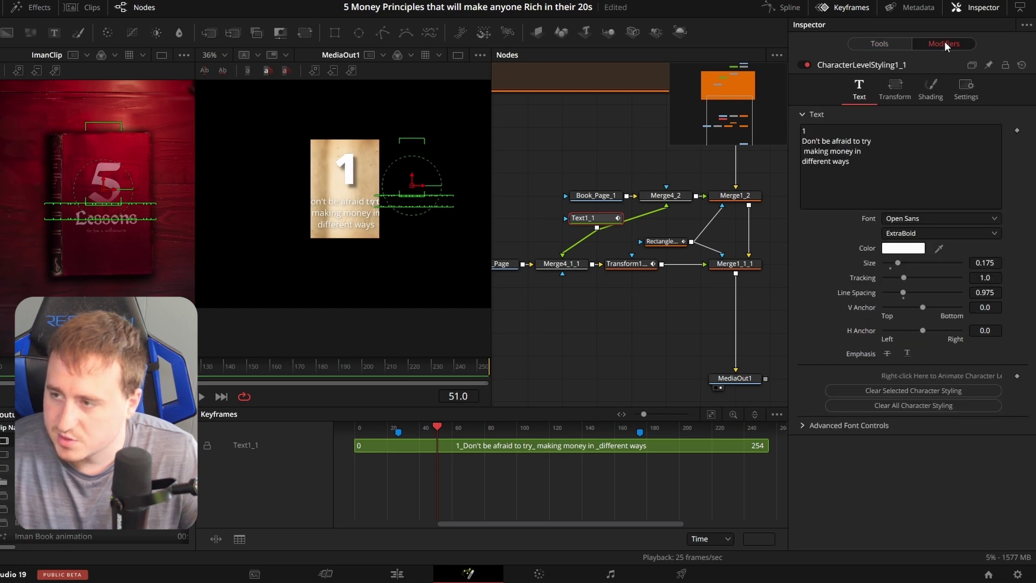
drag(592, 218, 483, 218)
click(290, 205)
drag(299, 199, 381, 232)
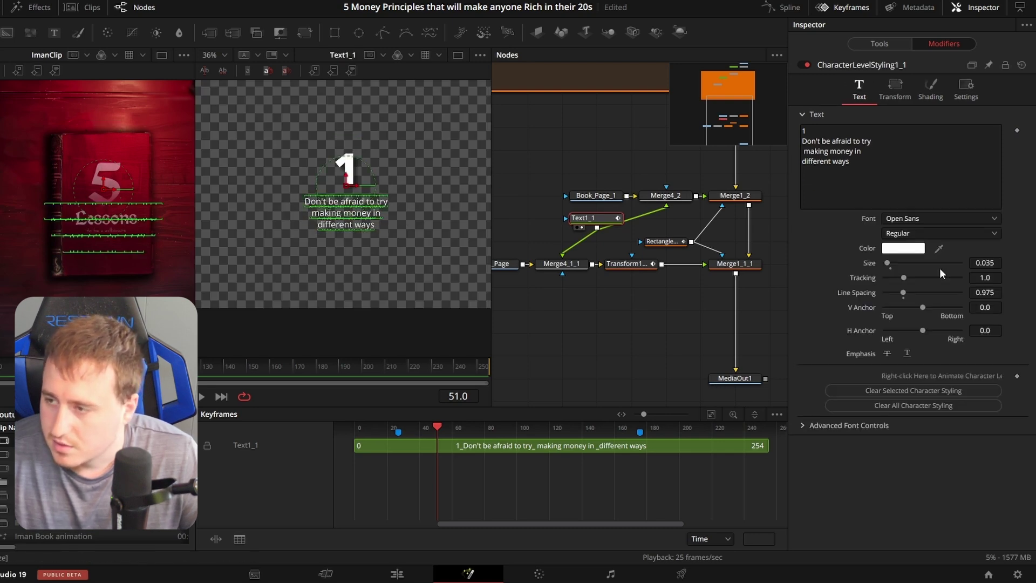
drag(1001, 263, 993, 263)
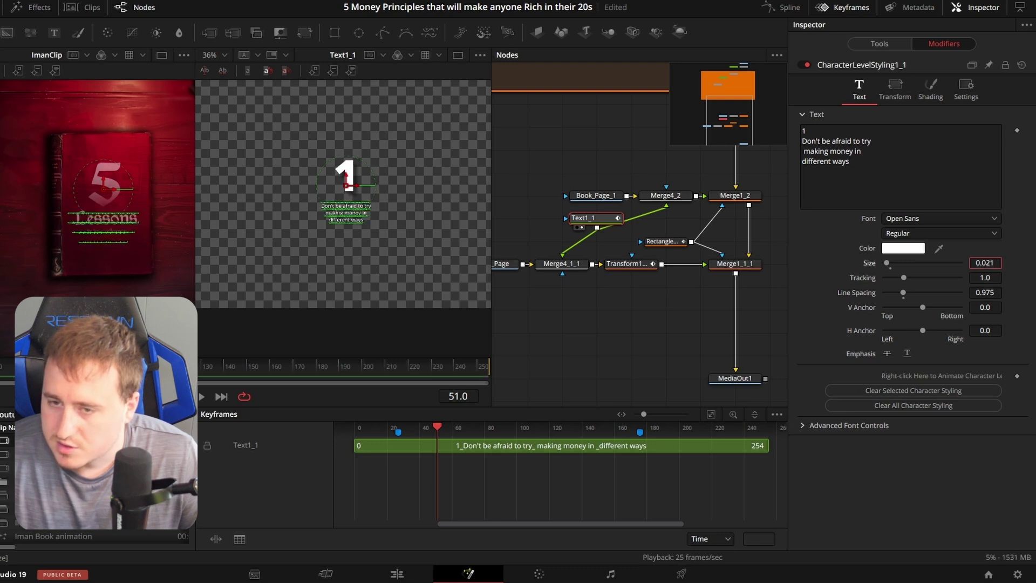
click(610, 322)
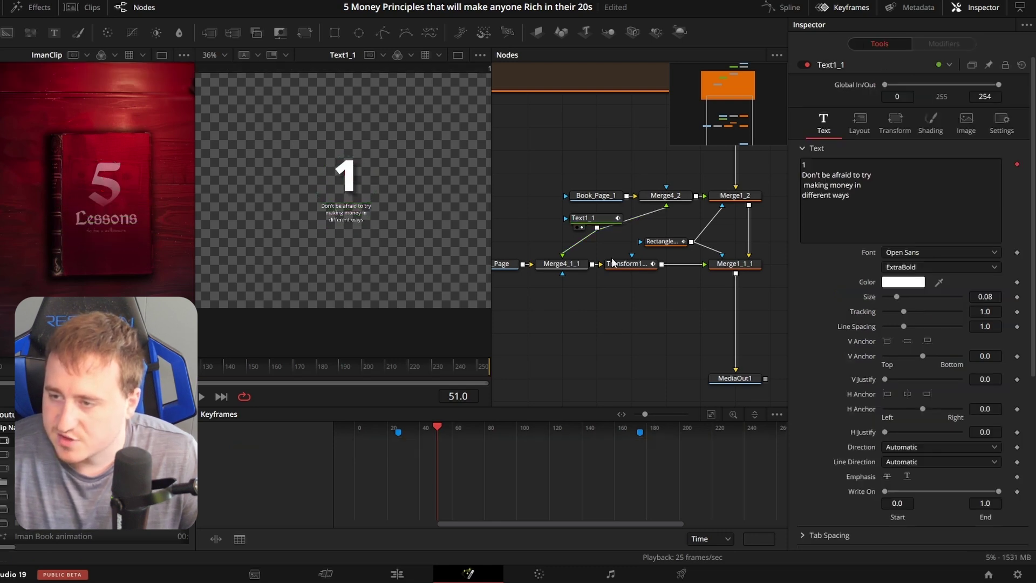
click(734, 378)
key(2)
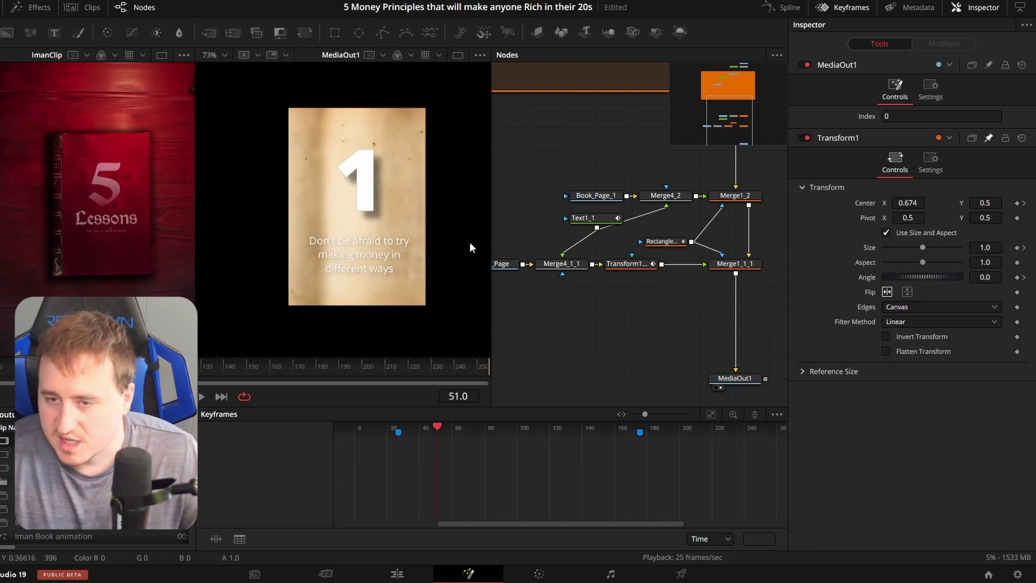
Step: Move the playhead to frame 111 and set all of Text1_1's text to black
scroll(354, 171, down, 2)
mouse_move(162, 367)
mouse_down()
mouse_move(180, 367)
mouse_move(60, 367)
mouse_move(157, 367)
mouse_up()
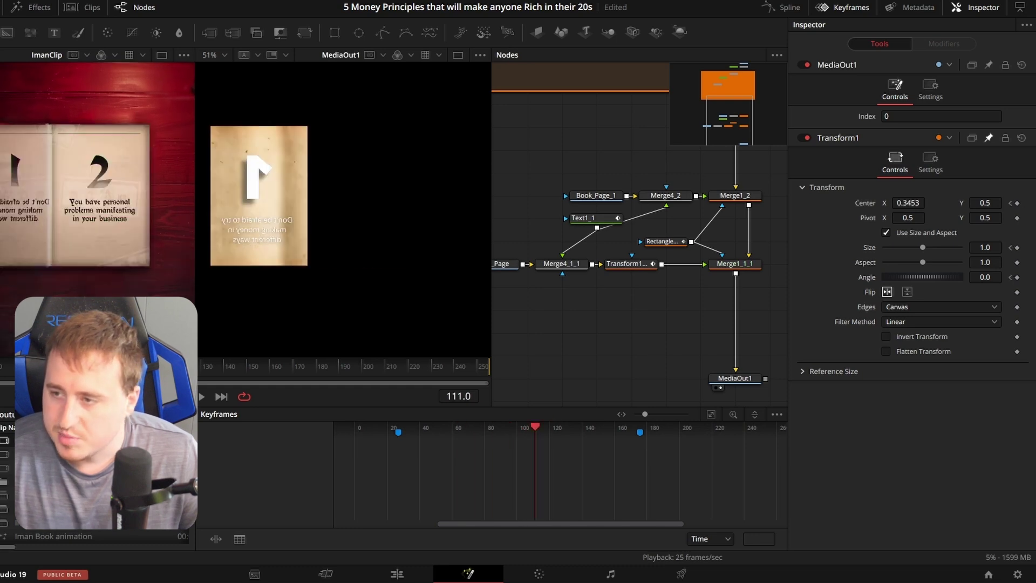
click(587, 218)
drag(872, 204, 768, 171)
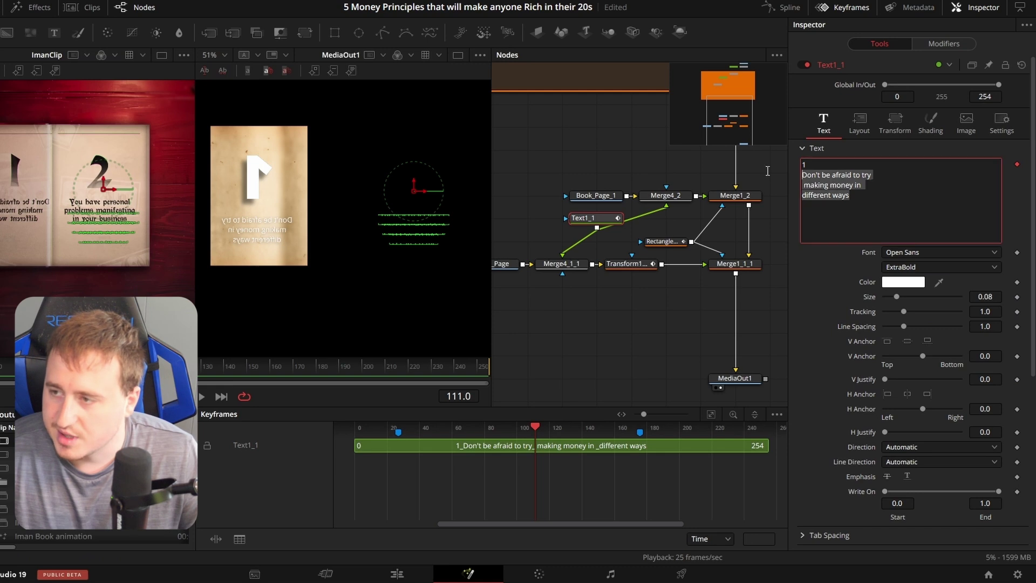
click(911, 282)
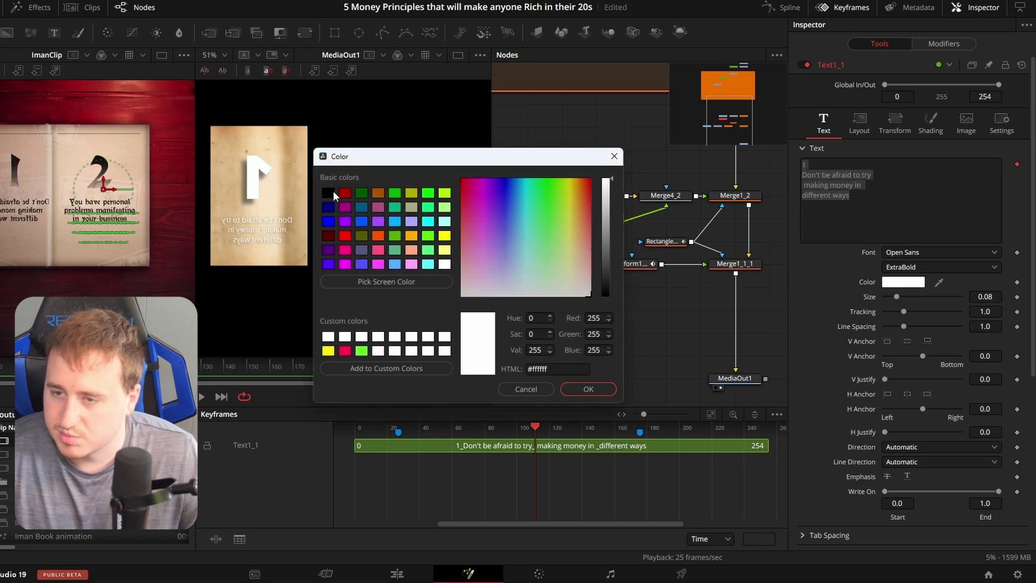
click(328, 193)
click(588, 389)
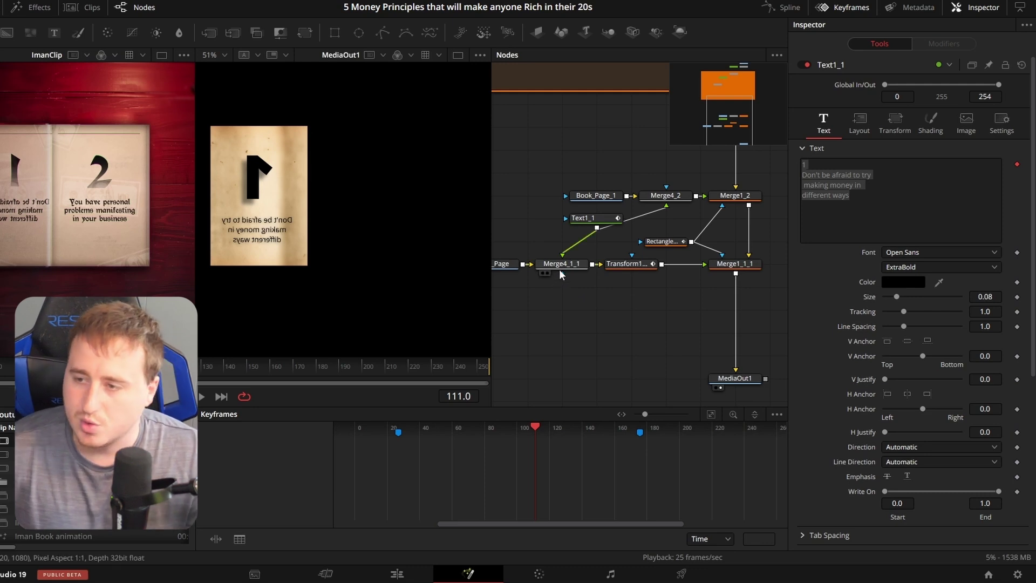
Step: Add a Wireless Link node below the page nodes and merge it over the output of Merge1_1_1, with the playhead at frame 80
drag(158, 367, 86, 367)
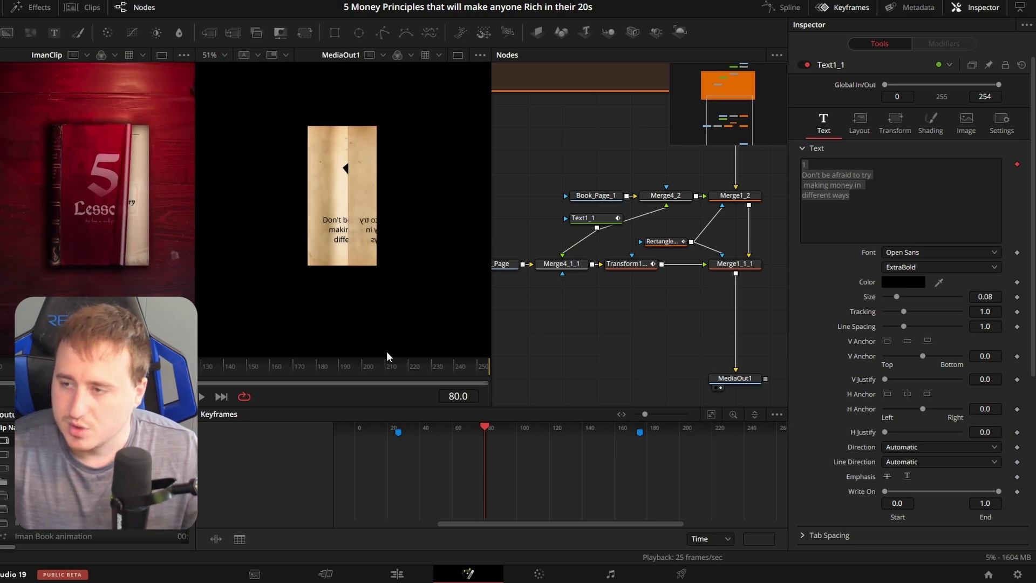
drag(742, 229, 724, 260)
click(712, 229)
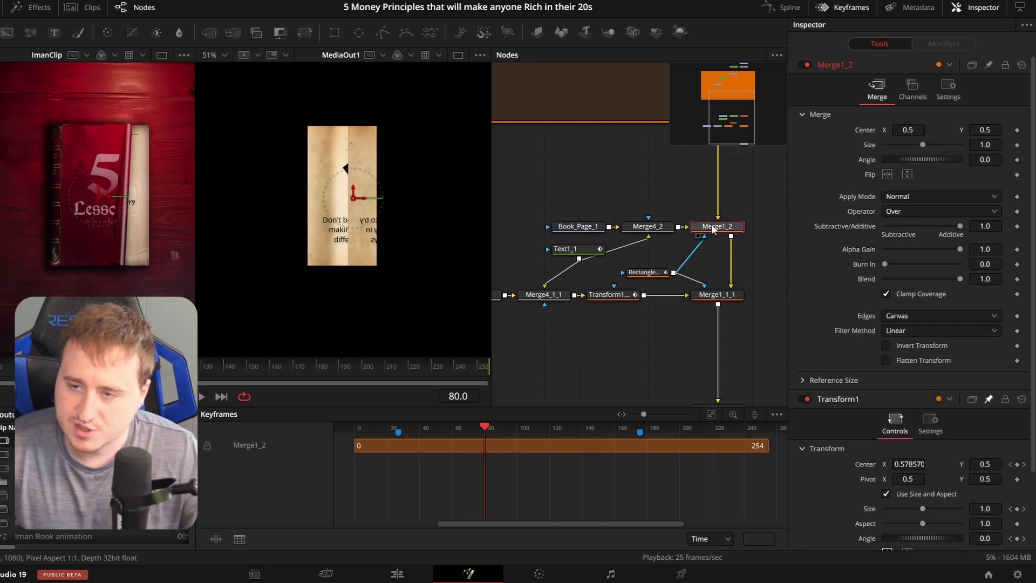
click(653, 352)
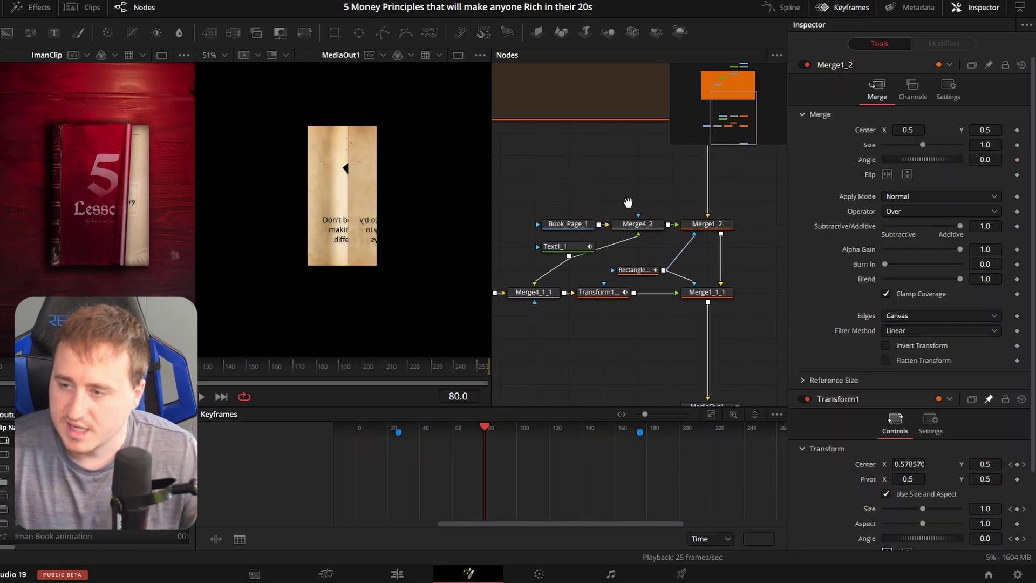
scroll(634, 211, down, 2)
scroll(635, 145, down, 2)
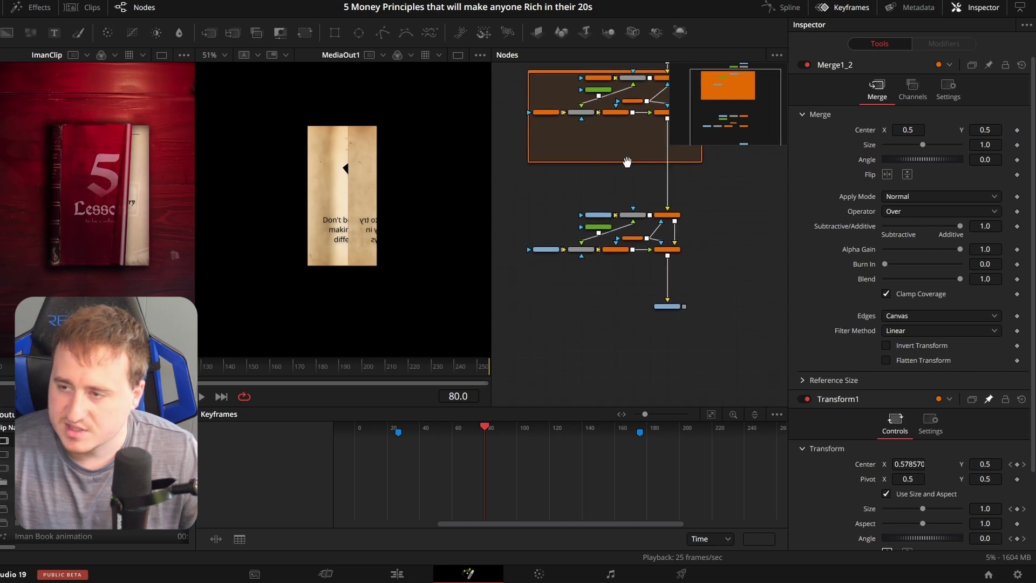
scroll(591, 244, up, 3)
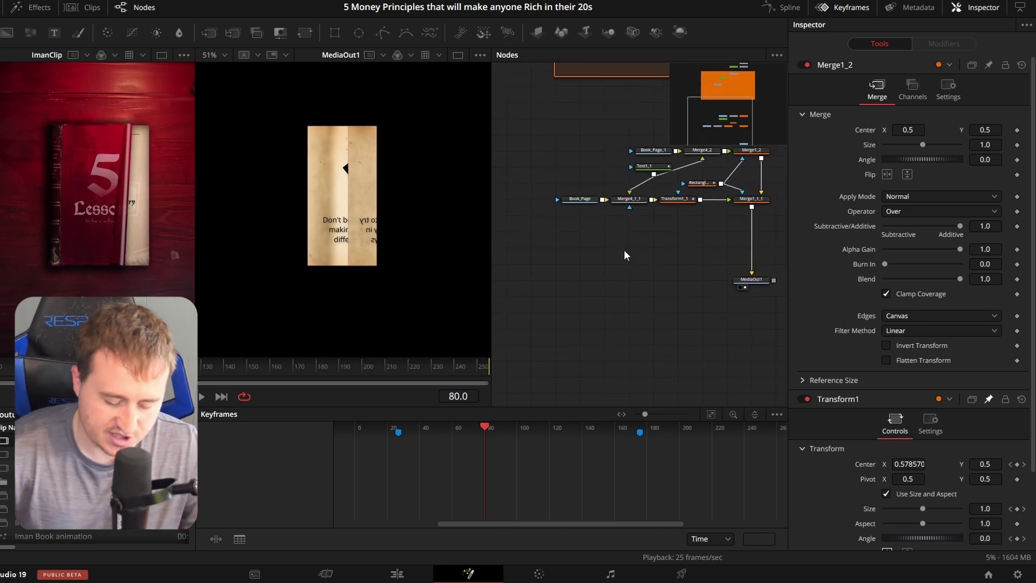
key(shift+space)
text(wir)
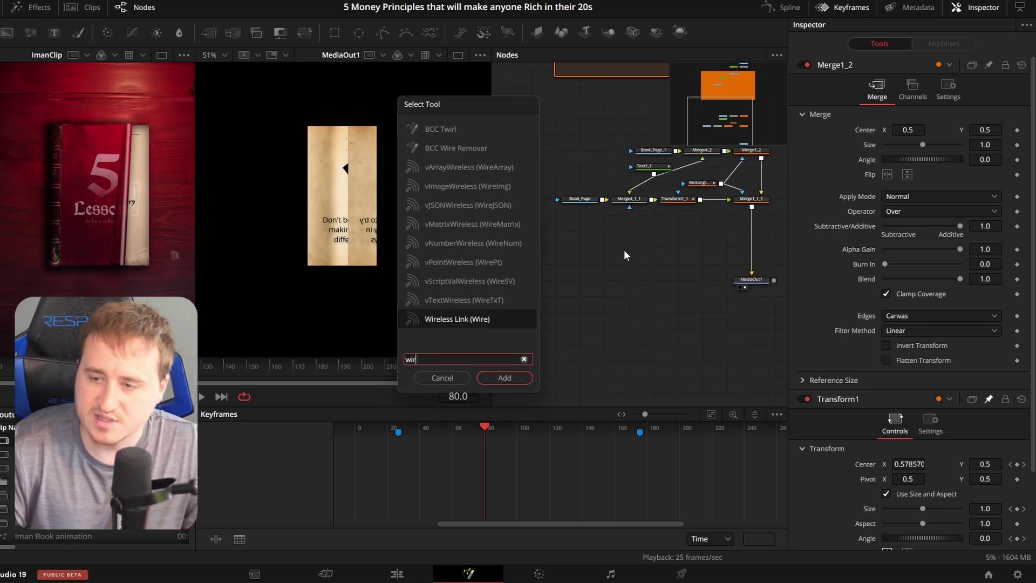
key(Return)
drag(652, 231, 752, 222)
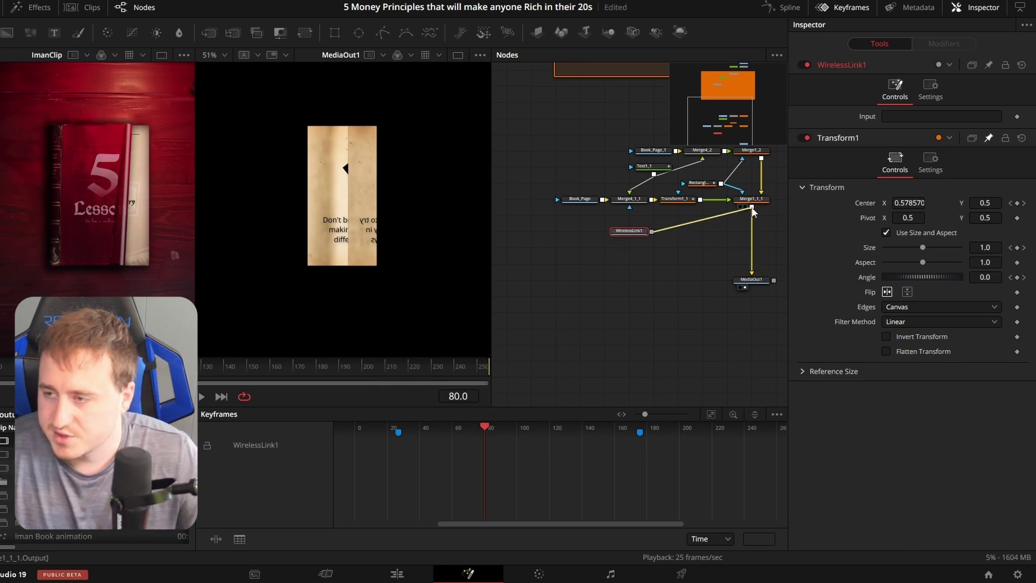
Step: Link the cover group's Merge1_1 as the input of WirelessLink1
click(623, 231)
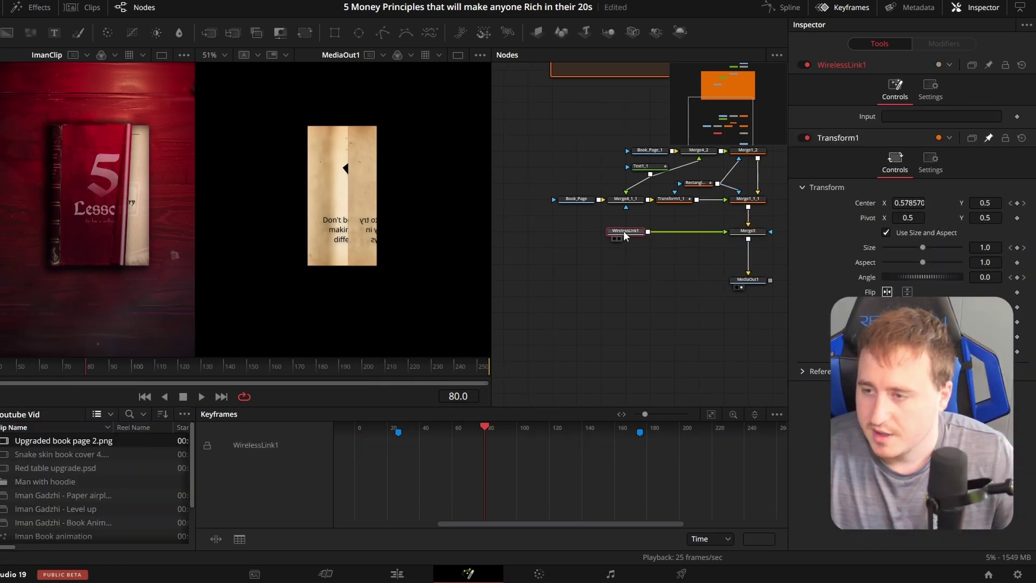
drag(685, 217, 670, 323)
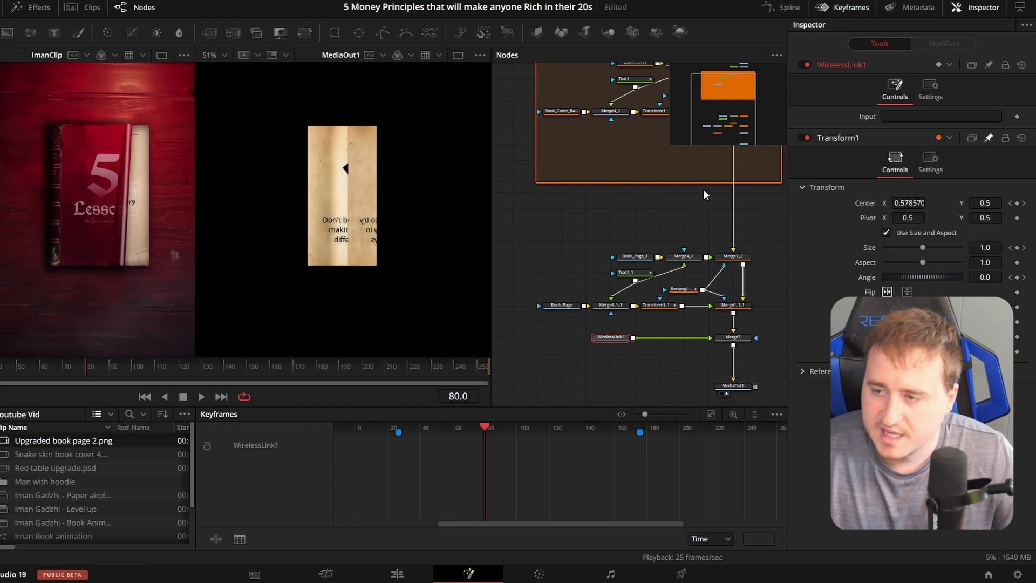
drag(704, 189, 676, 255)
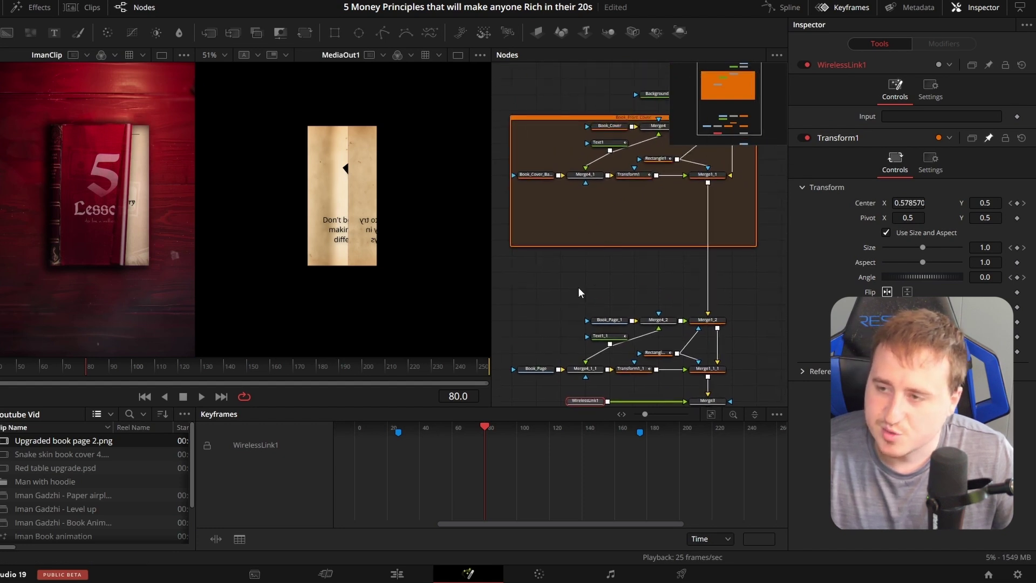
drag(680, 203, 633, 247)
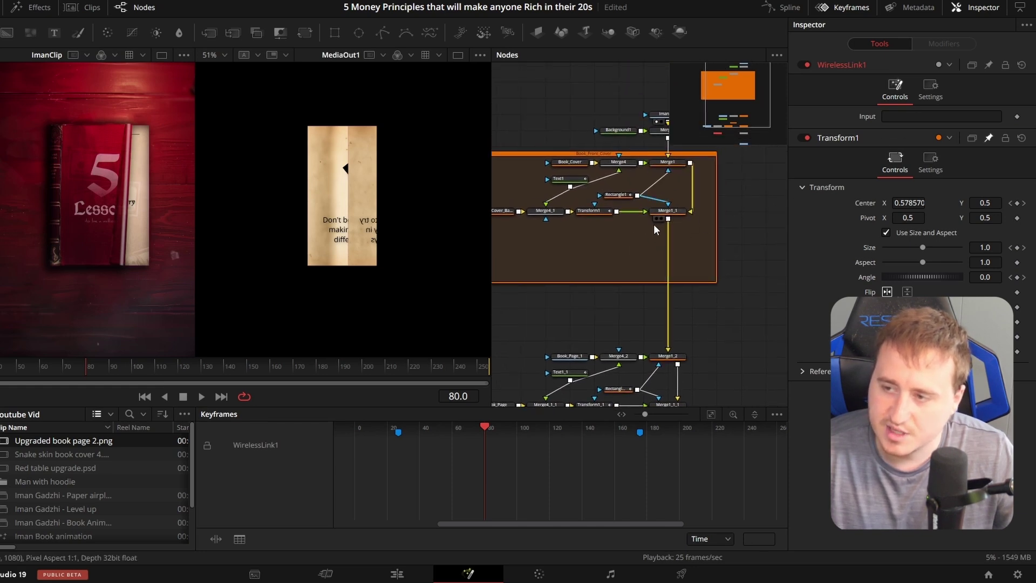
scroll(610, 234, down, 2)
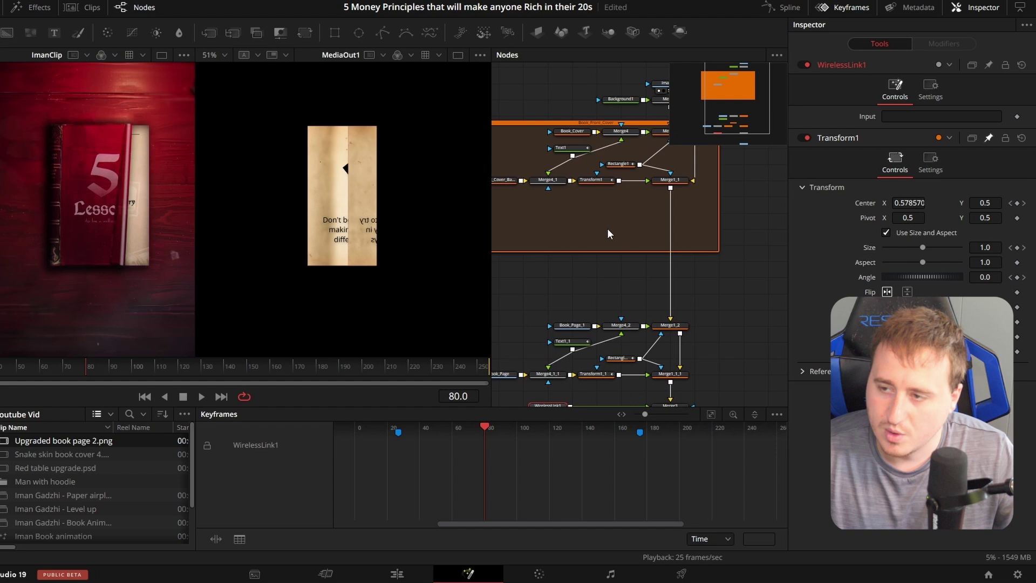
click(672, 182)
drag(588, 280, 600, 312)
click(630, 331)
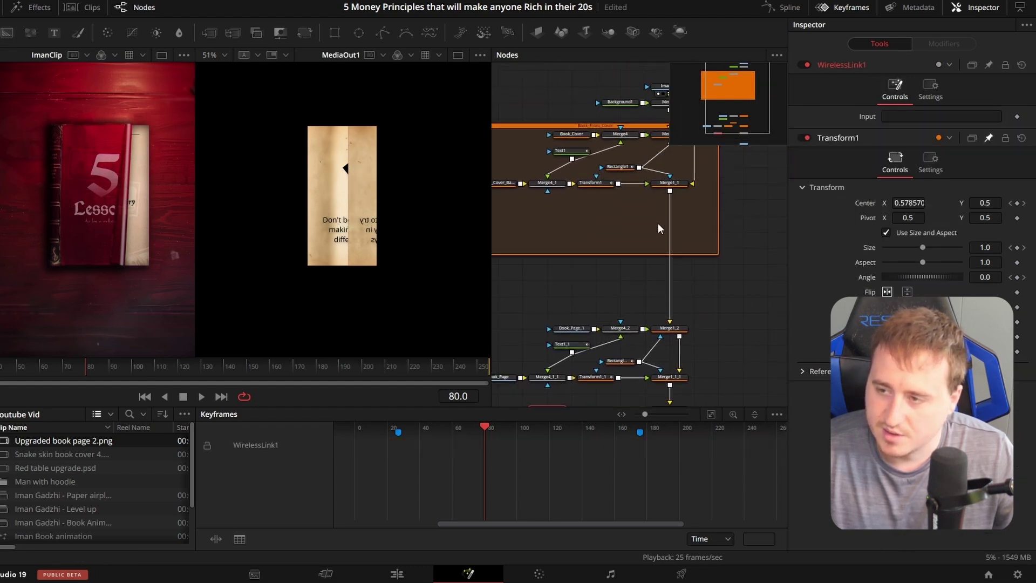
drag(911, 123, 913, 117)
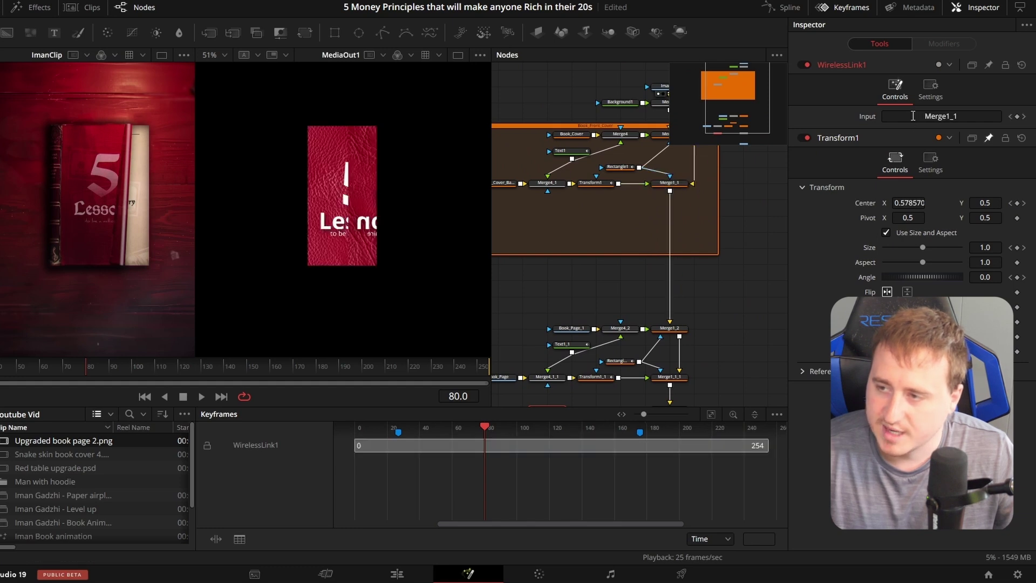
Step: Swap the foreground and background inputs of Merge3, checking the page turn at frames 120 and 65
drag(580, 359, 566, 243)
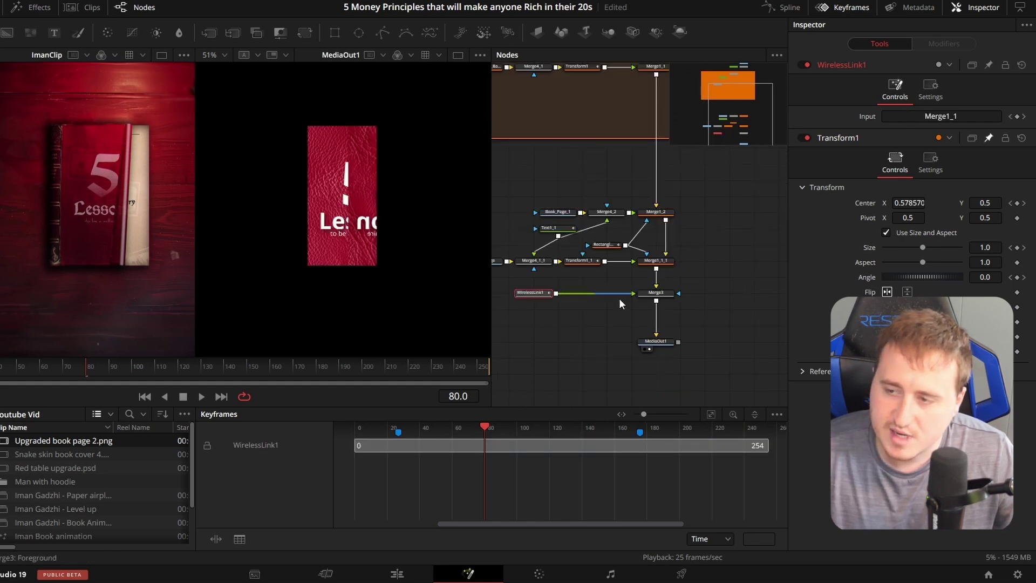
drag(100, 374, 179, 368)
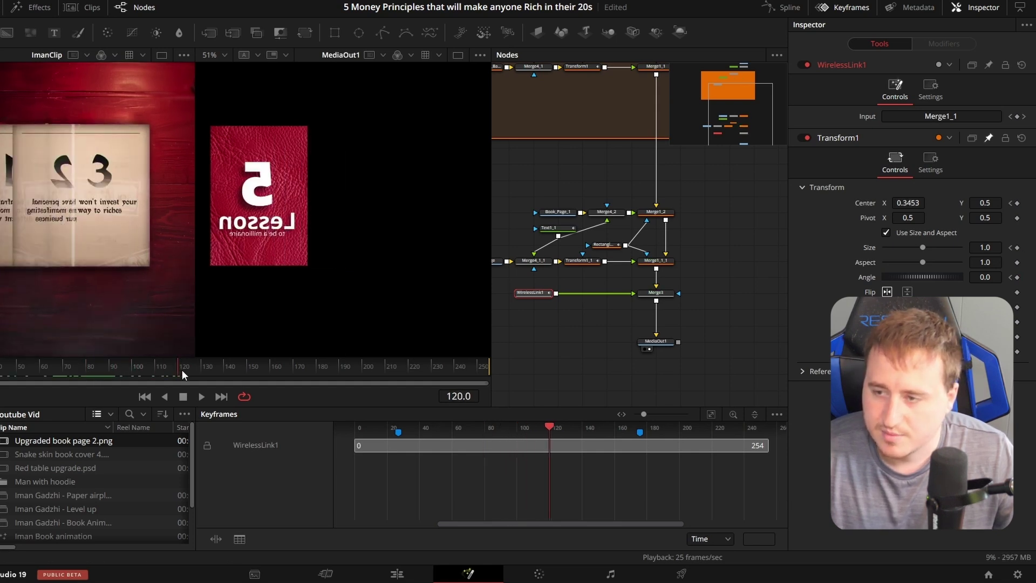
click(661, 294)
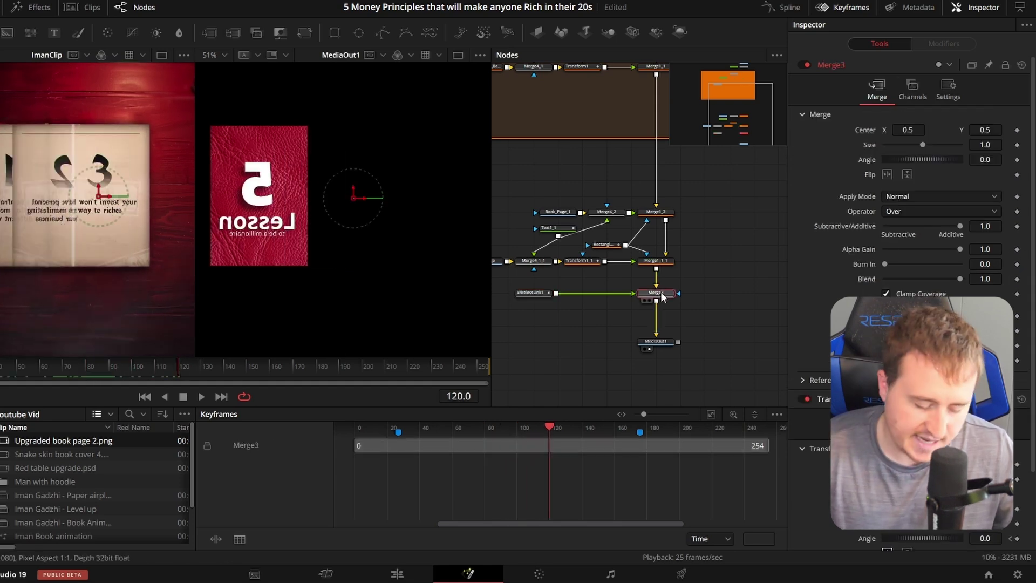
key(ctrl+t)
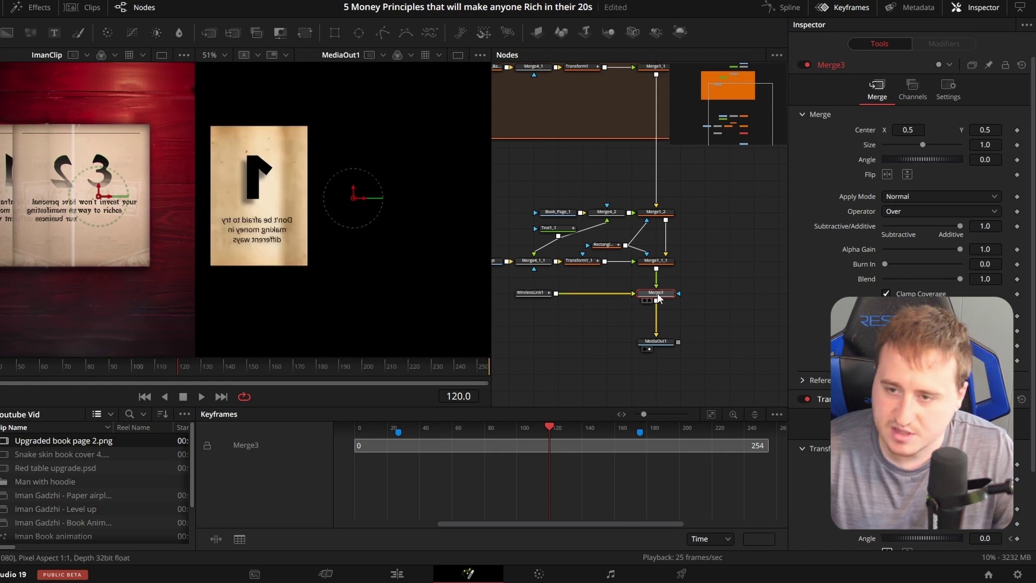
drag(12, 378, 53, 377)
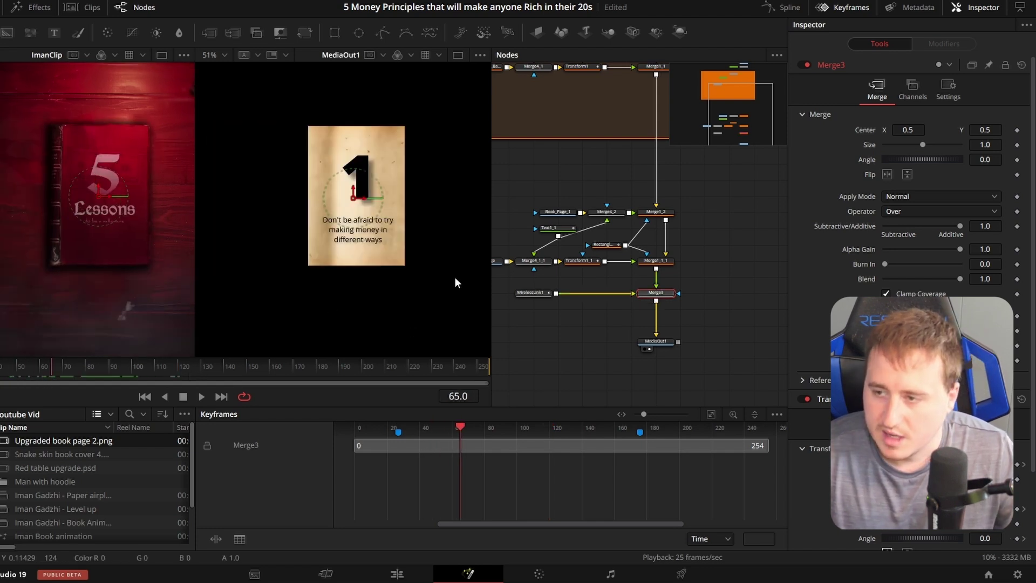
Step: Swap the foreground and background inputs of Merge1_2 and Merge1_1_1, with the playhead at frame 64
scroll(652, 232, up, 2)
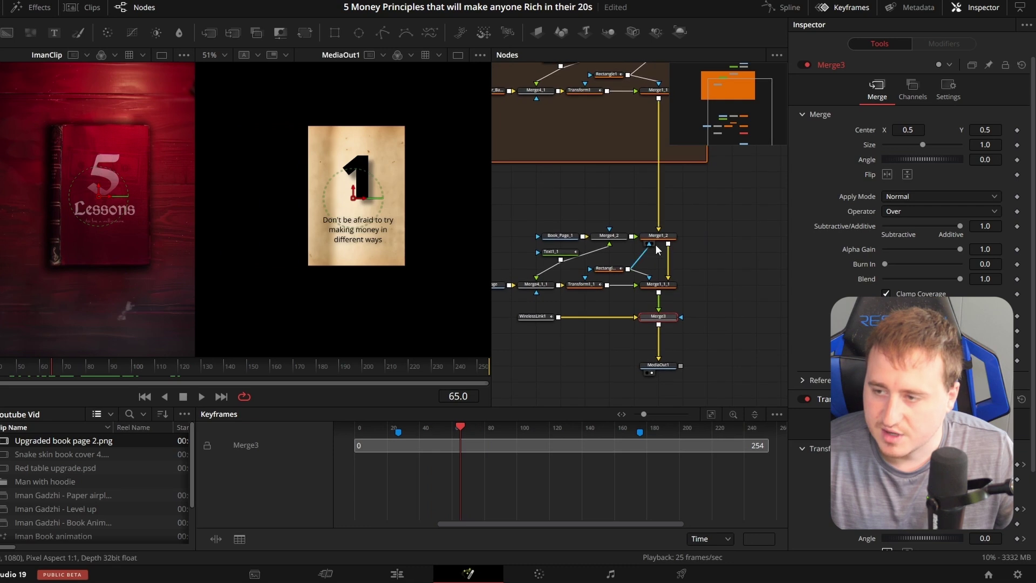
click(658, 237)
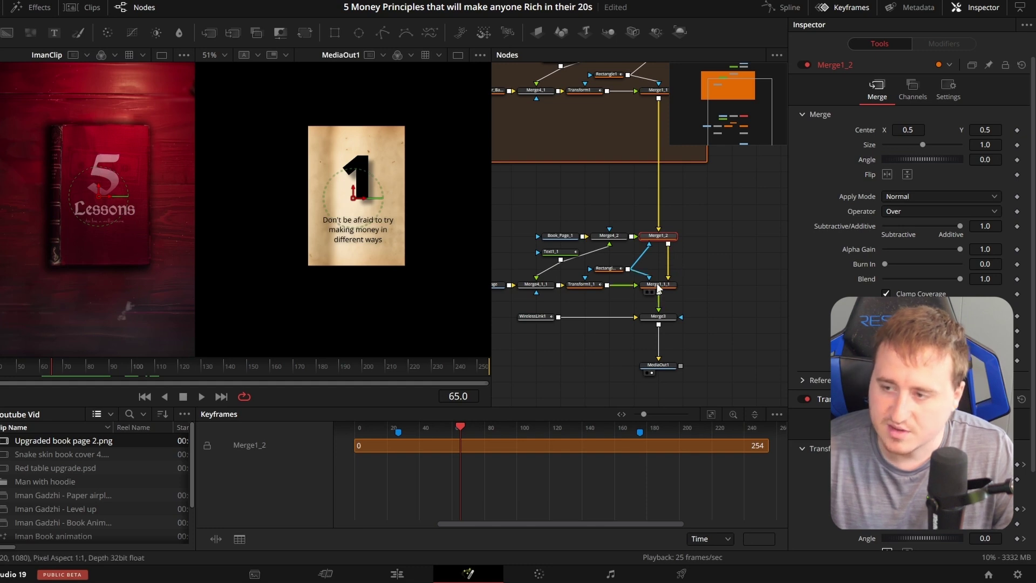
key(ctrl+t)
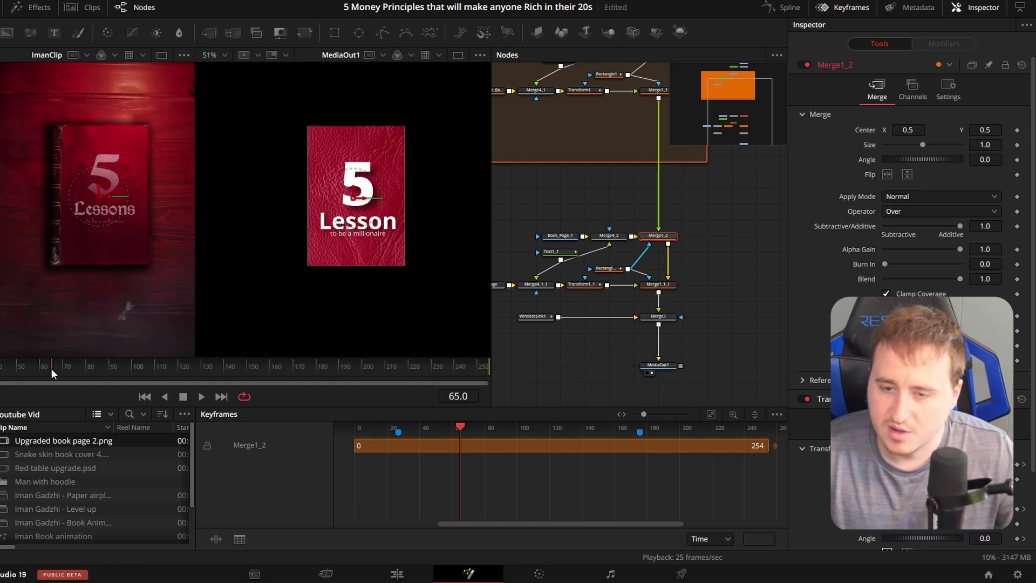
mouse_move(47, 372)
mouse_down()
mouse_move(0, 373)
mouse_move(67, 372)
mouse_move(53, 372)
mouse_up()
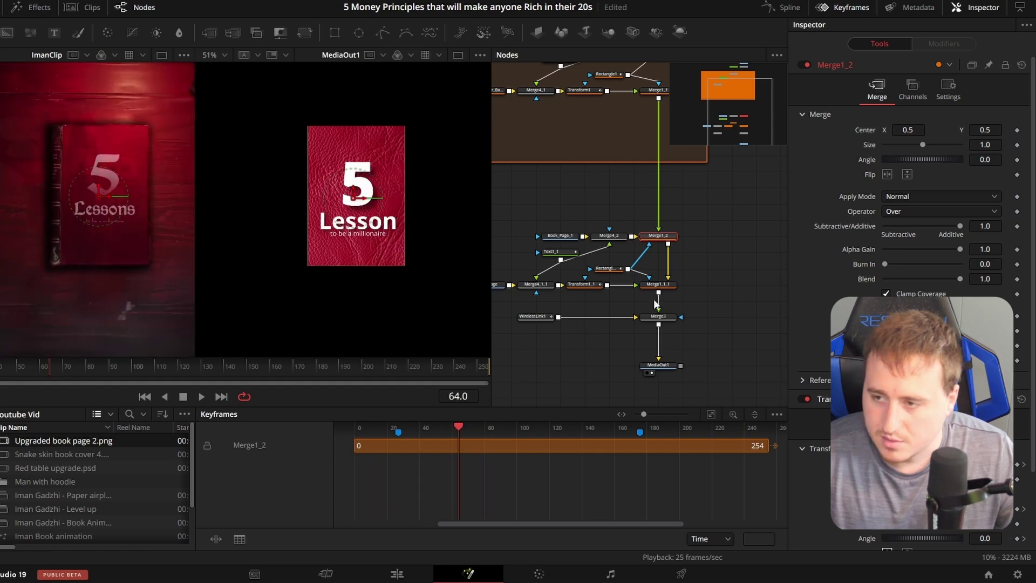
click(661, 285)
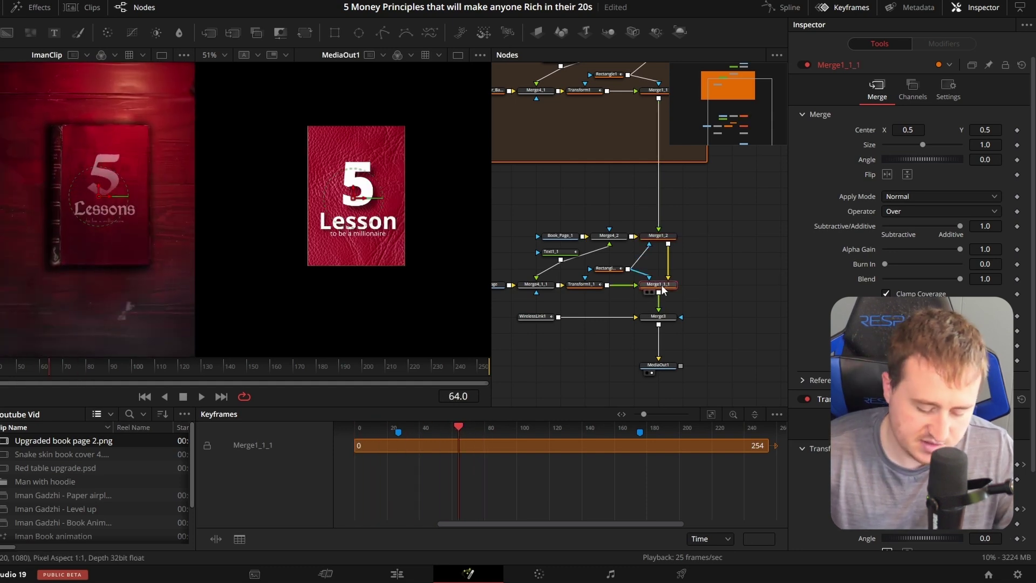
key(ctrl+t)
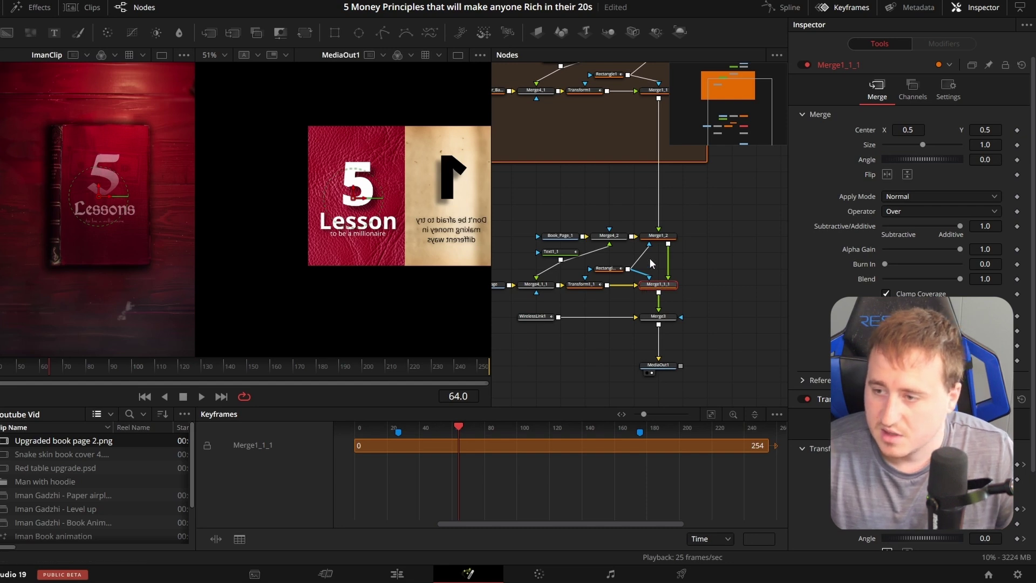
Step: Step the playhead to frame 90, comparing the cover turn with the reference clip
click(656, 237)
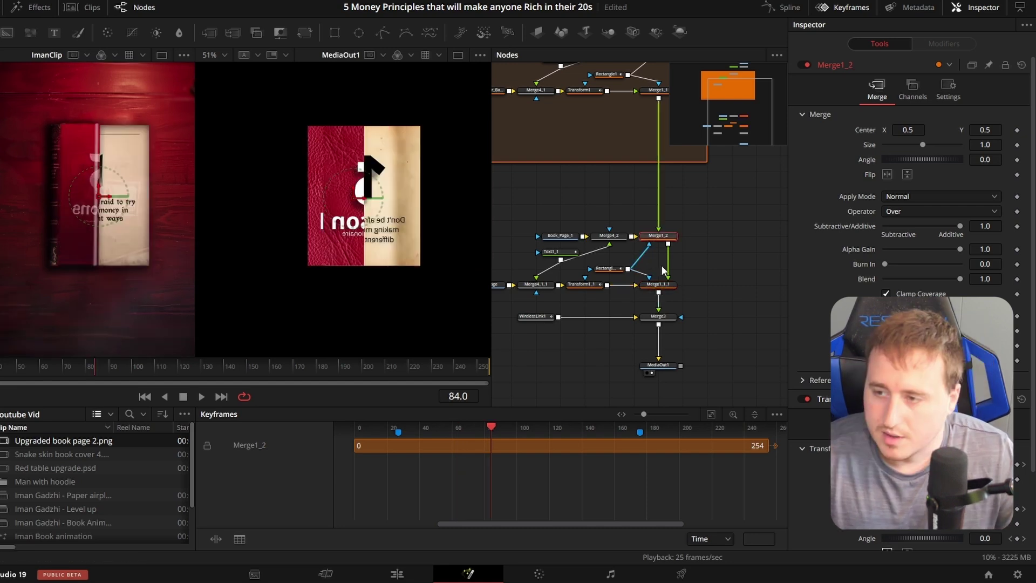
click(725, 243)
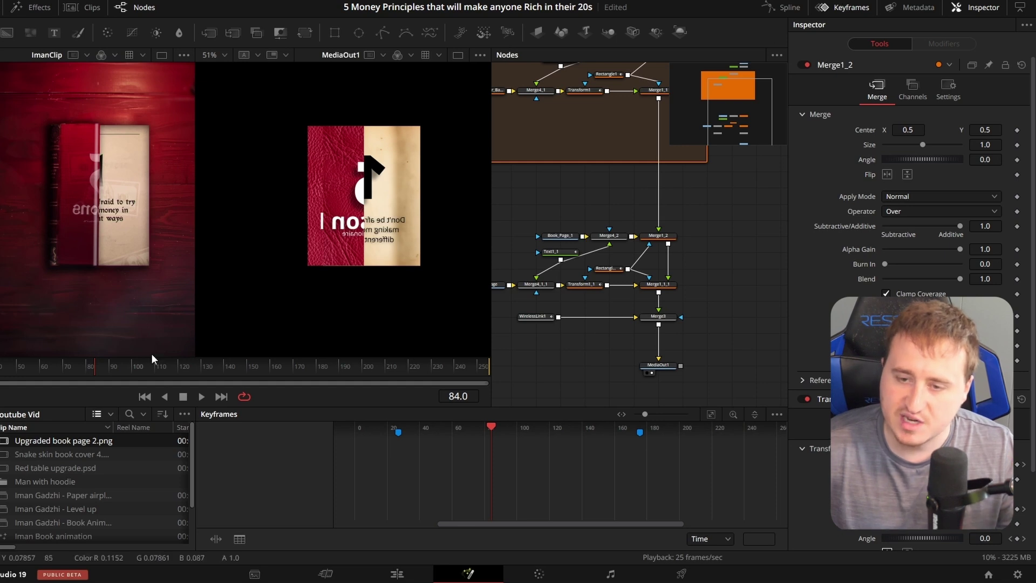
key(Right)
key(Right)
key(Right)
key(Right)
key(Right)
key(Right)
key(Right)
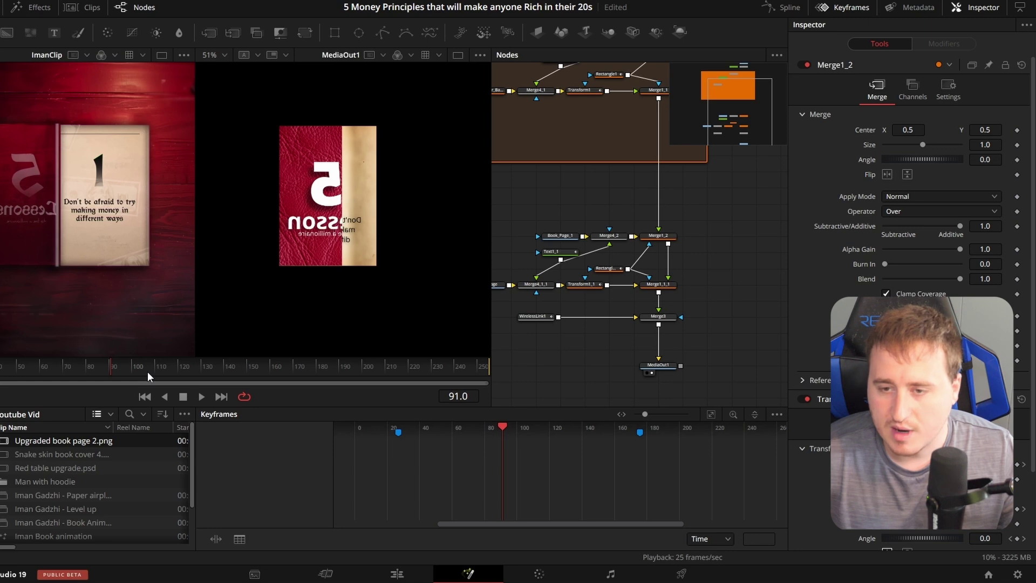
key(Left)
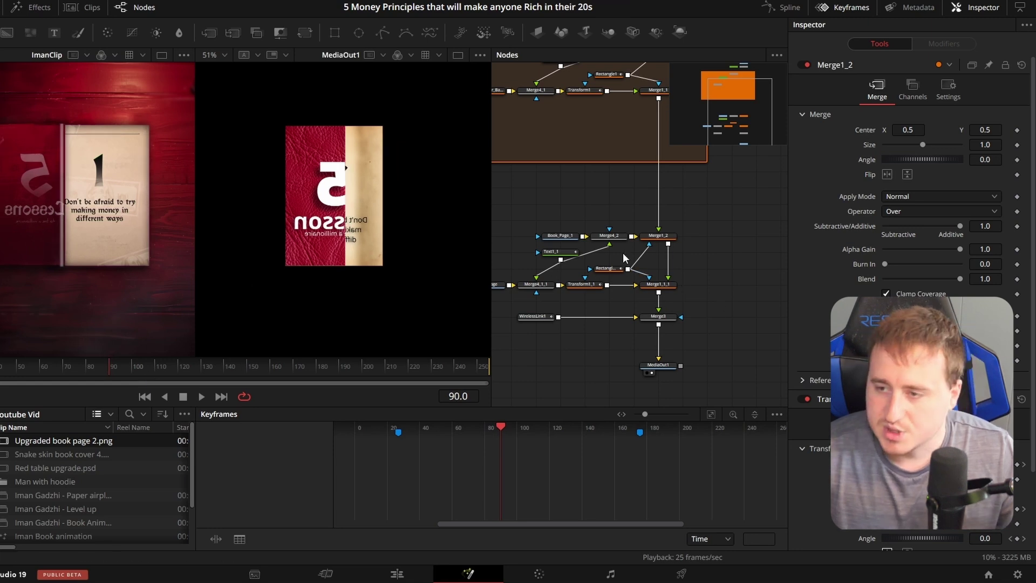
Step: Shift the turn keyframes of Rectangle1_1 and Transform1_1 in the page nodes to start at frame 90
drag(508, 207, 670, 327)
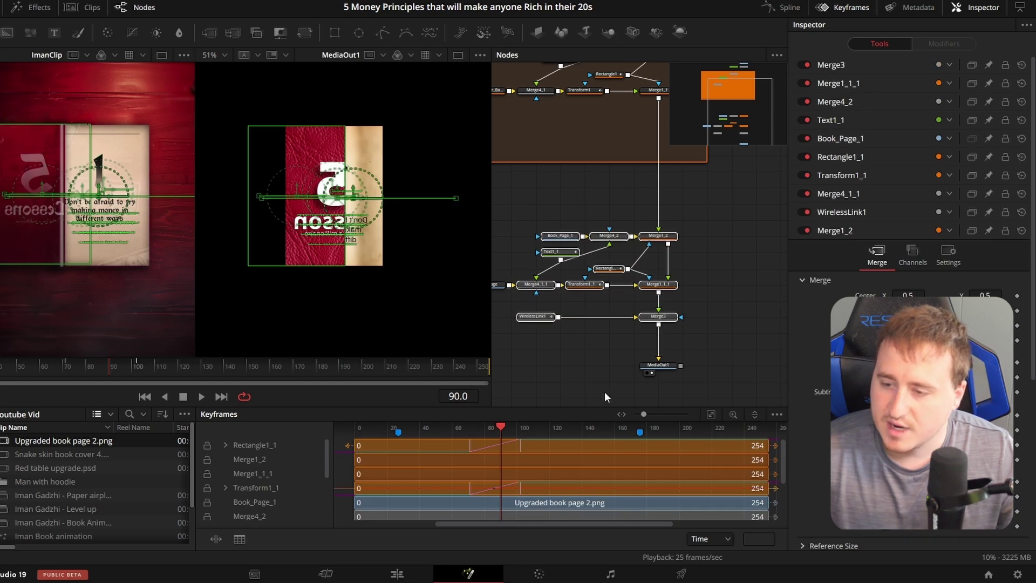
click(226, 444)
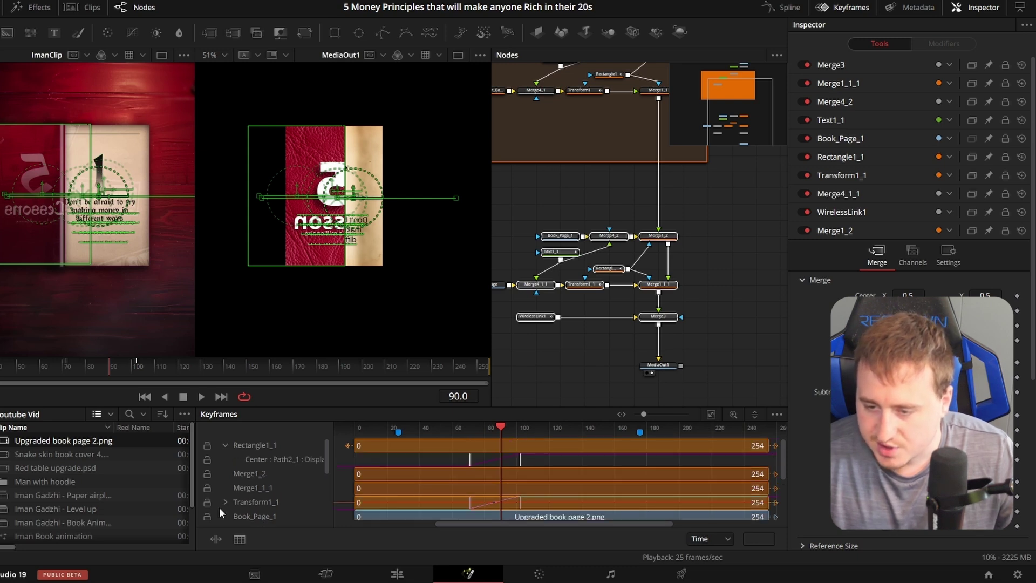
click(226, 502)
scroll(242, 466, down, 3)
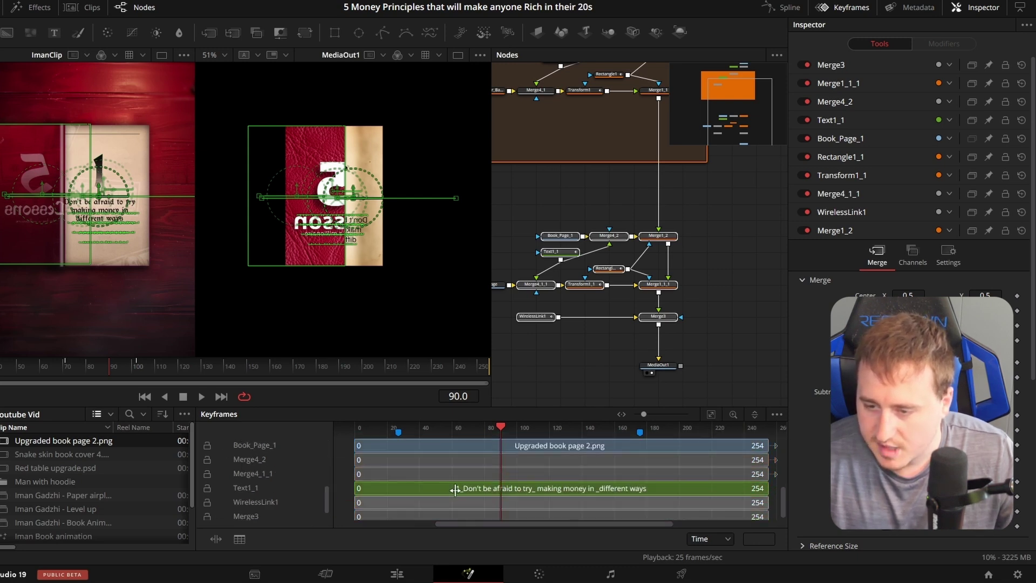
scroll(310, 481, up, 3)
scroll(459, 459, down, 3)
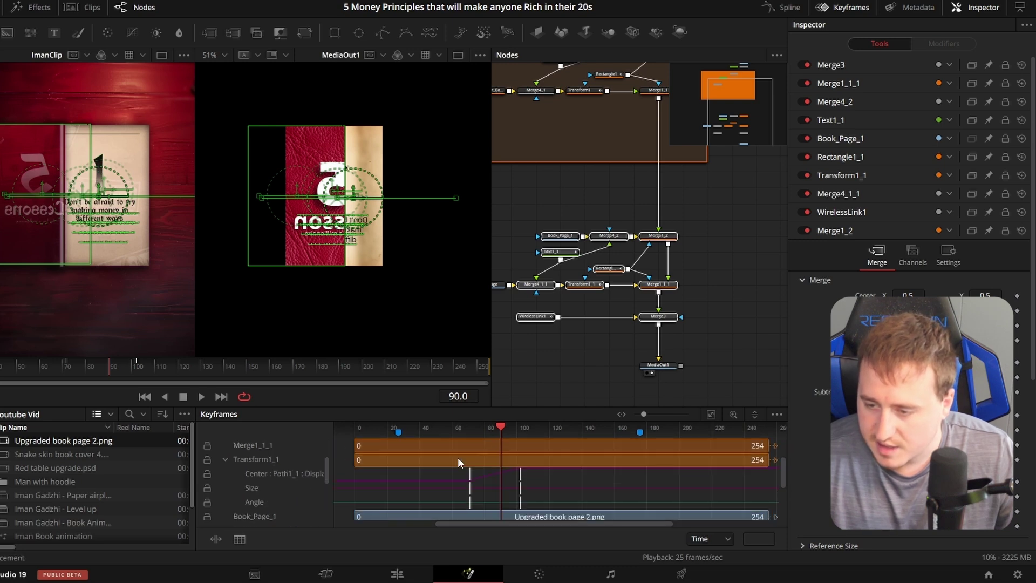
scroll(457, 458, up, 3)
drag(516, 467, 530, 468)
key(Delete)
scroll(464, 466, down, 3)
drag(458, 471, 534, 506)
drag(467, 476, 500, 478)
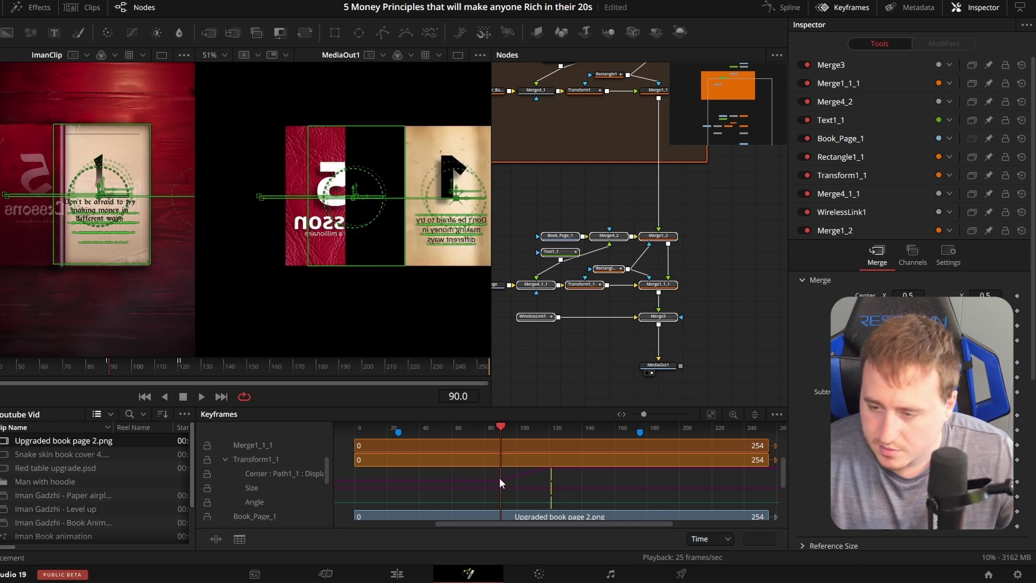
click(544, 363)
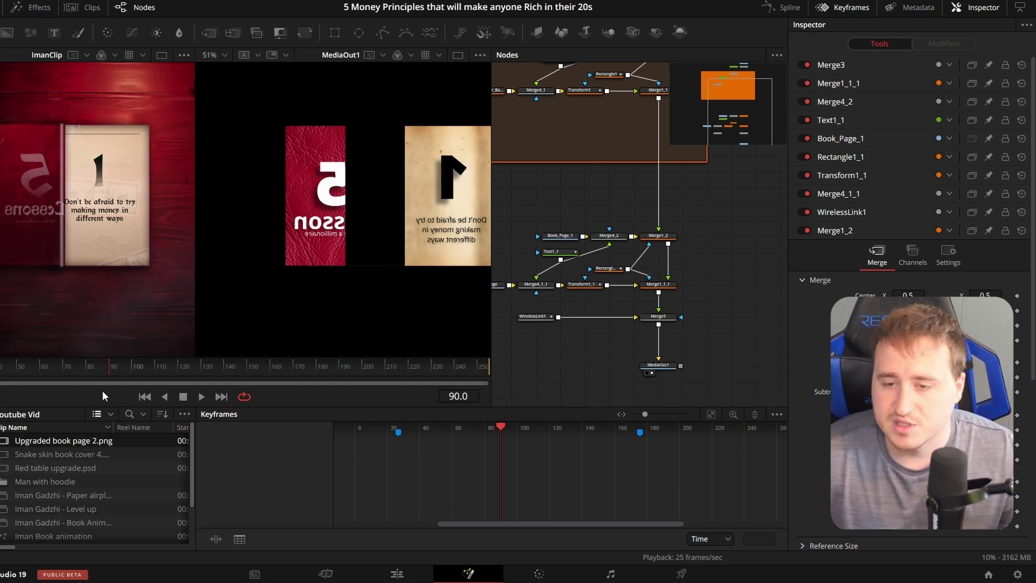
Step: Swap the foreground and background inputs of Merge1_1_1 and place the playhead at frame 72
drag(105, 368, 190, 395)
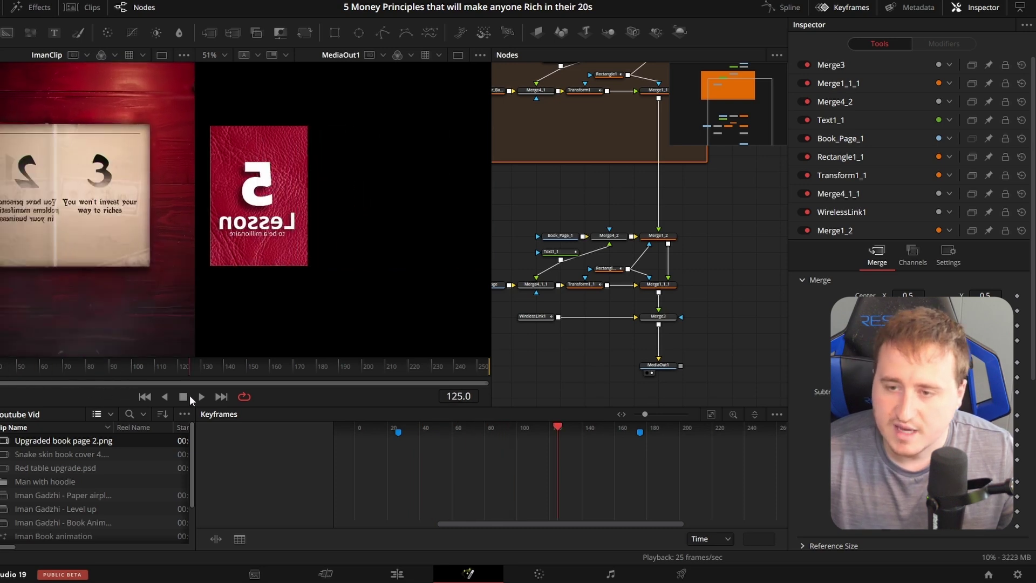
scroll(696, 292, up, 2)
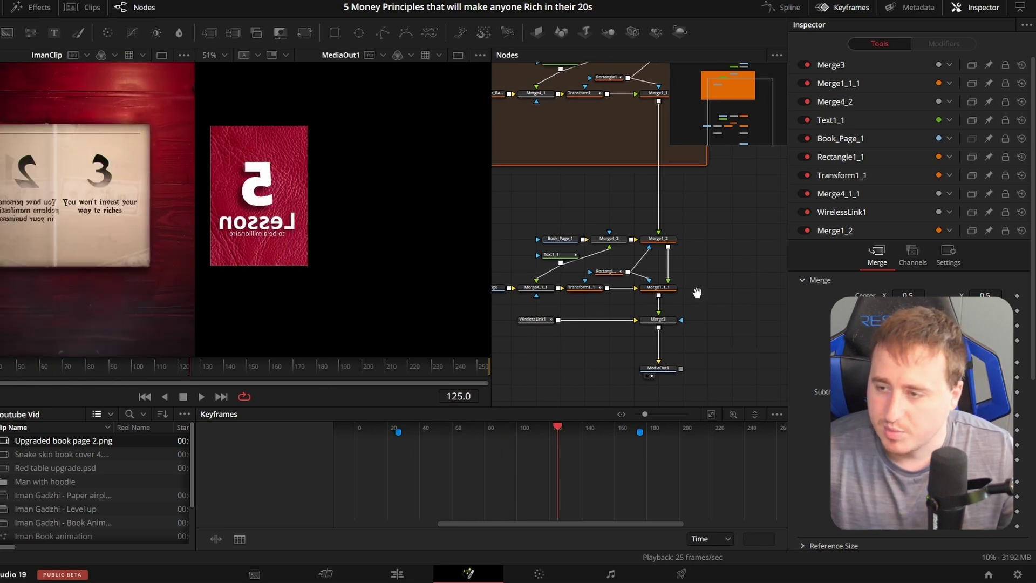
click(664, 305)
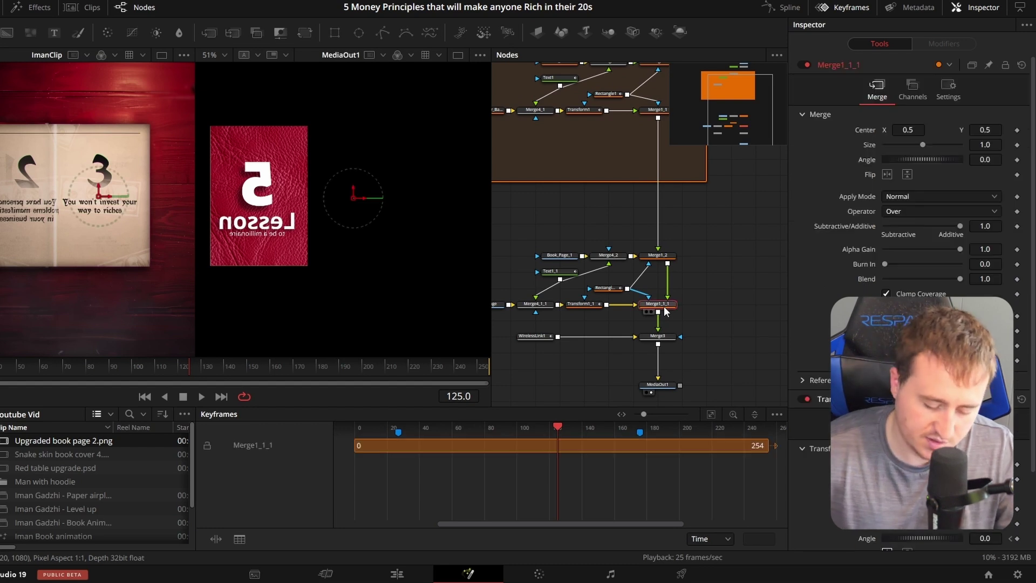
key(ctrl+t)
drag(189, 371, 112, 388)
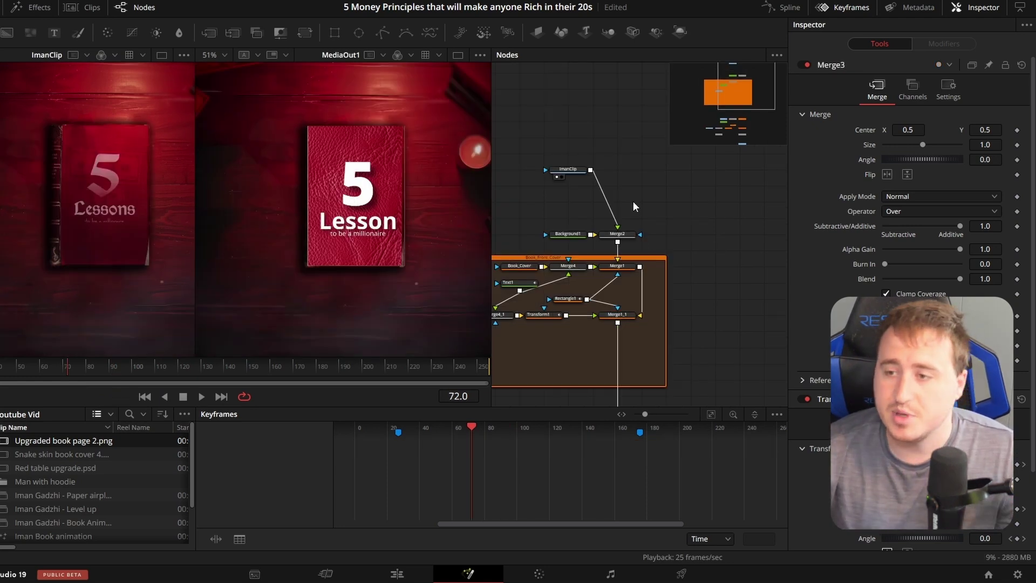
Step: Disconnect the ImanClip node from Merge2, place it above that merge, and check the transparent colour of Background1
click(569, 169)
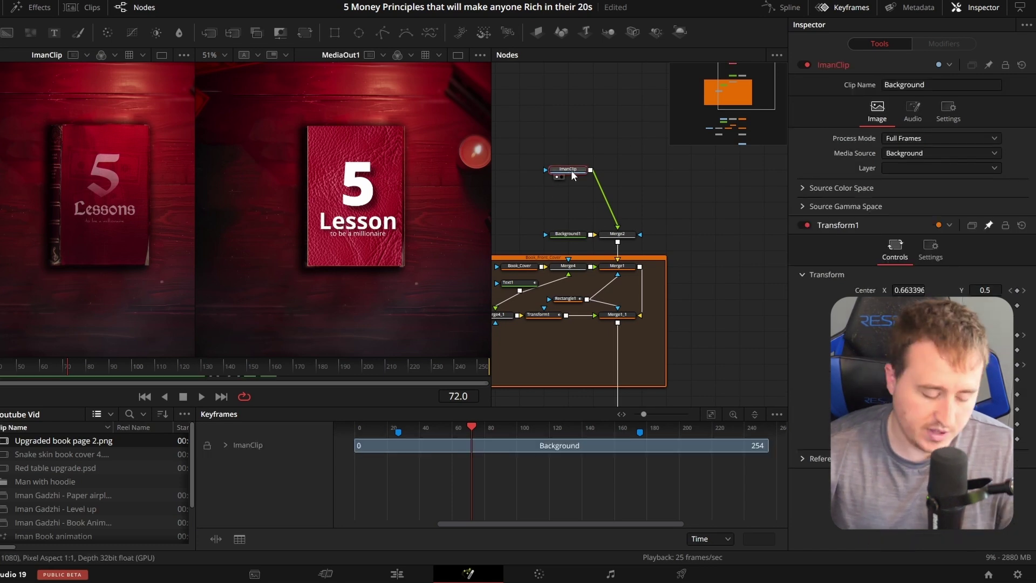
drag(571, 170, 623, 164)
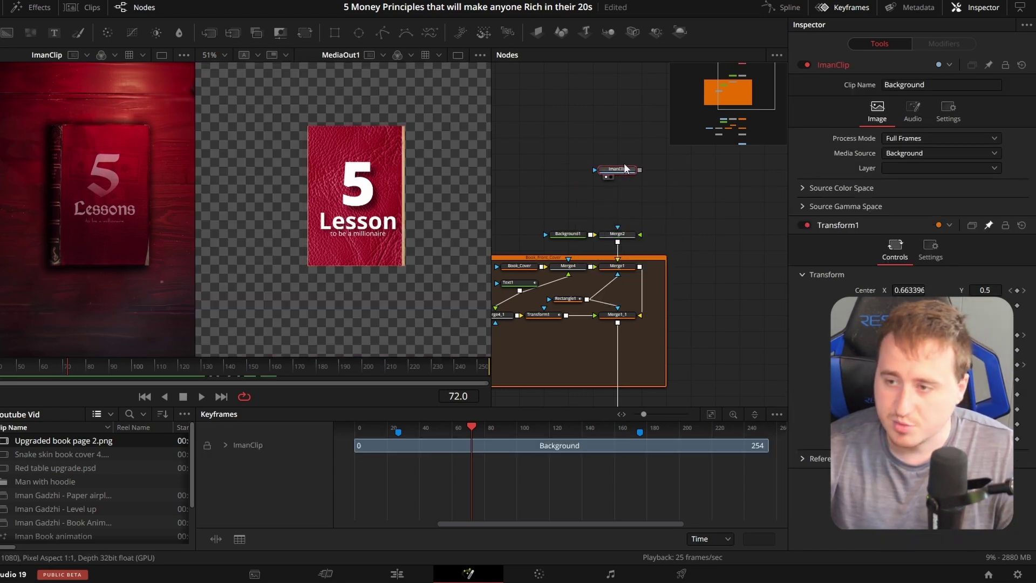
click(679, 194)
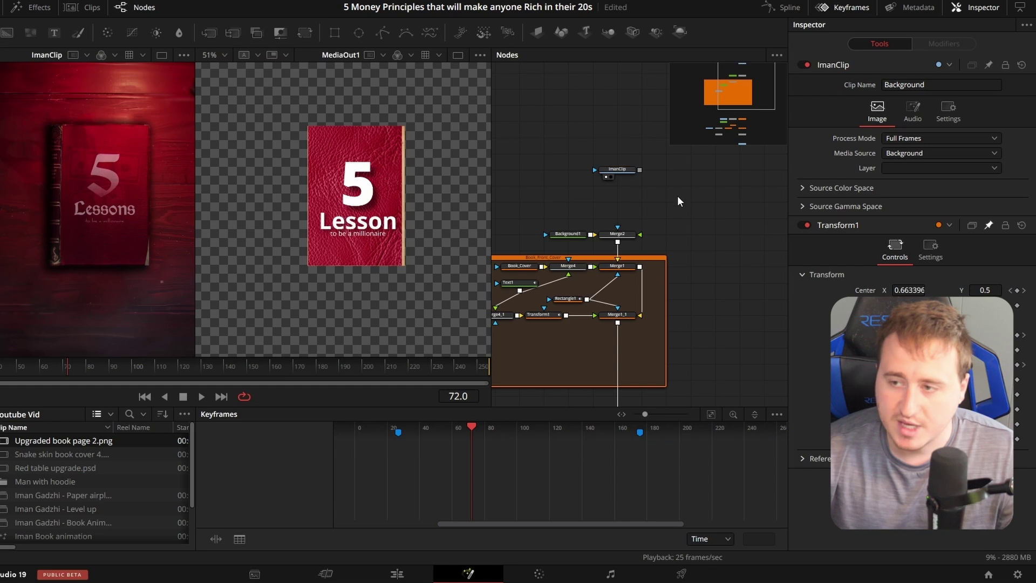
click(567, 233)
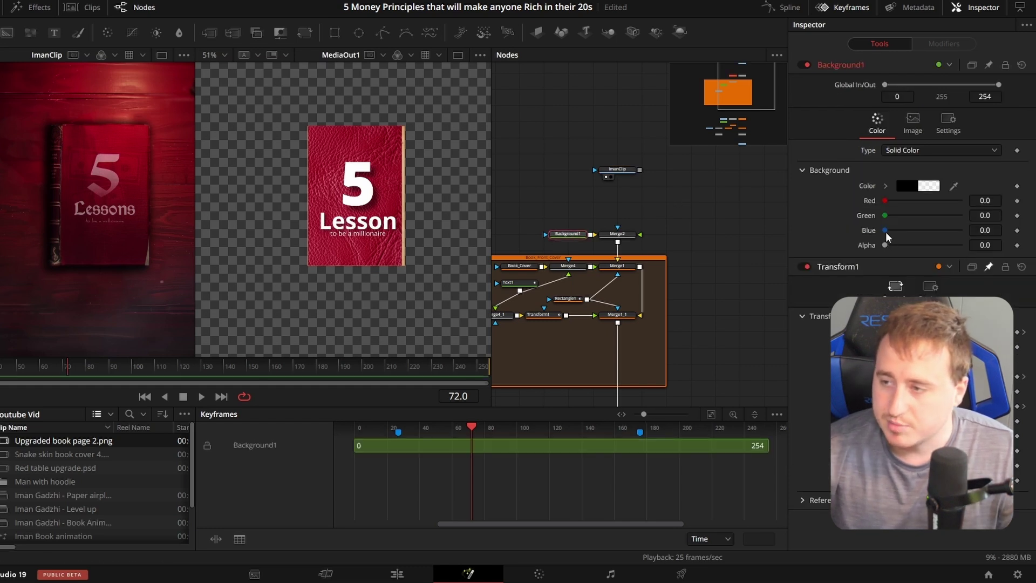
drag(990, 257, 689, 263)
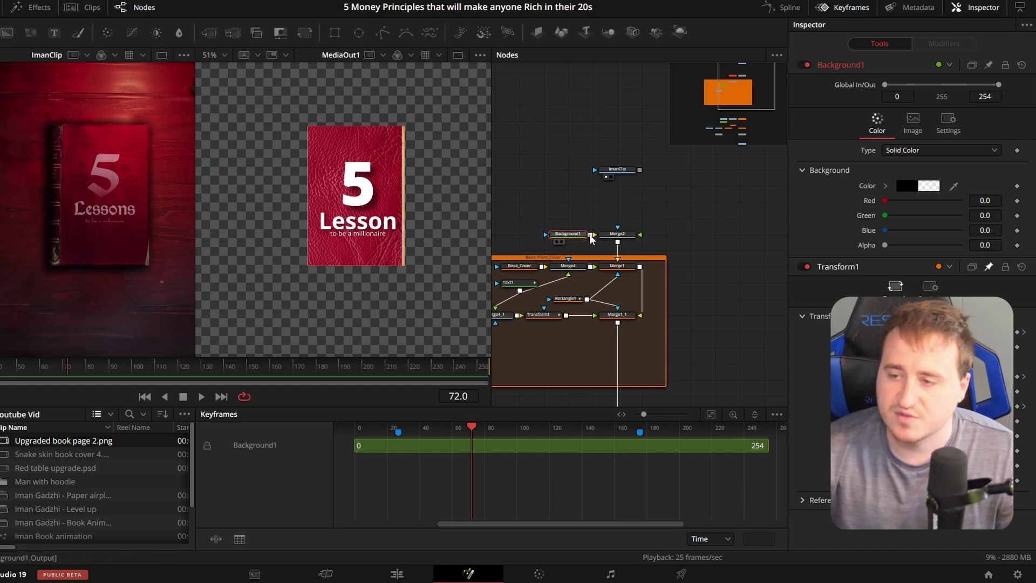
Step: Examine how Merge1_2, Merge1_1_1 and Merge3 connect the page nodes to the cover group above and to WirelessLink1
scroll(604, 270, down, 4)
scroll(618, 307, down, 3)
drag(694, 201, 679, 274)
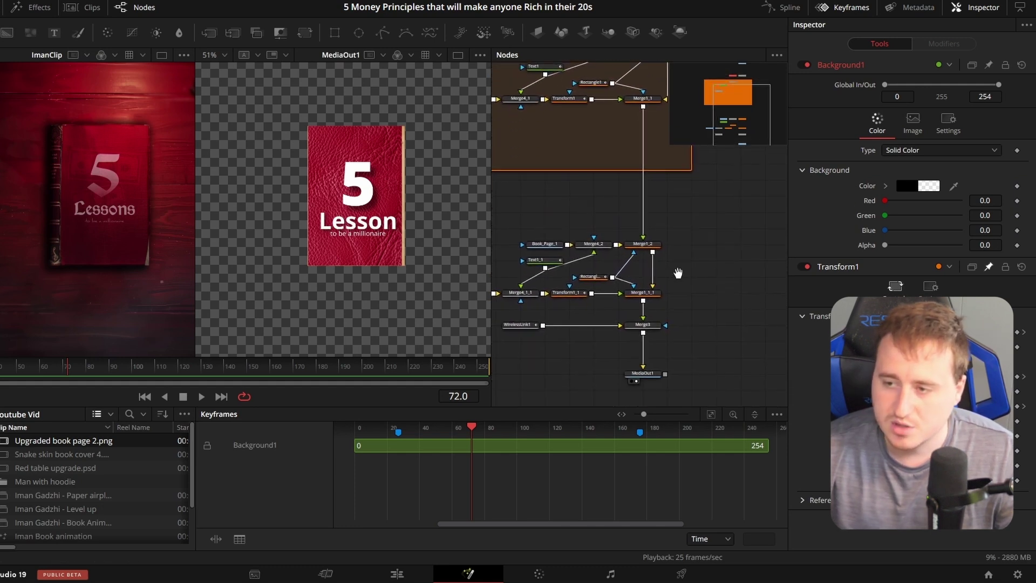
click(631, 246)
drag(630, 245, 654, 251)
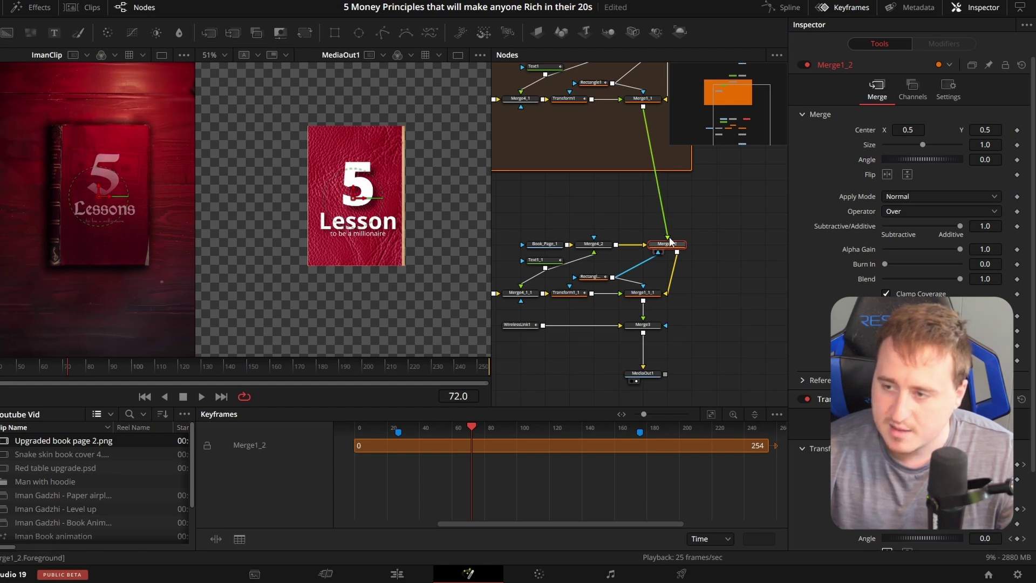
mouse_move(656, 246)
mouse_down()
mouse_move(632, 246)
mouse_move(645, 233)
mouse_up()
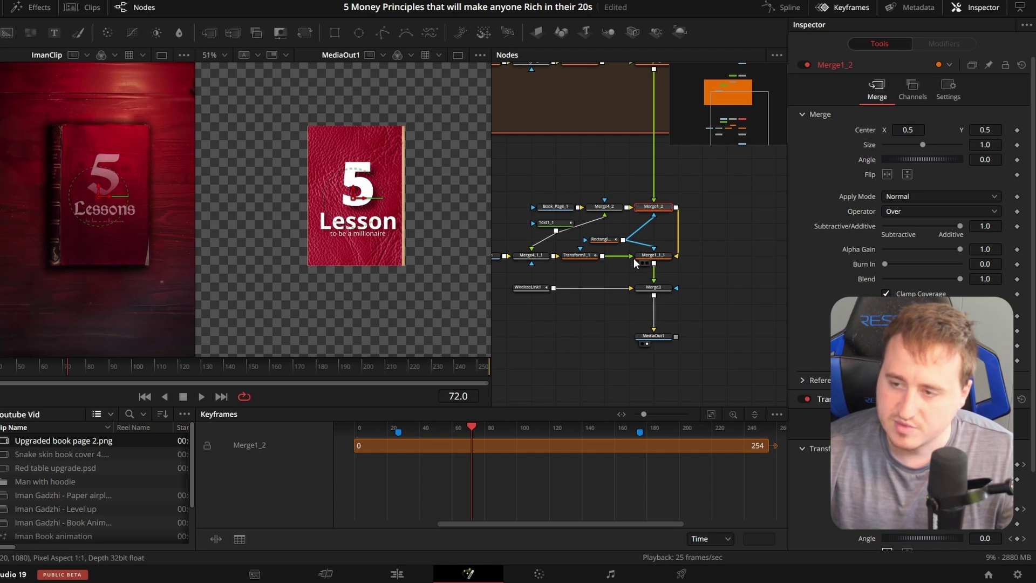
drag(525, 262, 574, 262)
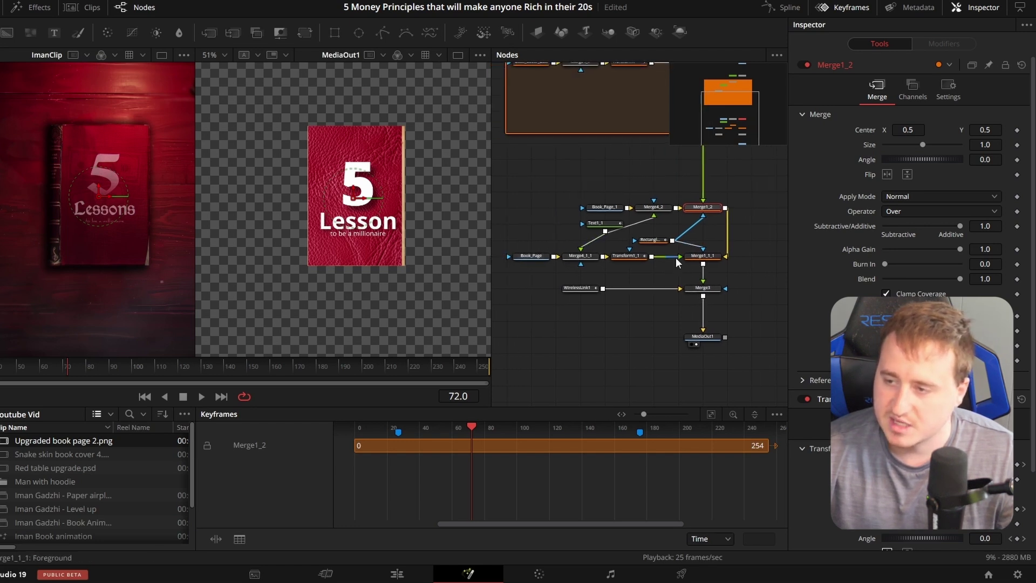
drag(703, 260, 651, 254)
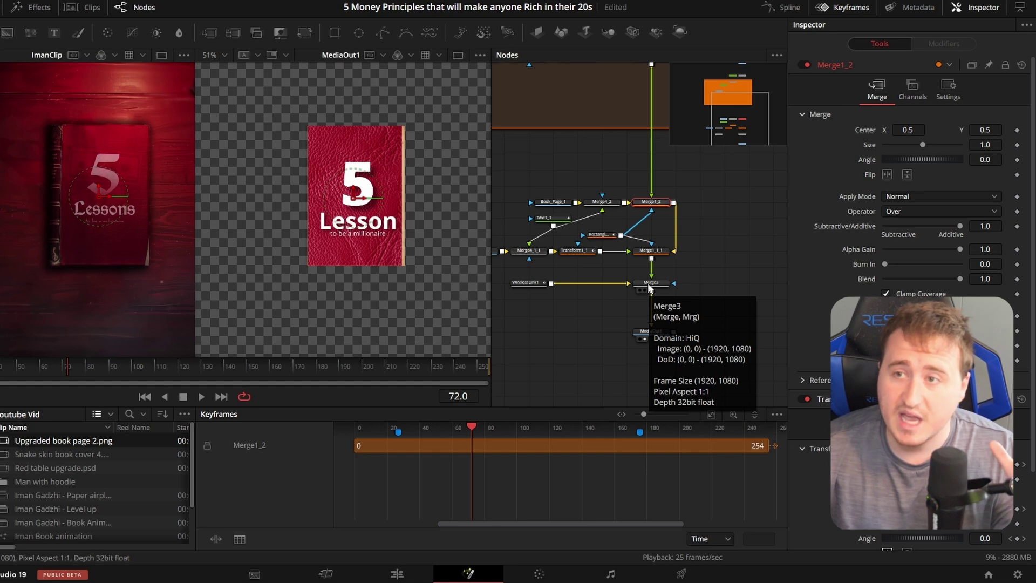
drag(651, 205, 656, 360)
drag(635, 234, 628, 289)
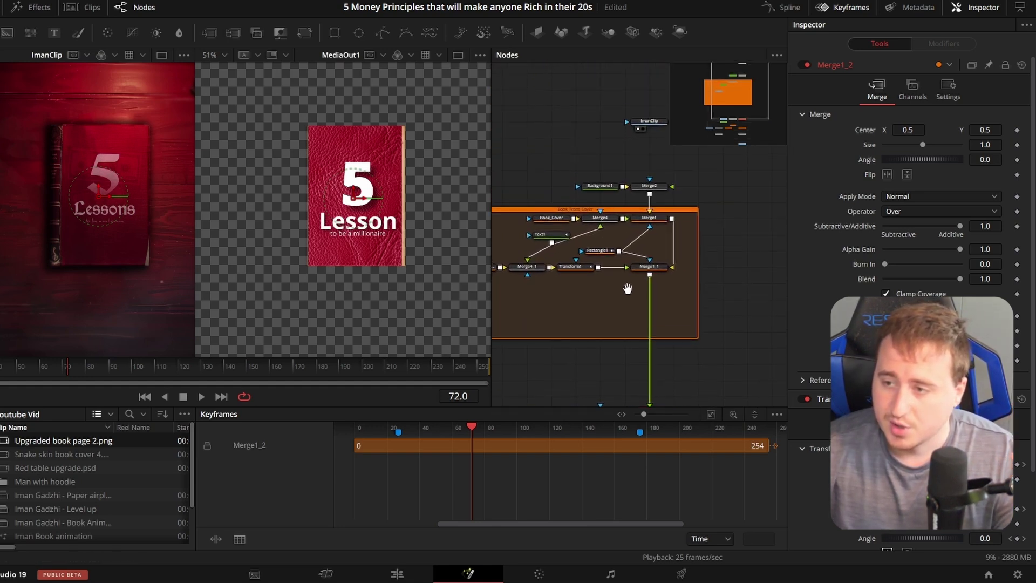
drag(656, 379, 619, 185)
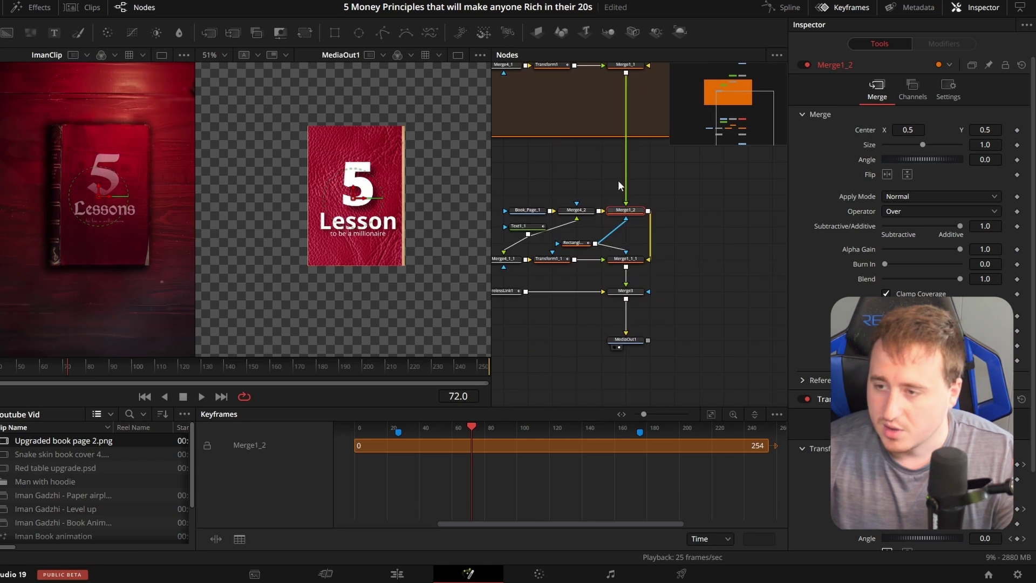
drag(641, 258, 646, 214)
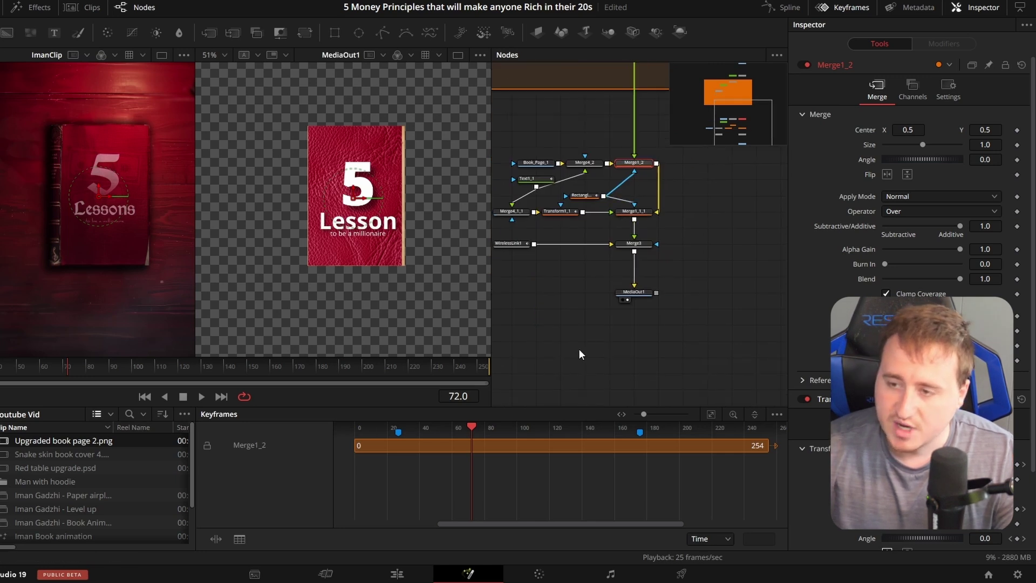
Step: Move the MediaOut1 node well below Merge3 to make room under the page nodes
drag(579, 349, 596, 275)
drag(614, 193, 731, 283)
drag(651, 223, 651, 320)
click(594, 254)
drag(597, 238, 643, 335)
drag(559, 181, 612, 183)
Step: Add an Underlay around all the page nodes, including WirelessLink1 and Merge3
drag(549, 157, 773, 280)
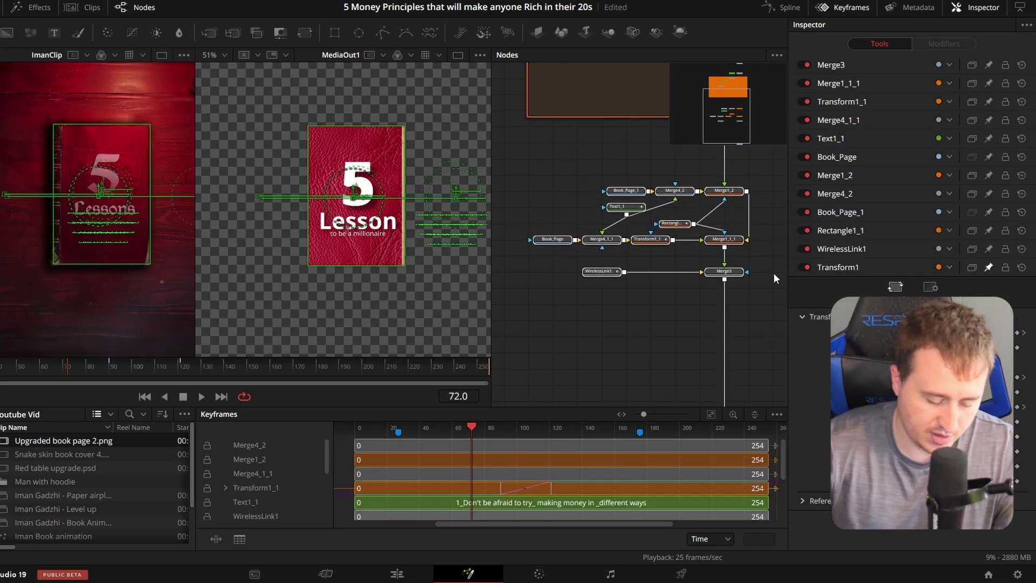
key(shift+space)
text(wirund)
key(Return)
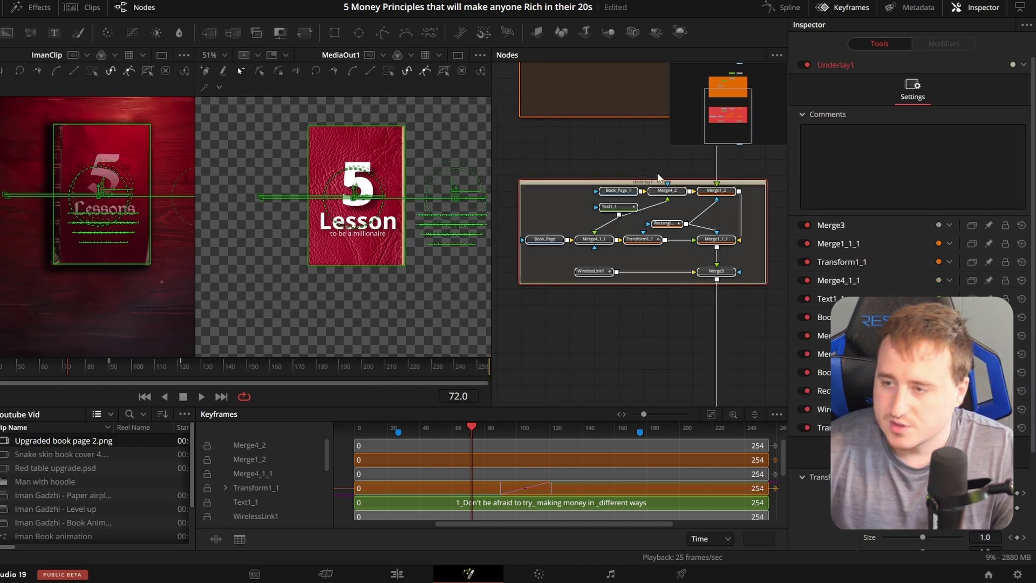
click(629, 157)
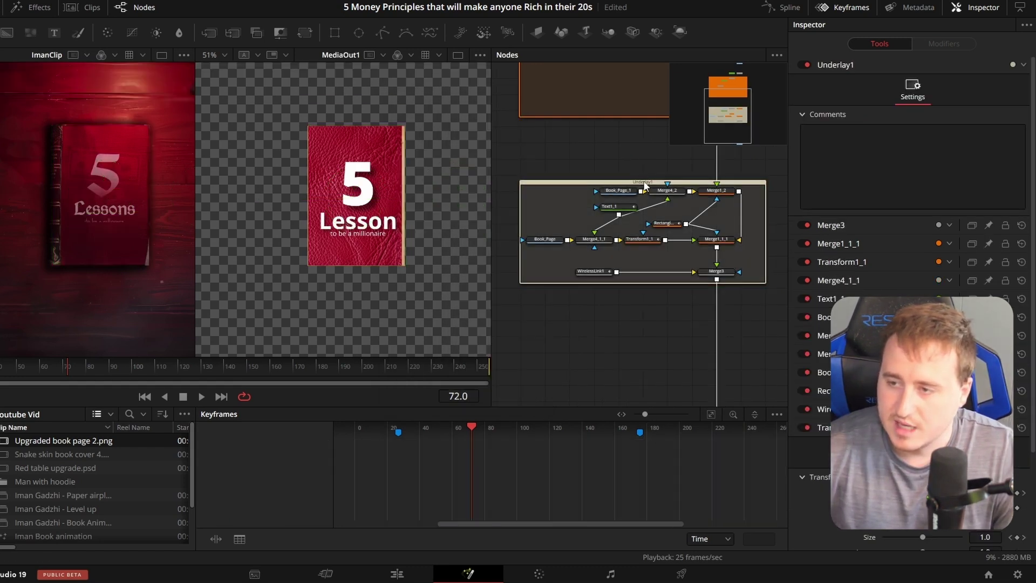
Step: Rename the new underlay as Book_Page and keep the existing names of the nodes inside it
click(645, 184)
key(F2)
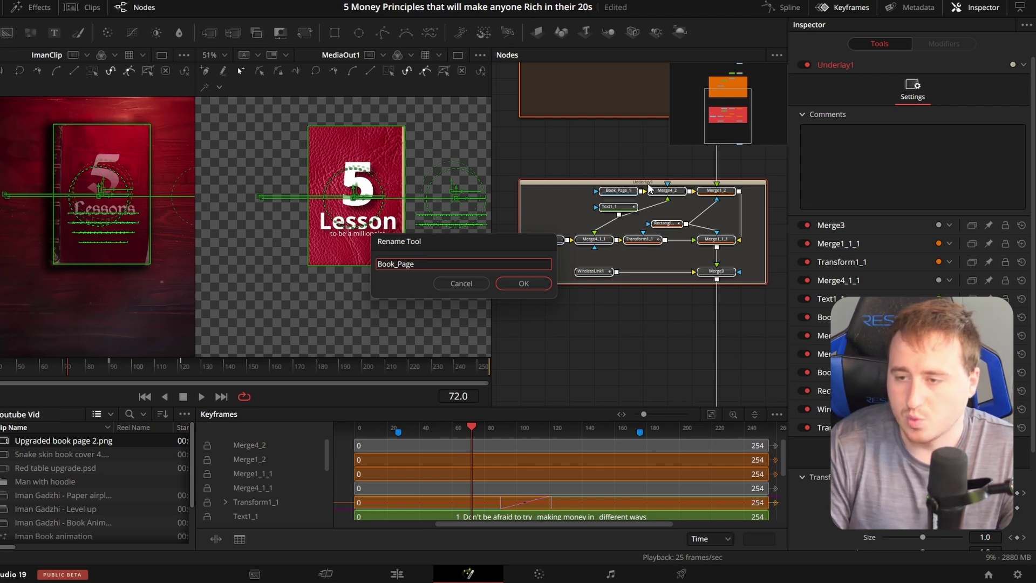
key(Return)
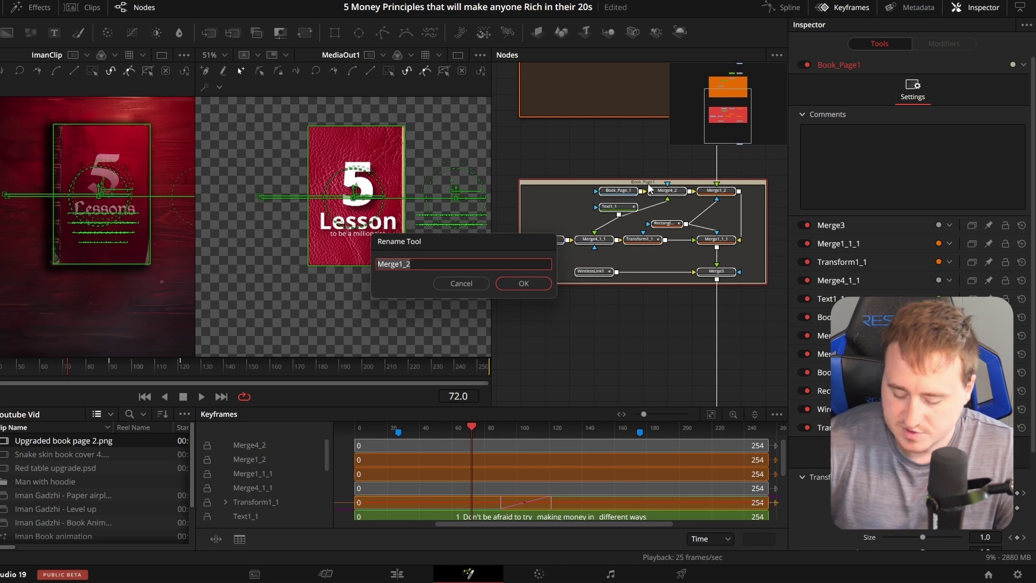
key(Return)
key(Return)
key(Return)
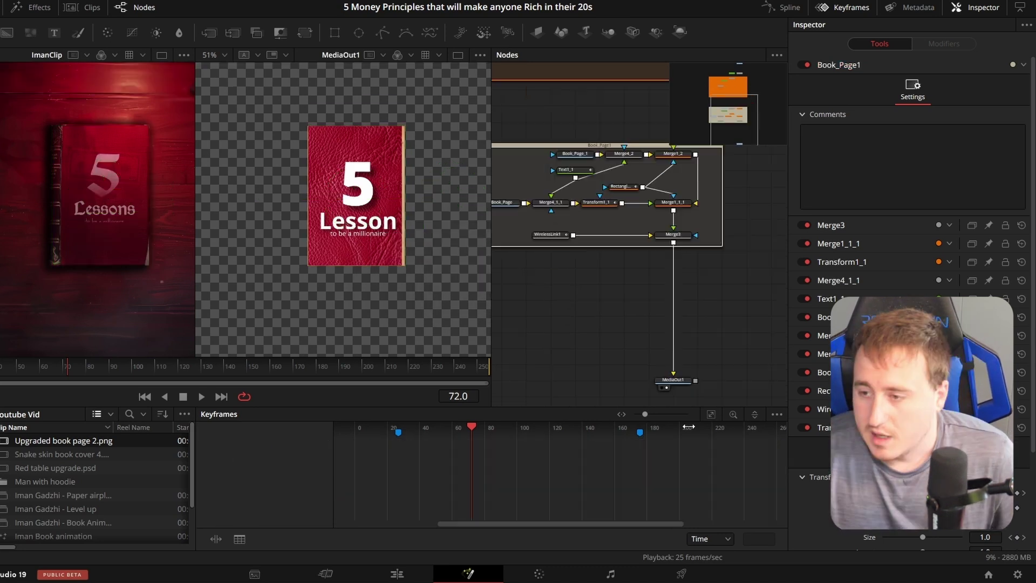
Step: Move MediaOut1 further down, leaving space for more node groups below the page underlay
scroll(675, 324, down, 5)
click(677, 269)
drag(677, 270, 677, 399)
click(543, 281)
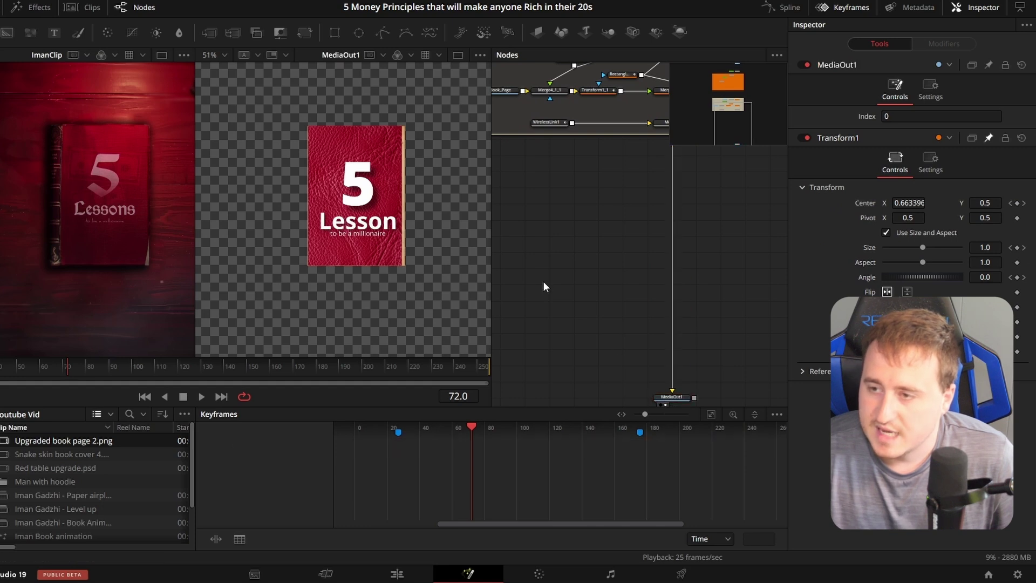
scroll(543, 281, up, 5)
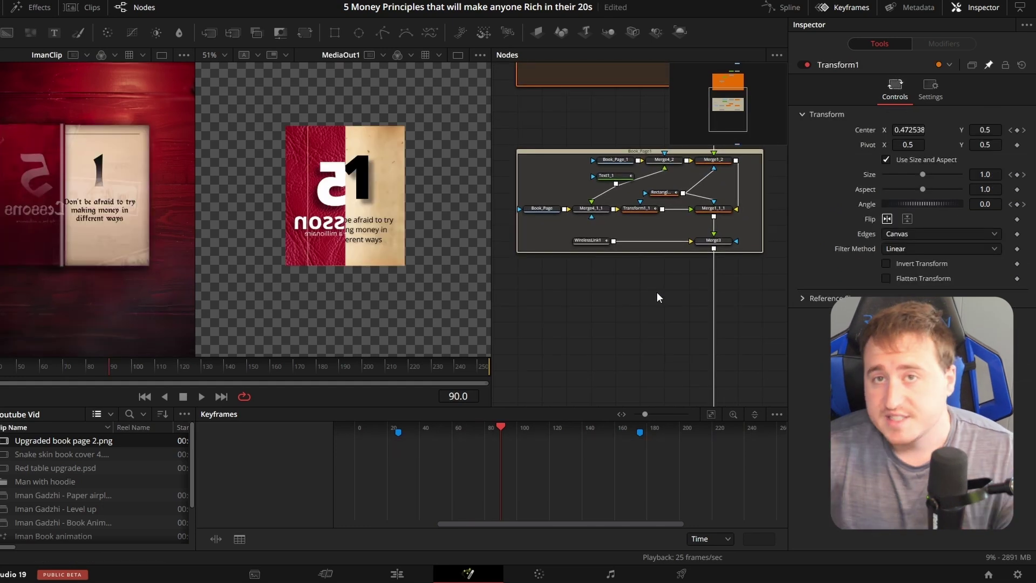
Step: Select all nodes in the Book_Page1 underlay and move the playhead to frame 112, where the reference page finishes turning
drag(502, 134, 753, 264)
drag(646, 250, 645, 286)
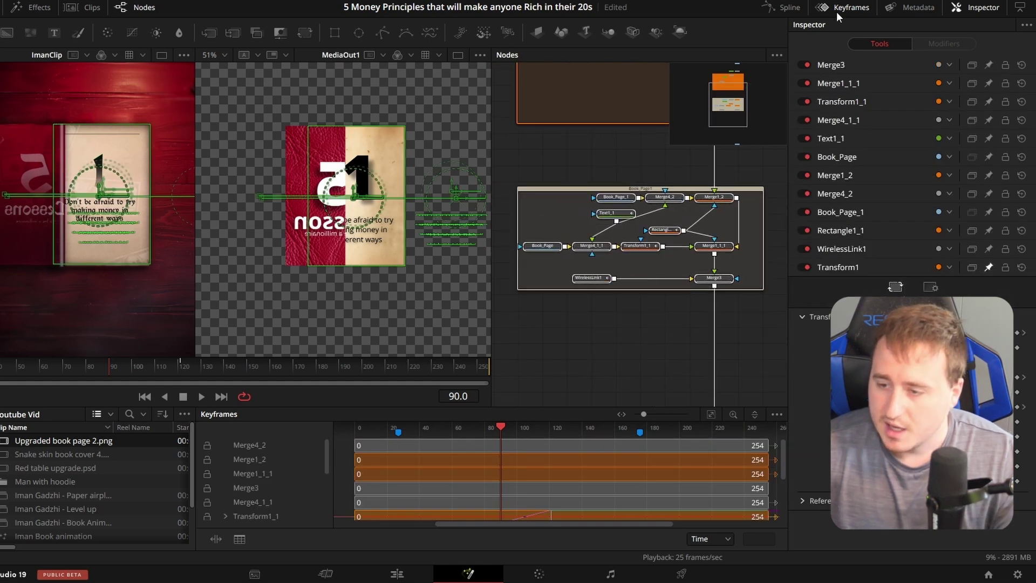
scroll(540, 465, down, 1)
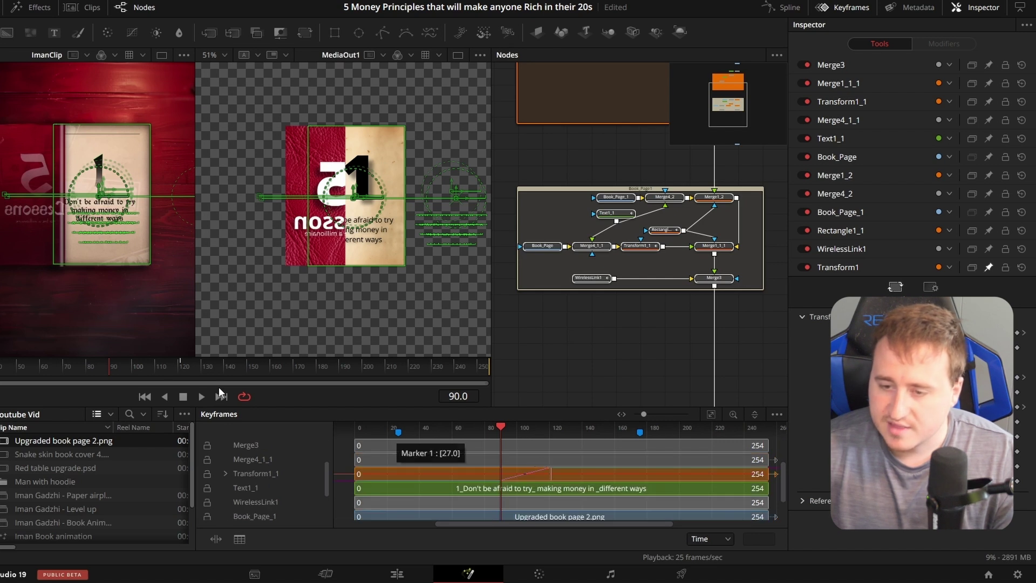
drag(111, 368, 148, 373)
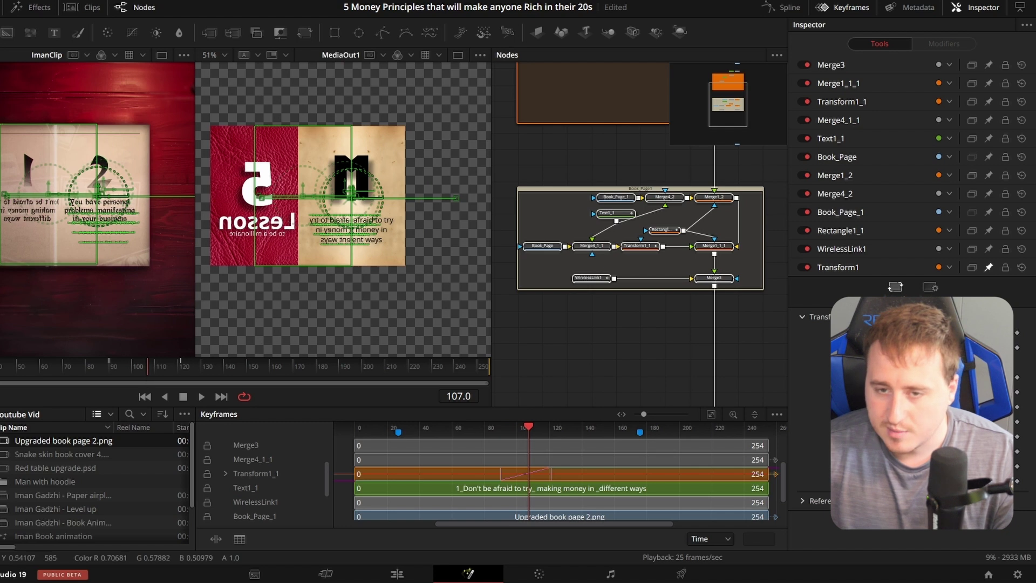
key(Right)
key(Right)
key(Right)
key(Right)
key(Right)
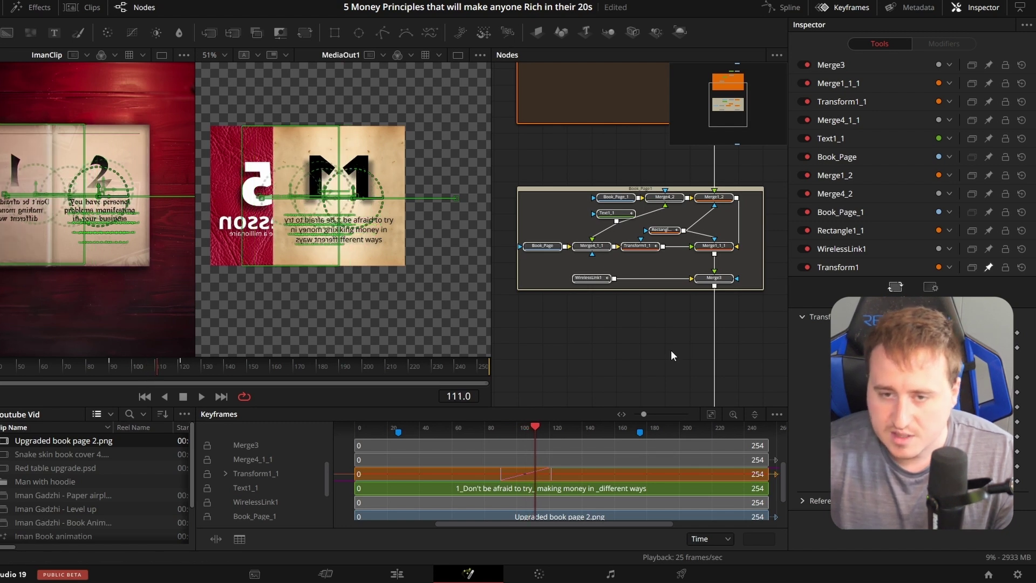
key(Left)
key(Right)
key(Left)
key(Right)
key(Left)
key(Right)
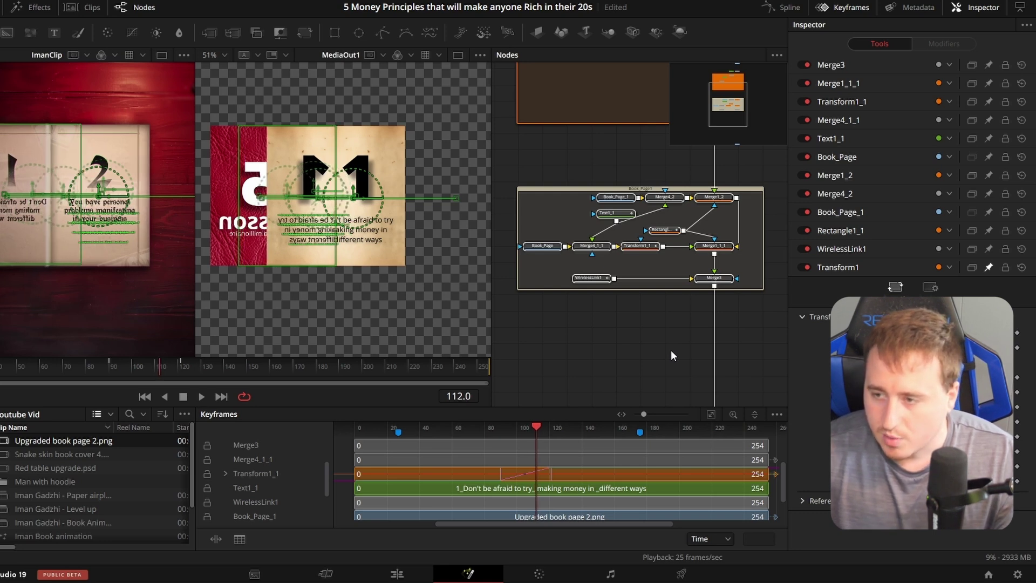
Step: Expand the Transform1_1 and Rectangle1_1 keyframe tracks and move the ending Center keyframe of Rectangle1_1 to frame 112
click(224, 475)
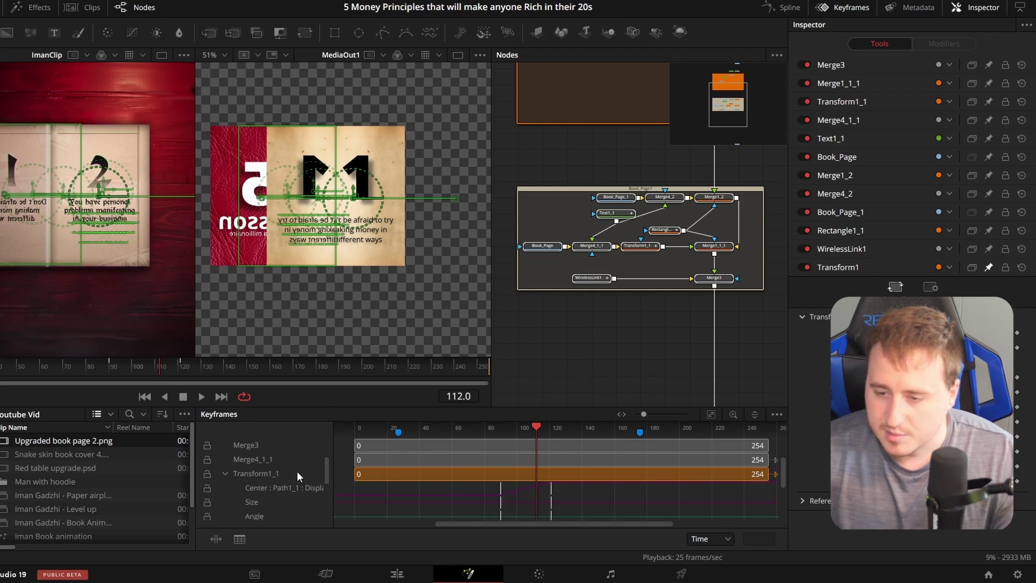
scroll(277, 471, down, 3)
click(225, 516)
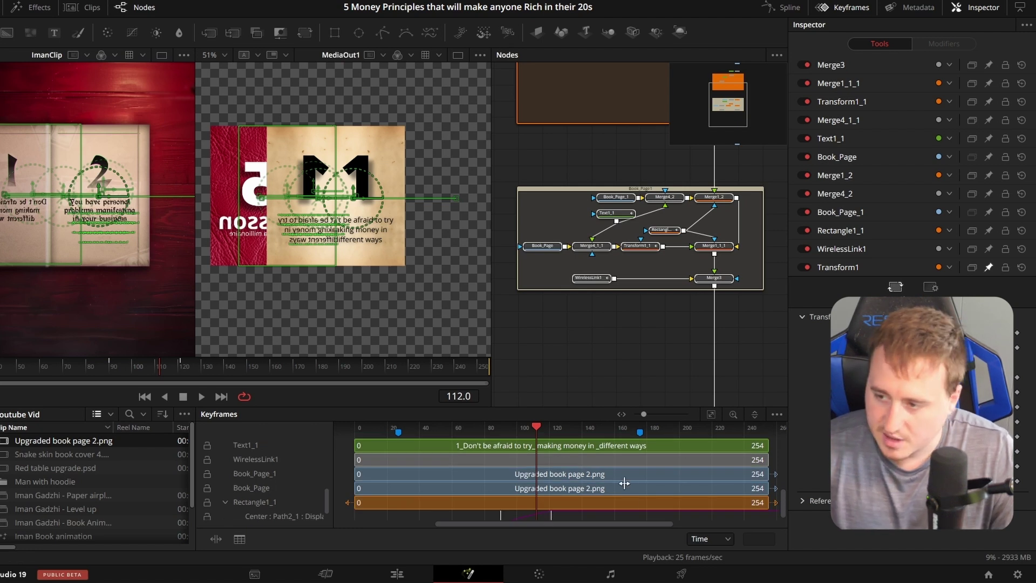
click(710, 415)
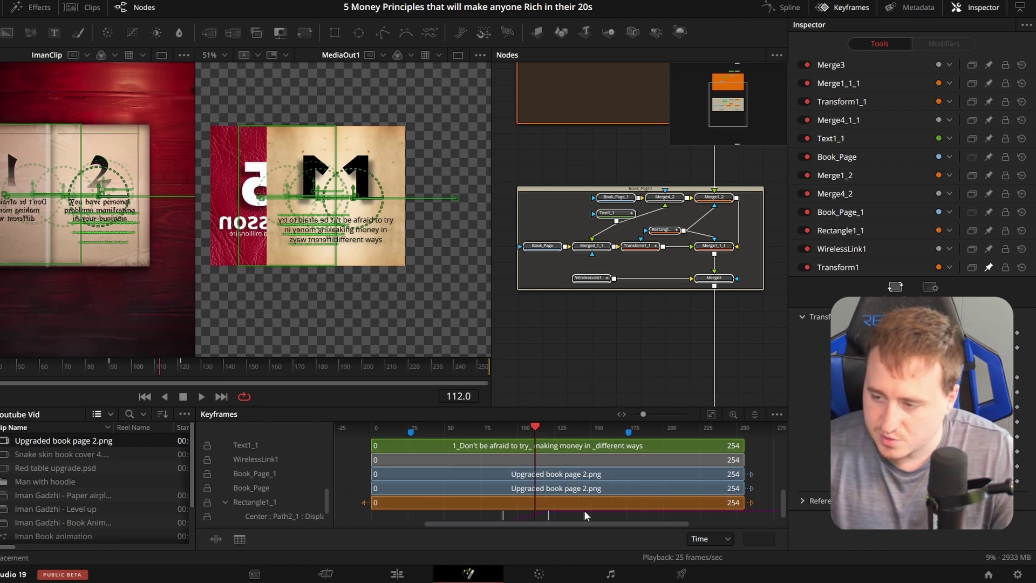
scroll(556, 514, up, 3)
scroll(593, 514, up, 5)
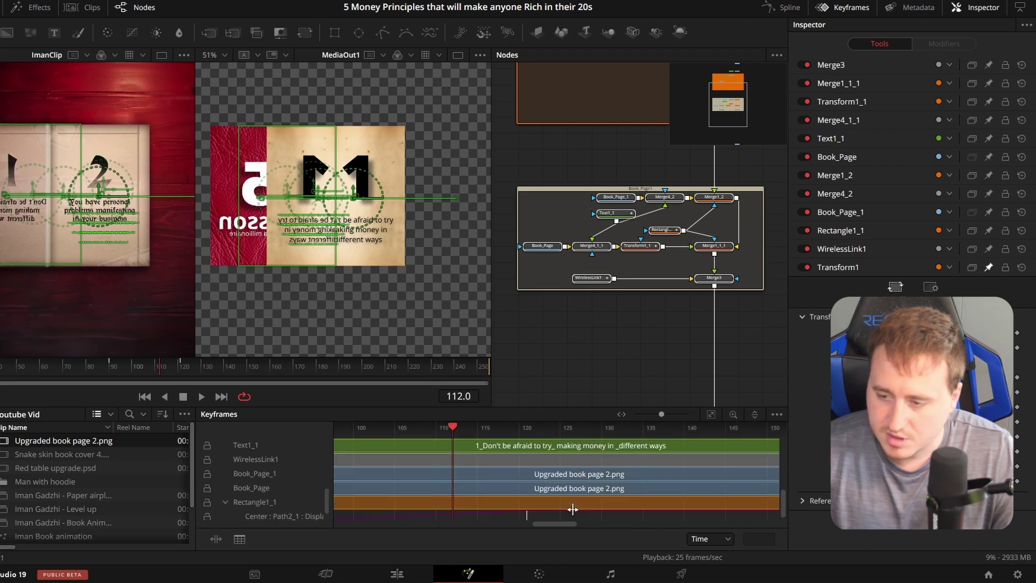
drag(556, 526, 527, 516)
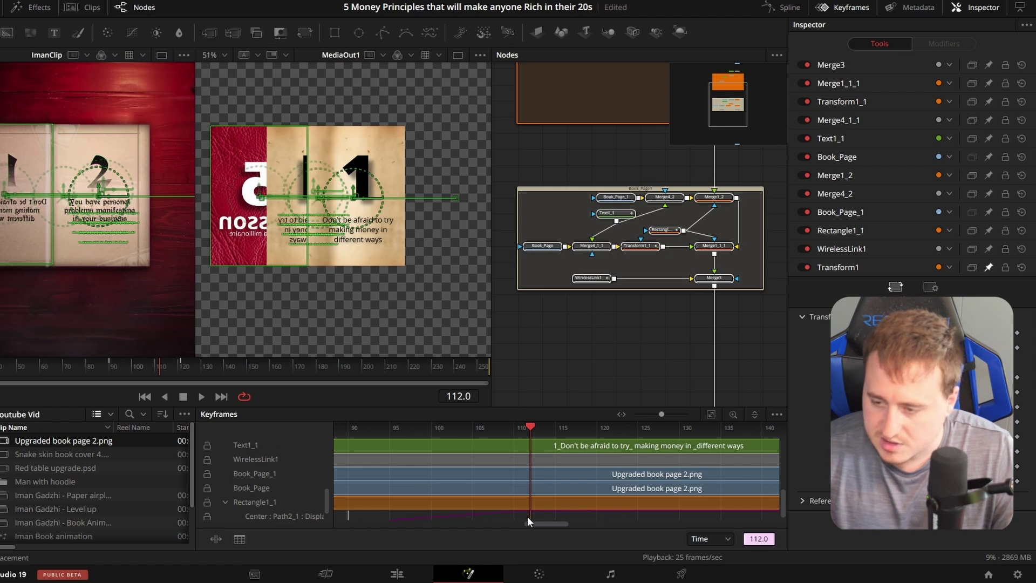
Step: Move the ending Center, Size and Angle keyframes of Transform1_1 to frame 112
scroll(626, 500, up, 3)
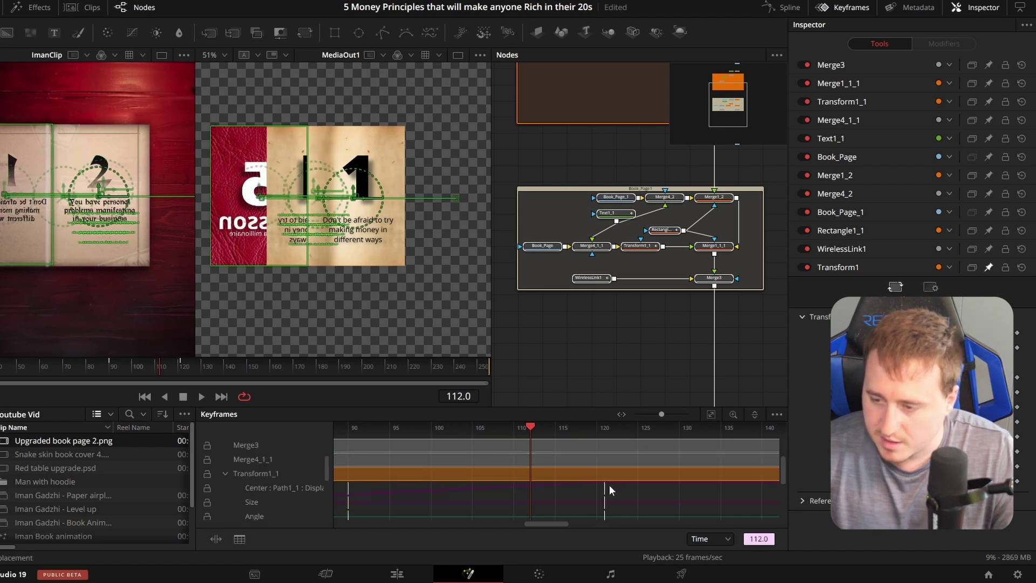
scroll(619, 486, down, 3)
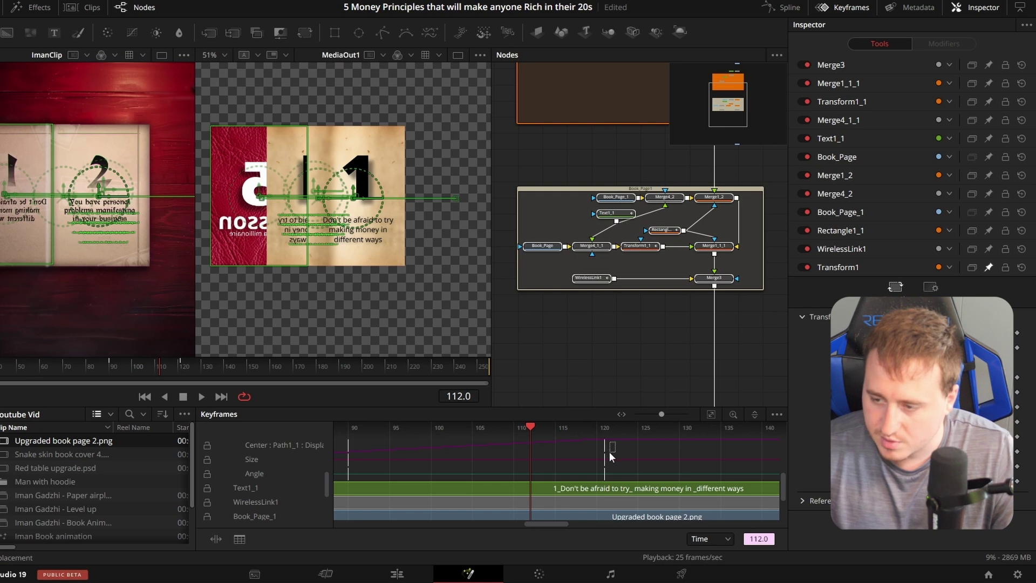
drag(615, 442, 530, 454)
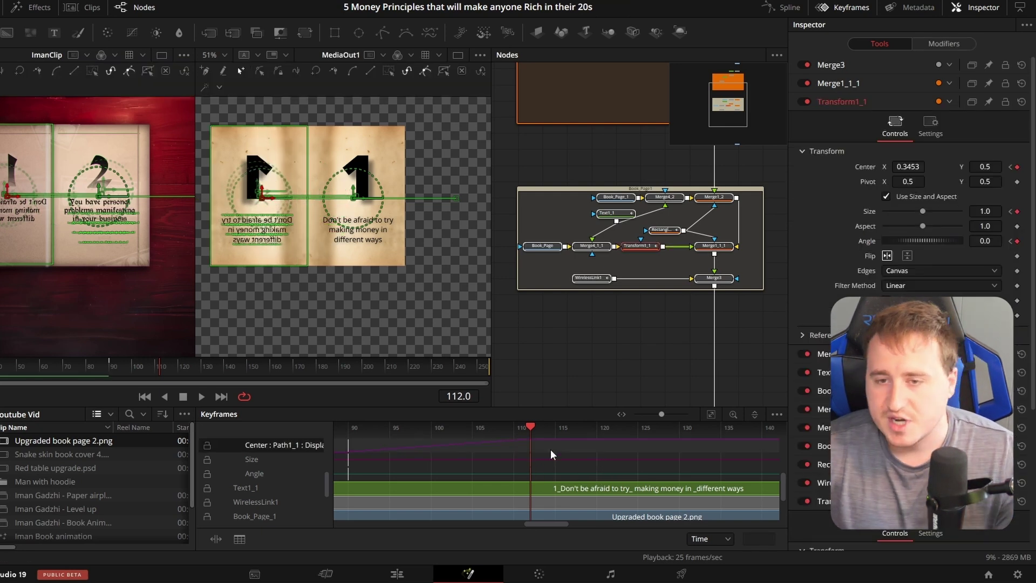
Step: Duplicate all nodes of the Book_Page1 group into the empty space below its underlay
click(602, 342)
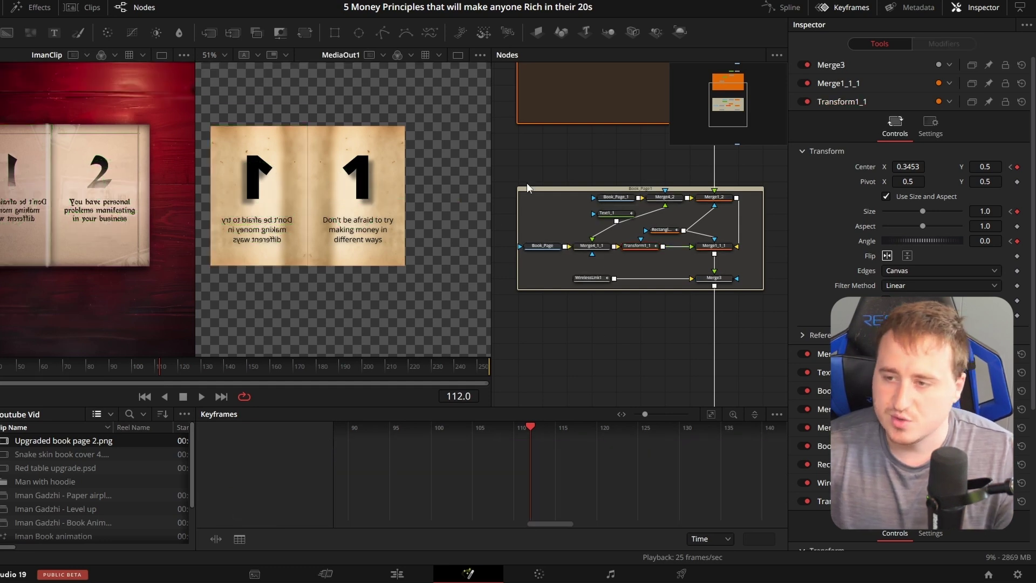
drag(506, 165, 746, 318)
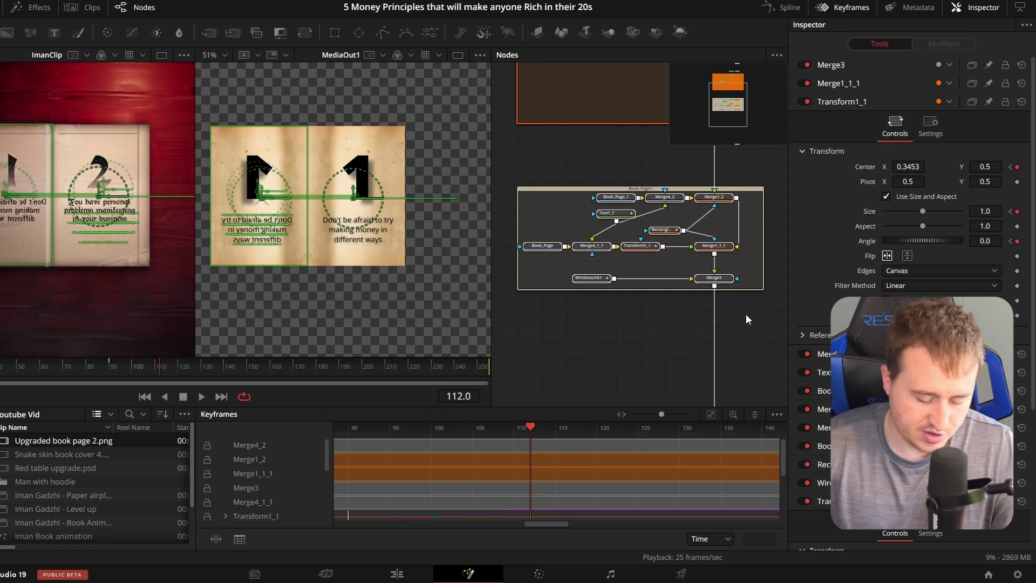
scroll(590, 313, down, 3)
click(558, 329)
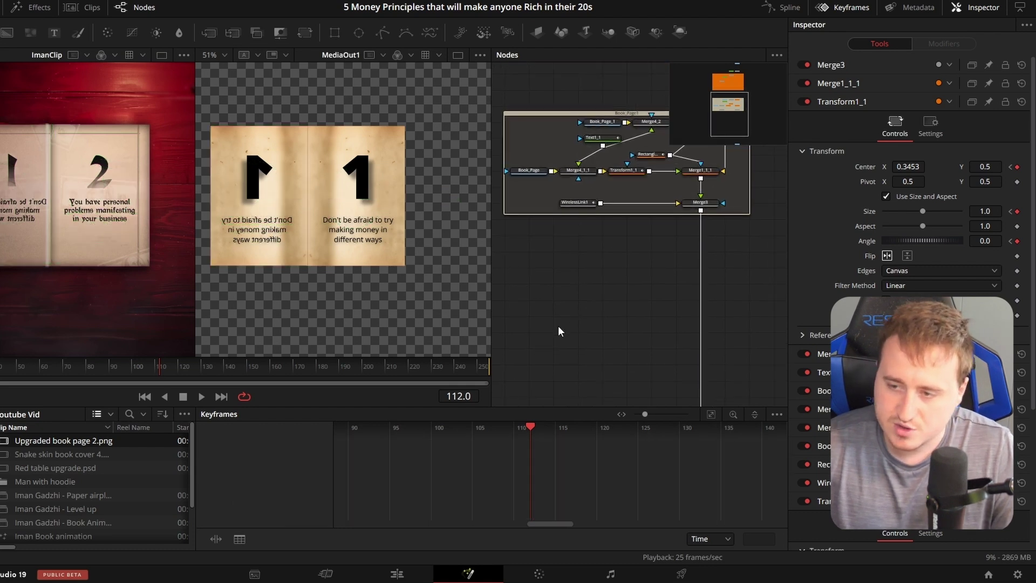
key(ctrl+v)
scroll(558, 324, down, 3)
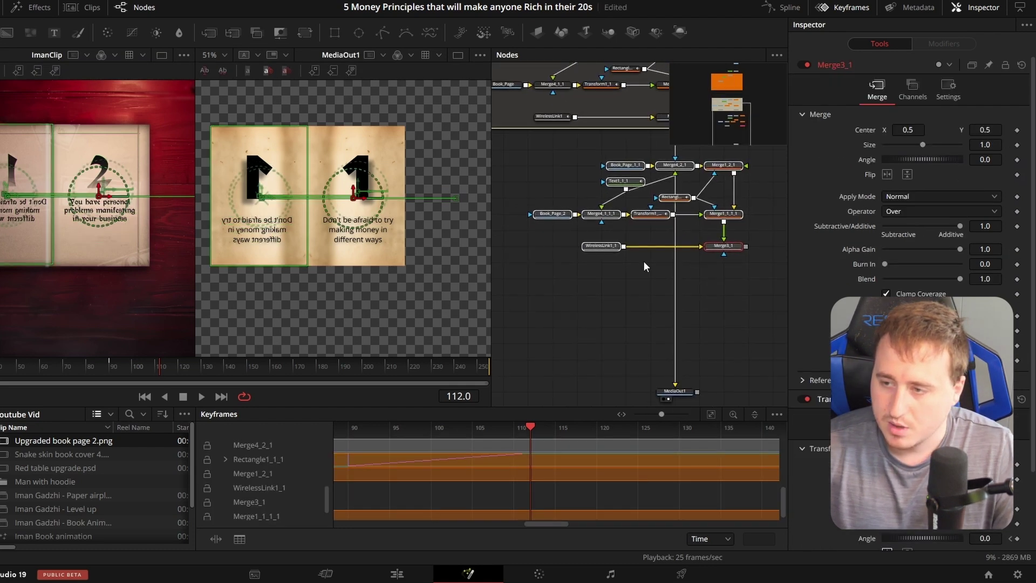
Step: Align the duplicated group beneath Merge3, then route Merge3 into Merge1_2_1 and Merge3_1 into MediaOut1
drag(604, 246, 549, 264)
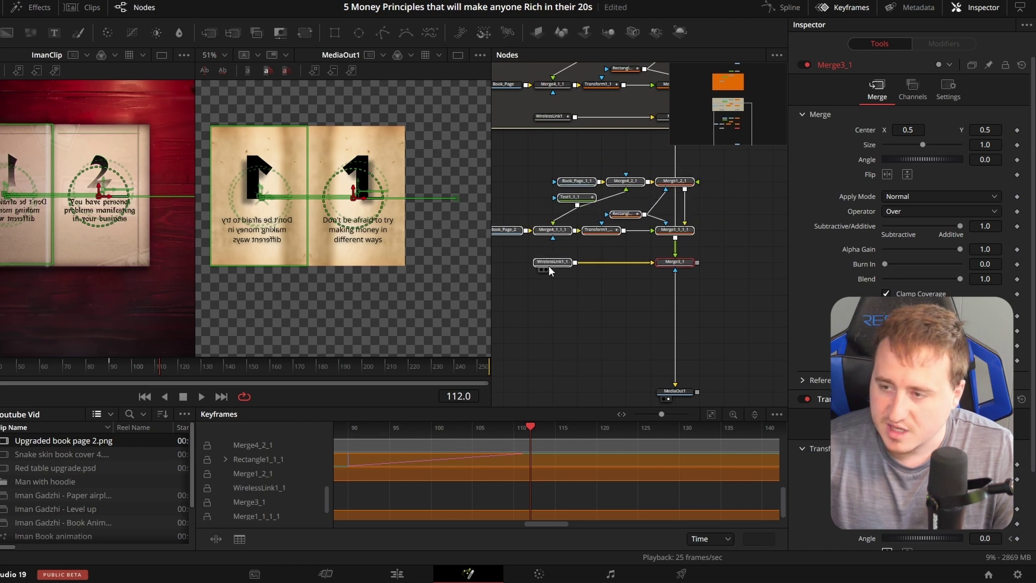
click(610, 337)
drag(675, 358, 698, 182)
drag(696, 268, 675, 388)
click(553, 263)
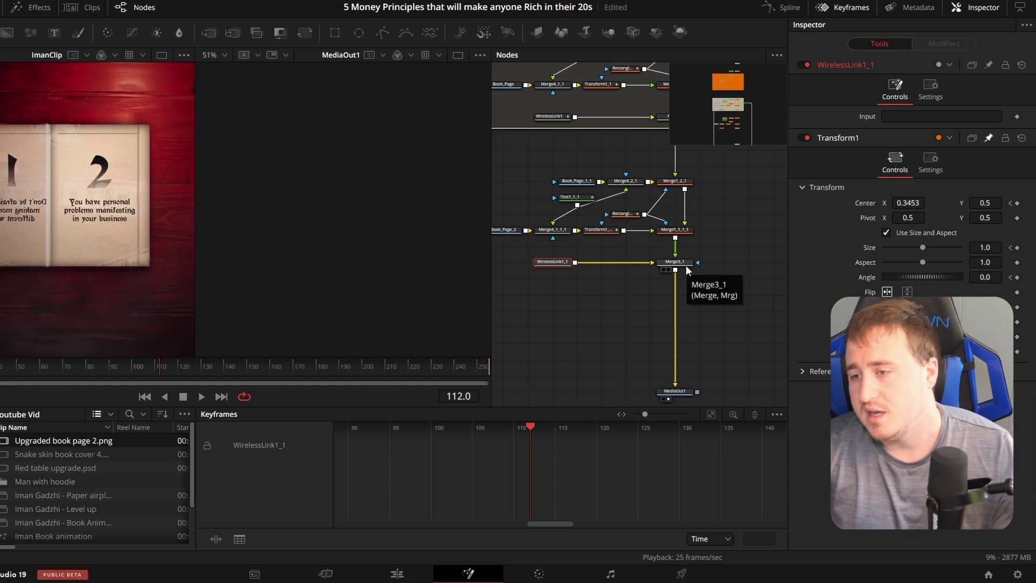
drag(620, 227, 589, 311)
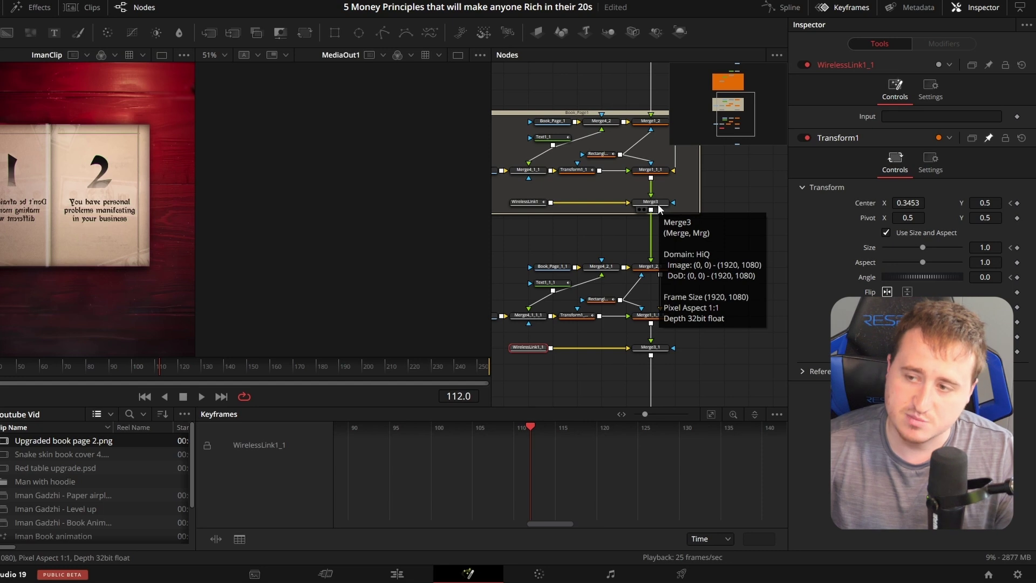
drag(598, 239, 708, 320)
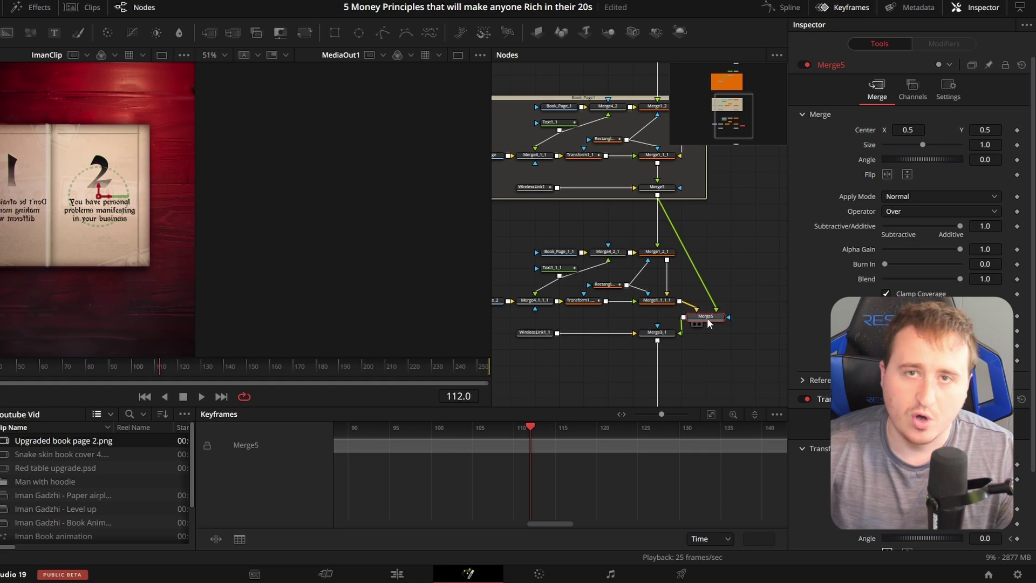
key(ctrl+z)
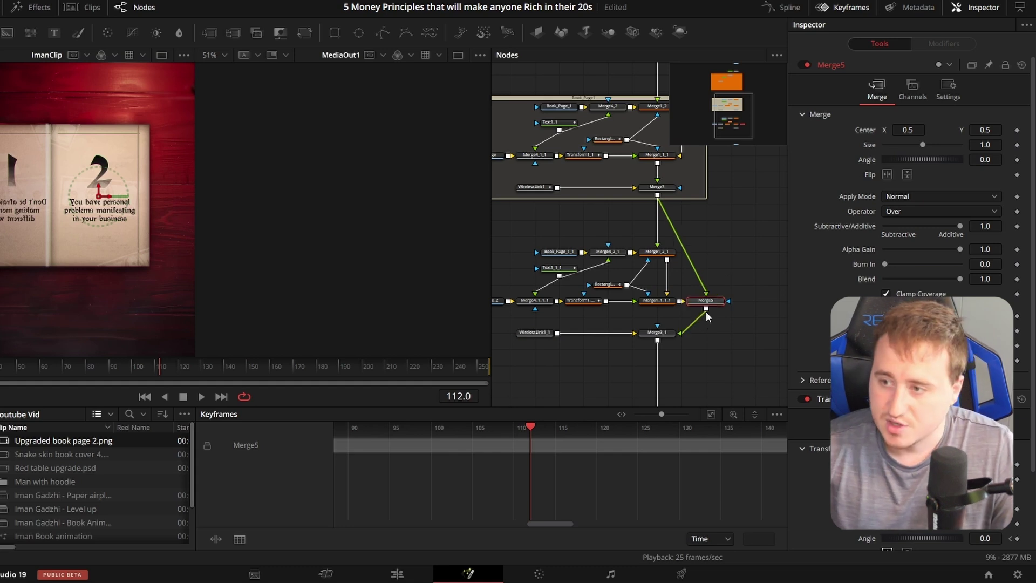
key(ctrl+z)
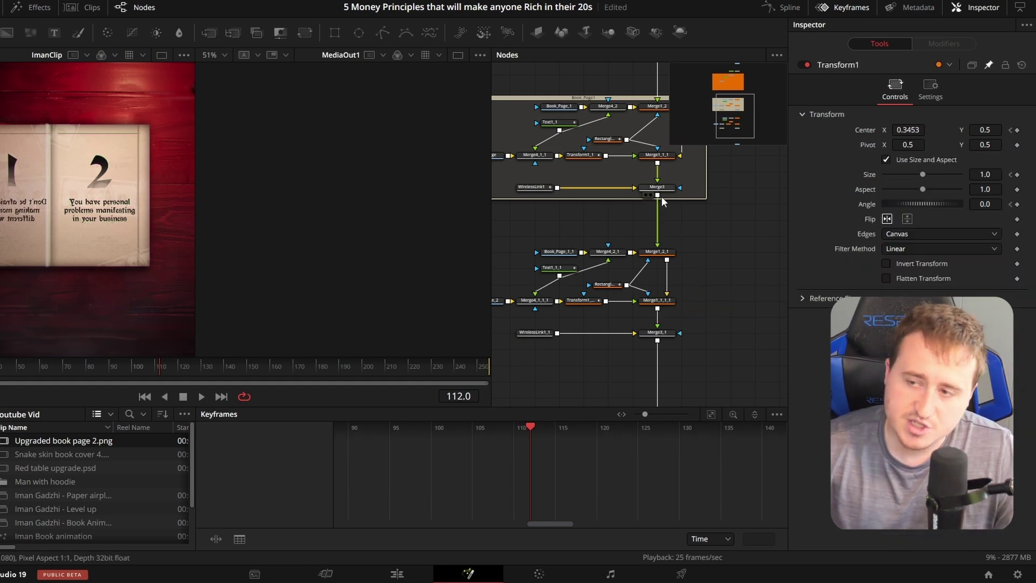
Step: Set Merge3 as the input of WirelessLink1_1 in the duplicated group
click(535, 332)
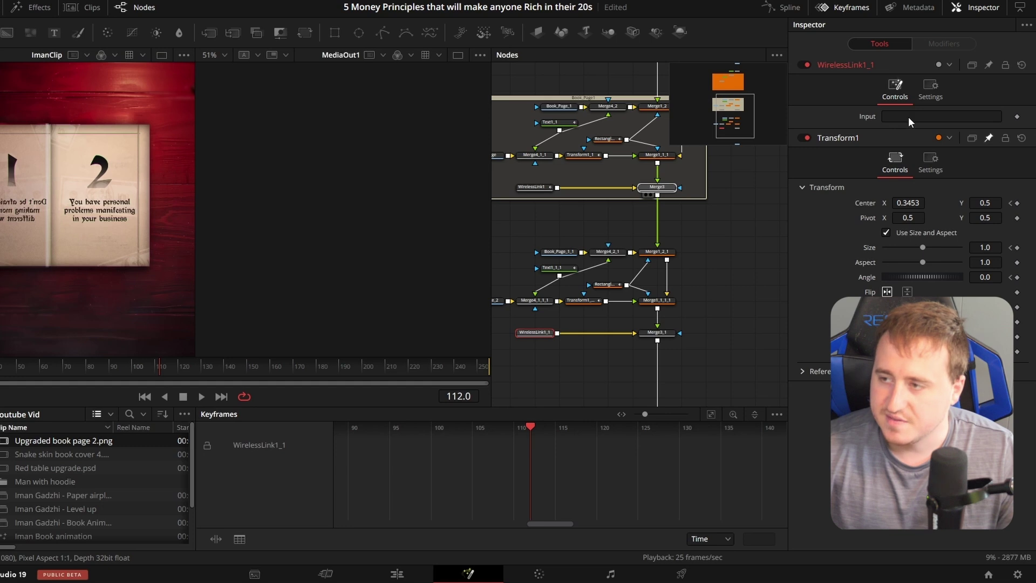
drag(908, 117, 910, 117)
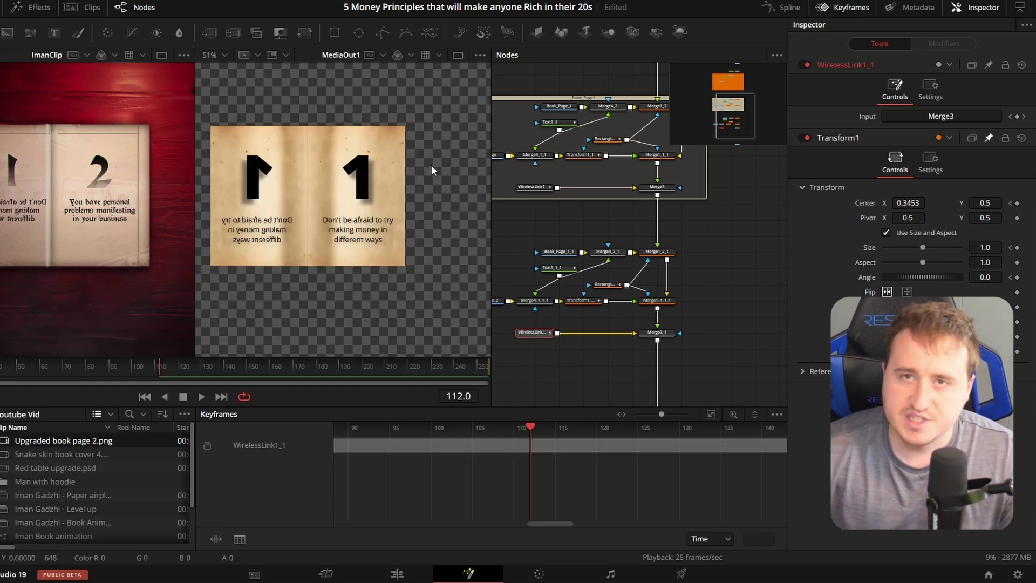
click(749, 266)
Step: Change the page number in the duplicated Text1_1_1 node to 2
drag(703, 261, 757, 234)
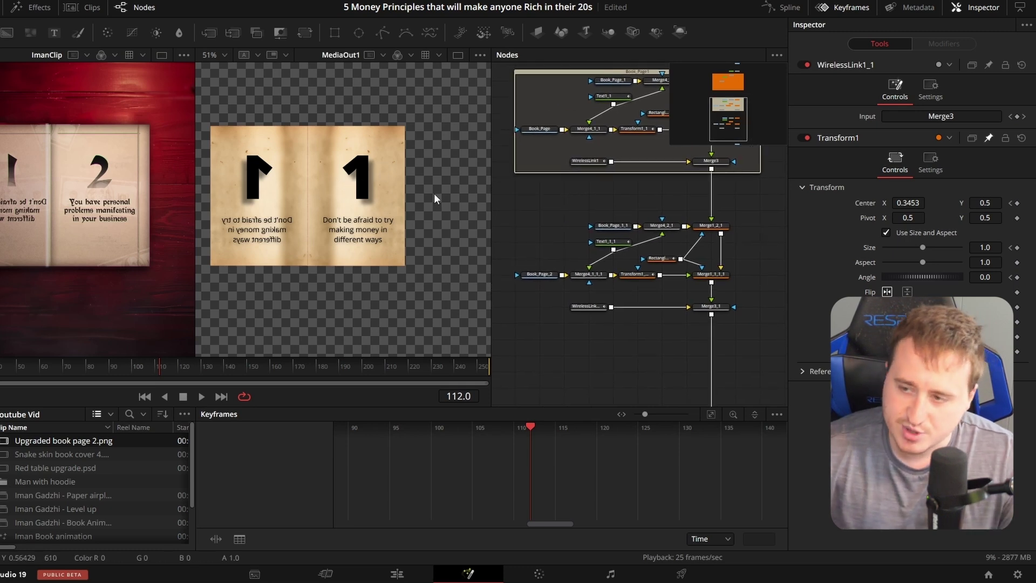
click(612, 241)
drag(811, 164, 772, 158)
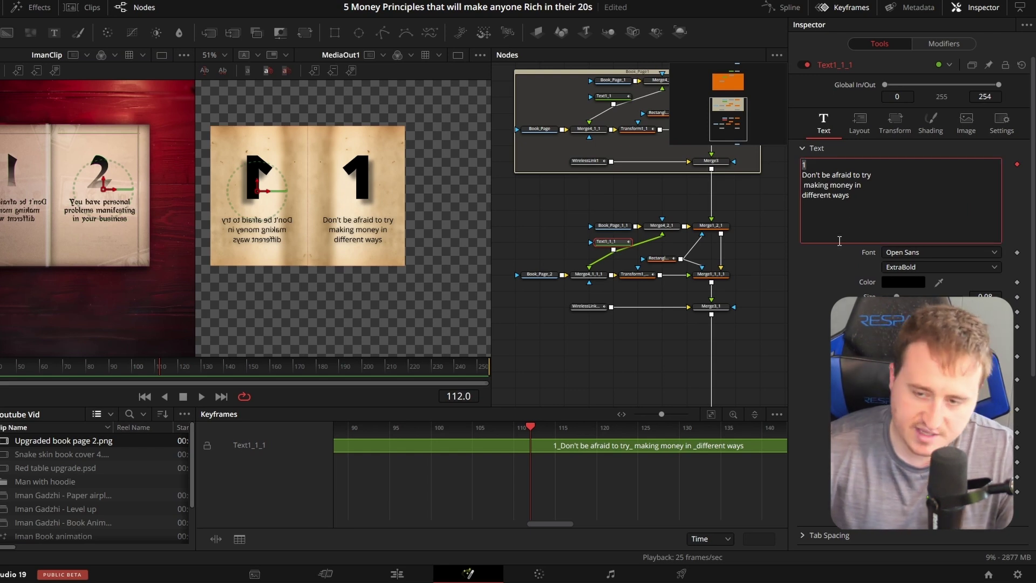
text(2)
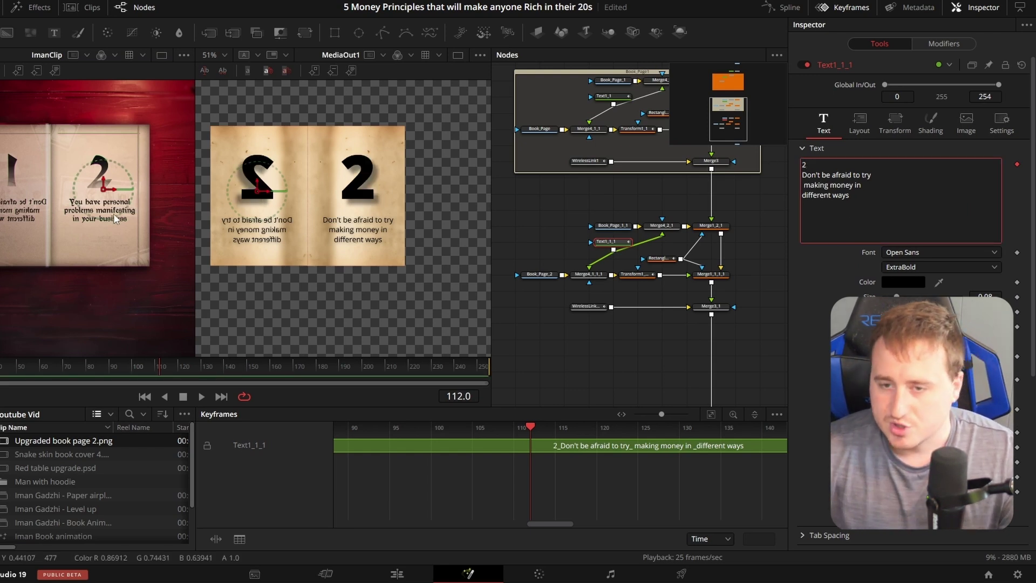
Step: Replace the lesson text below the number in Text1_1_1 with "You have personal problems"
drag(851, 197, 802, 163)
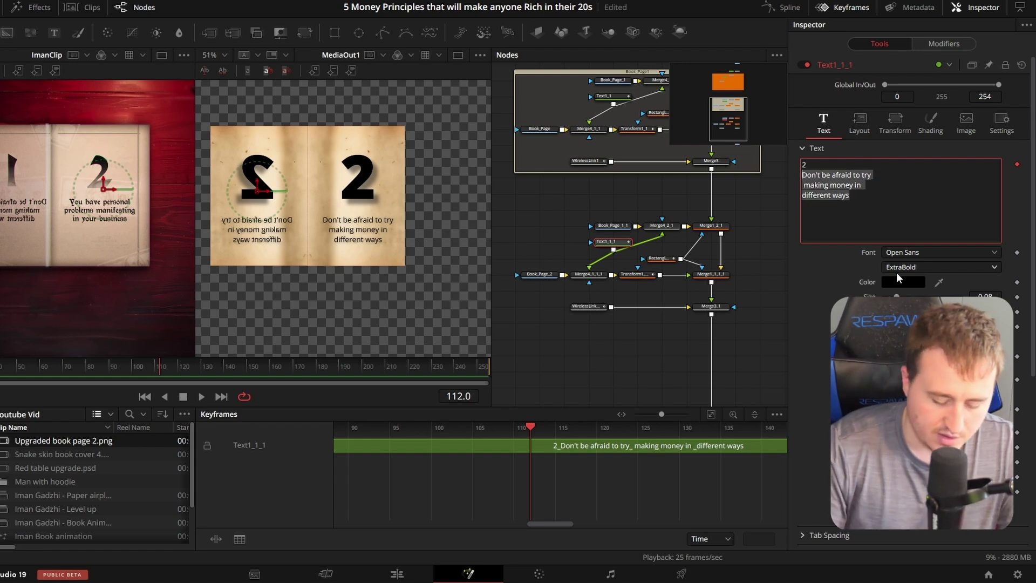
text(You have perso)
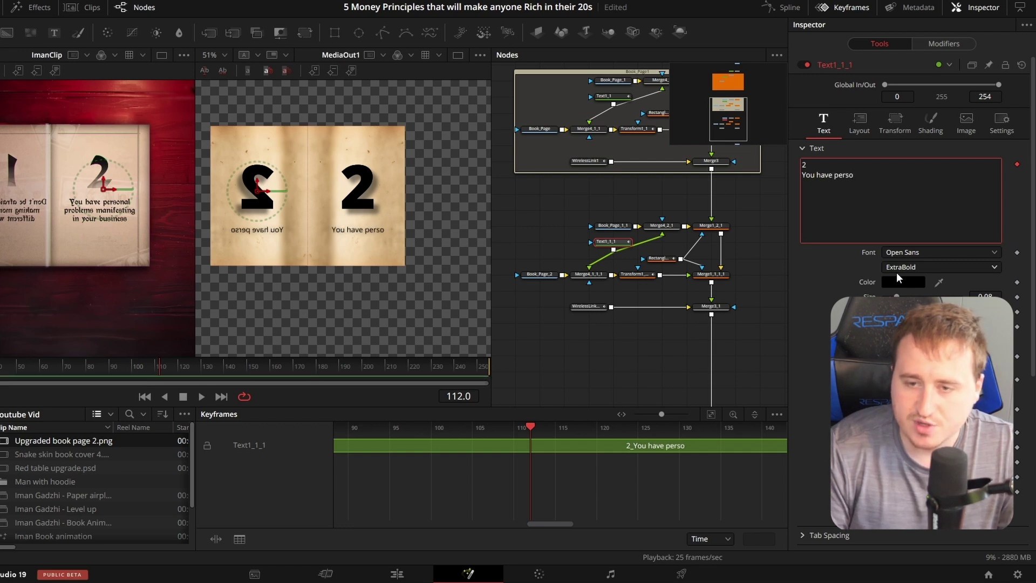
text(nal problems)
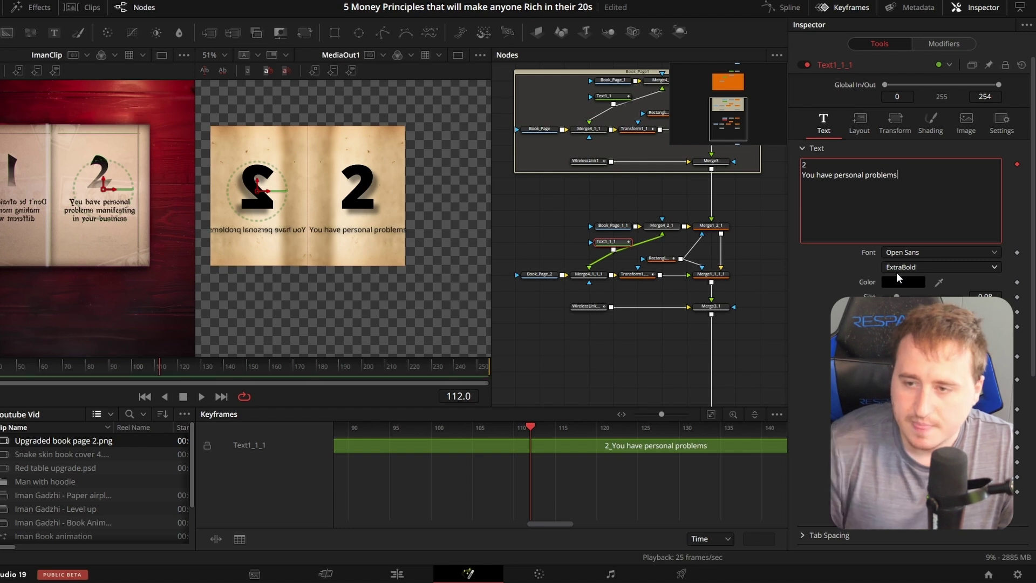
Step: Move the word "problems" onto its own line beneath "You have personal" in the Text1_1_1 lesson text
key(Left)
key(Left)
key(Left)
key(Left)
key(Left)
key(Left)
key(Left)
key(Left)
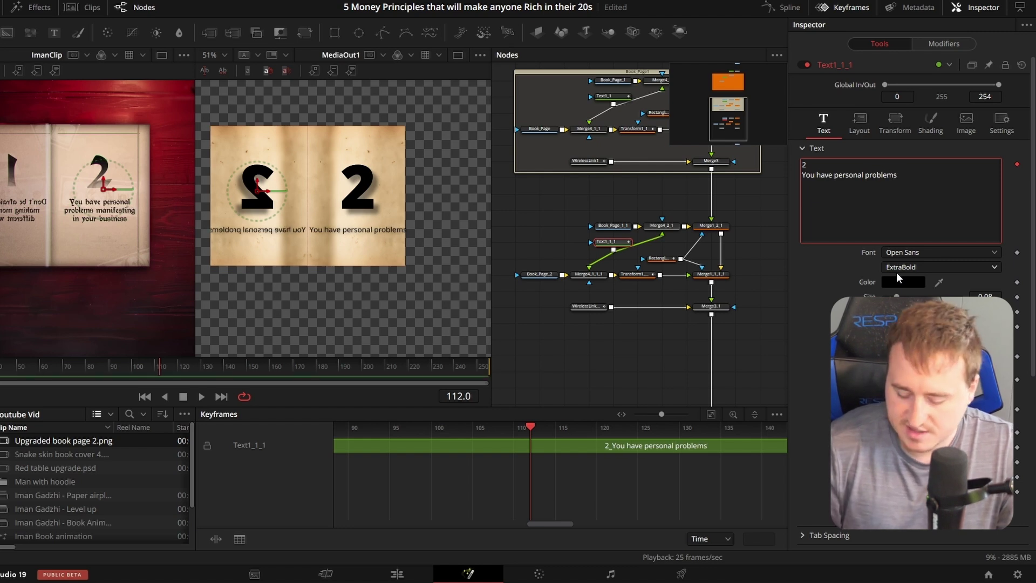
key(Return)
key(Right)
key(Right)
key(Right)
key(Right)
key(Right)
key(Right)
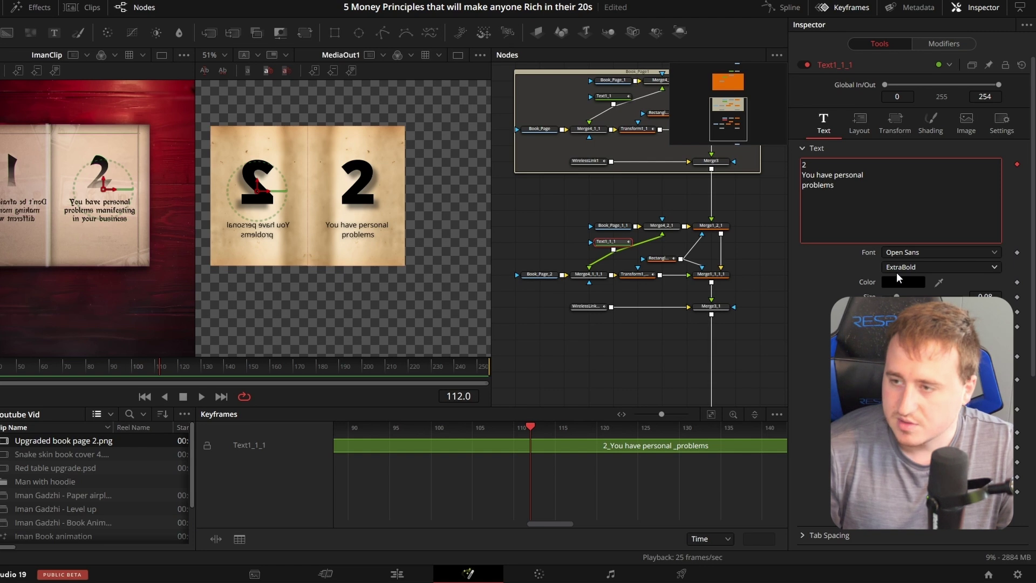
Step: Continue the Text1_1_1 lesson text with "manifesting" after "problems" and add a third line, "in your business"
text(ma)
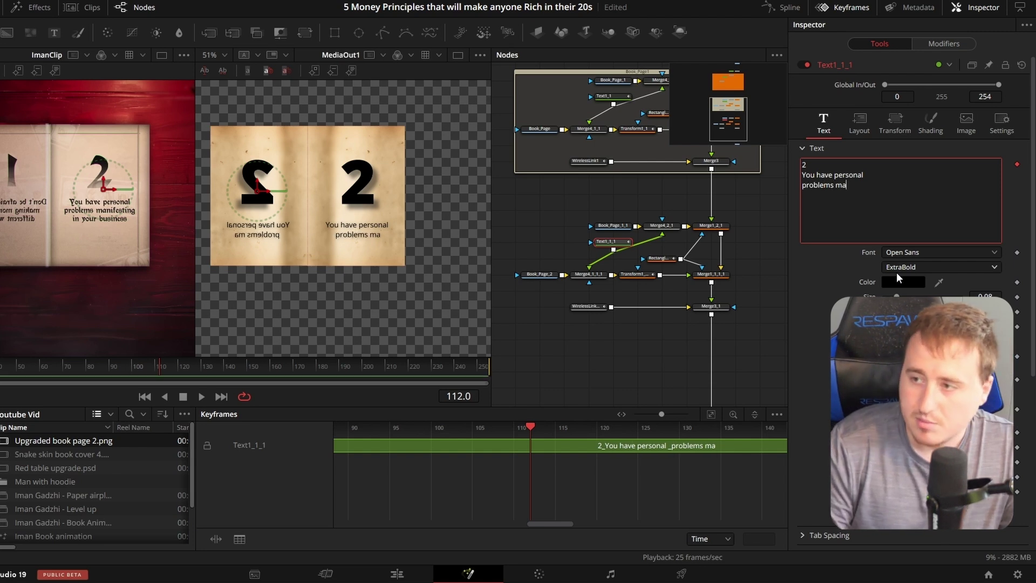
text(nifesting)
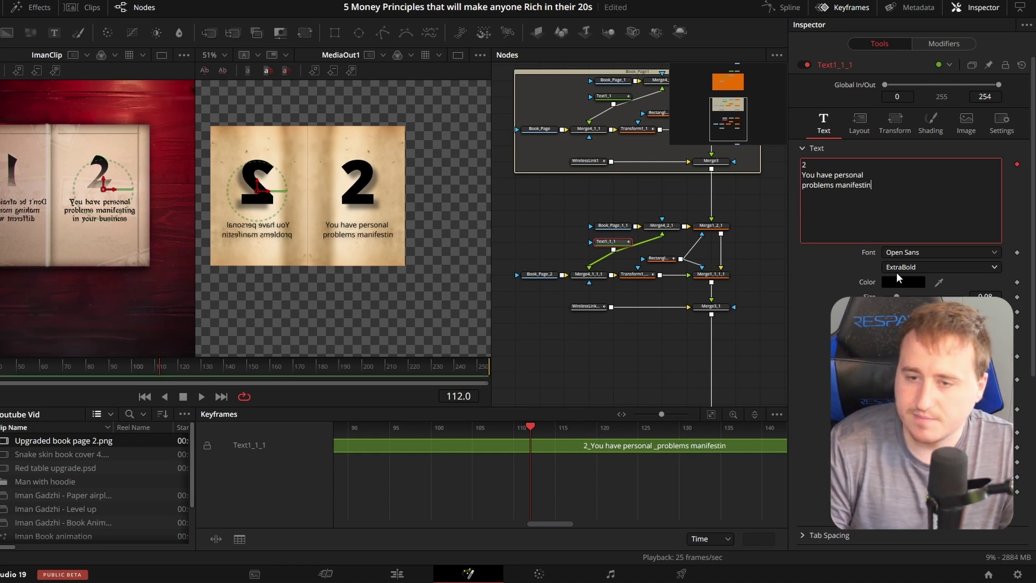
key(Return)
text(in)
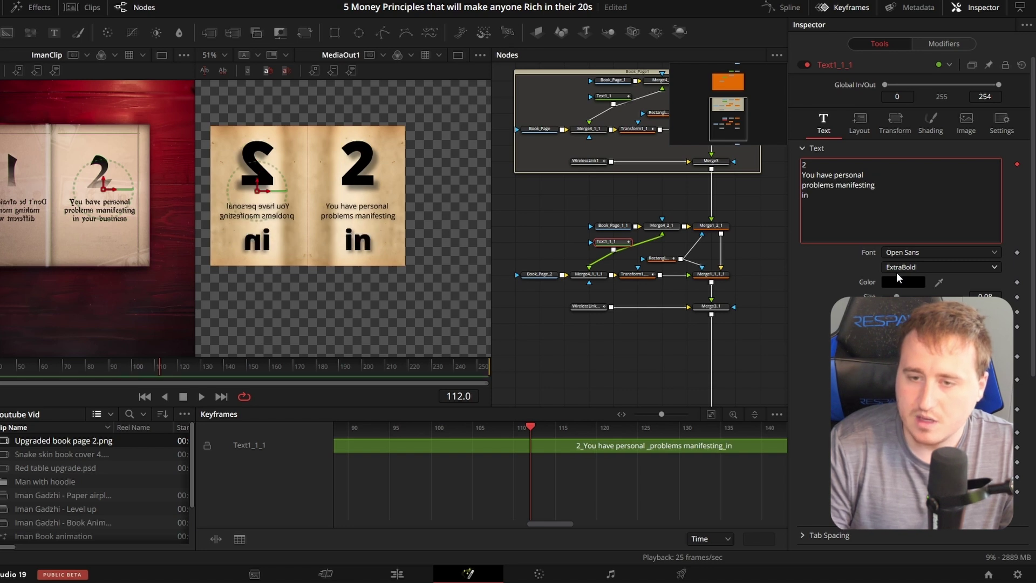
key(BackSpace)
key(BackSpace)
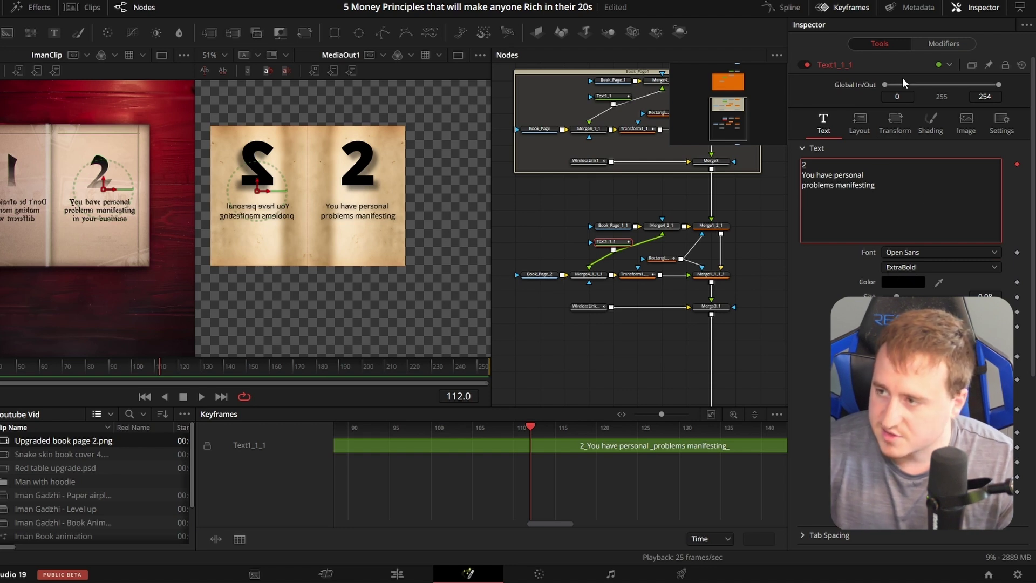
click(926, 44)
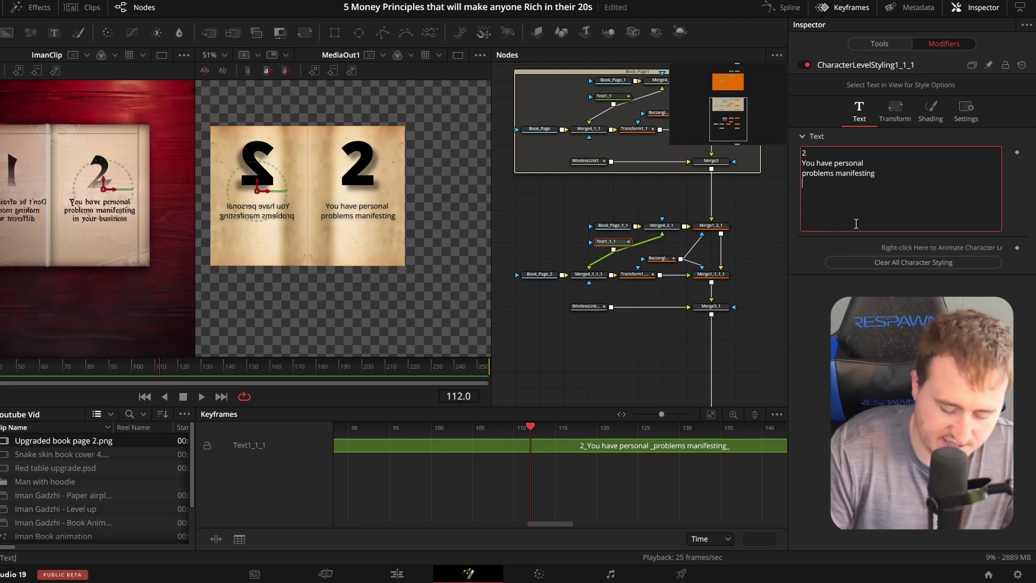
text(in)
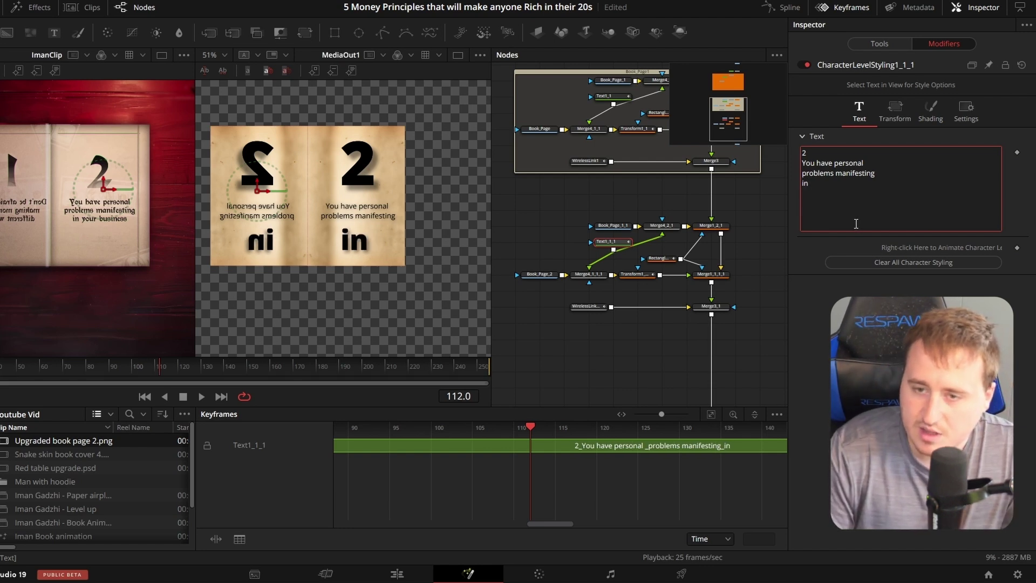
text( your bu)
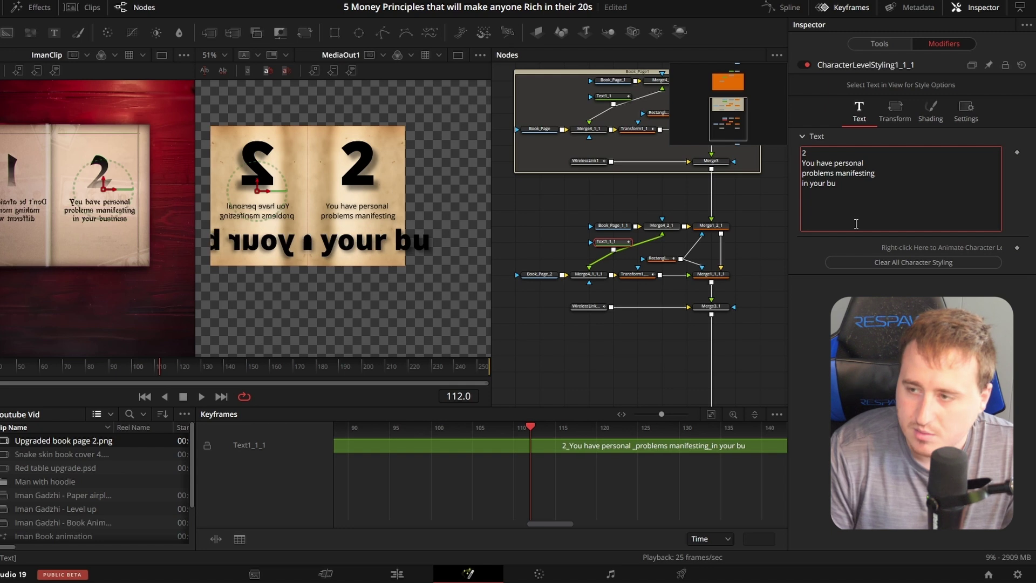
text(siness)
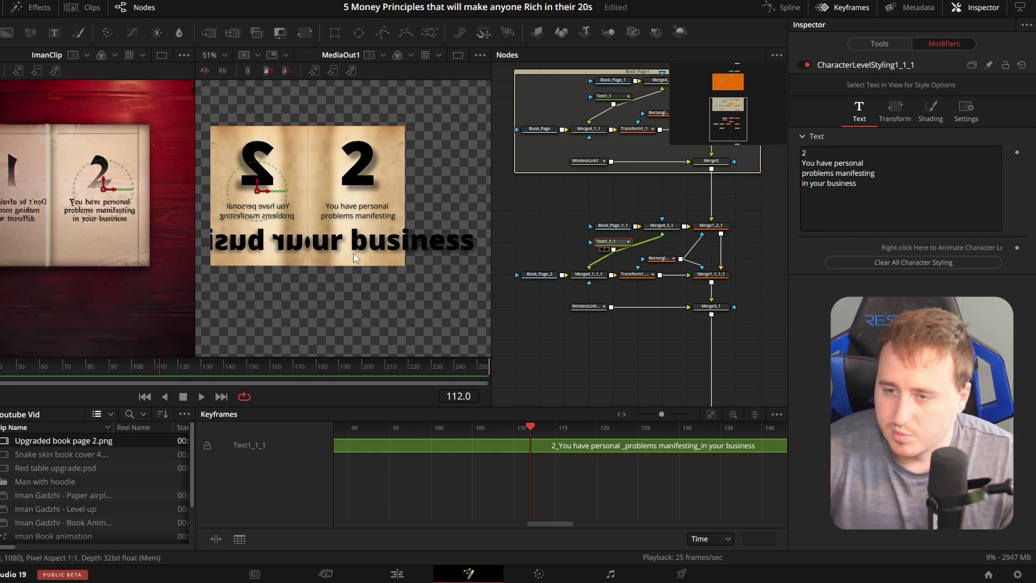
Step: Style the line "in your business" in Text1_1_1 with Regular weight and reduce its size to match the two lesson lines above
text(2)
drag(477, 247, 253, 251)
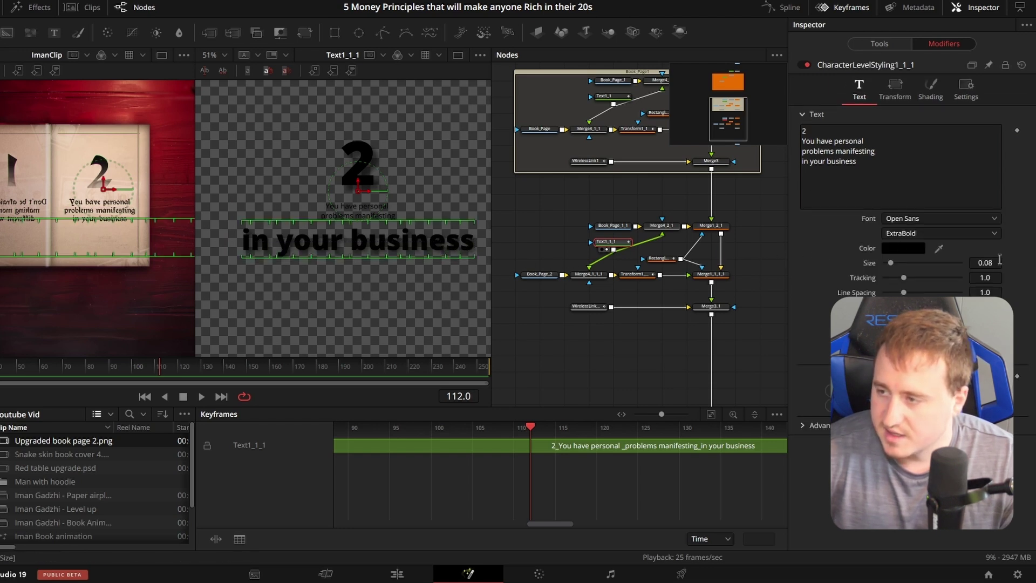
click(994, 234)
drag(325, 207, 367, 215)
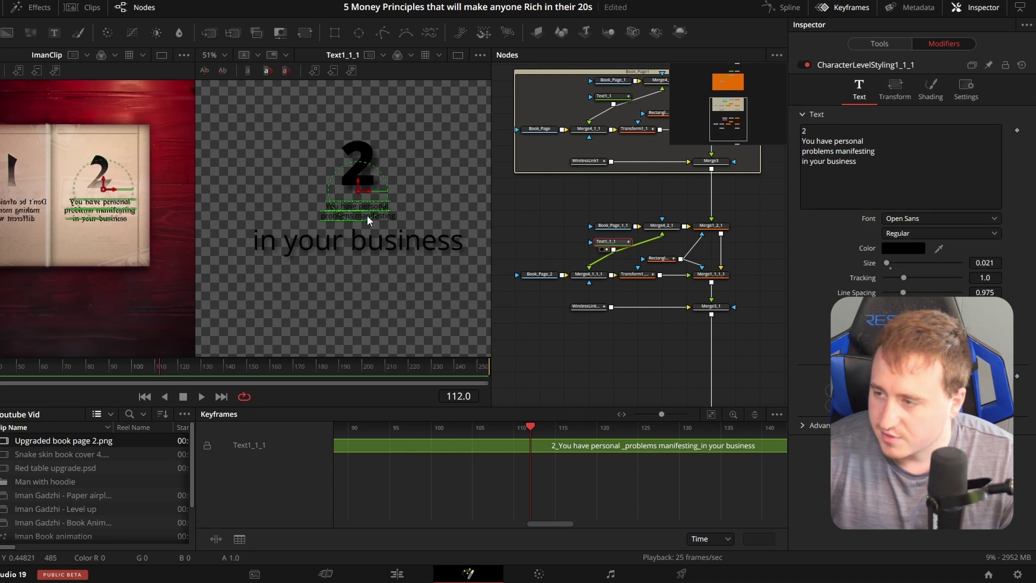
drag(268, 243, 463, 252)
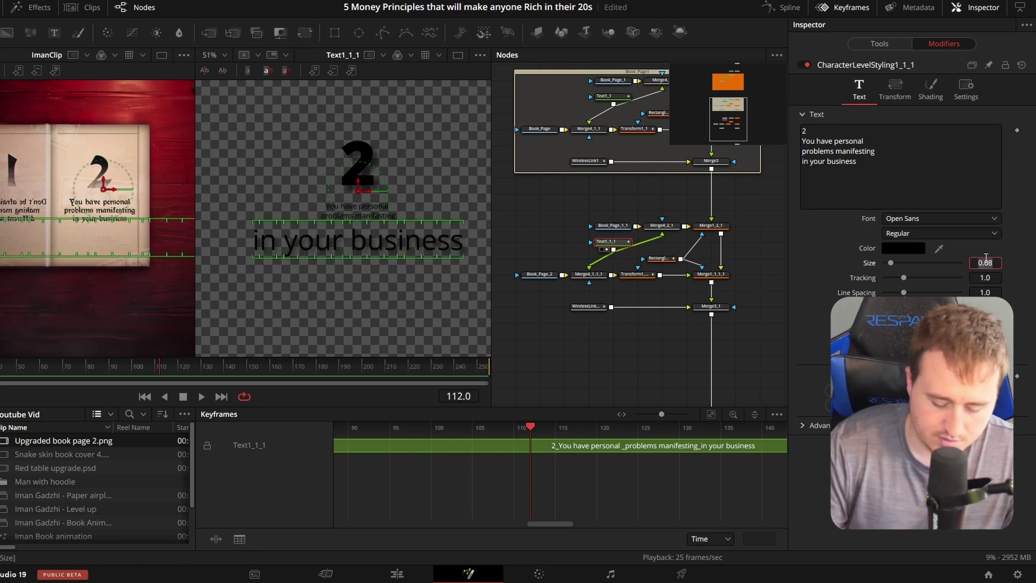
text(6)
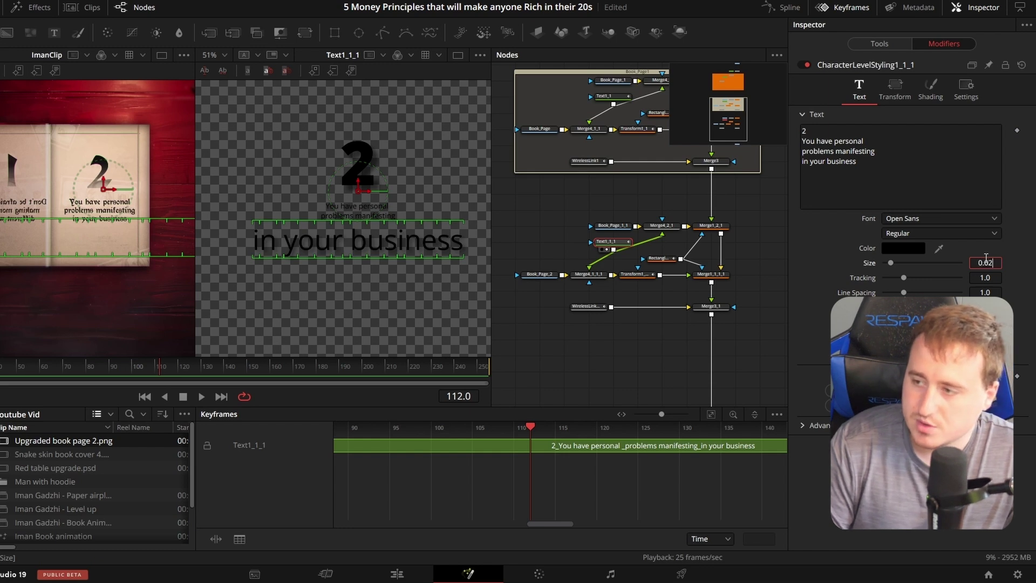
key(Return)
Step: Show MediaOut1 in the second viewer and examine the reference page turn up to frame 118
click(612, 244)
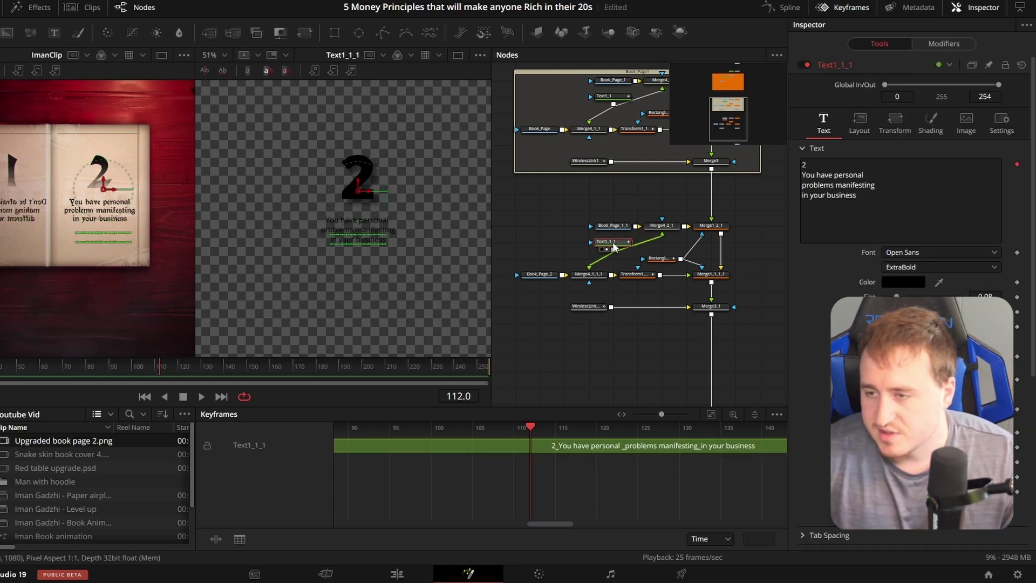
scroll(712, 349, down, 3)
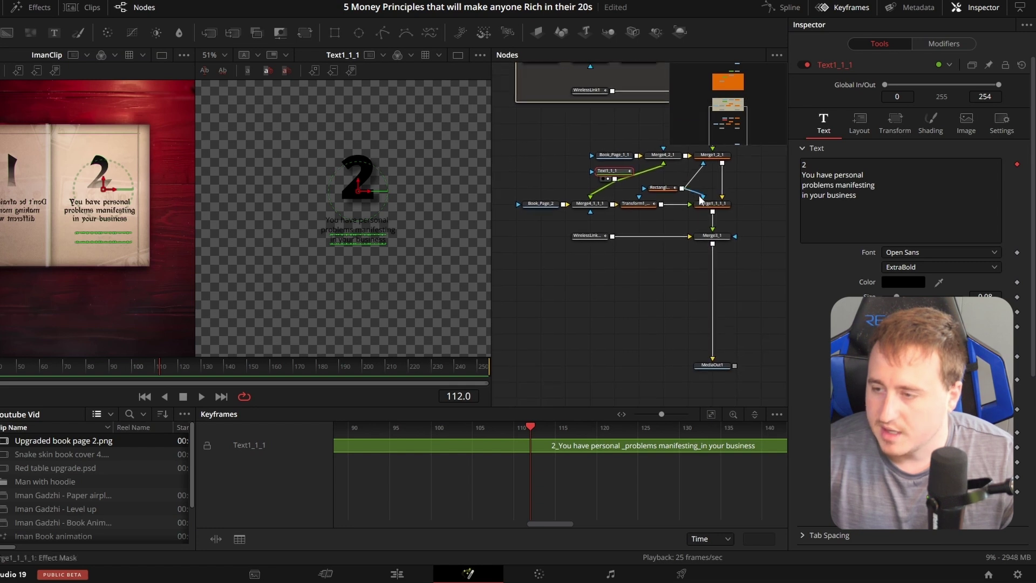
click(712, 365)
key(2)
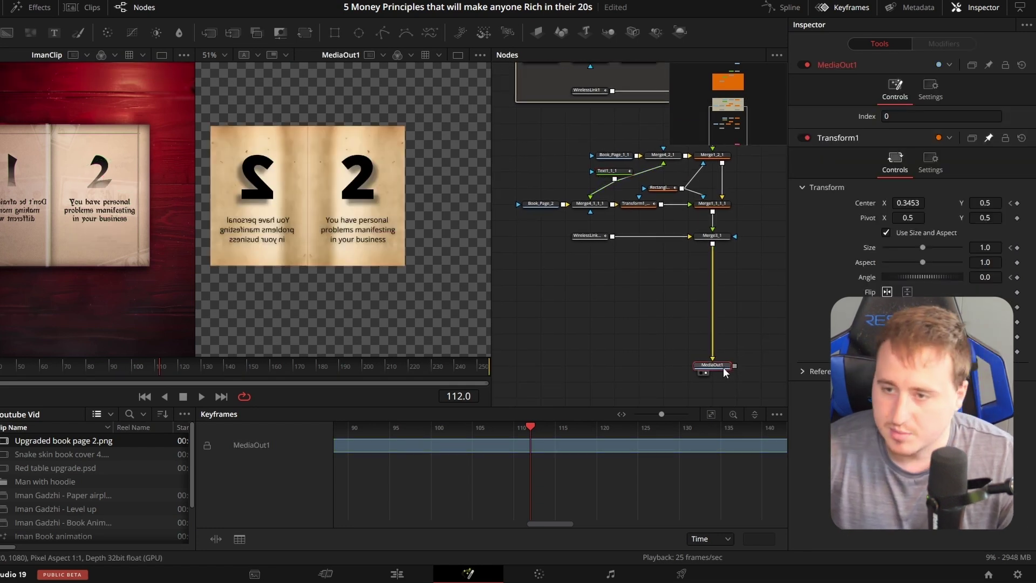
click(595, 306)
mouse_move(158, 367)
mouse_down()
mouse_move(75, 376)
mouse_move(161, 396)
mouse_move(154, 371)
mouse_move(115, 373)
mouse_move(175, 374)
mouse_up()
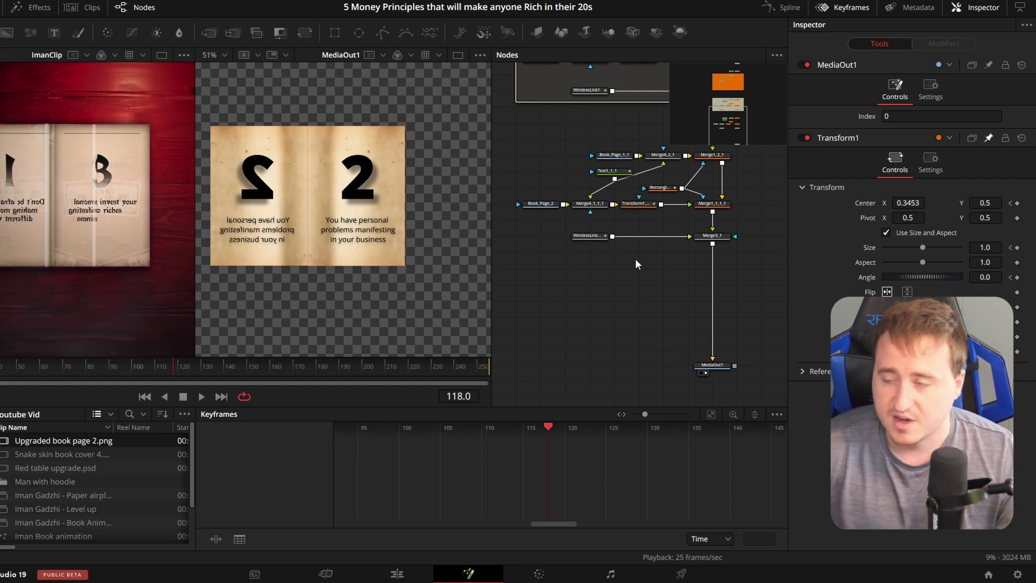
scroll(636, 258, up, 2)
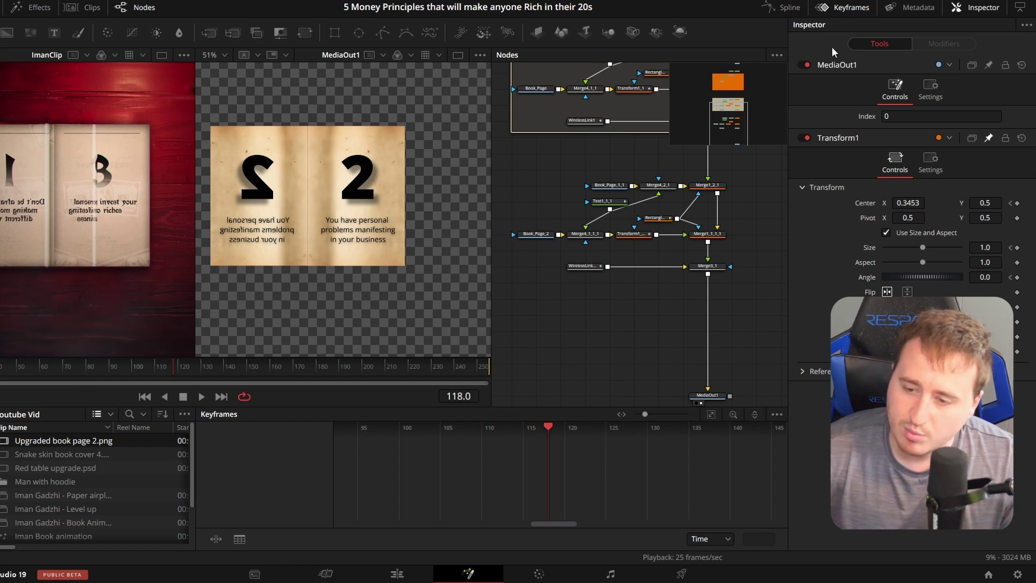
Step: Shift the duplicated page group's keyframes so that its page turn starts at frame 109
drag(516, 163, 743, 287)
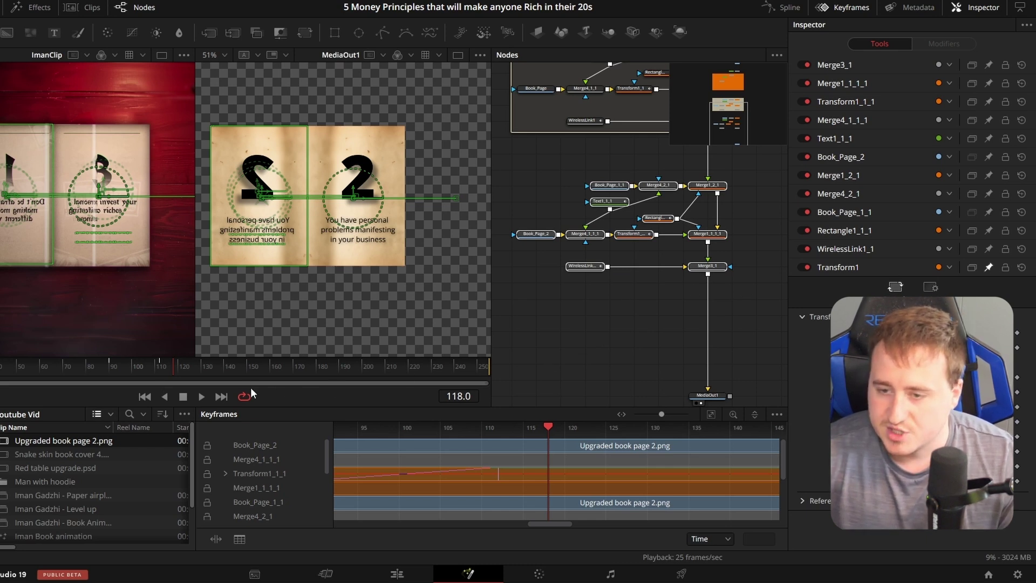
drag(171, 372, 158, 375)
click(560, 317)
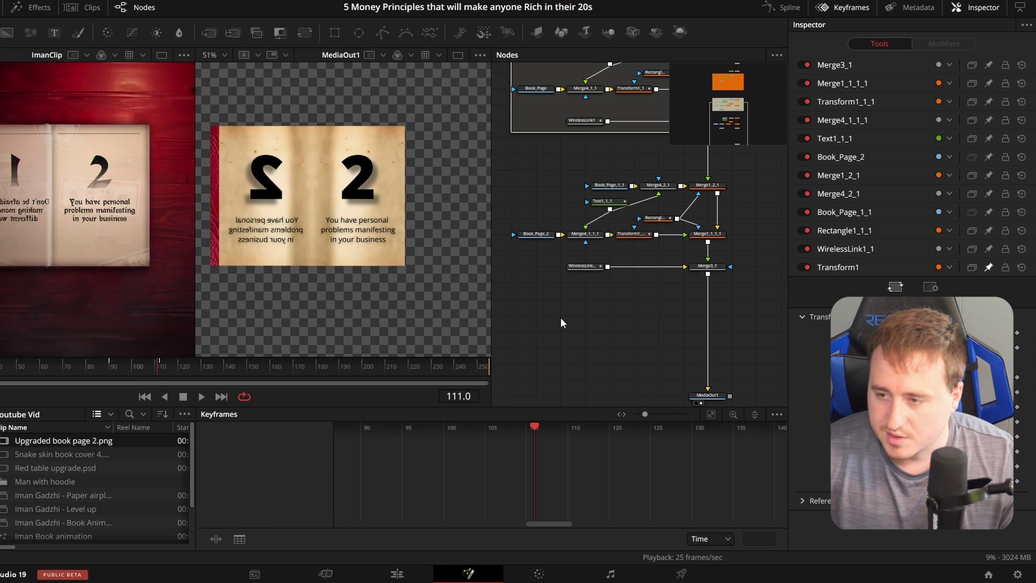
key(Left)
key(Left)
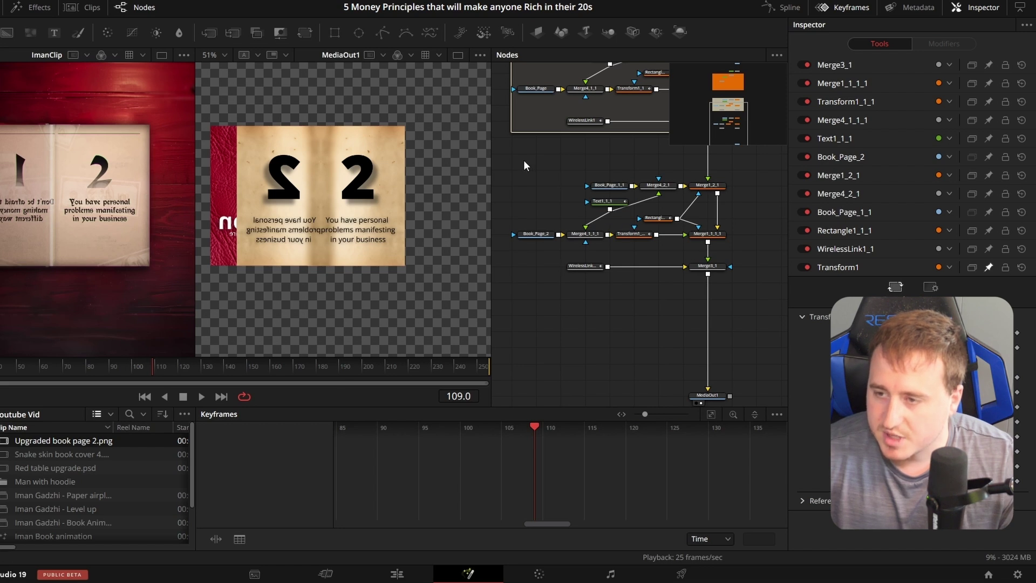
key(ctrl+a)
click(226, 474)
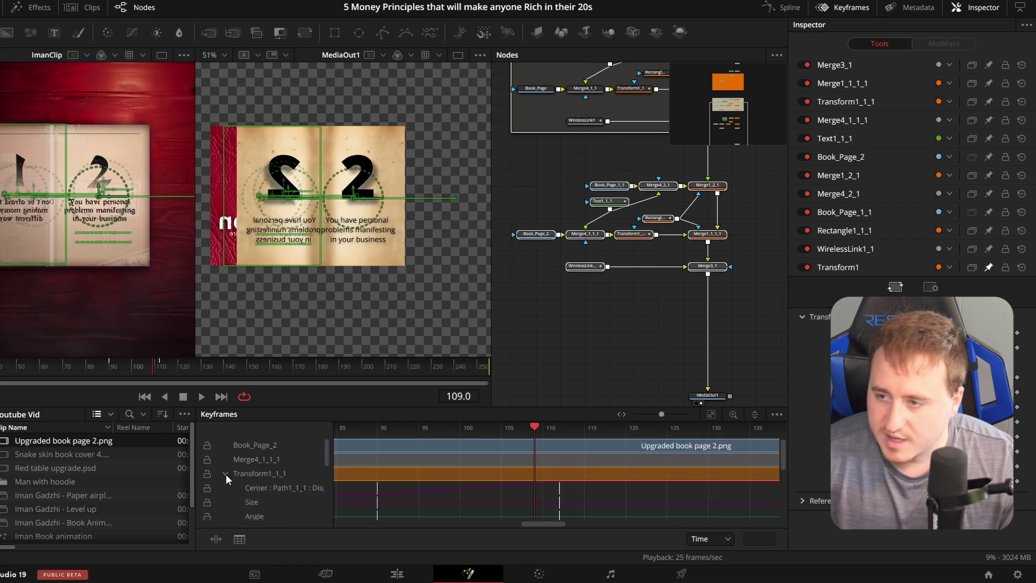
Step: Move the ending keyframes of the duplicated group's Transform1_1_1 and Rectangle1_1_1 to frame 134
drag(151, 367, 209, 370)
click(623, 340)
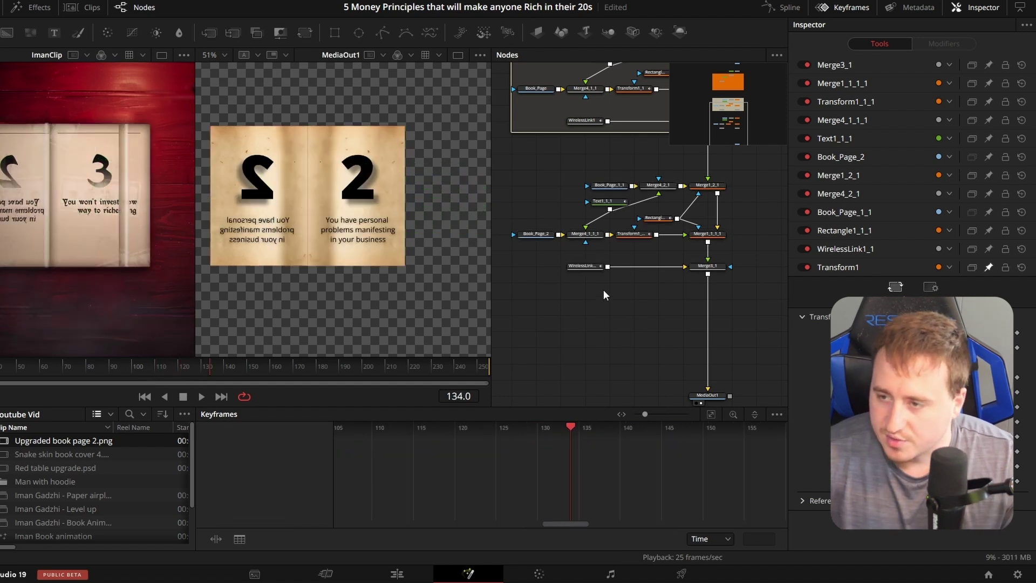
drag(510, 162, 730, 355)
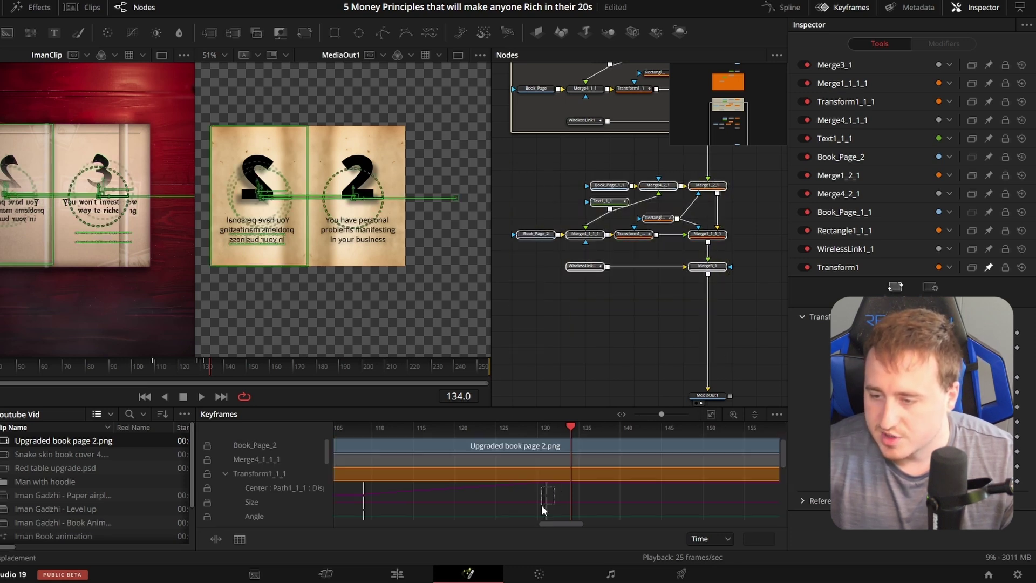
drag(541, 525, 541, 497)
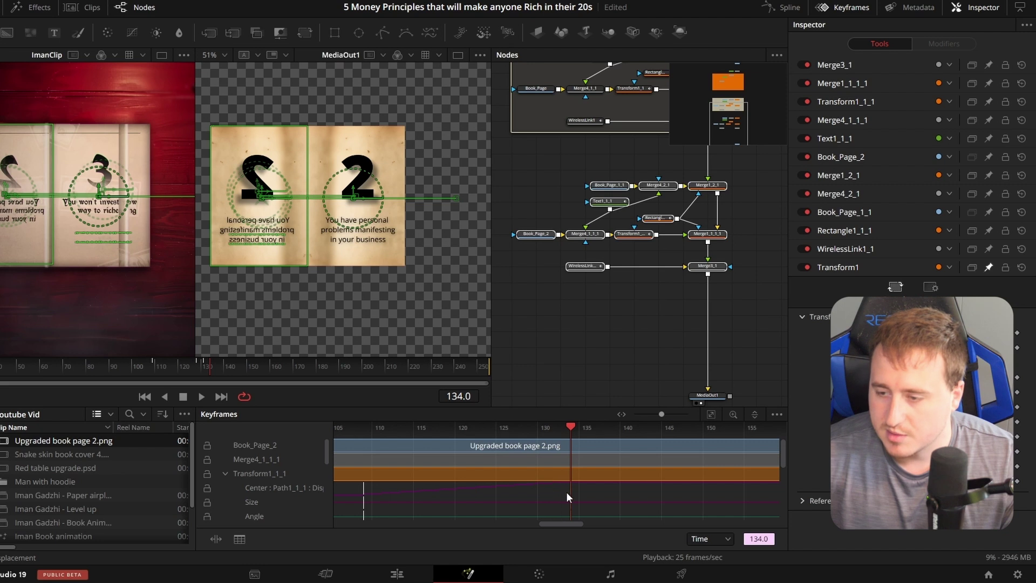
scroll(565, 497, down, 5)
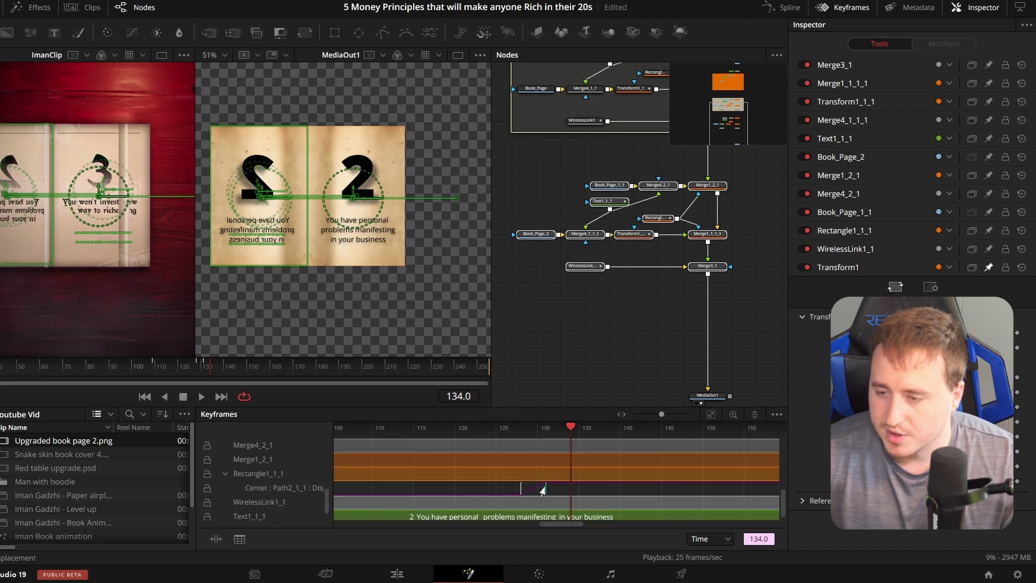
click(604, 341)
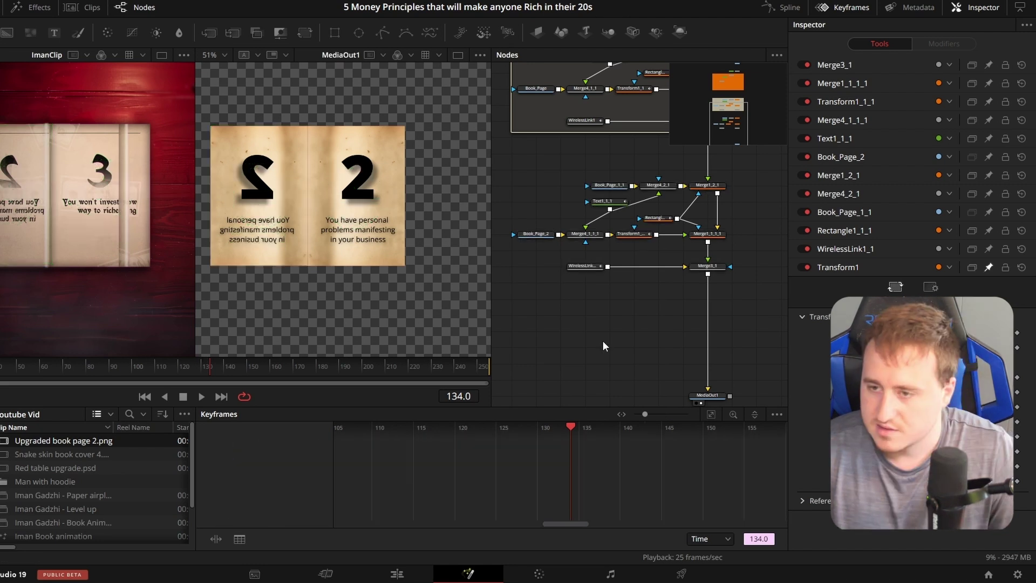
Step: Play the animation from an early frame to check the timing of the second page turn against the reference
drag(211, 371, 0, 371)
key(space)
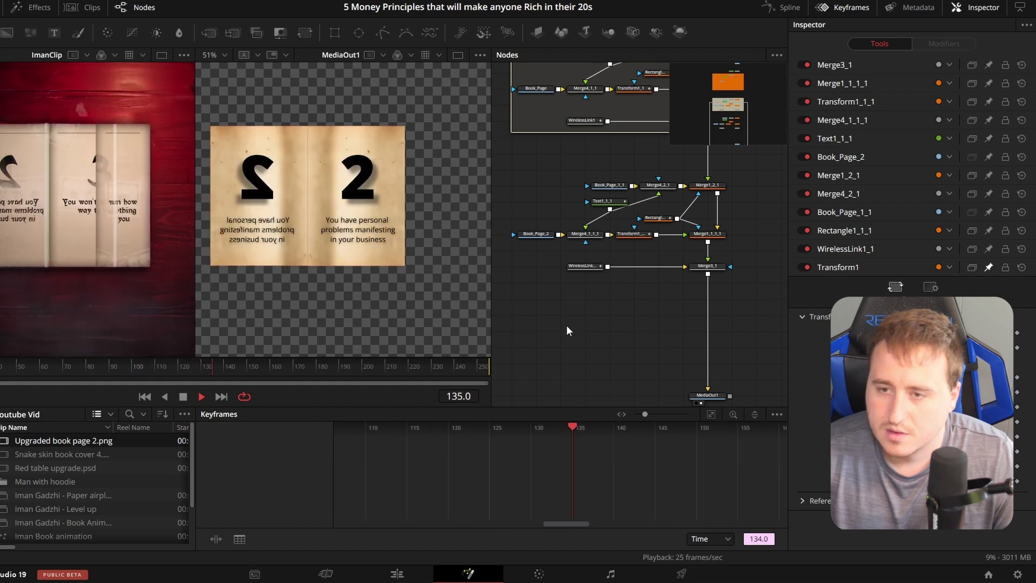
key(space)
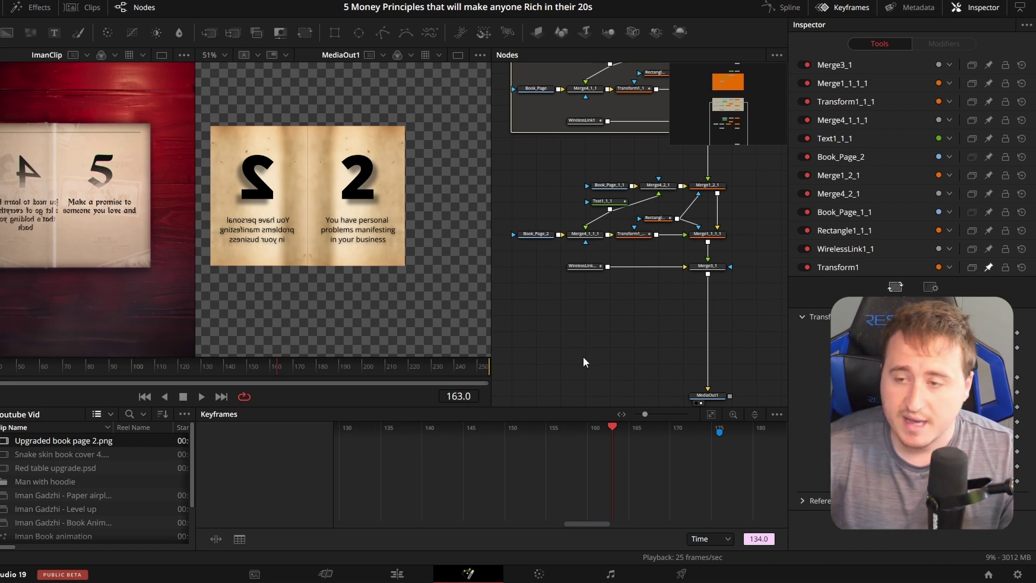
Step: Connect the rectangle mask in the Book_Page1 group to Merge3 as its effect mask, and preview the page turn at frame 131
drag(583, 361, 727, 228)
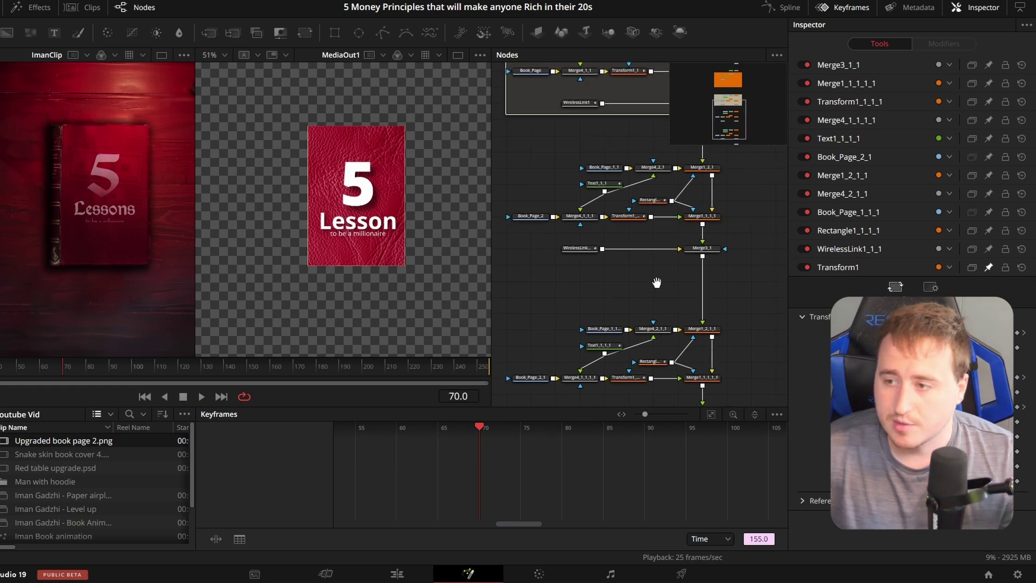
drag(669, 248, 639, 292)
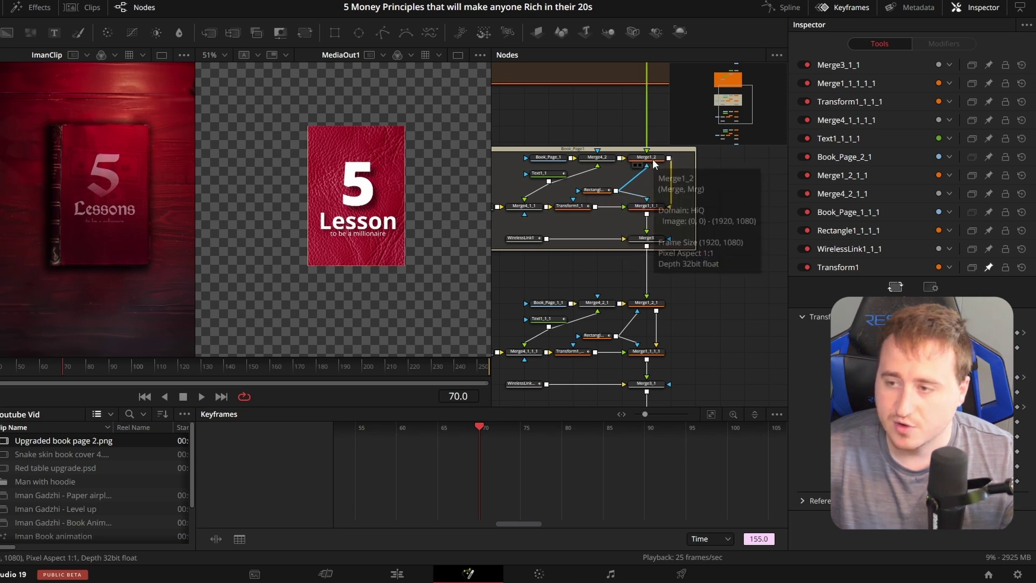
drag(616, 190, 670, 238)
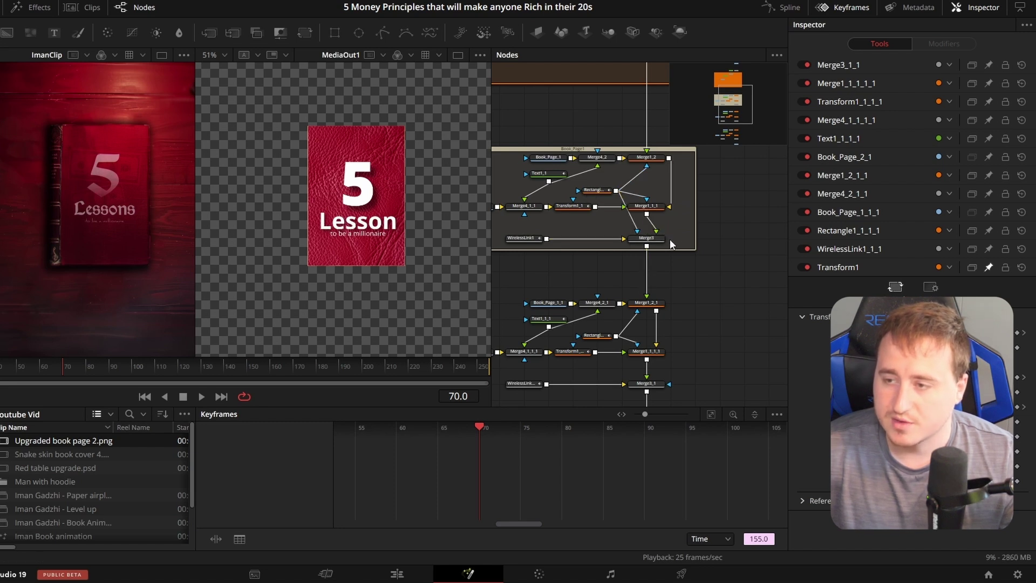
drag(53, 367, 205, 375)
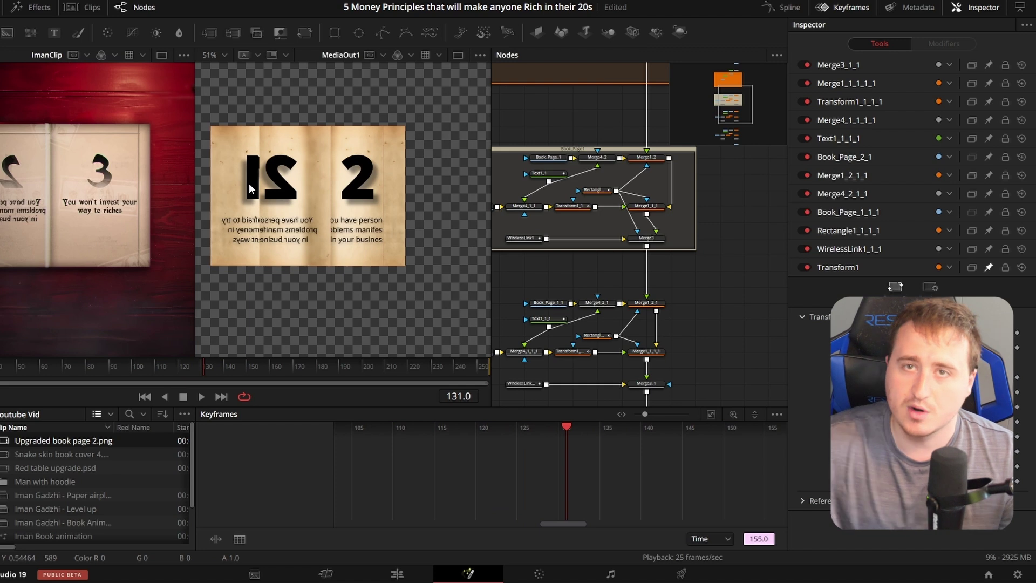
scroll(676, 353, down, 3)
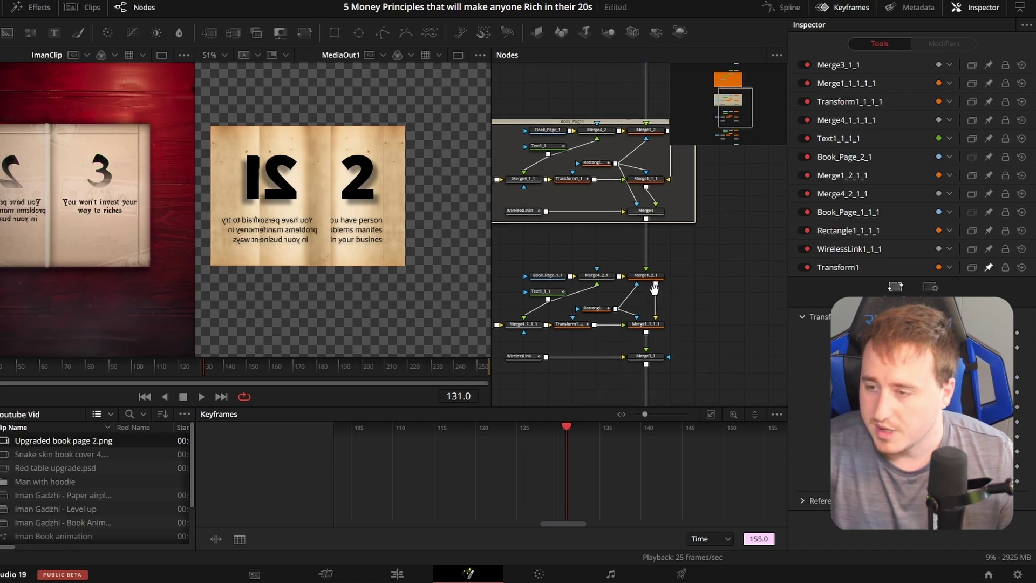
Step: Connect the rectangle masks of the next two page groups to Merge3_1 and Merge3_1_1 as their effect masks
drag(626, 257, 666, 292)
scroll(567, 319, down, 4)
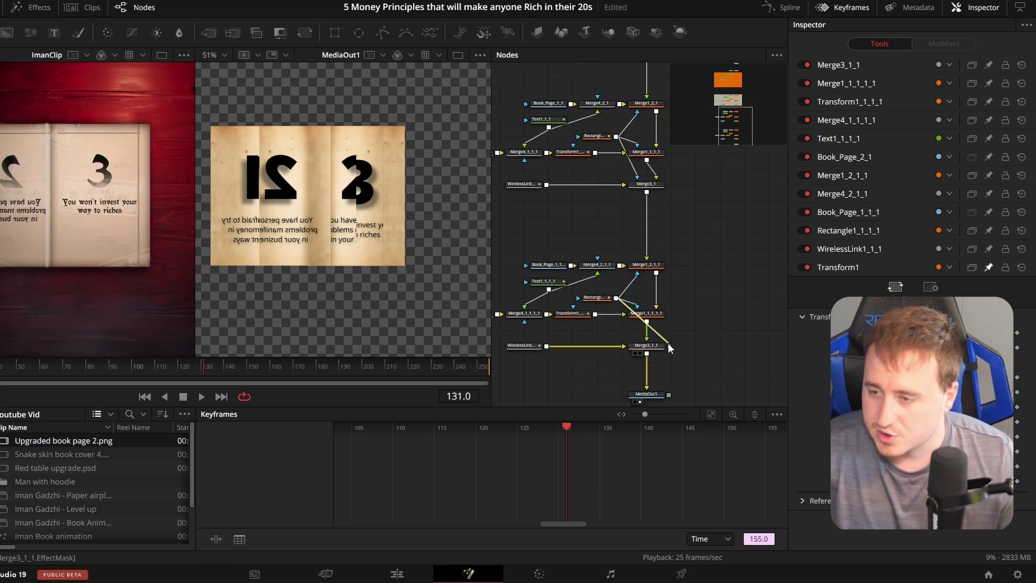
scroll(634, 319, down, 4)
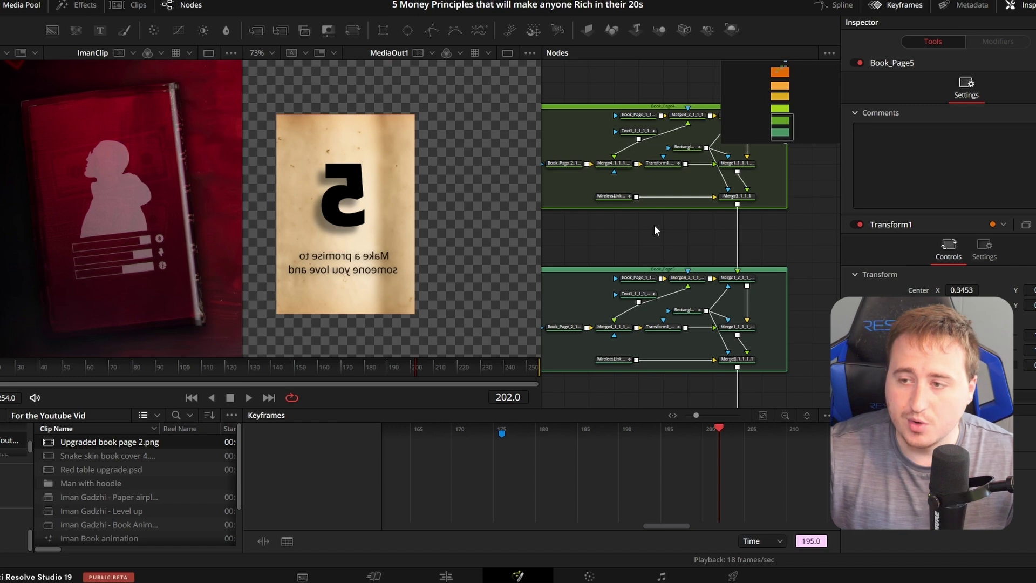
Step: Select all the page groups in the node graph and open the Spline editor for them
drag(585, 170, 574, 343)
drag(671, 172, 684, 379)
scroll(655, 228, down, 2)
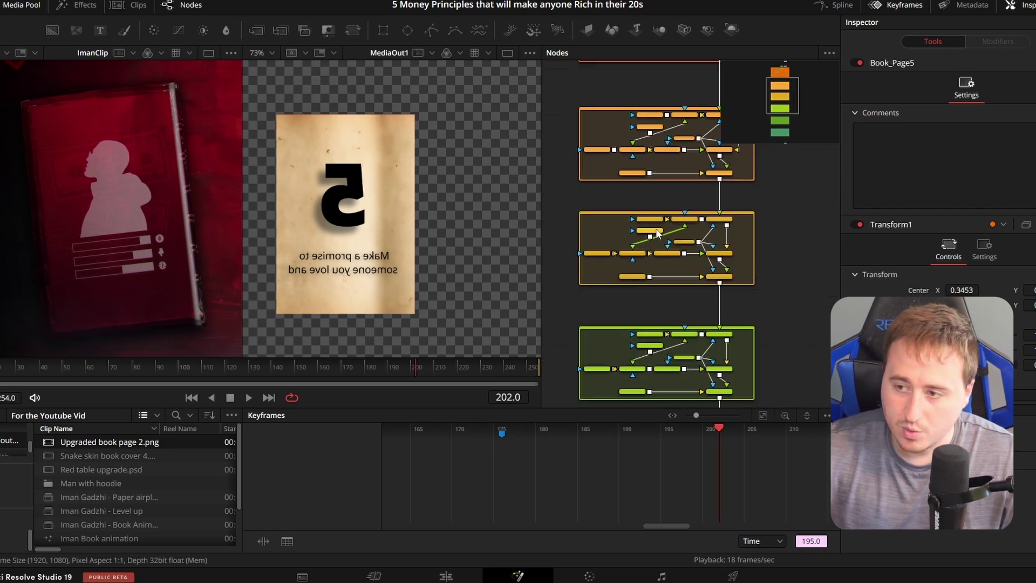
scroll(620, 193, down, 4)
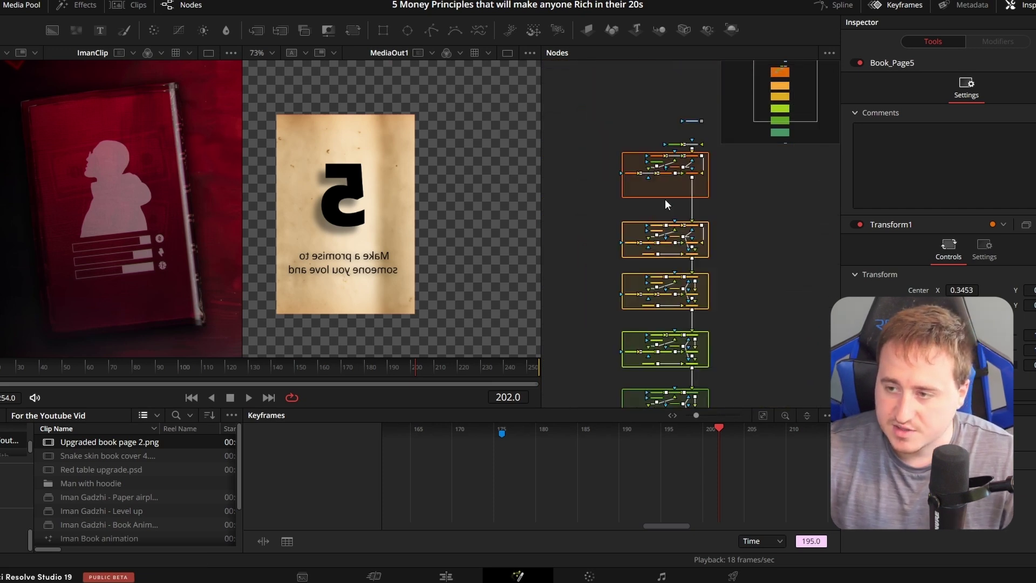
drag(610, 129, 736, 342)
click(837, 7)
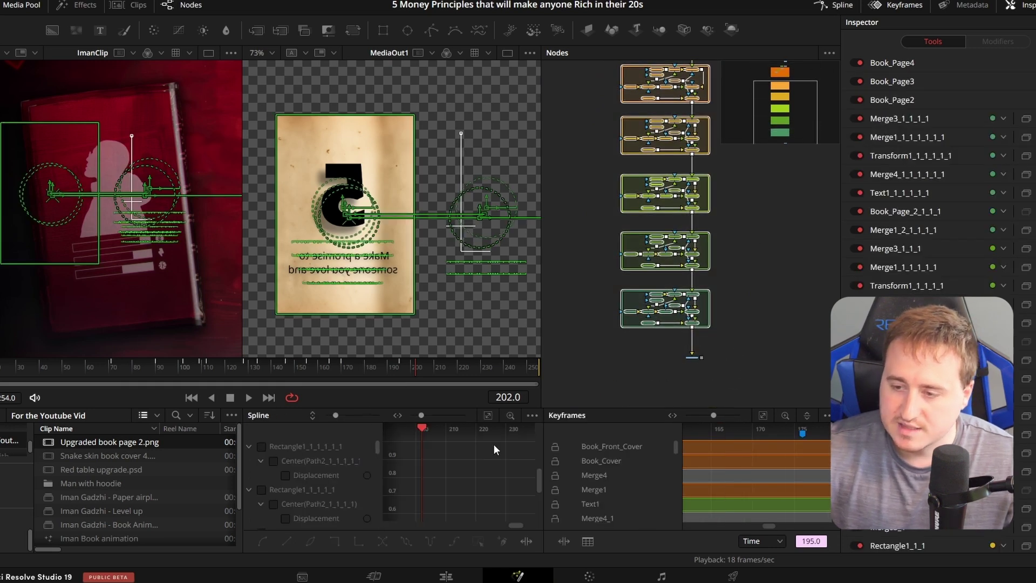
Step: Enable the curves of all tools in the Spline editor, fit them in view, and smooth all their keyframes
click(531, 416)
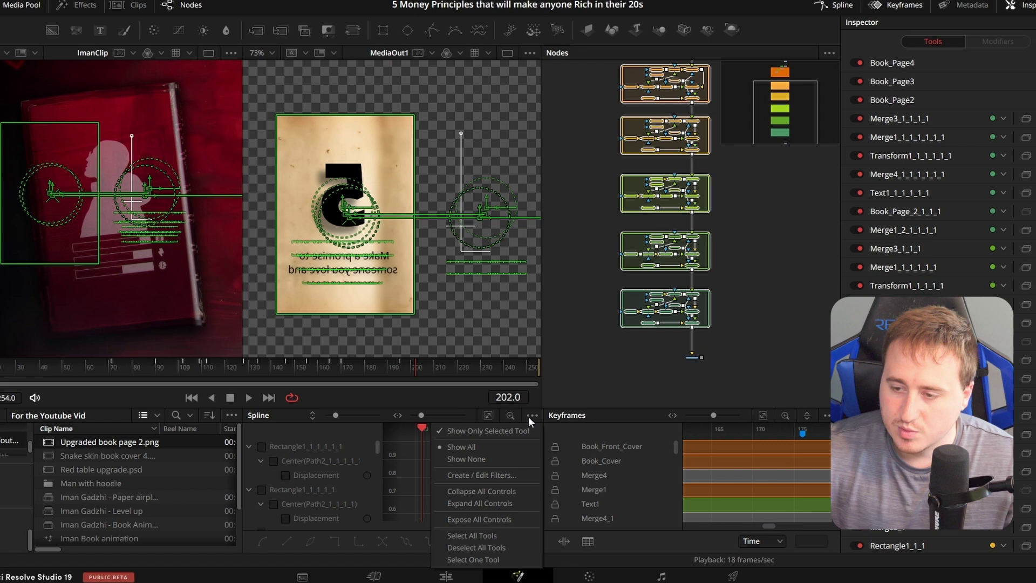
click(475, 535)
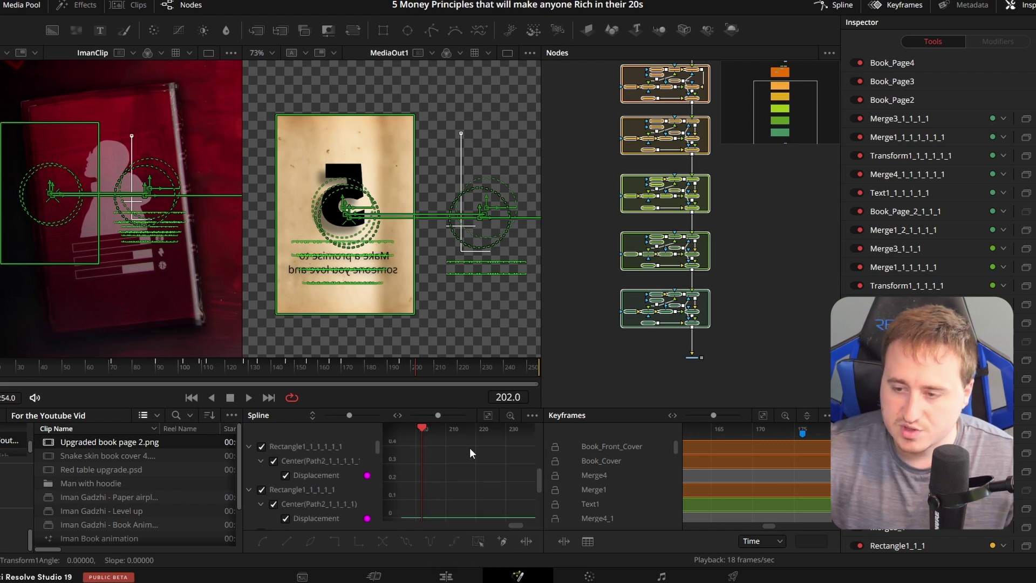
click(487, 416)
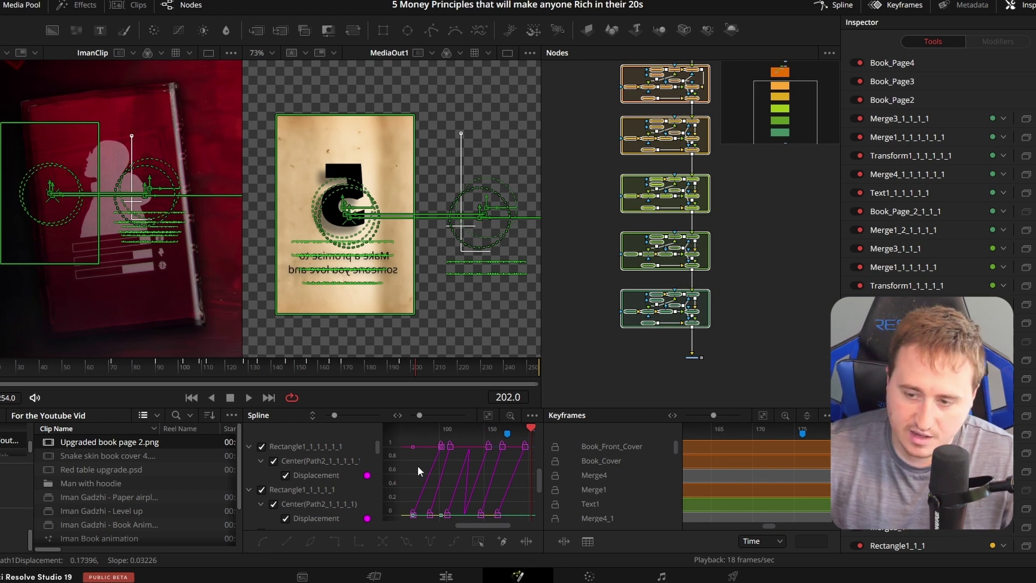
key(ctrl+a)
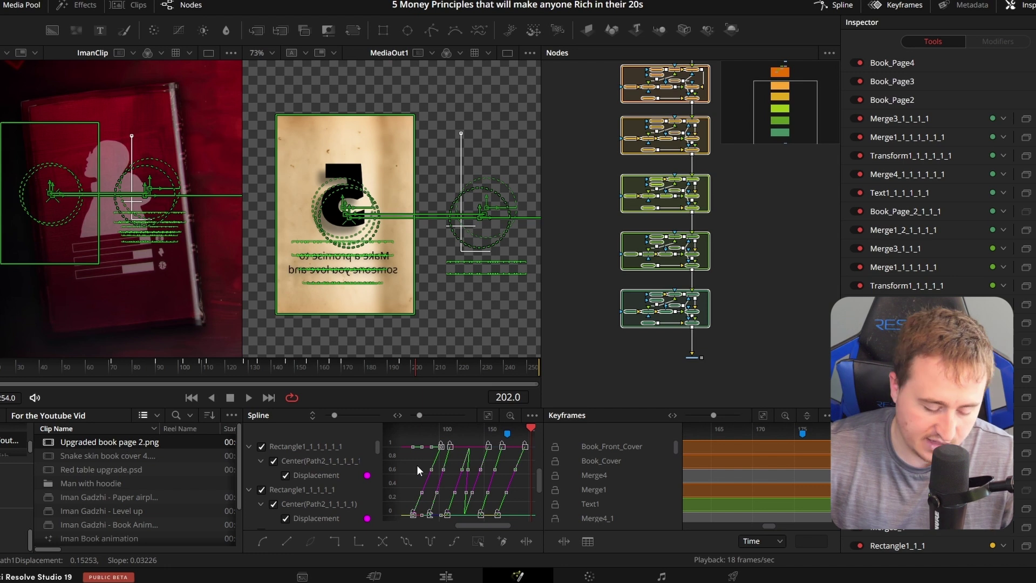
key(s)
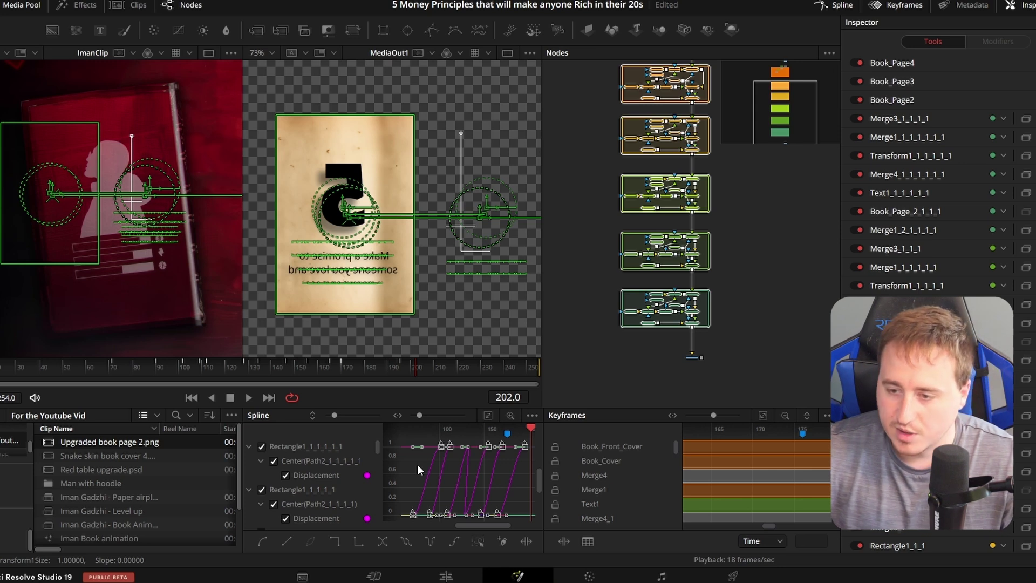
Step: Set the easing of all selected keyframes to Ease In 60 and Ease Out 80
key(t)
double_click(410, 432)
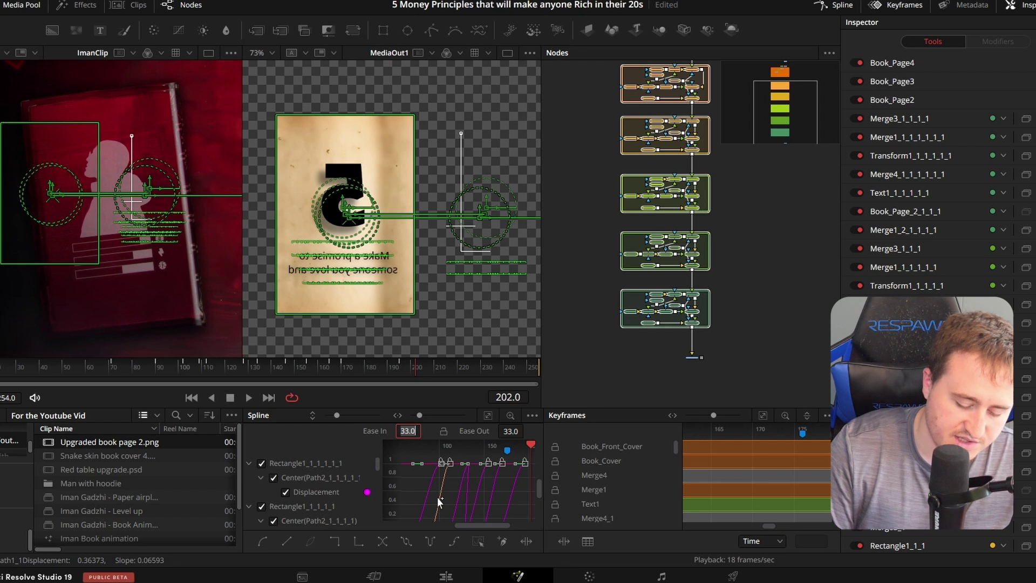
text(60)
key(Return)
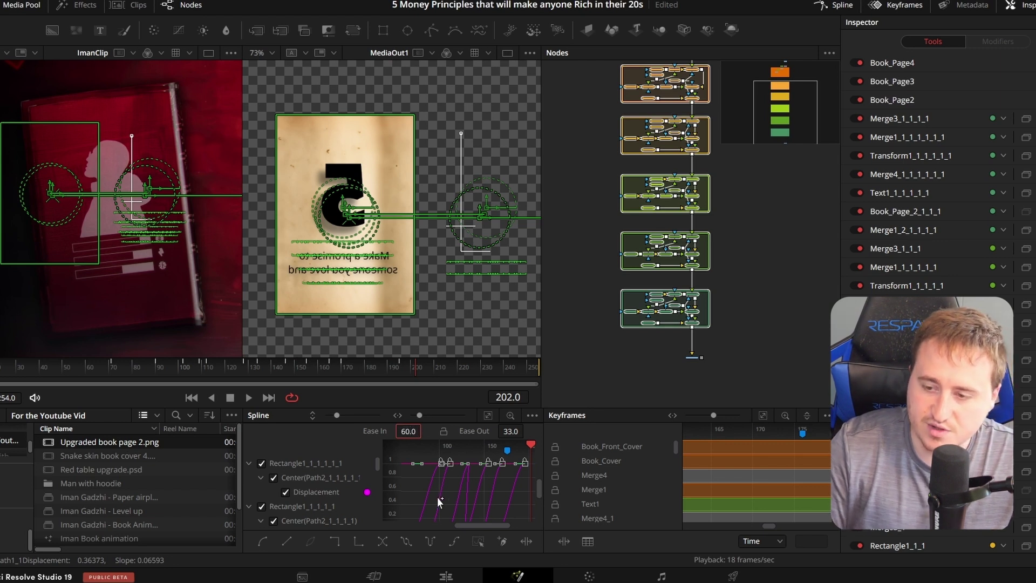
double_click(515, 432)
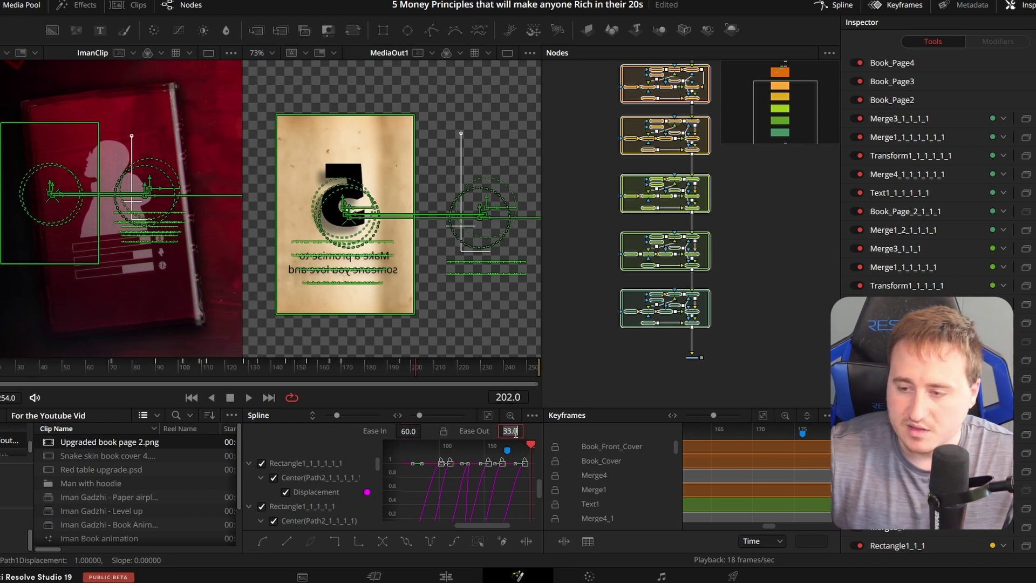
text(80)
key(Return)
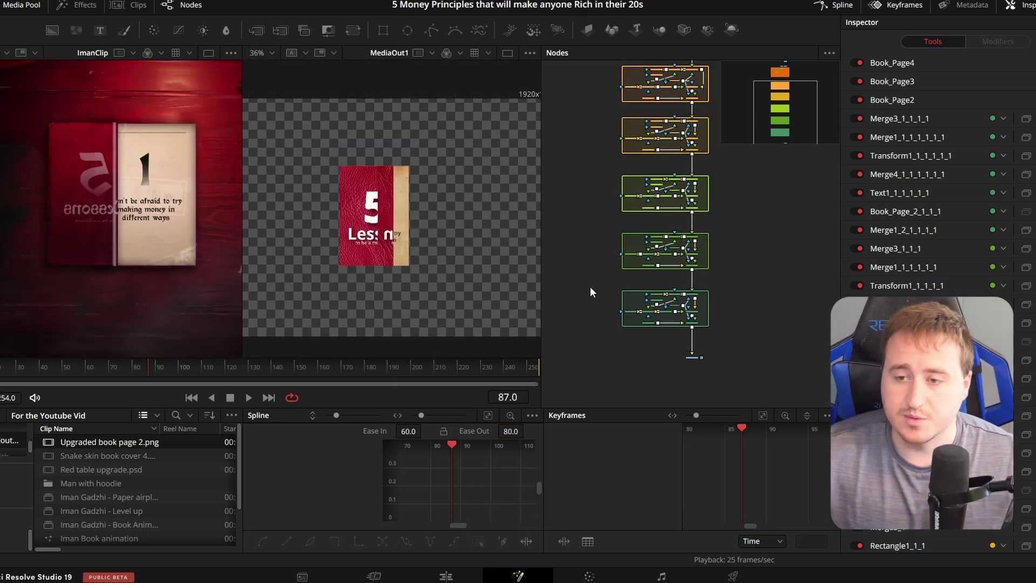
Step: Play the animation from an early frame to review the eased page turns beside the reference clip
drag(143, 367, 95, 376)
key(space)
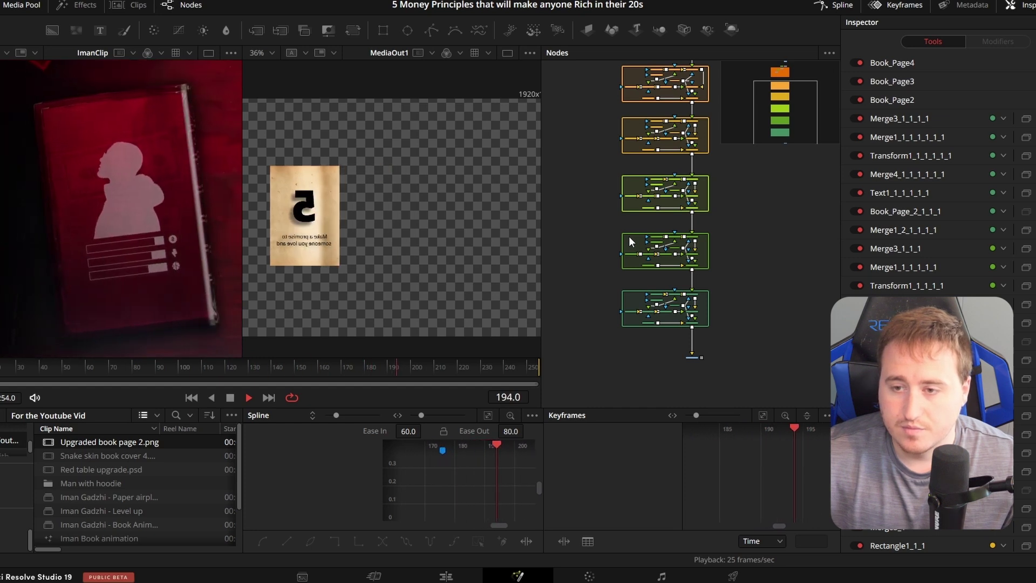
key(space)
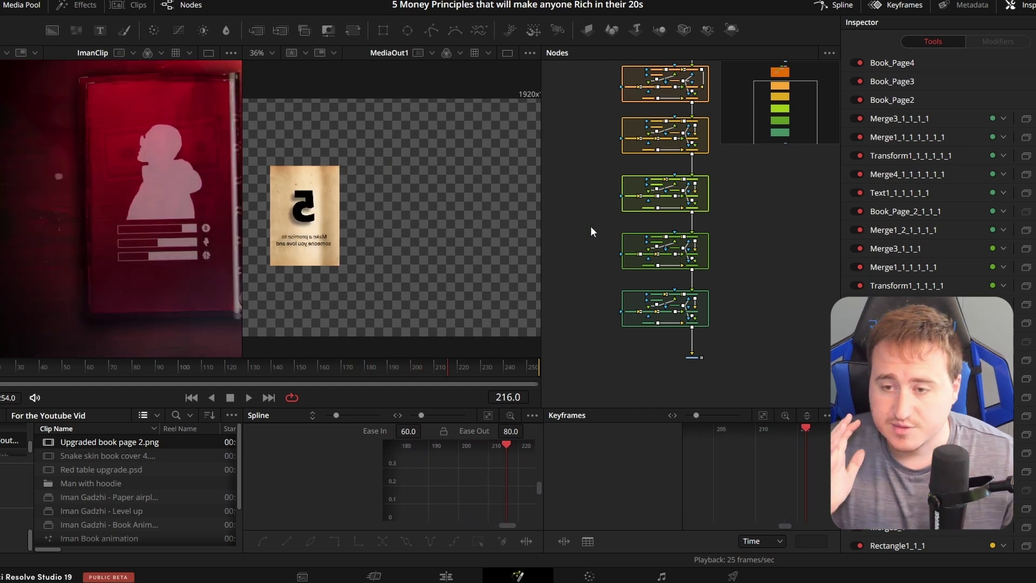